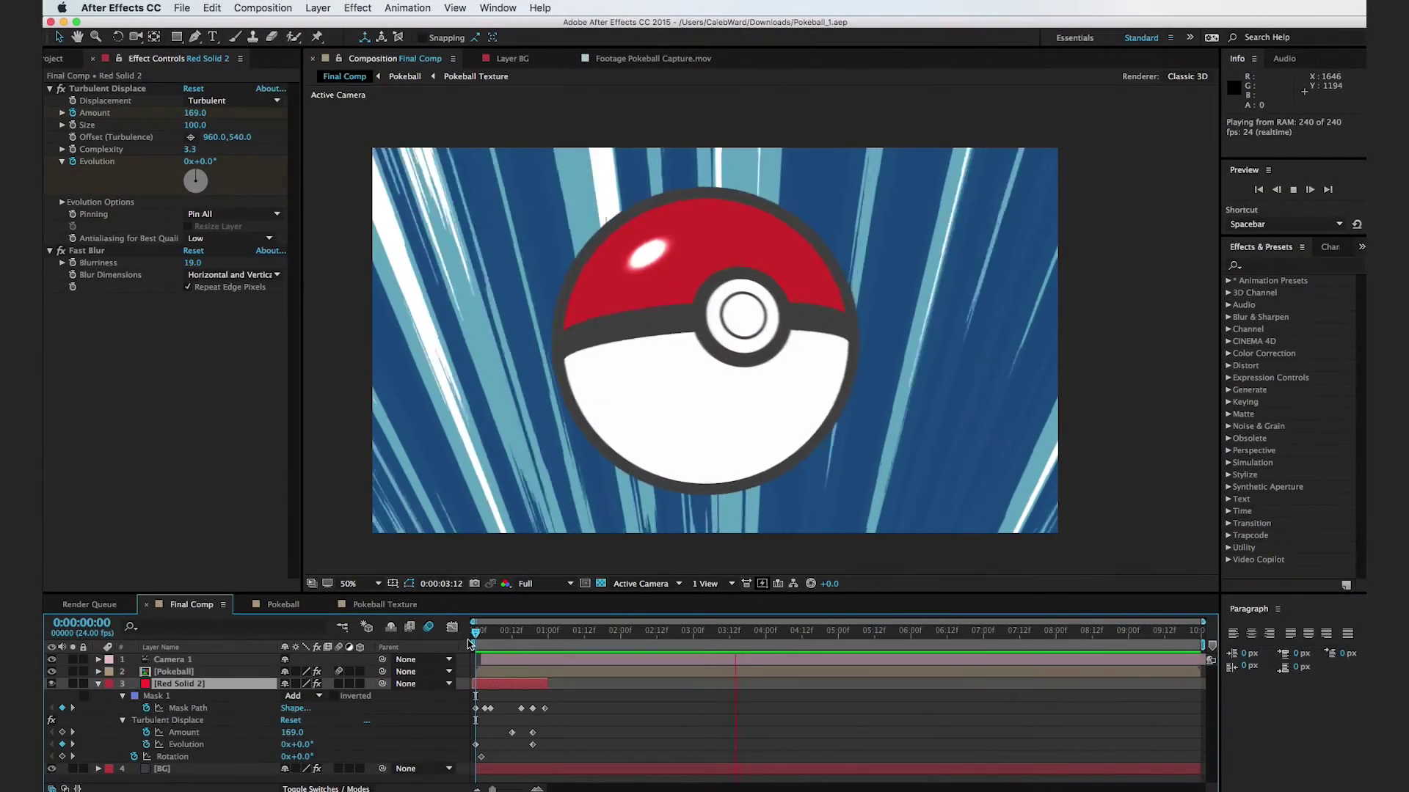
Start a new empty project
click(181, 7)
mouse_move(187, 26)
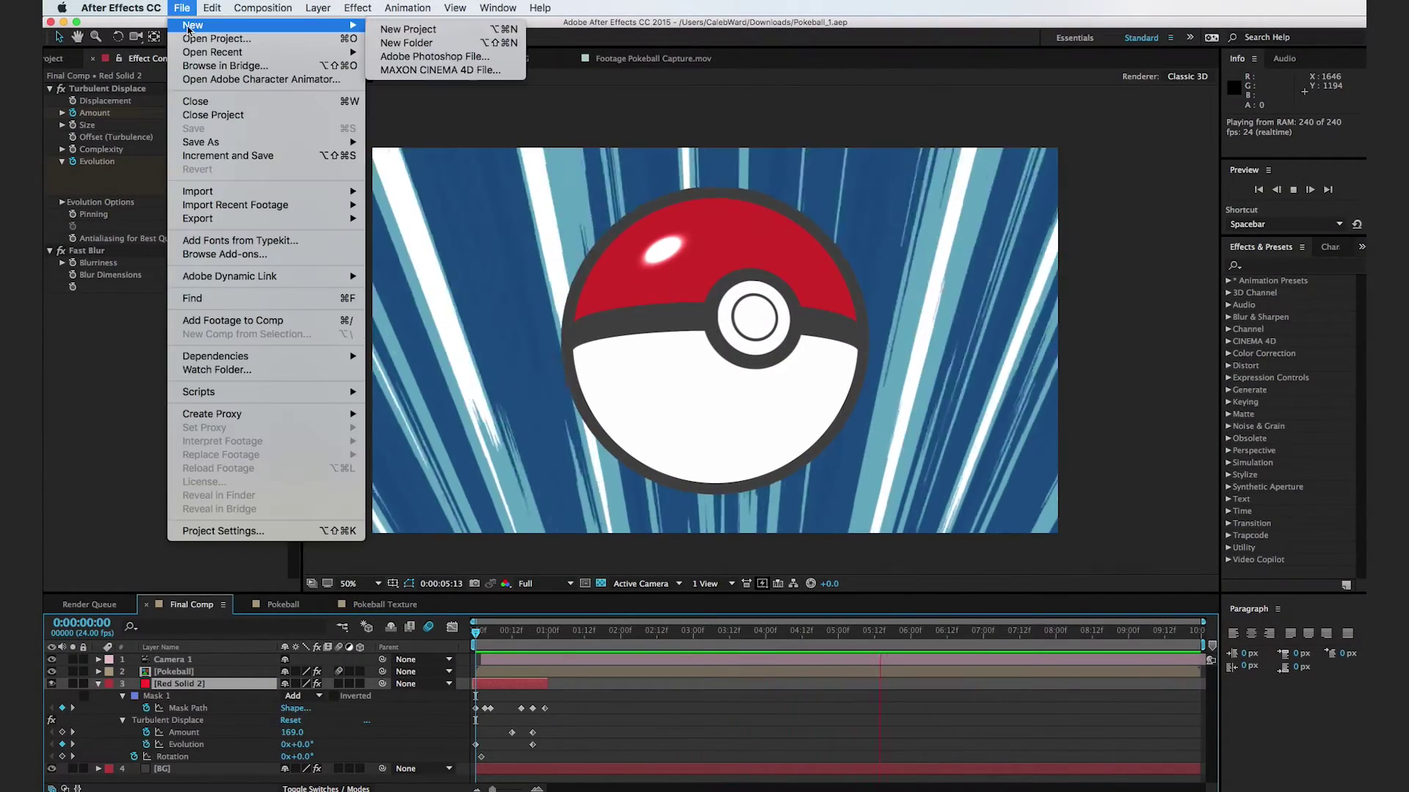
click(408, 28)
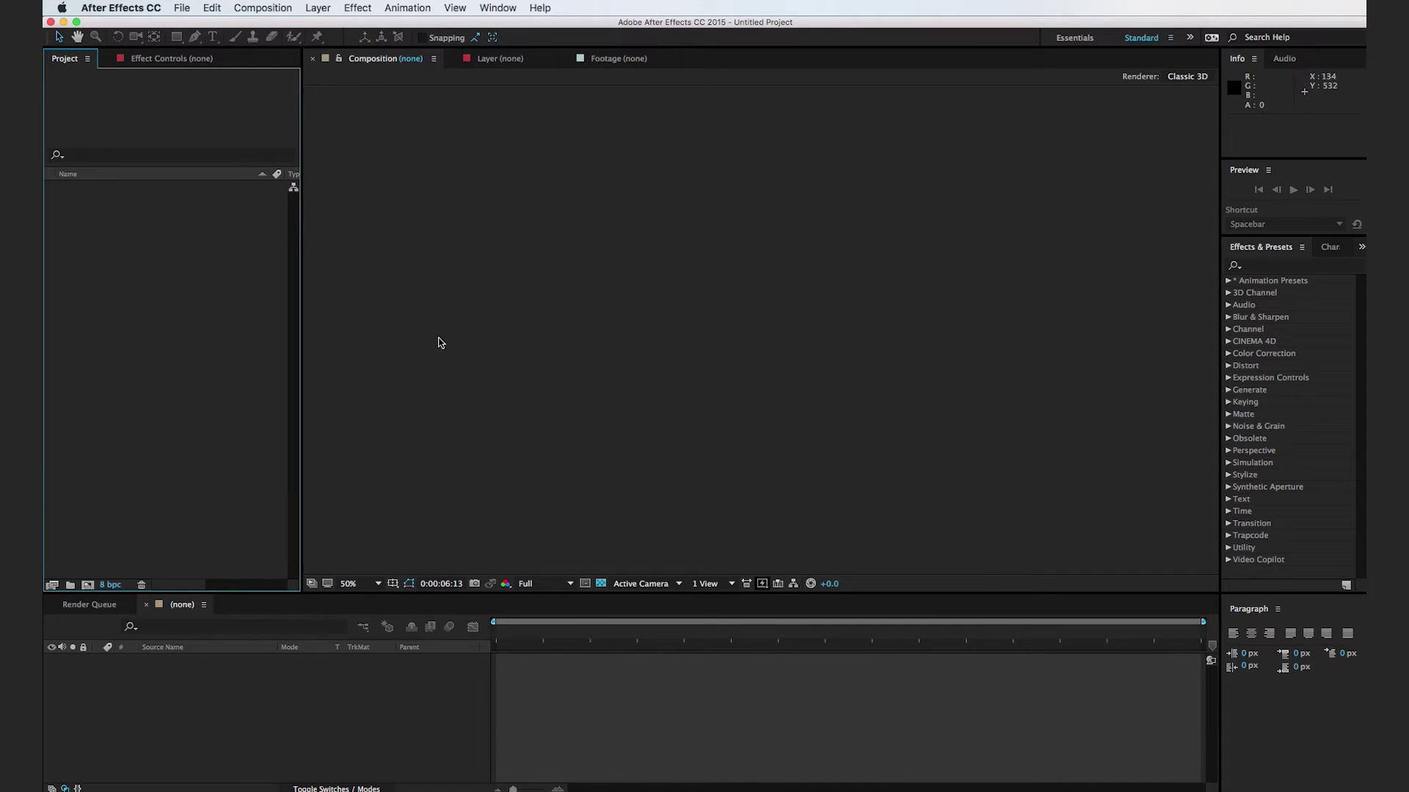
Create a 2000 × 1000 px composition named Pokeball at 24 fps with a 10-second duration
click(263, 7)
click(279, 29)
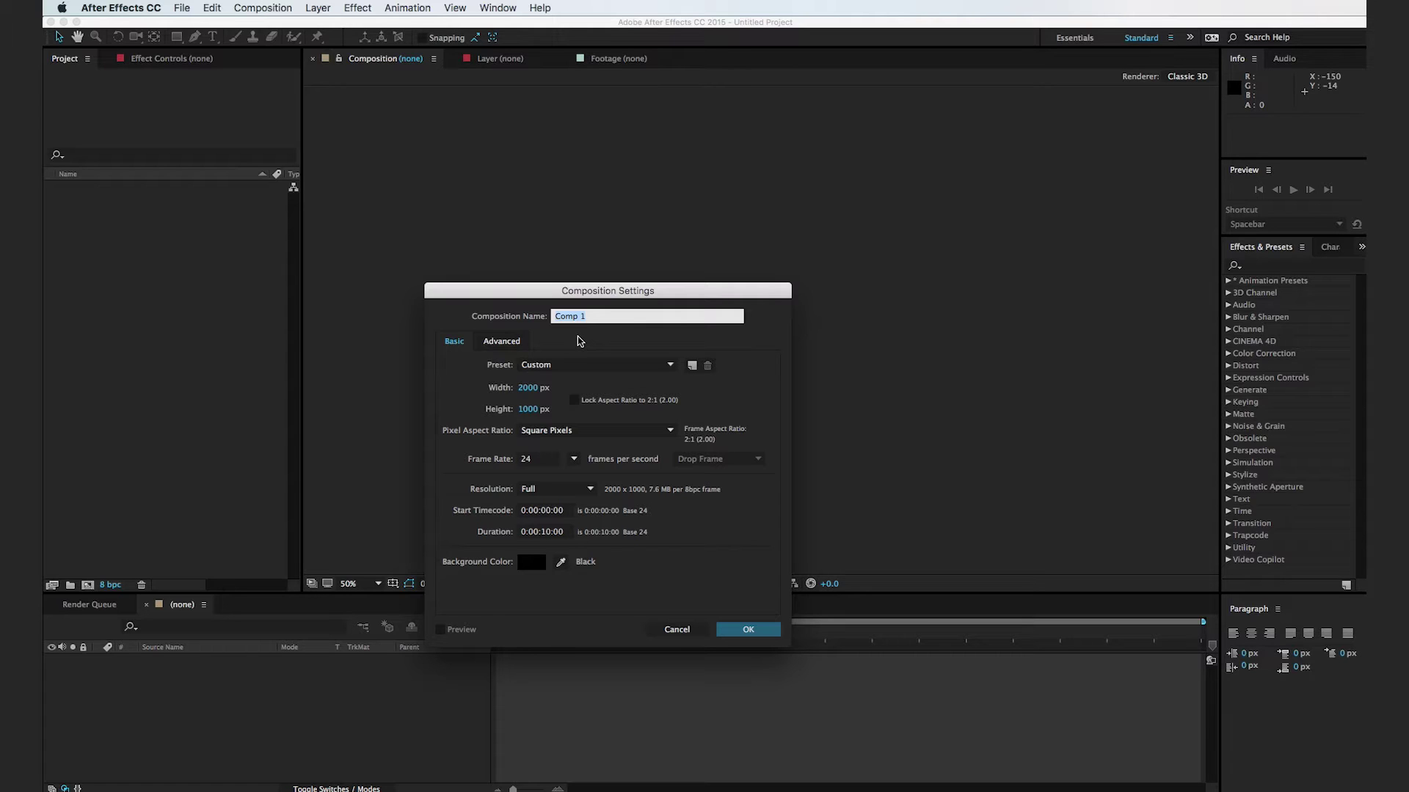
text(Pokeball)
key(Return)
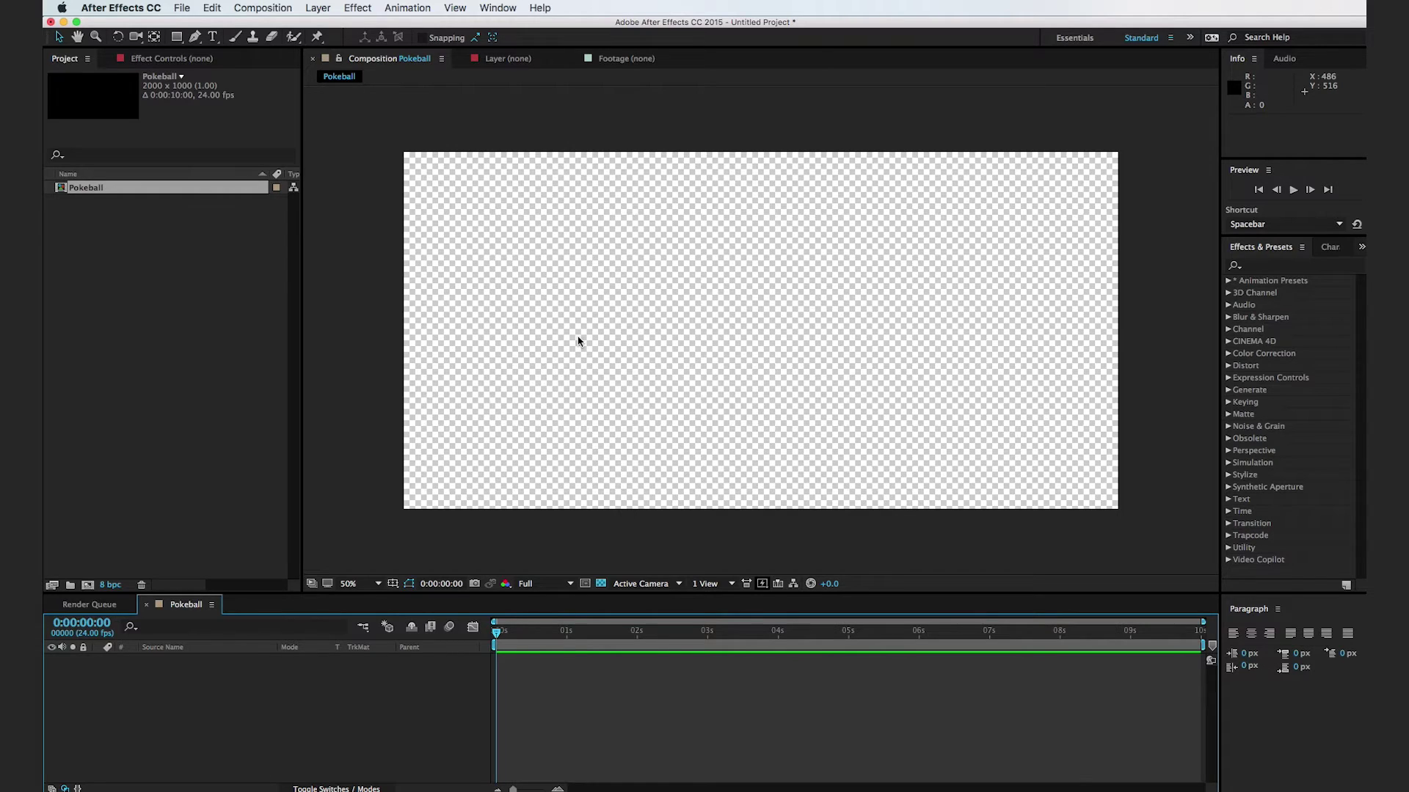
Add a 2000 × 1000 px solid layer coloured red (D62929)
key(super+y)
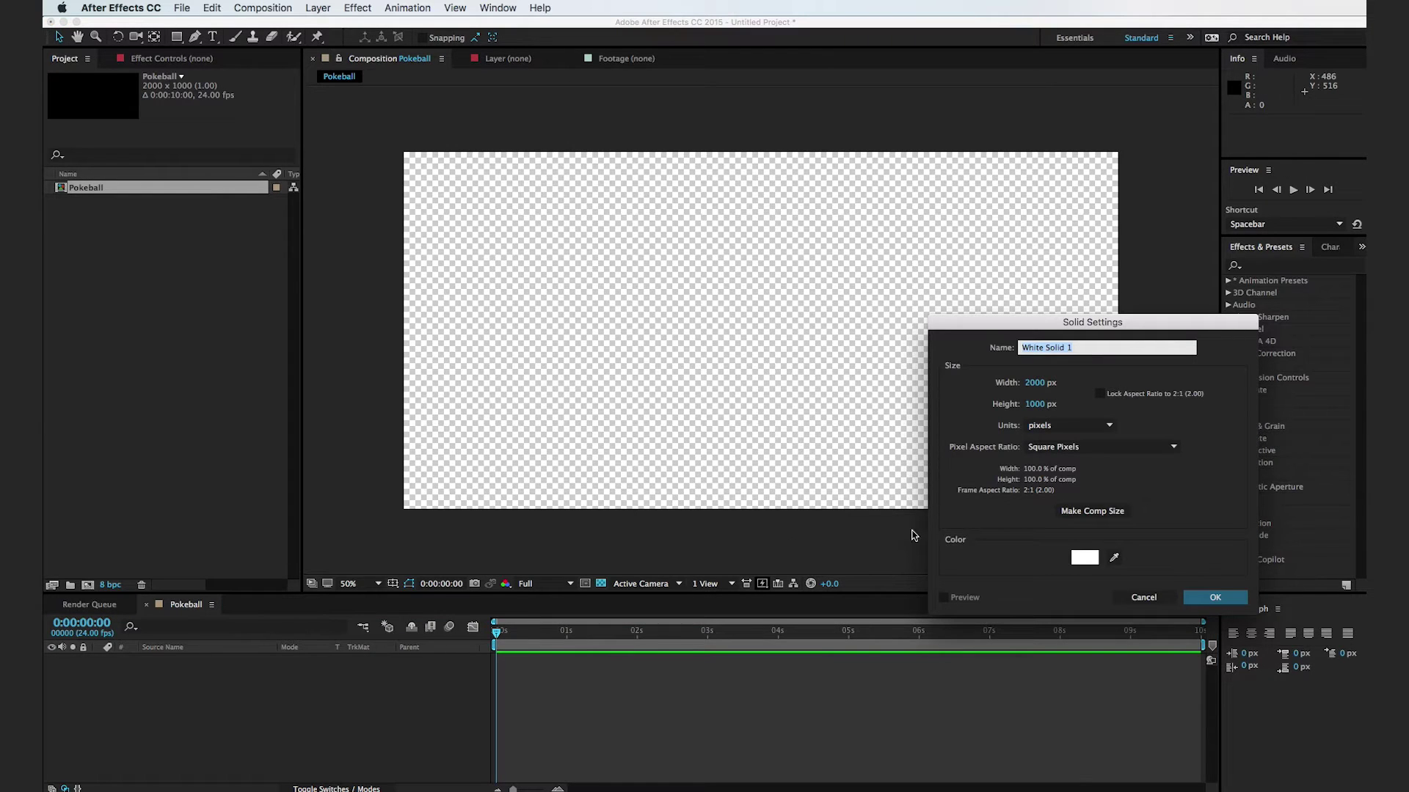
click(1086, 559)
mouse_move(1094, 711)
mouse_down()
mouse_move(1072, 689)
mouse_move(1067, 639)
mouse_up()
click(1235, 615)
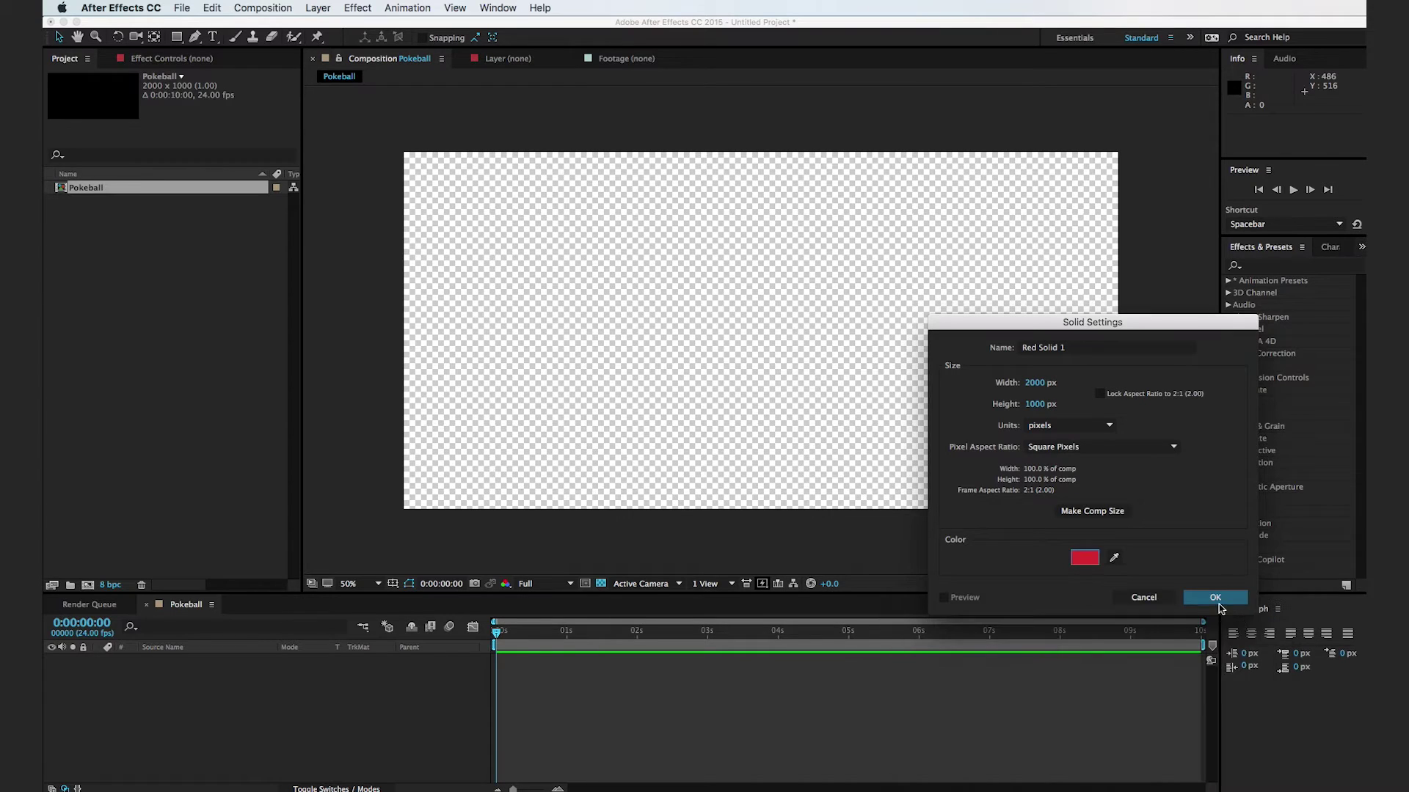
click(1224, 599)
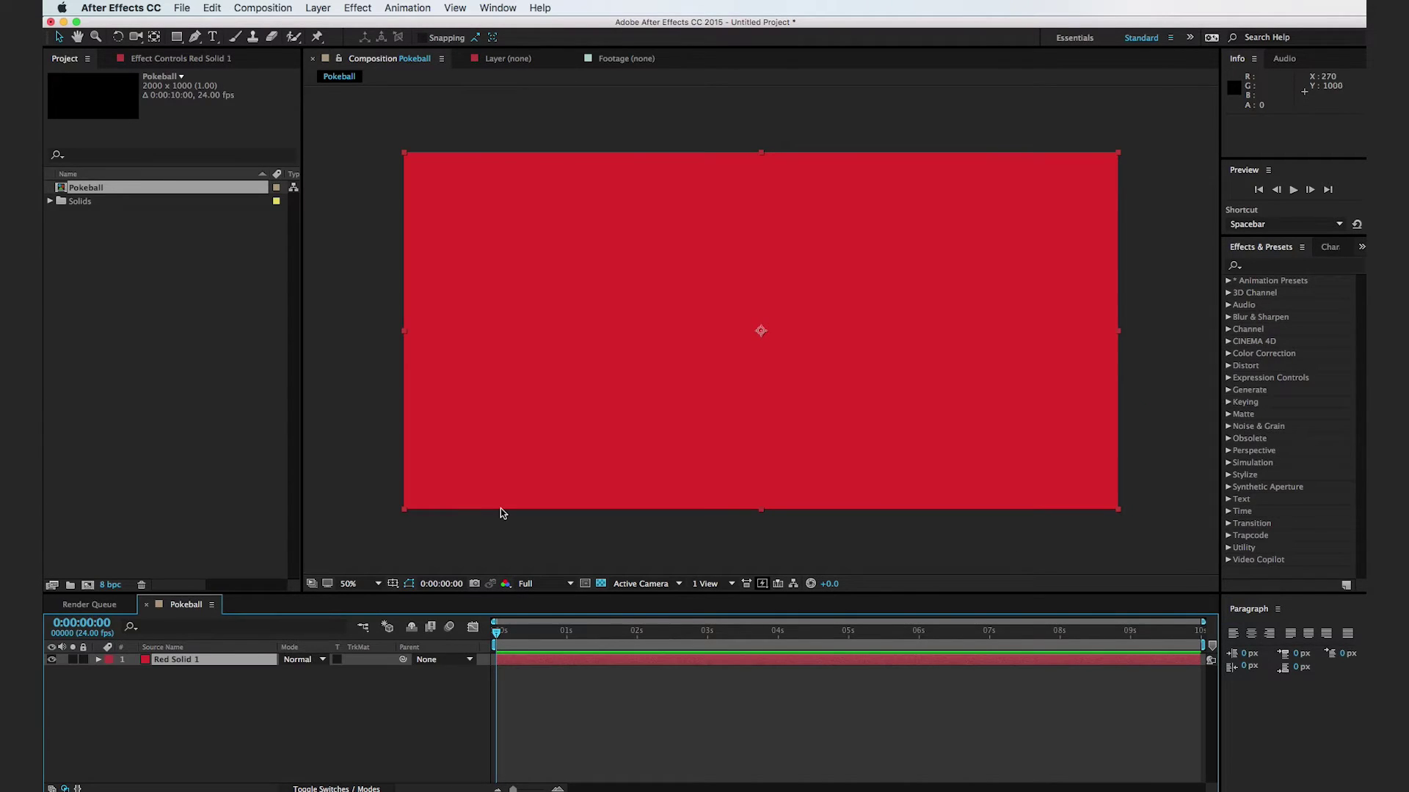
Draw a small circular mask near the centre of the red solid with the Ellipse tool
drag(176, 37, 242, 72)
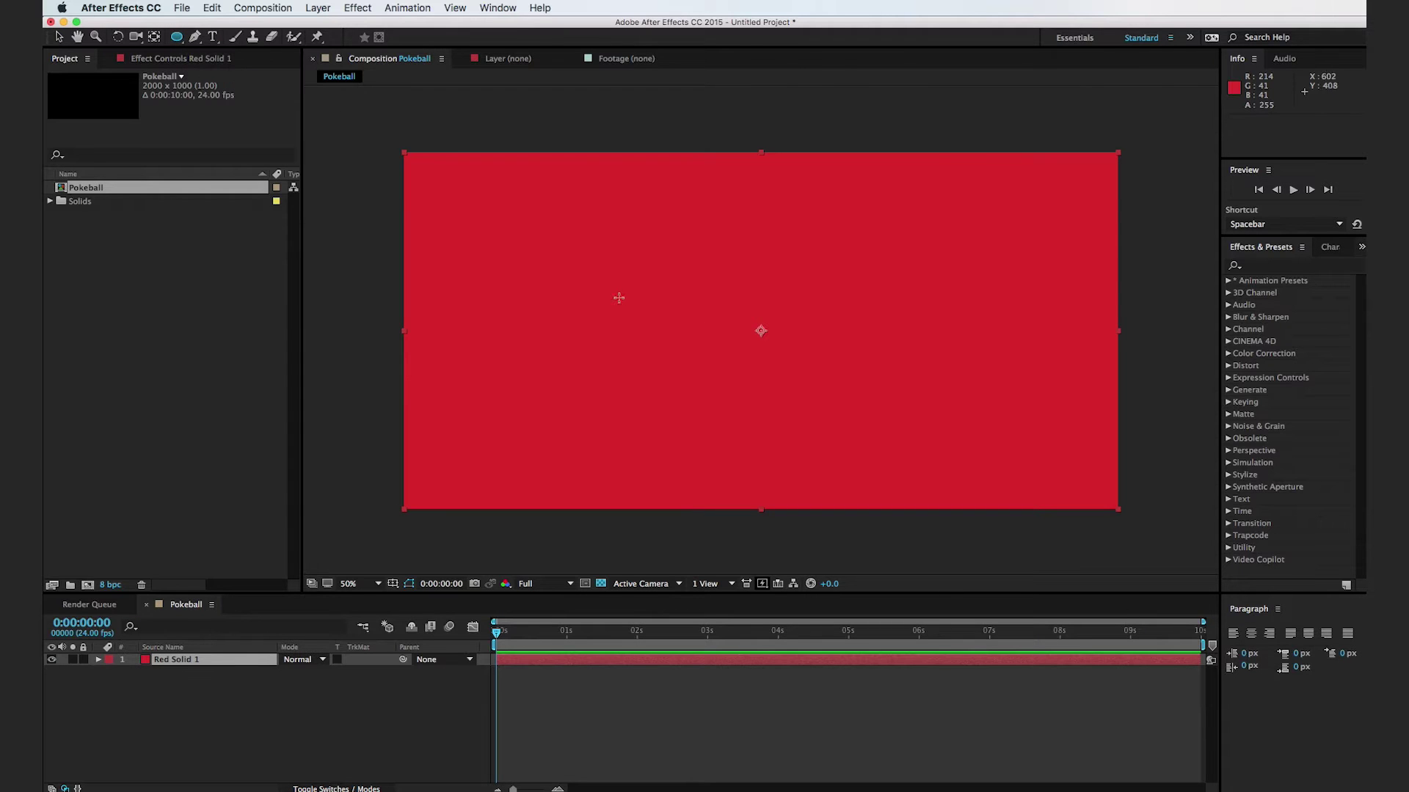
drag(732, 291, 805, 347)
key(v)
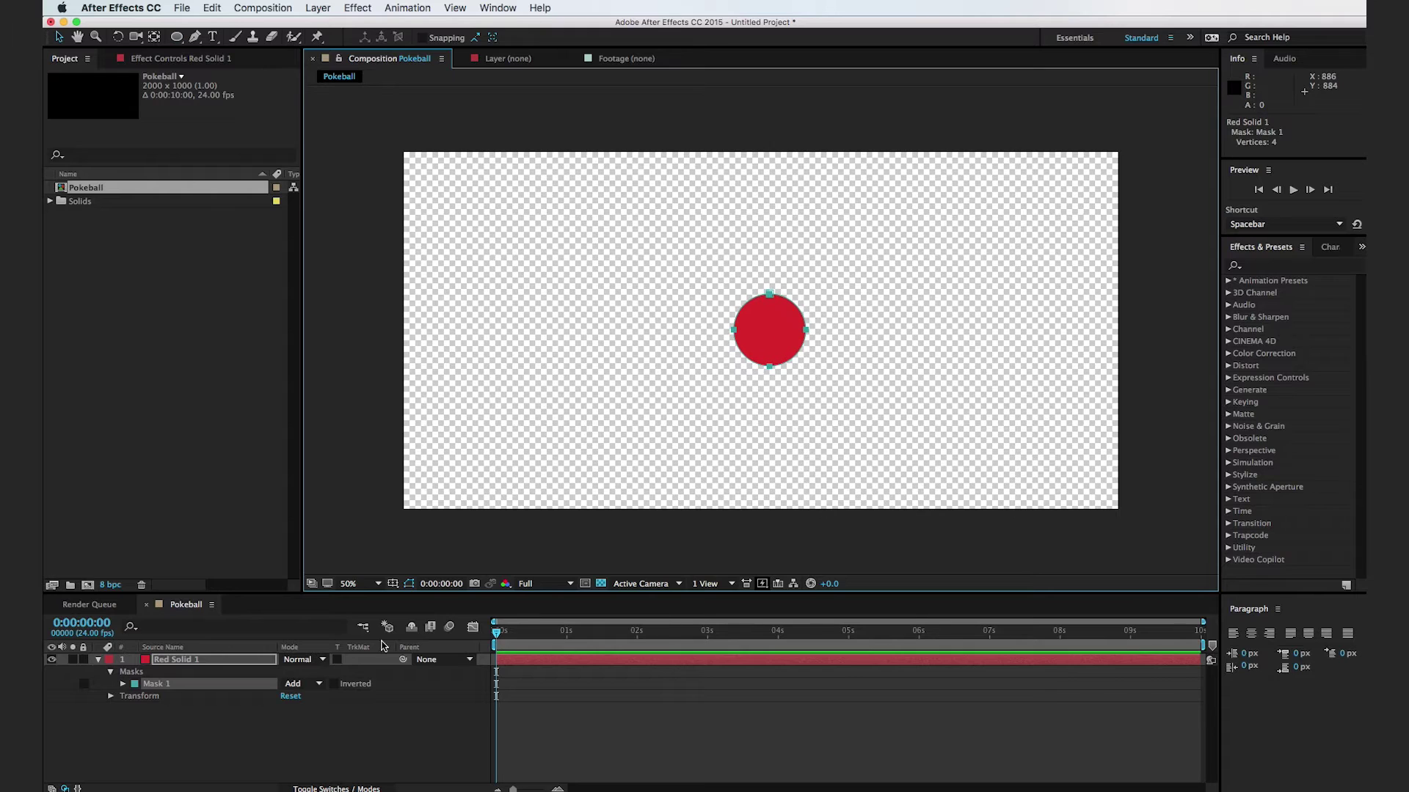
Show the proportional grid and centre the circular mask on the grid's middle intersection
click(393, 584)
click(411, 611)
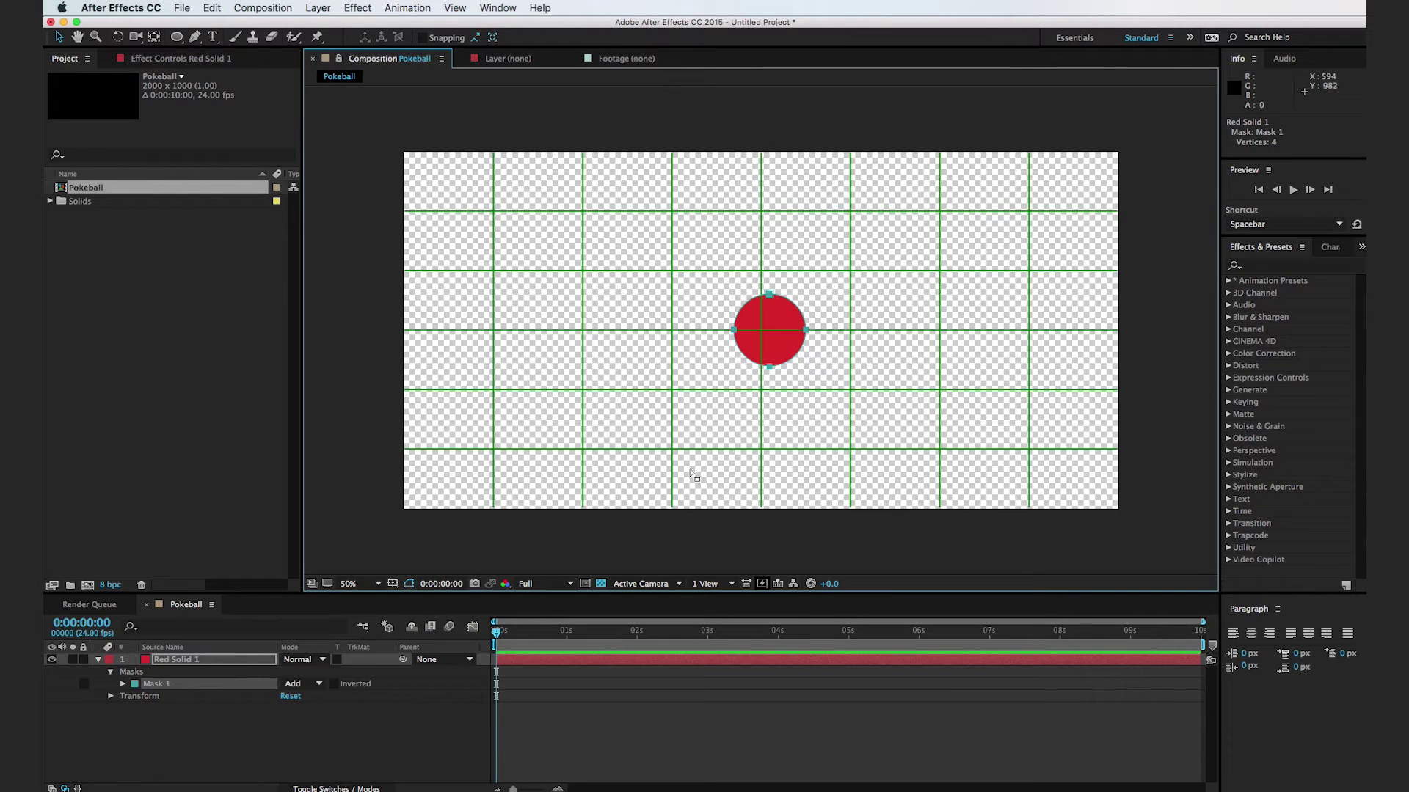
drag(805, 329, 833, 331)
key(slash)
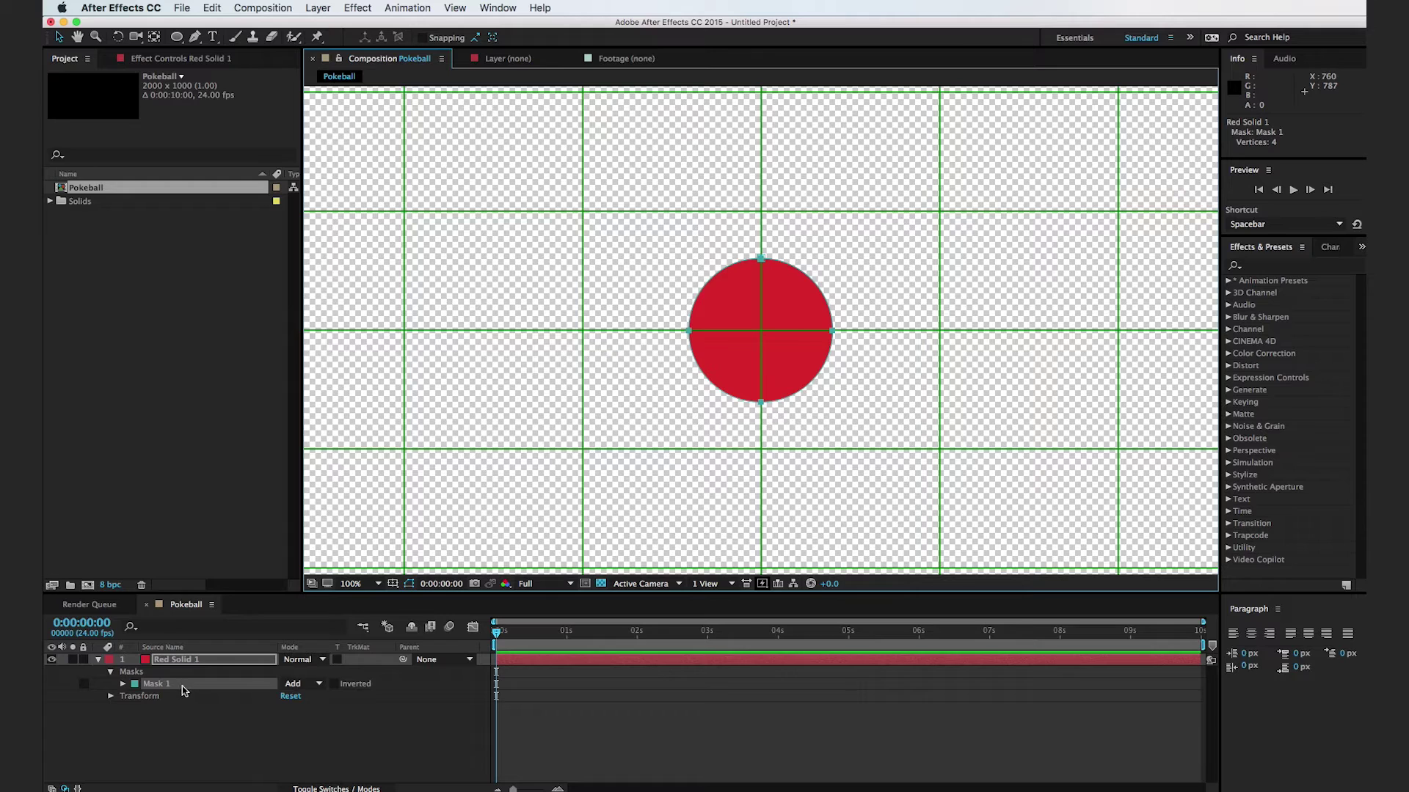
Set the circular mask's mode to Subtract so it cuts a hole in the red solid
click(310, 687)
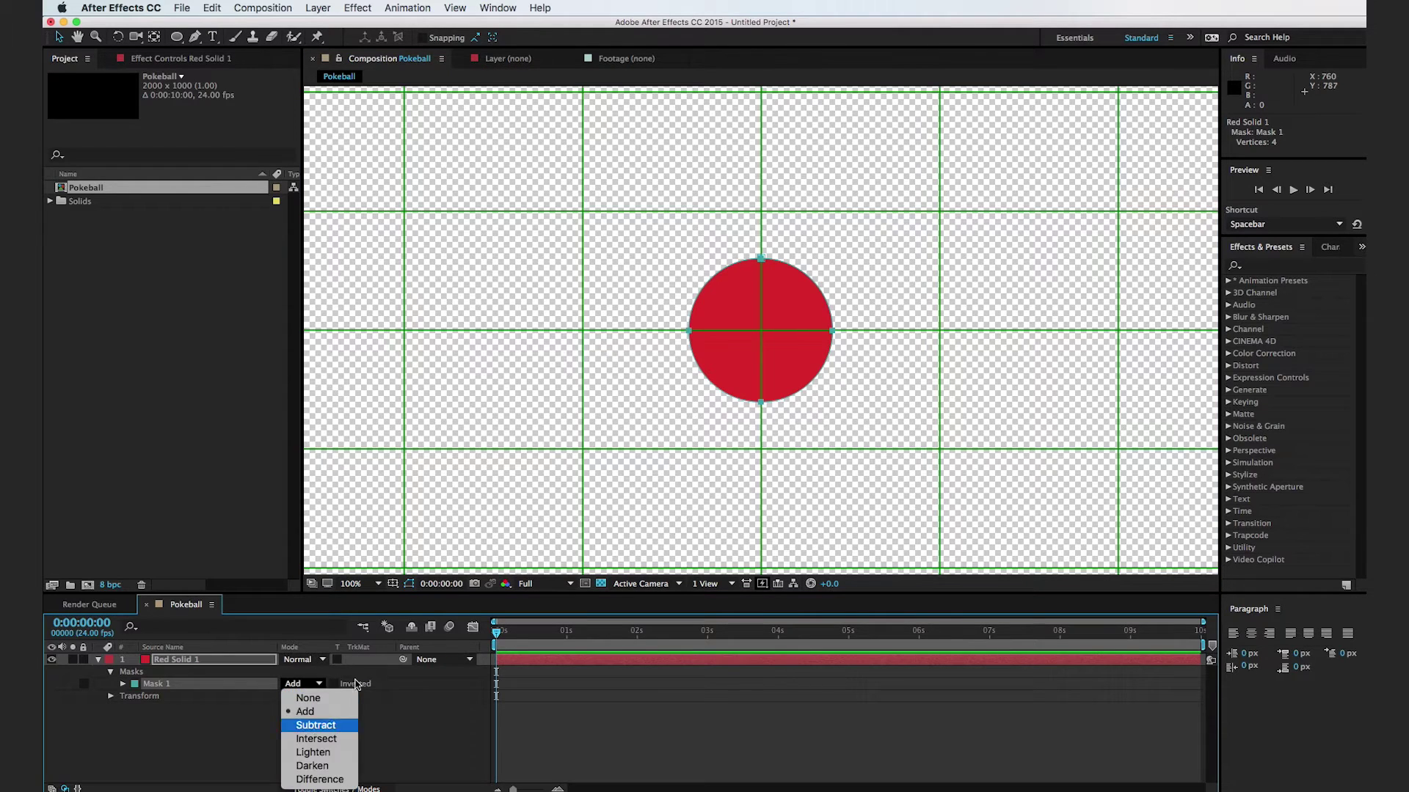
click(315, 725)
scroll(585, 396, down, 2)
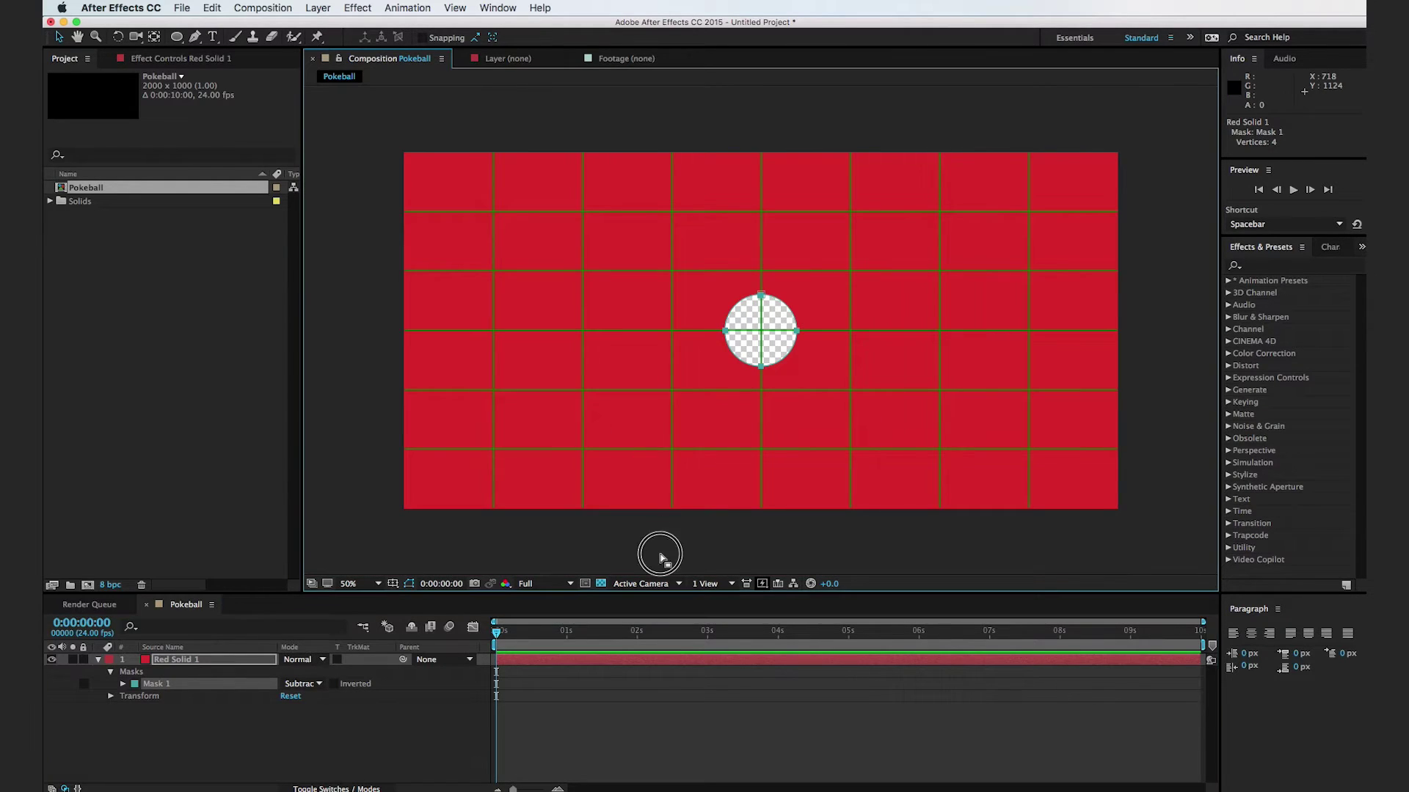
click(660, 556)
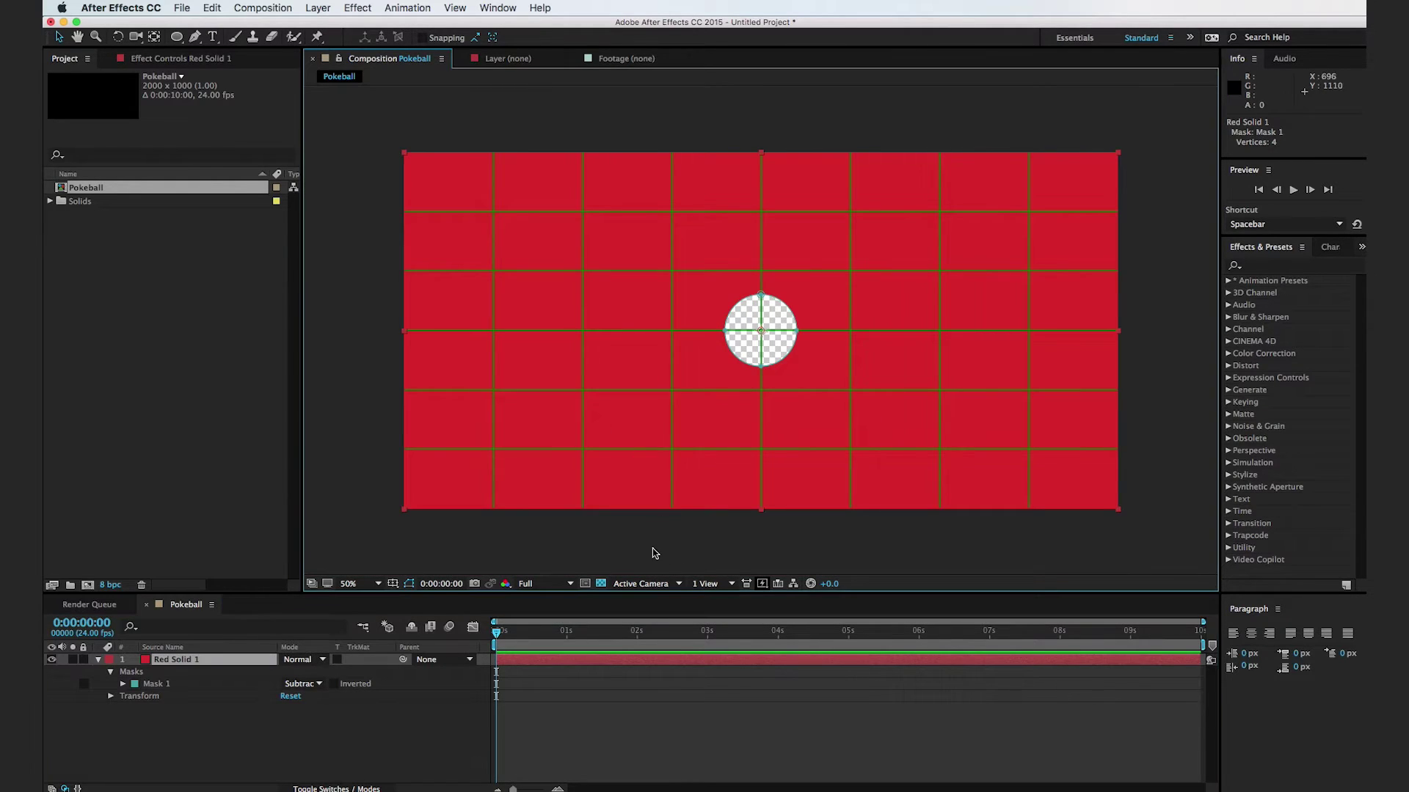
Set the circular mask's expansion to -22 pixels and deselect the layer
click(124, 684)
drag(285, 733, 275, 738)
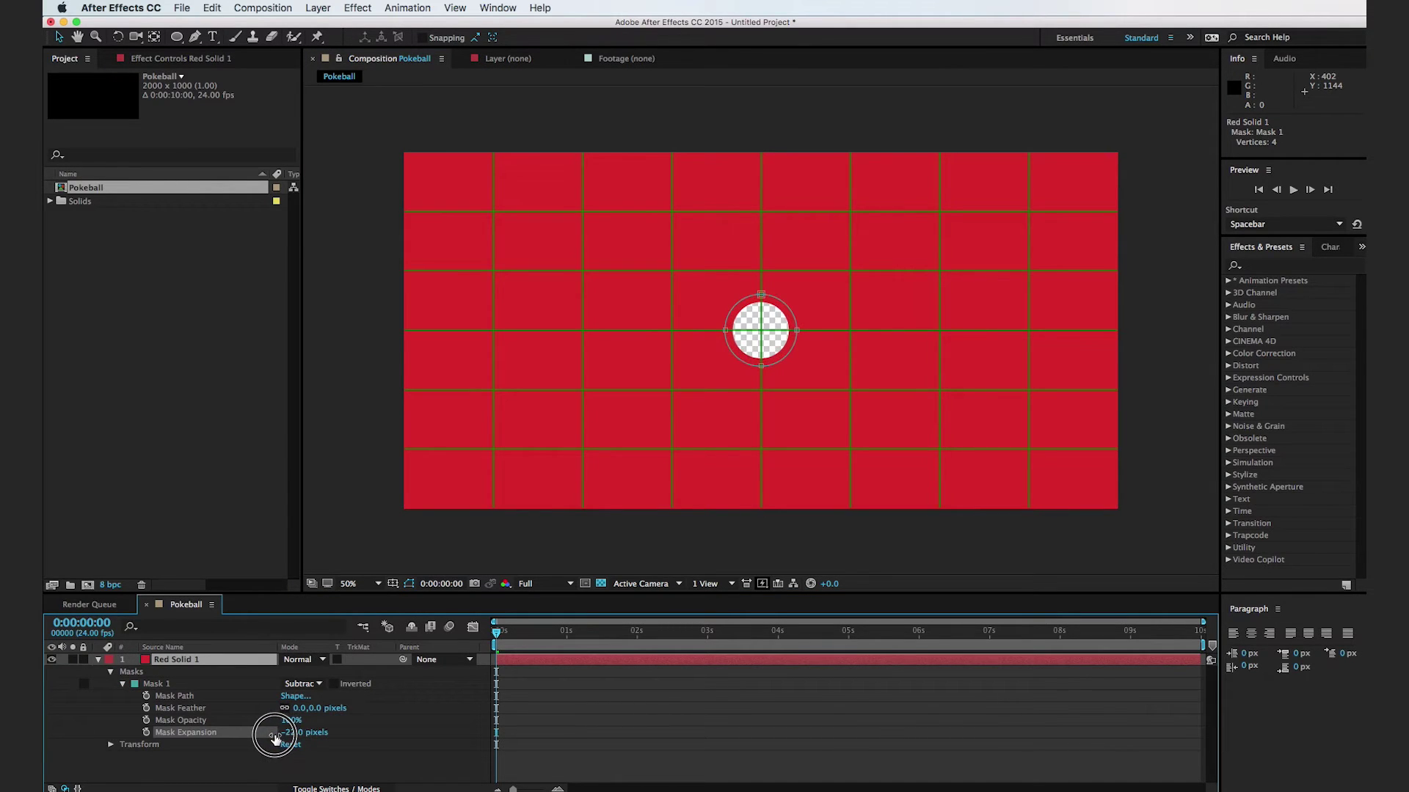
click(356, 528)
click(355, 528)
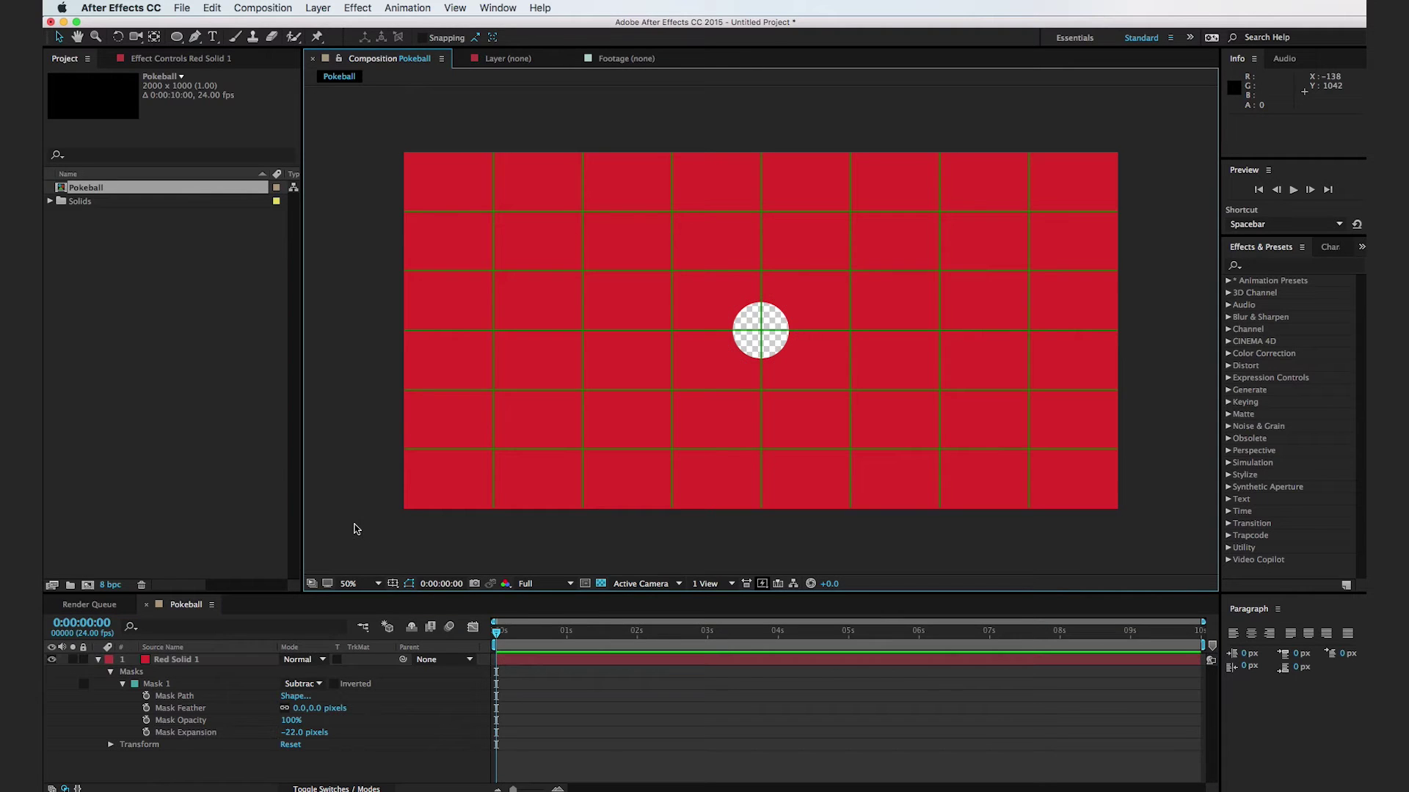
Draw a rectangular mask over the red solid's lower half, starting slightly above the centre line, and set it to Subtract
drag(176, 36, 227, 39)
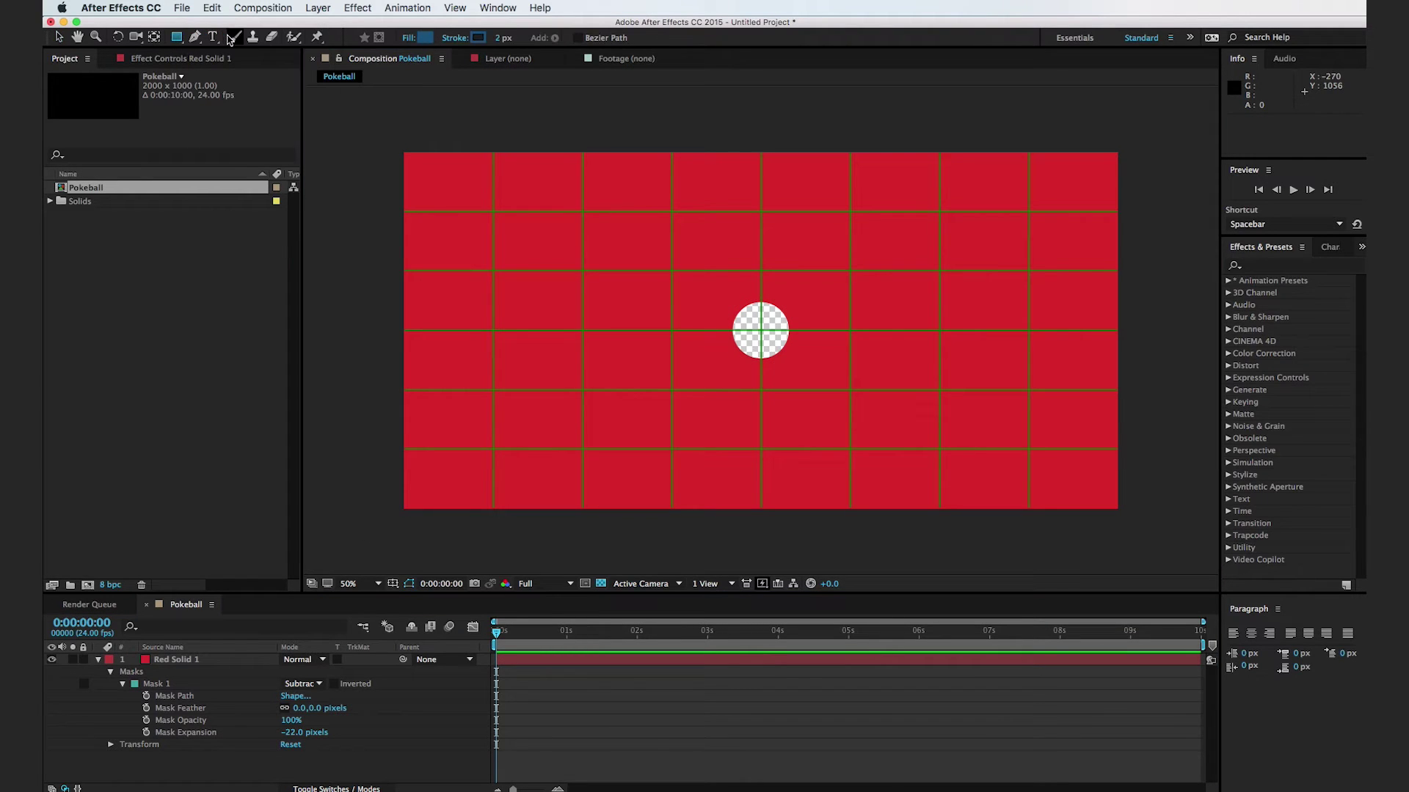
click(192, 660)
drag(347, 544, 1144, 317)
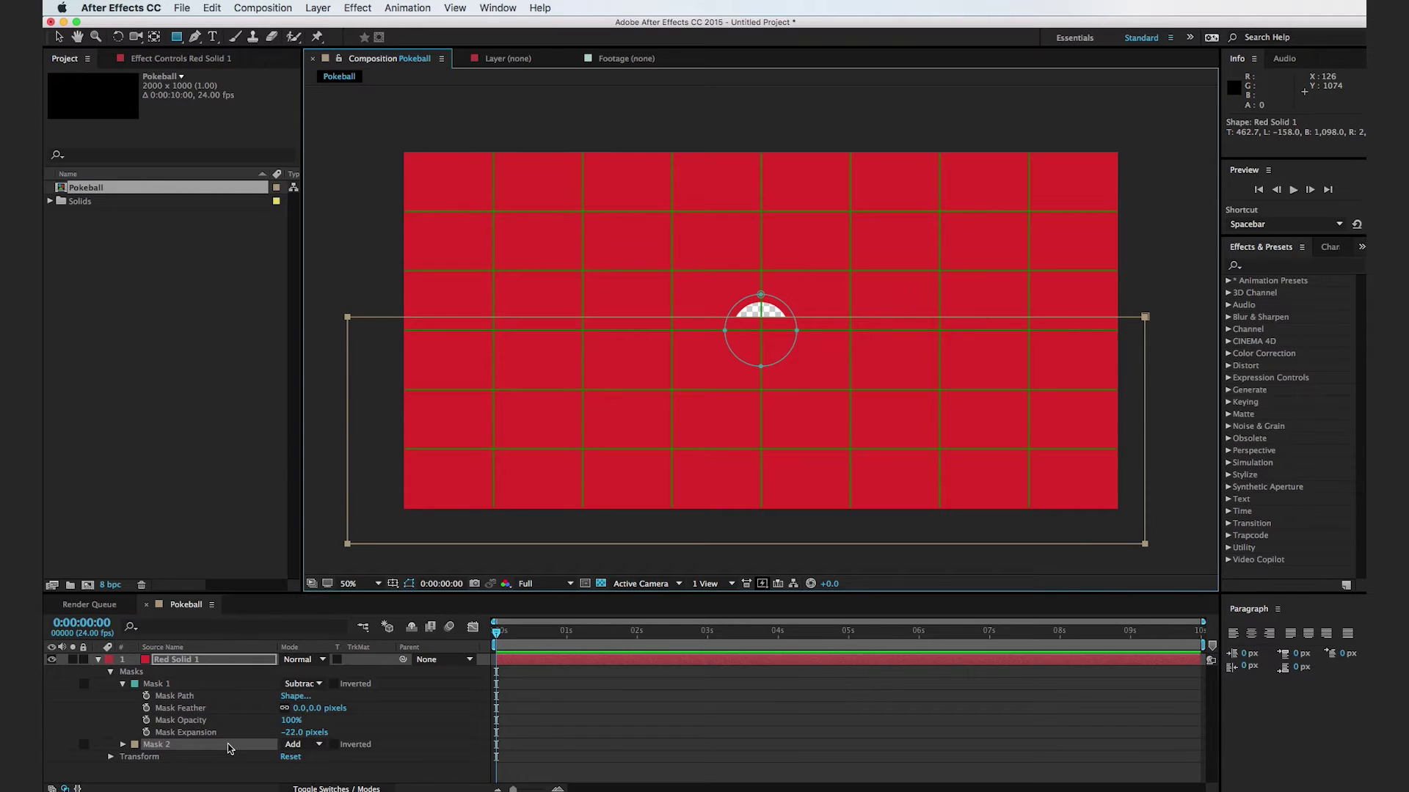
click(301, 745)
click(301, 779)
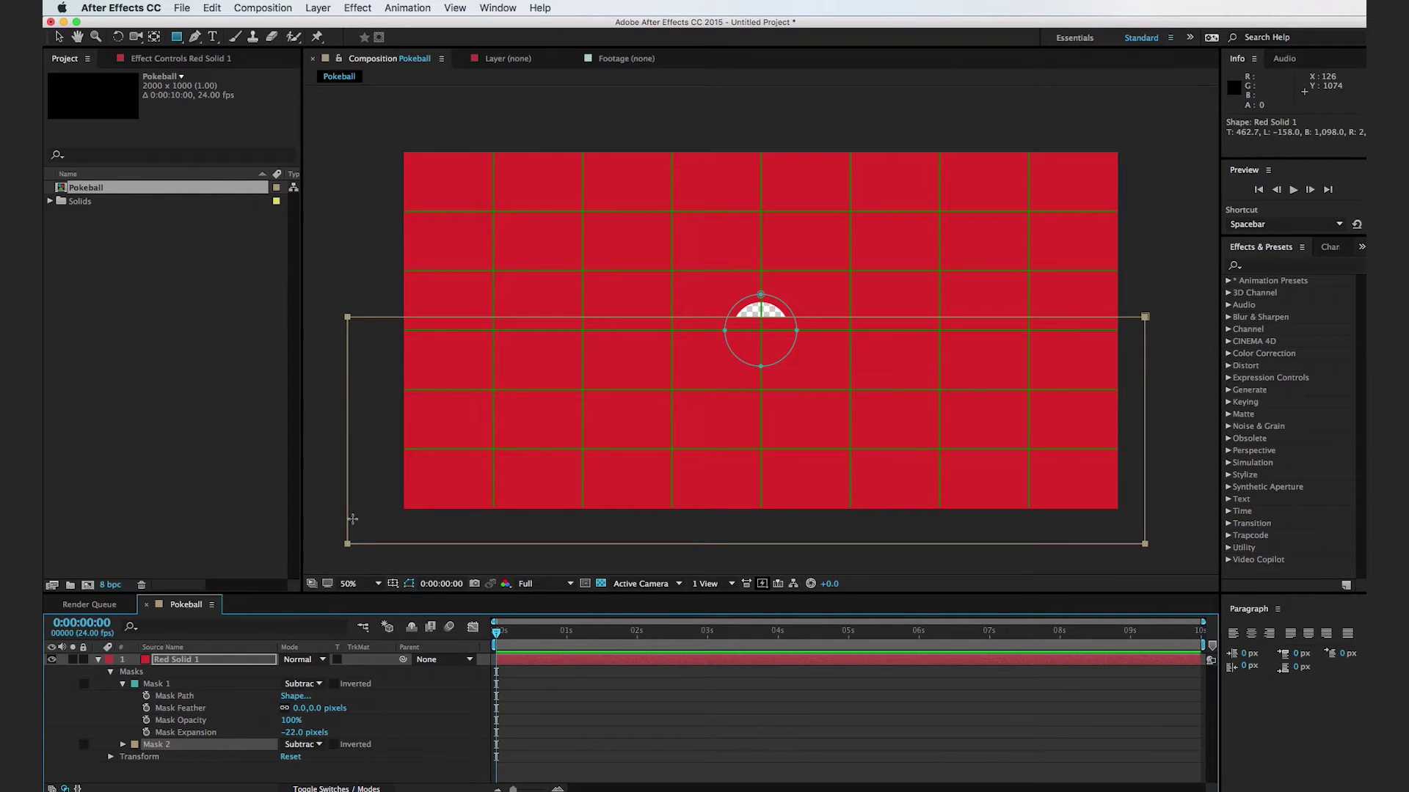
key(v)
click(362, 270)
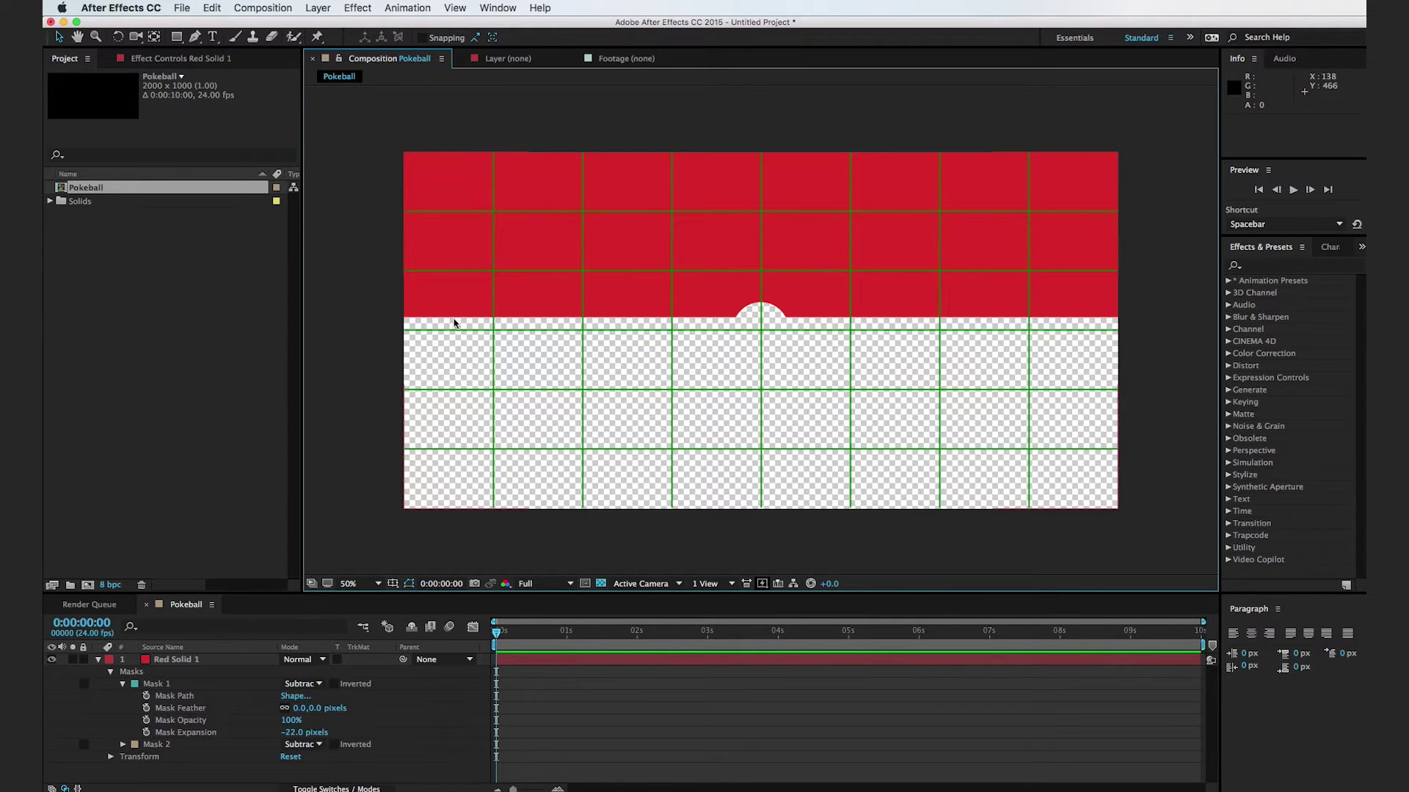
Collapse the red solid layer's properties and duplicate the layer
click(101, 661)
click(100, 661)
click(186, 660)
key(super+d)
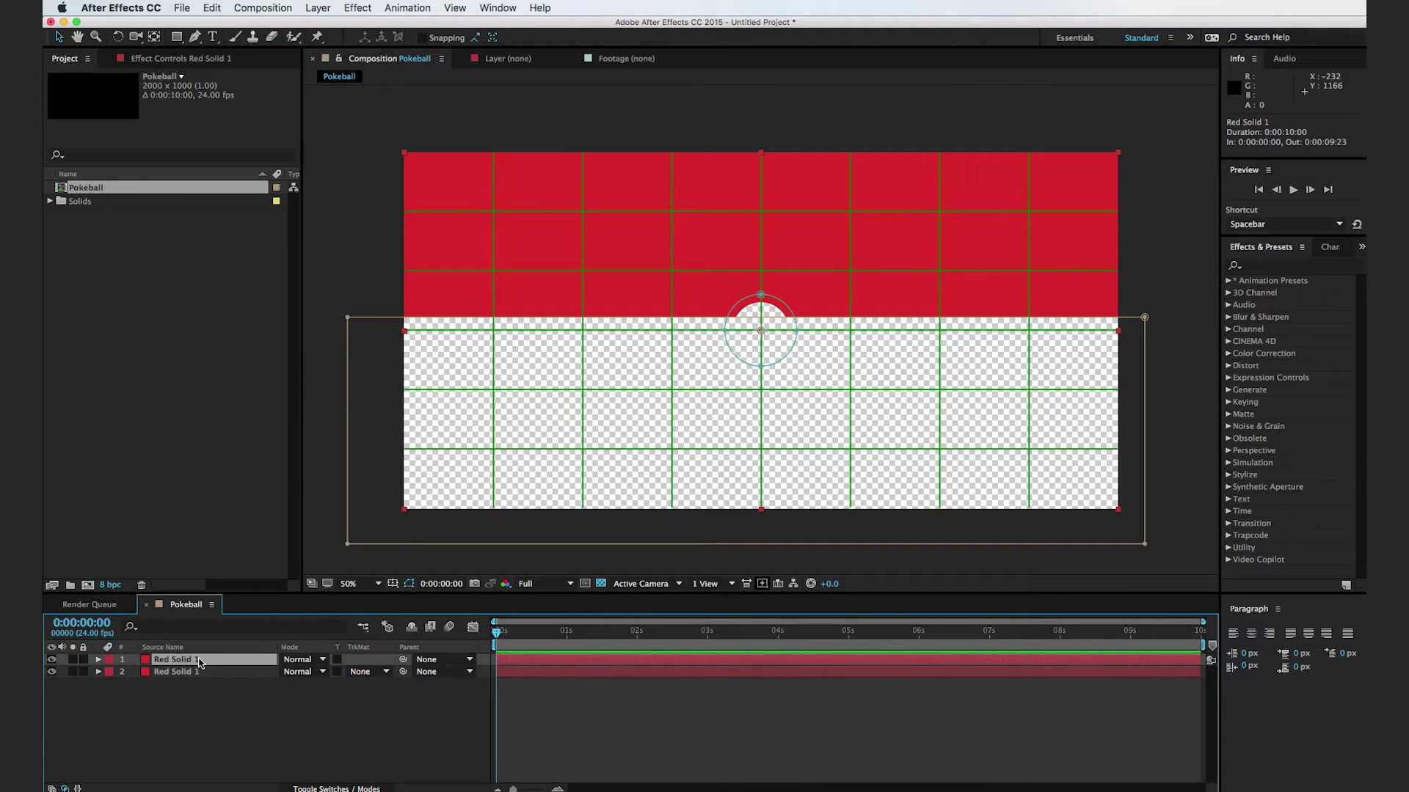
Change the duplicate's solid colour to white (FFFFFF) as a new solid, leaving the original red
key(super+shift+y)
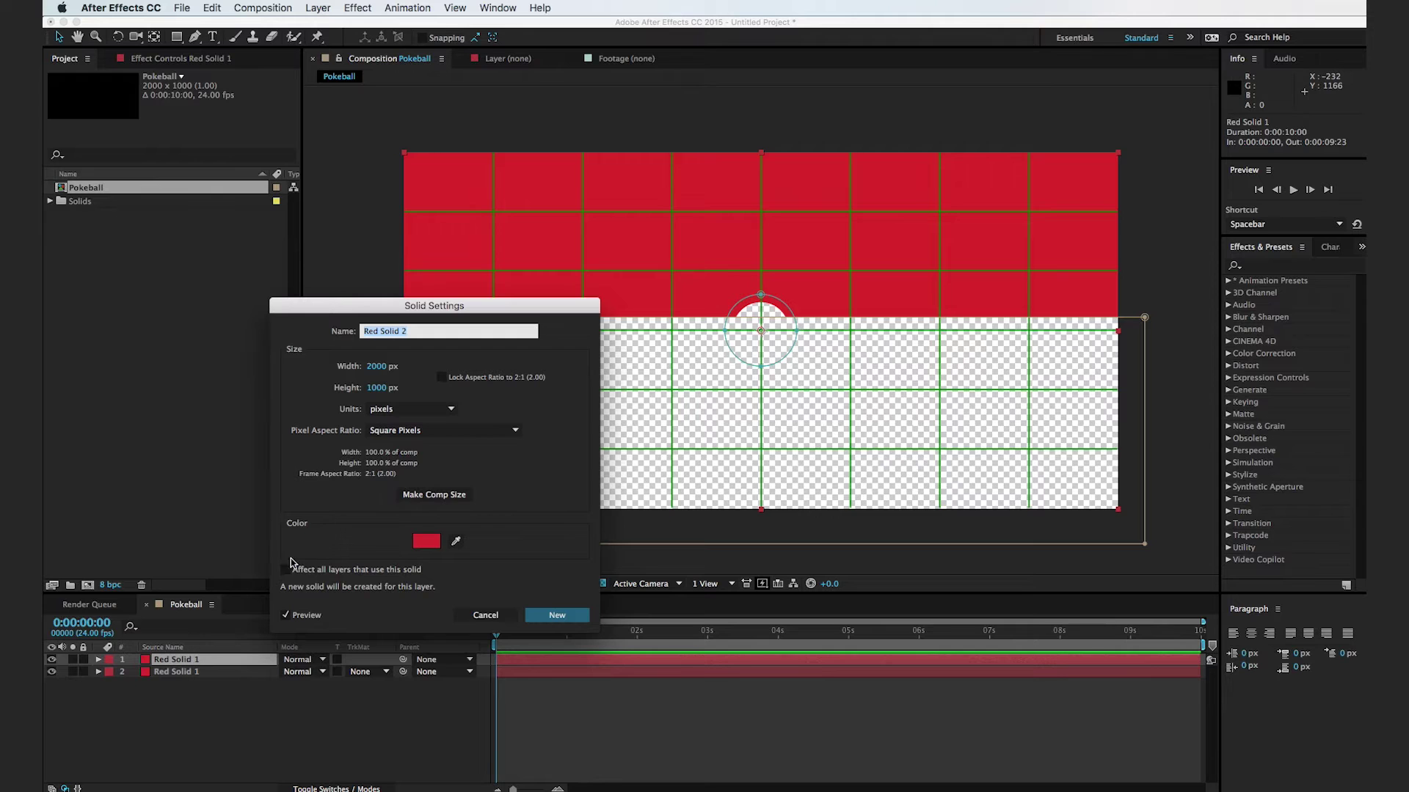
click(425, 542)
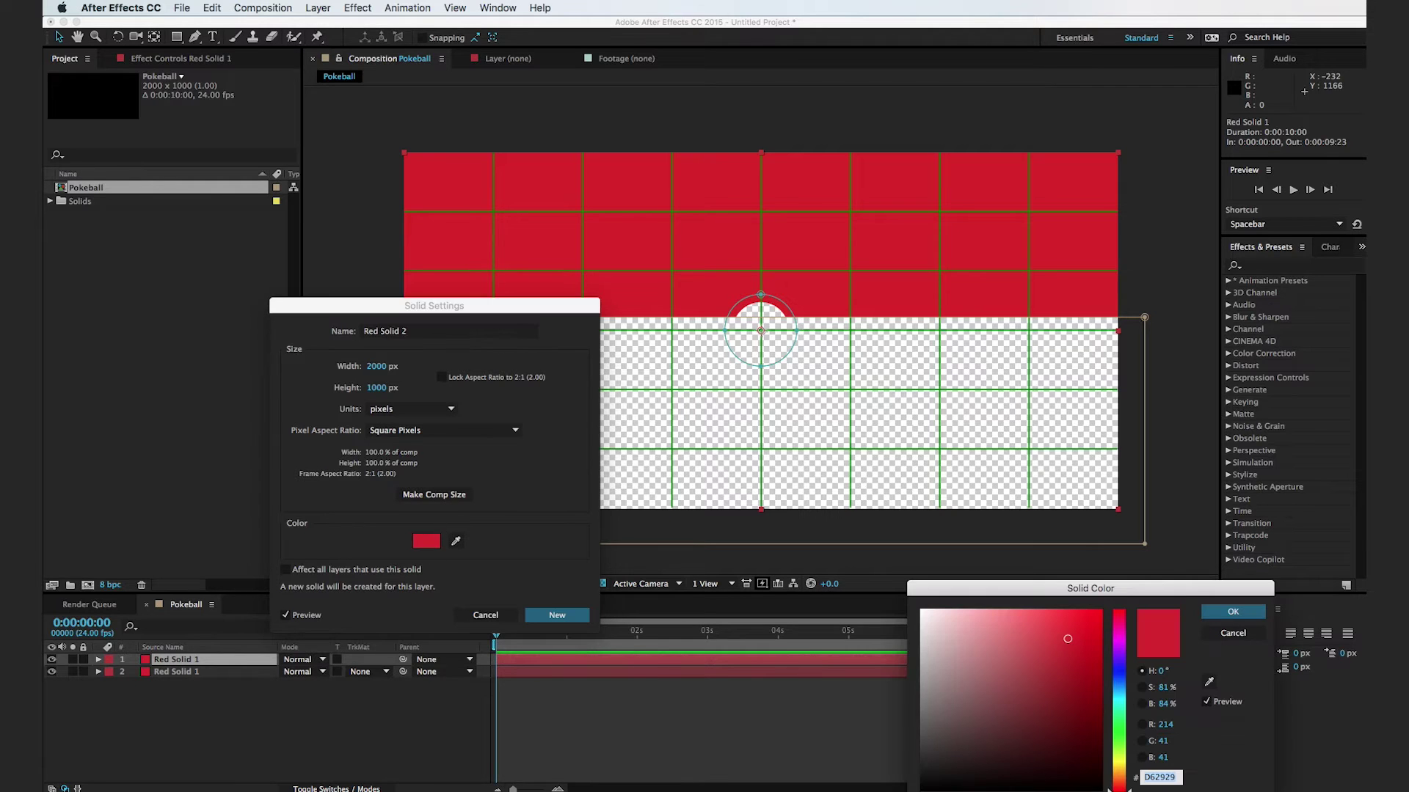
text(ffffff)
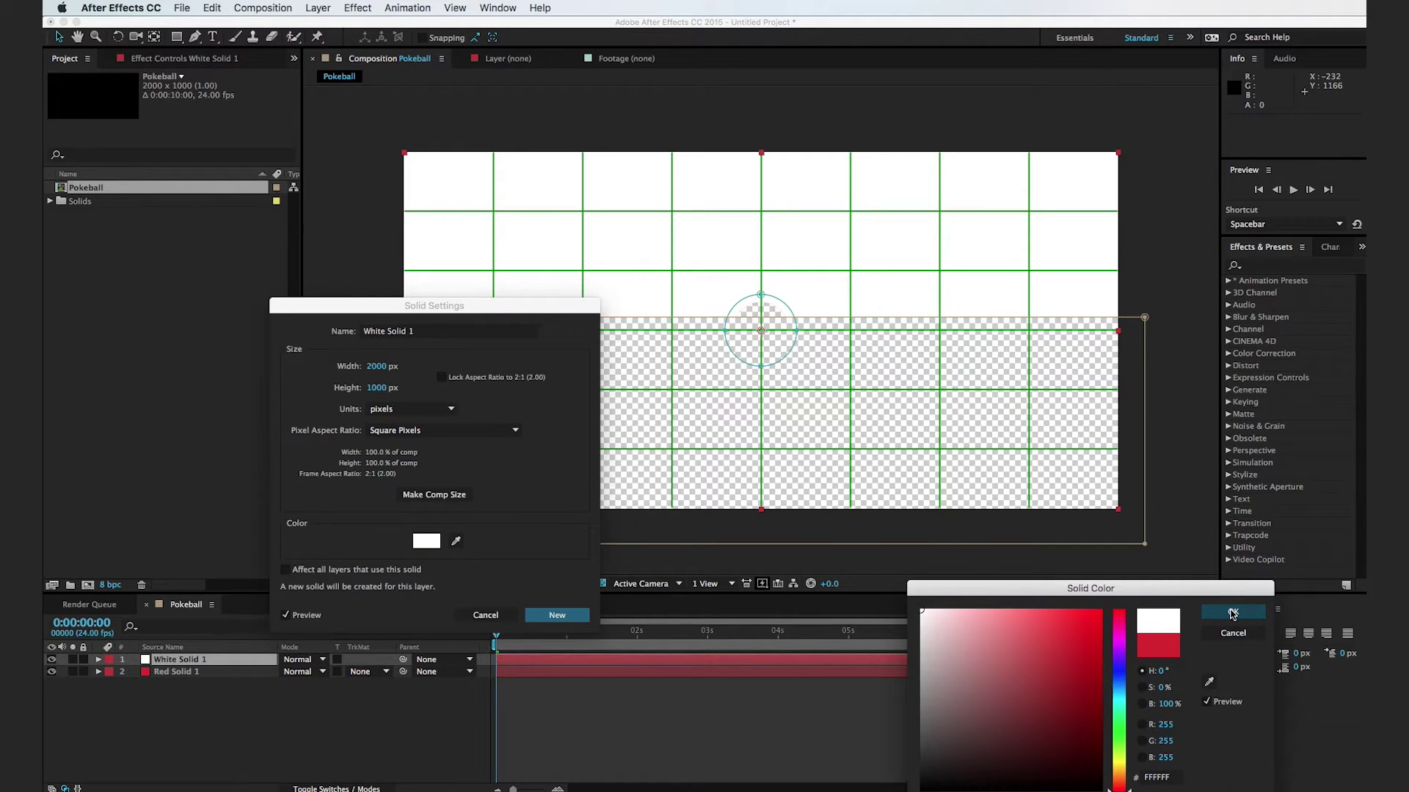
click(1232, 612)
click(577, 616)
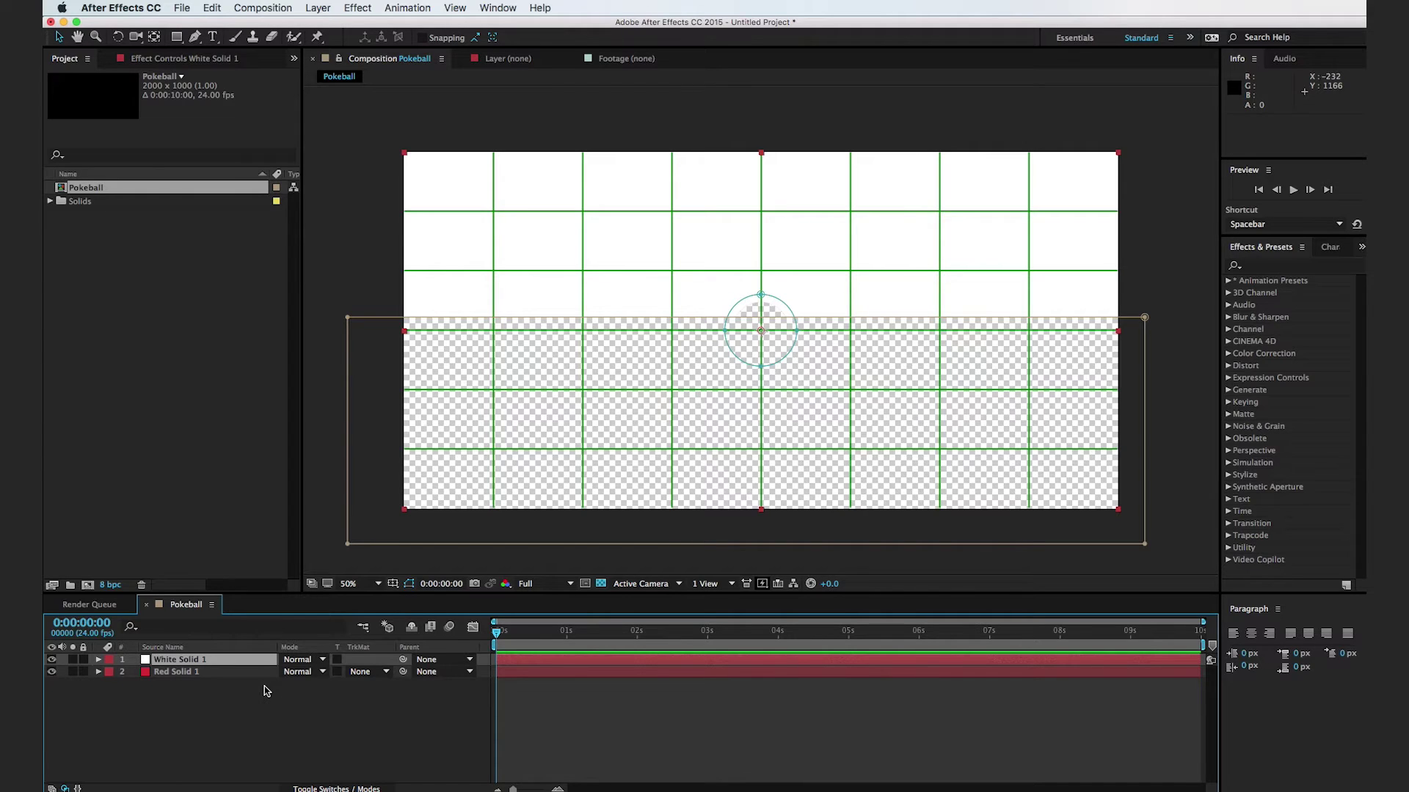
Rotate the white solid layer by 180° and deselect it
key(r)
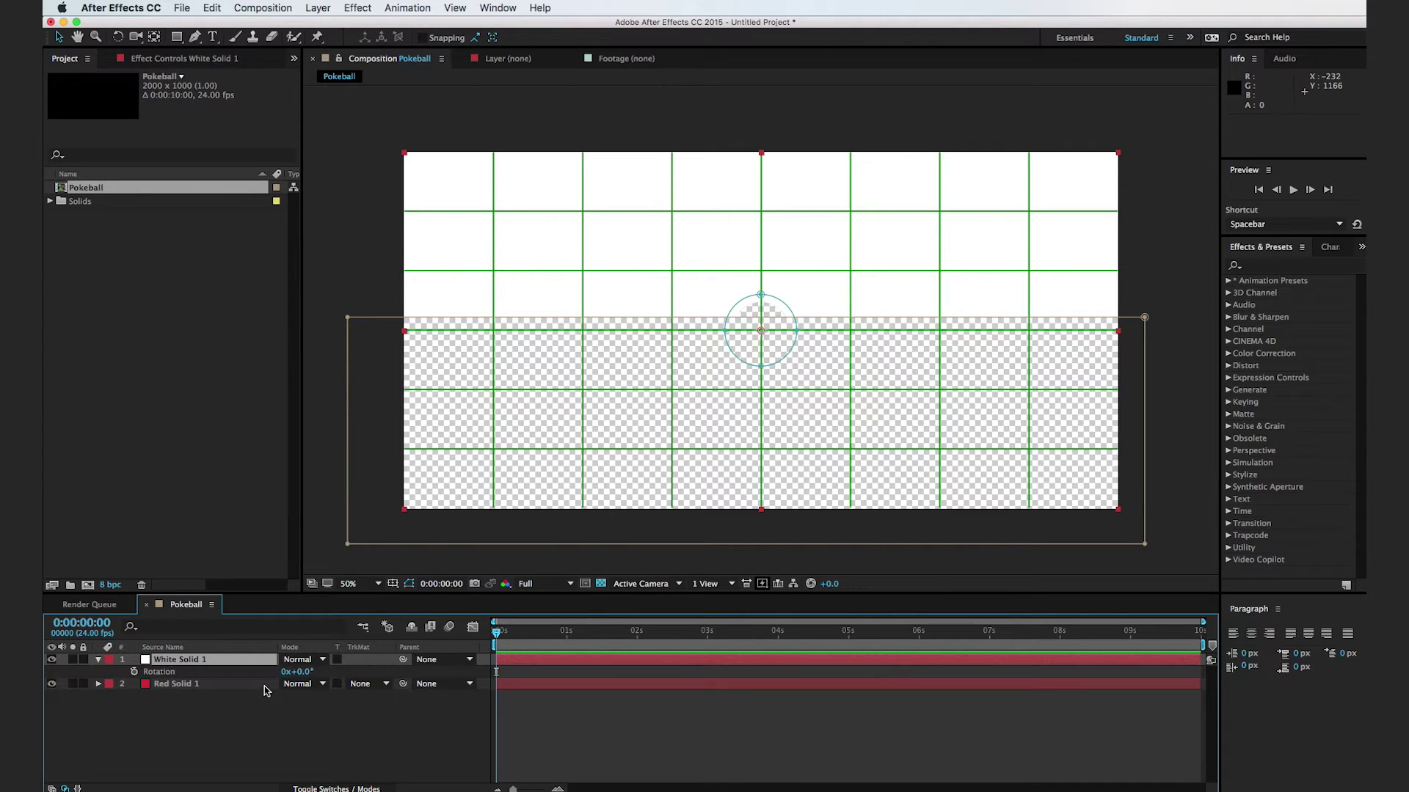
click(301, 672)
text(180)
key(Return)
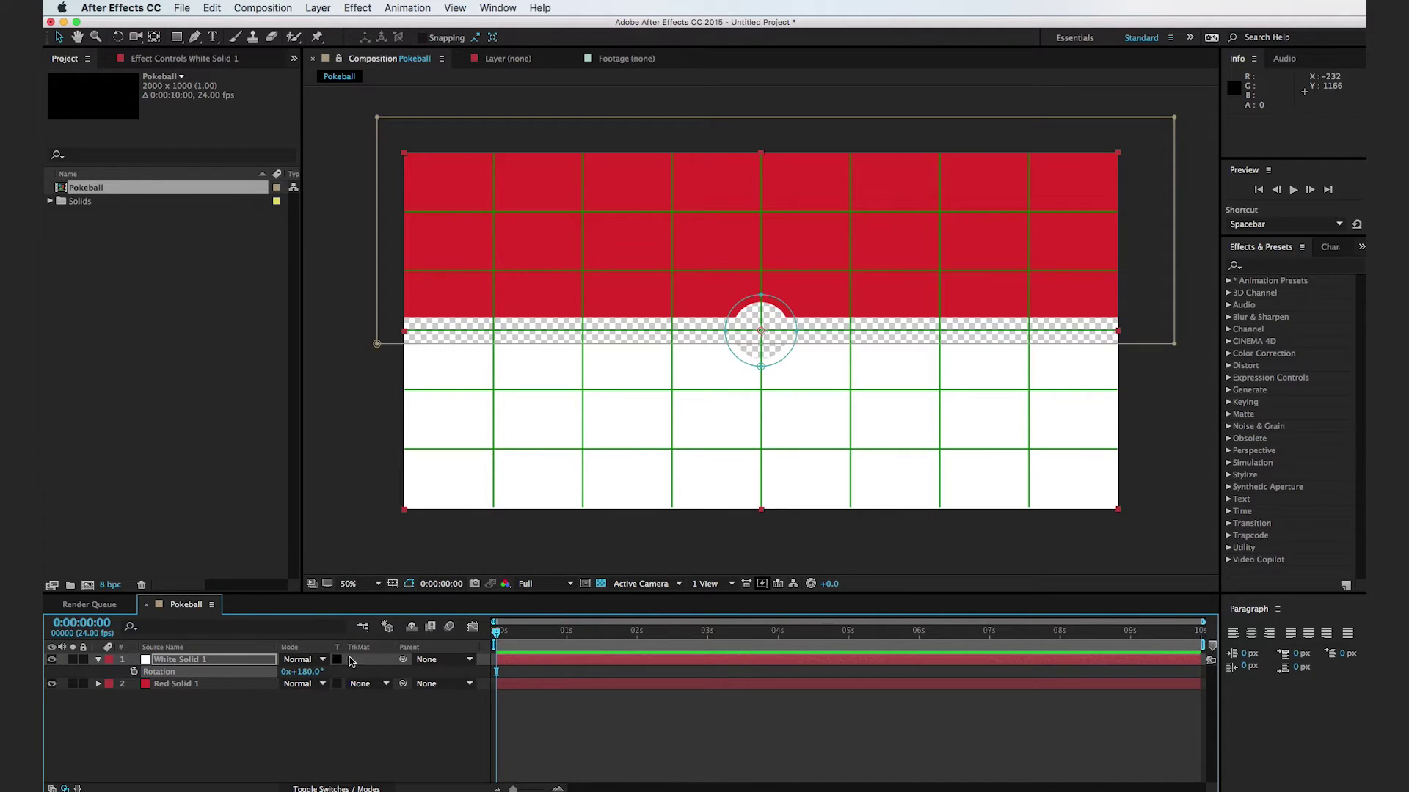
click(399, 736)
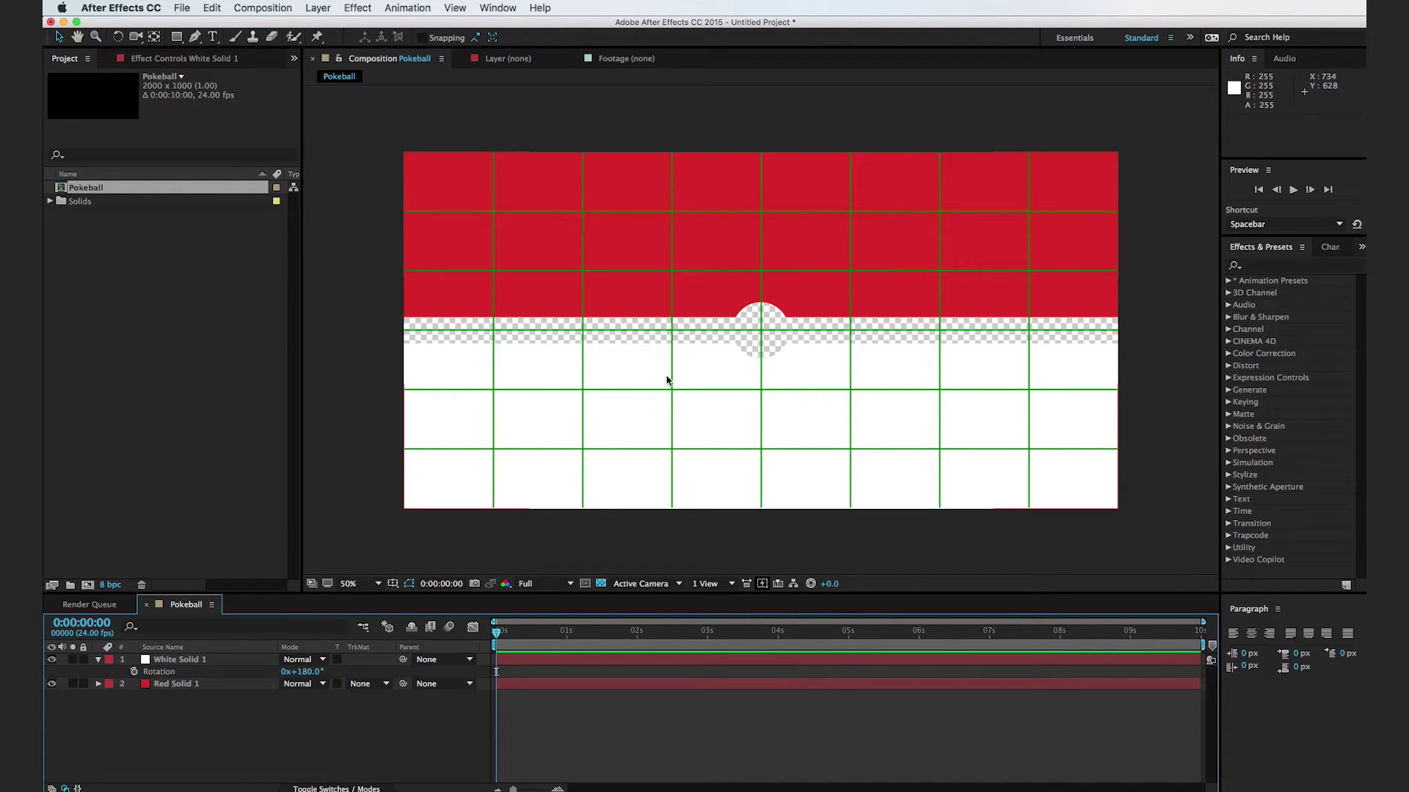
Create a new shape layer and add an ellipse path to its contents
click(317, 7)
mouse_move(396, 25)
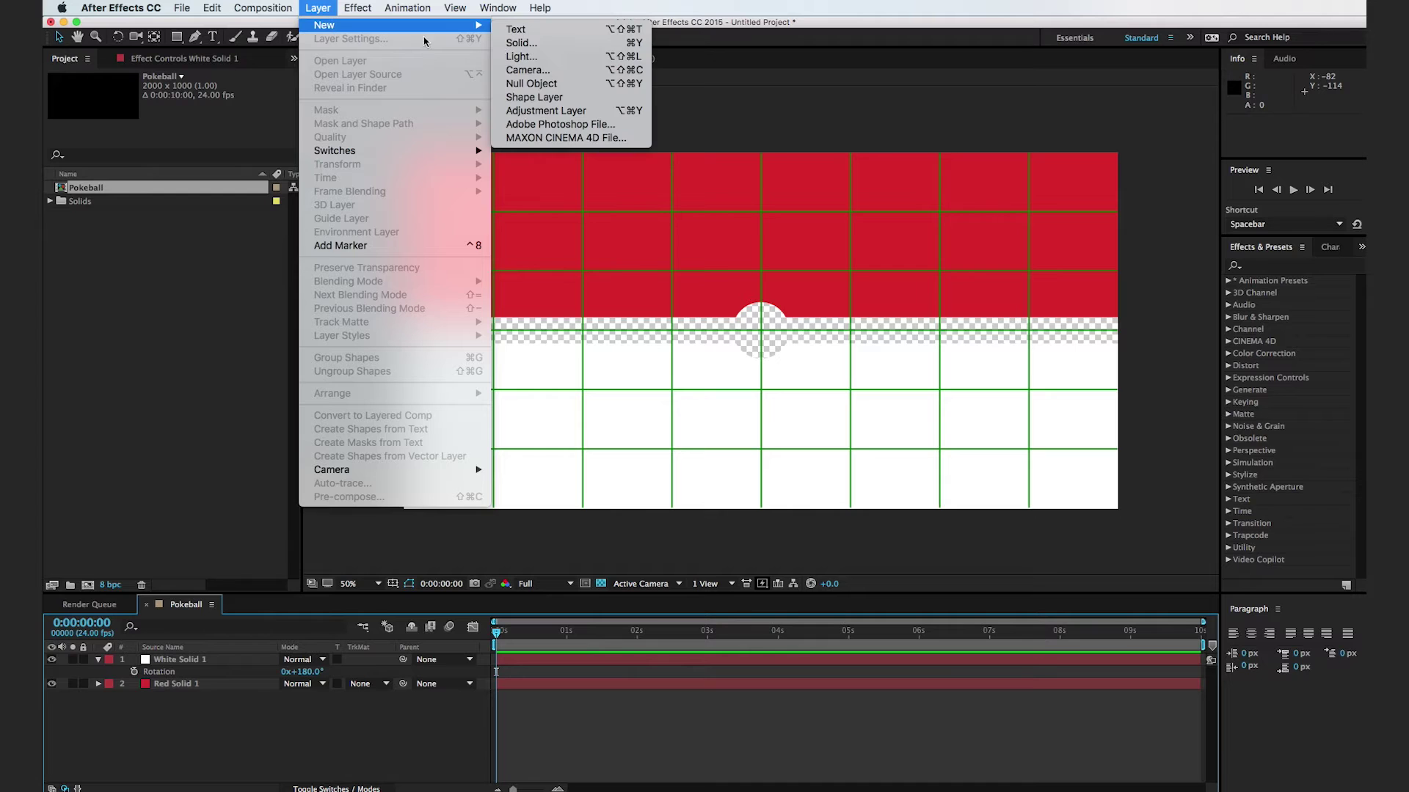
click(545, 97)
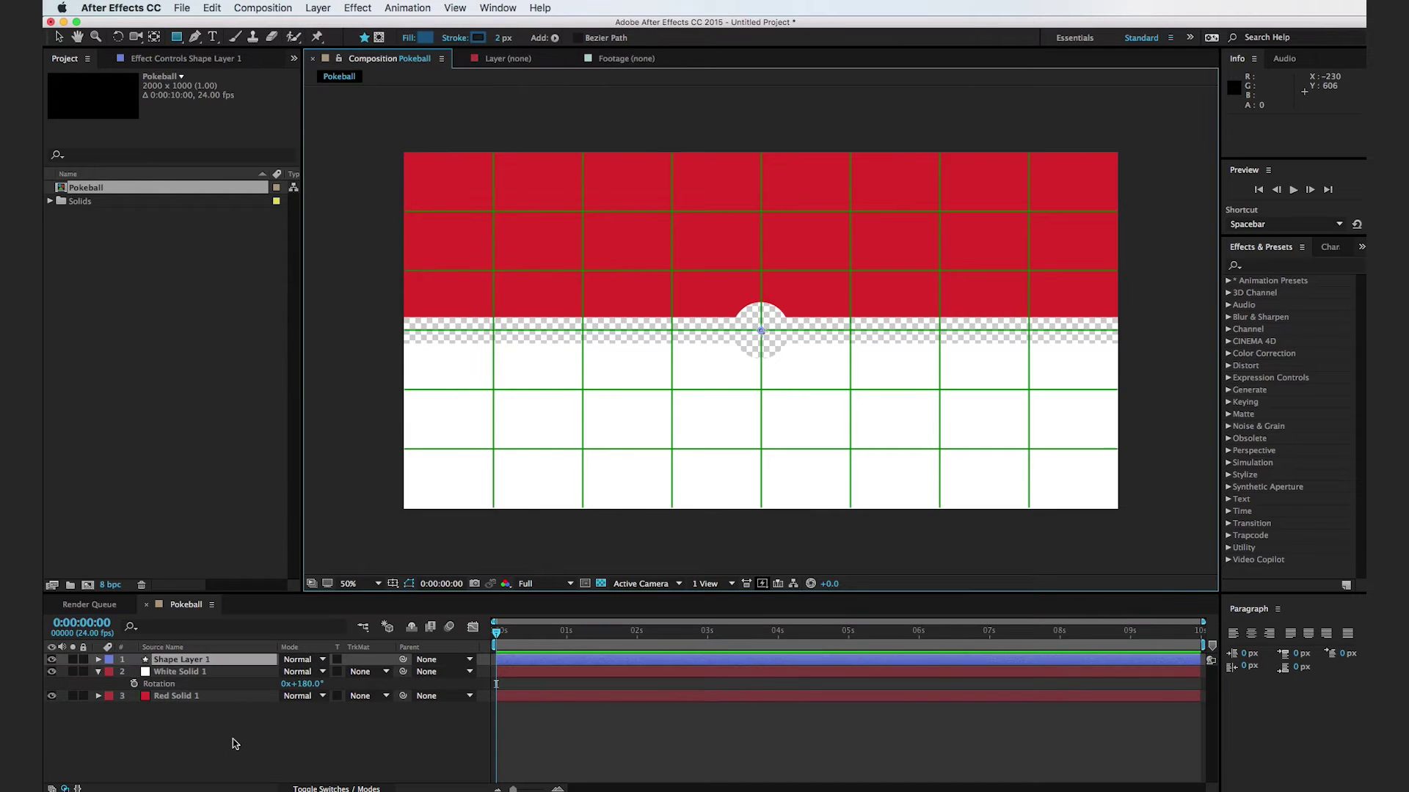
click(98, 662)
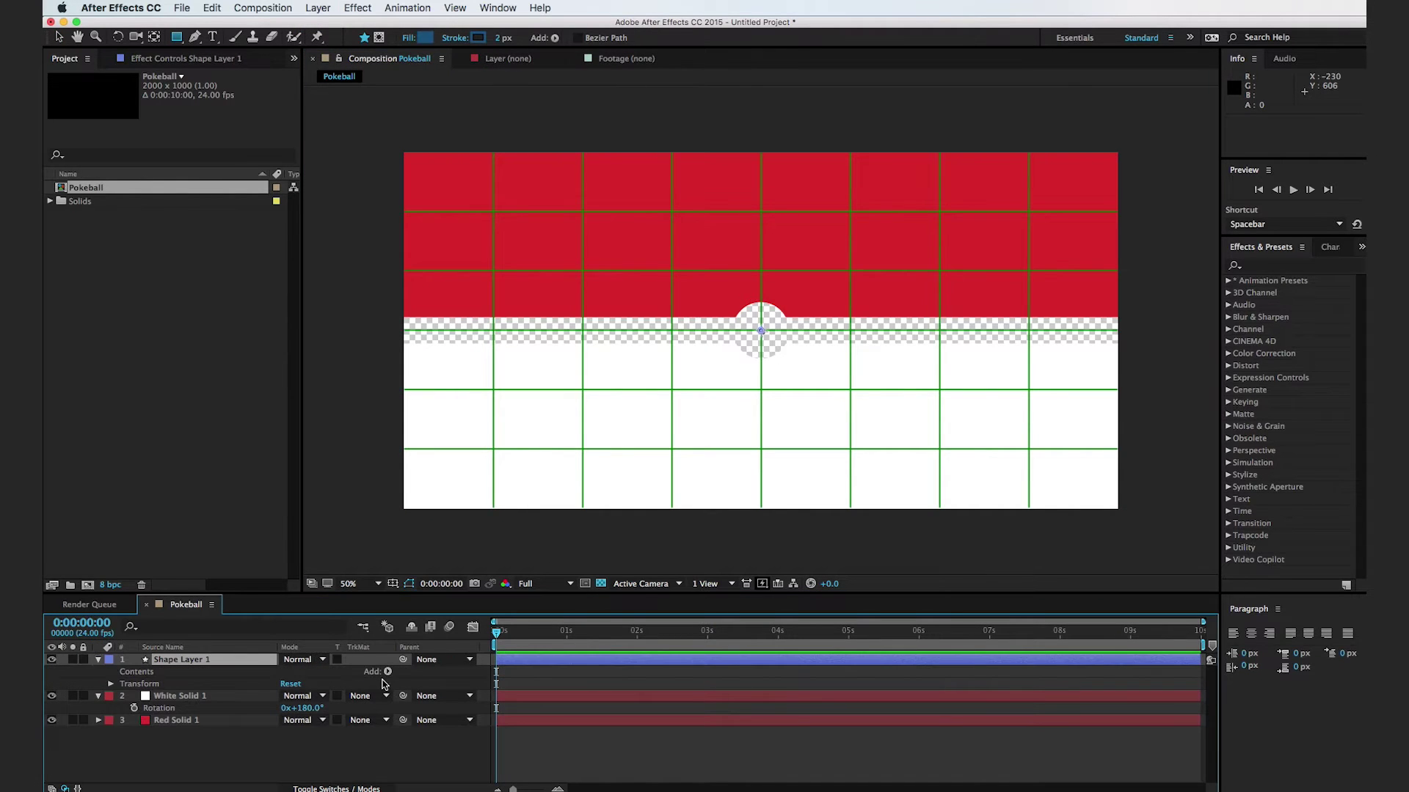
click(387, 671)
click(403, 719)
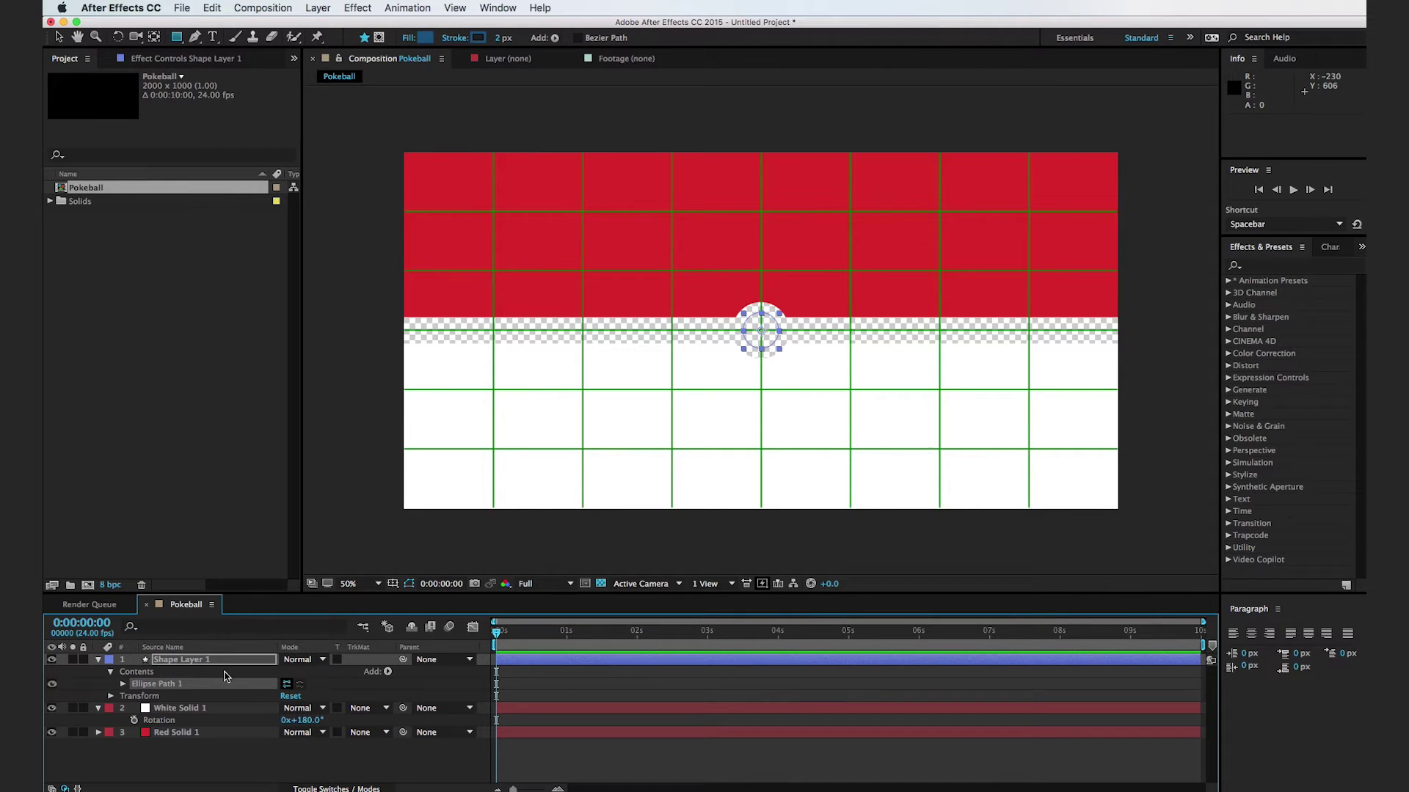
Add a fill to the shape layer's ellipse and set its colour to white (FFFFFF)
click(387, 671)
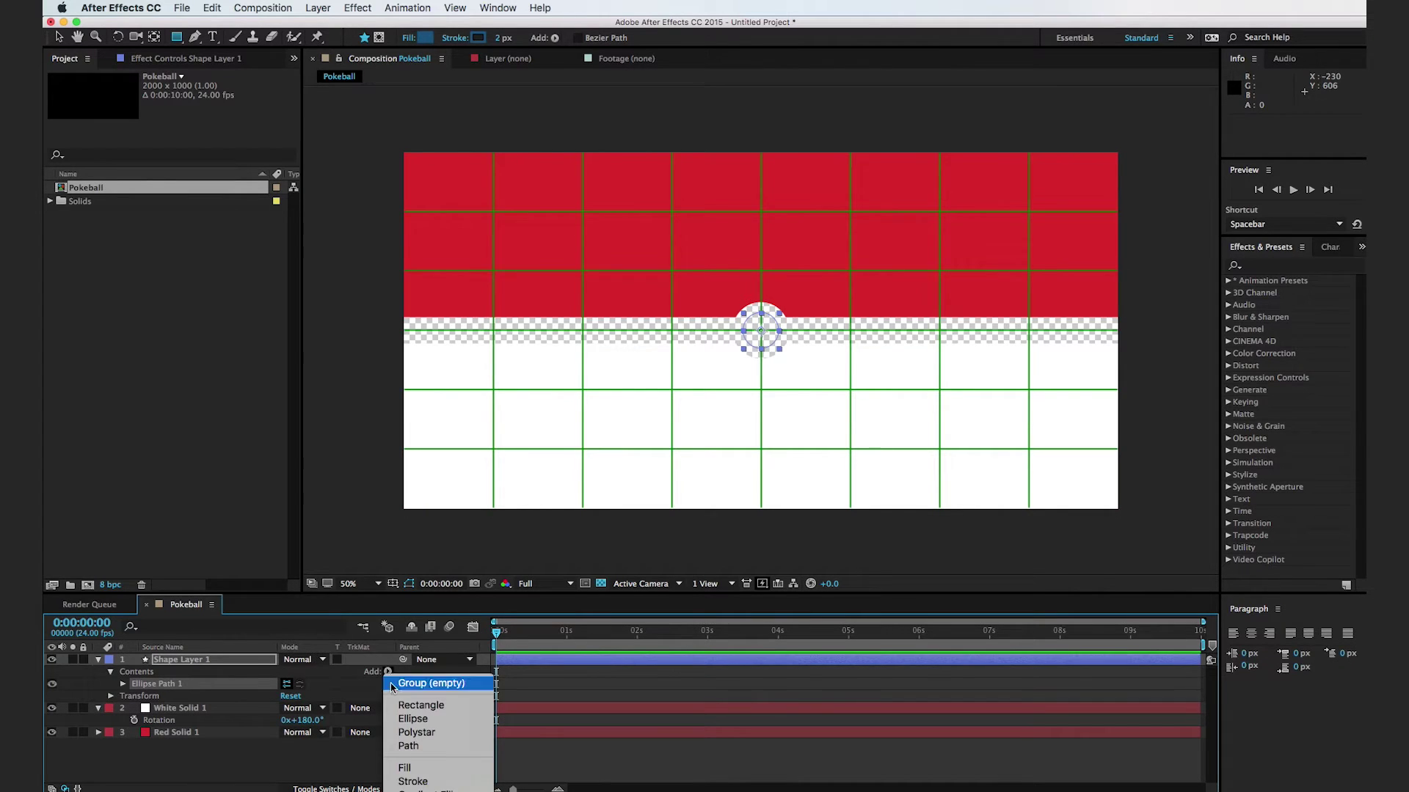
click(404, 767)
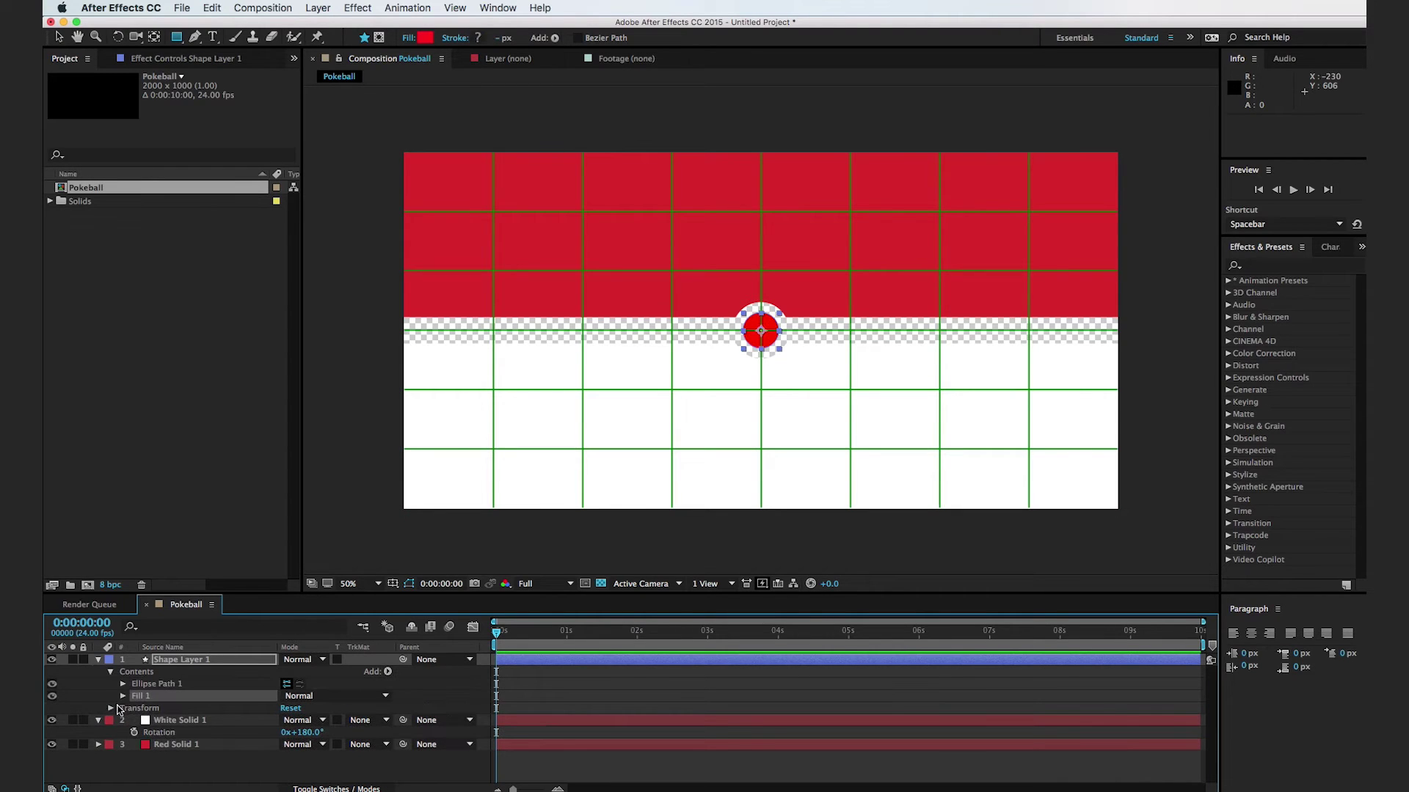
click(123, 696)
click(288, 732)
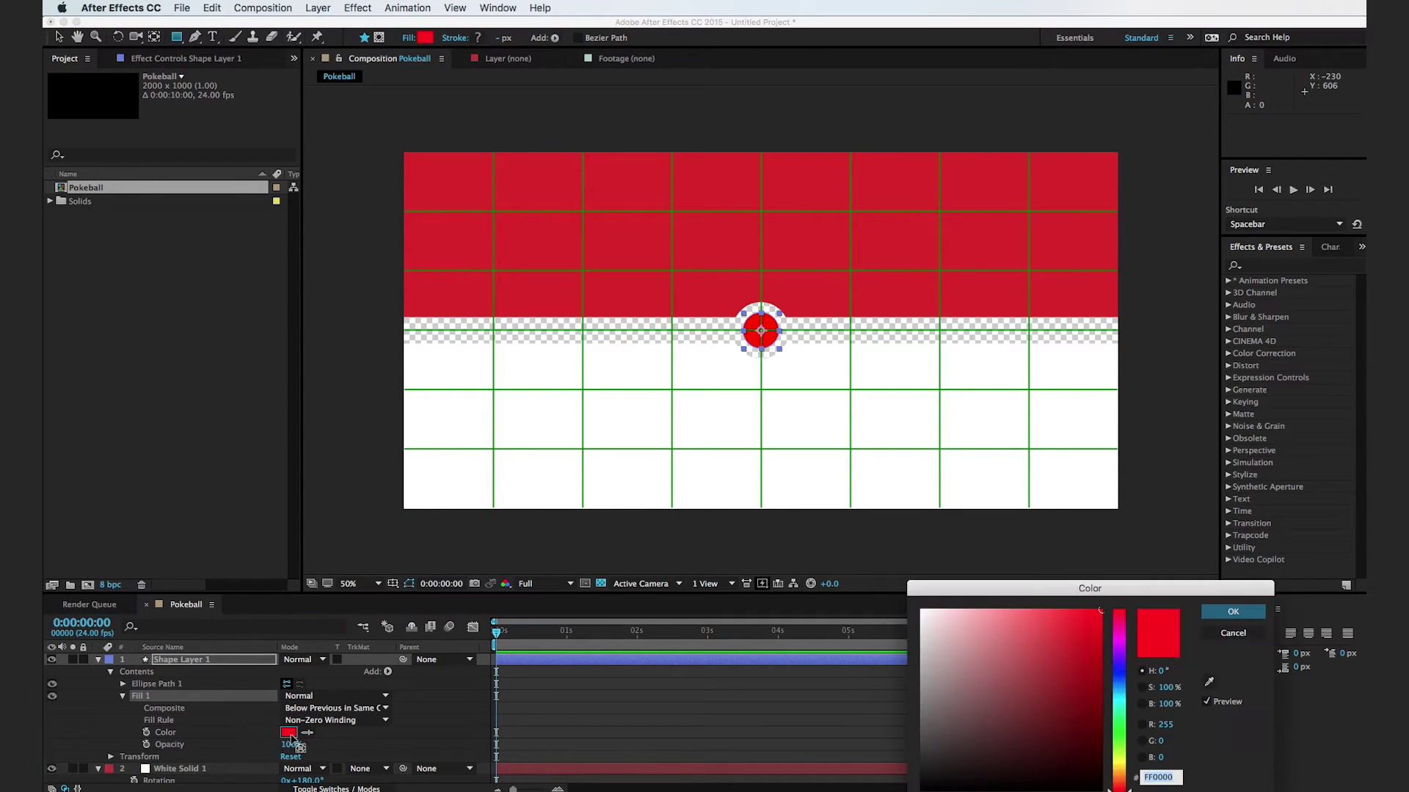
text(FFFFFF)
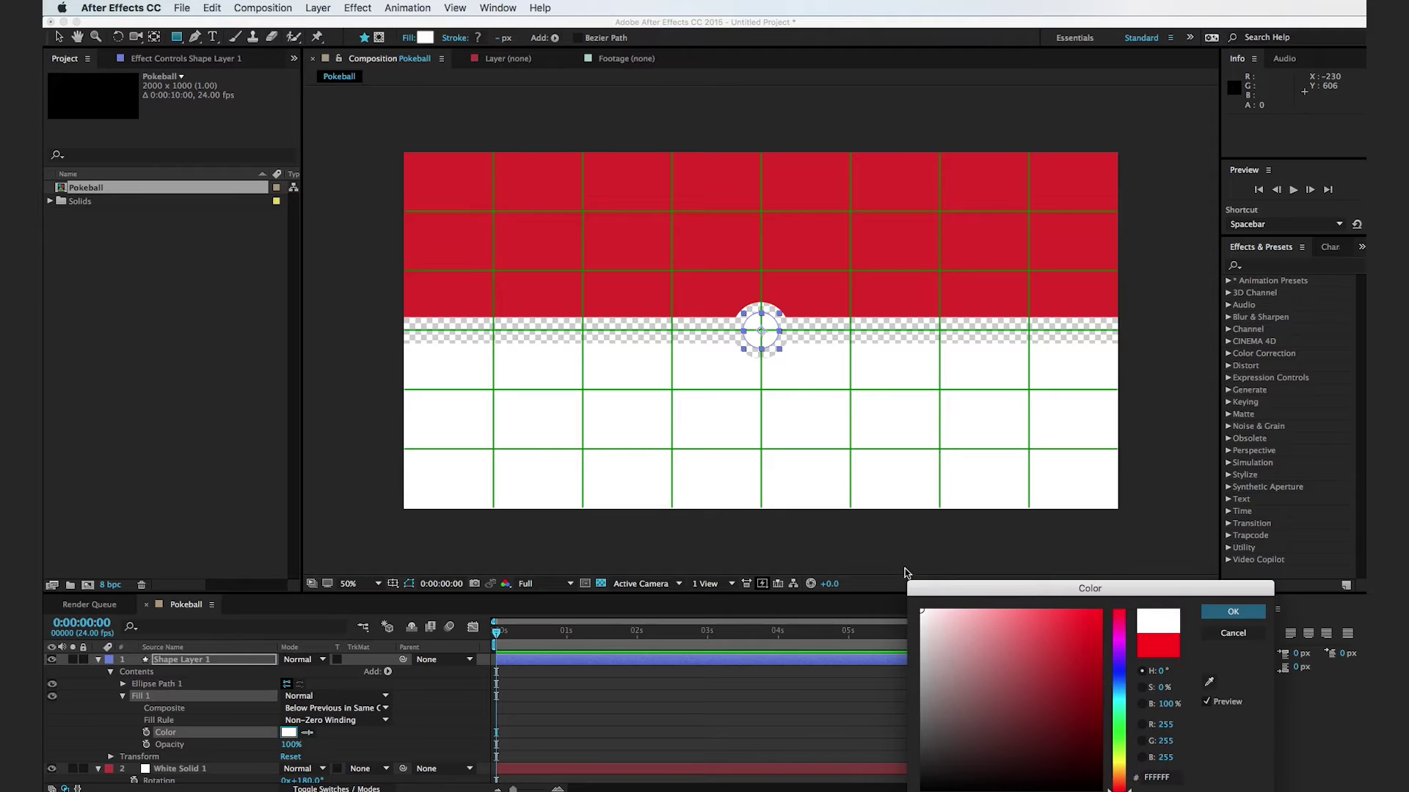
click(1233, 611)
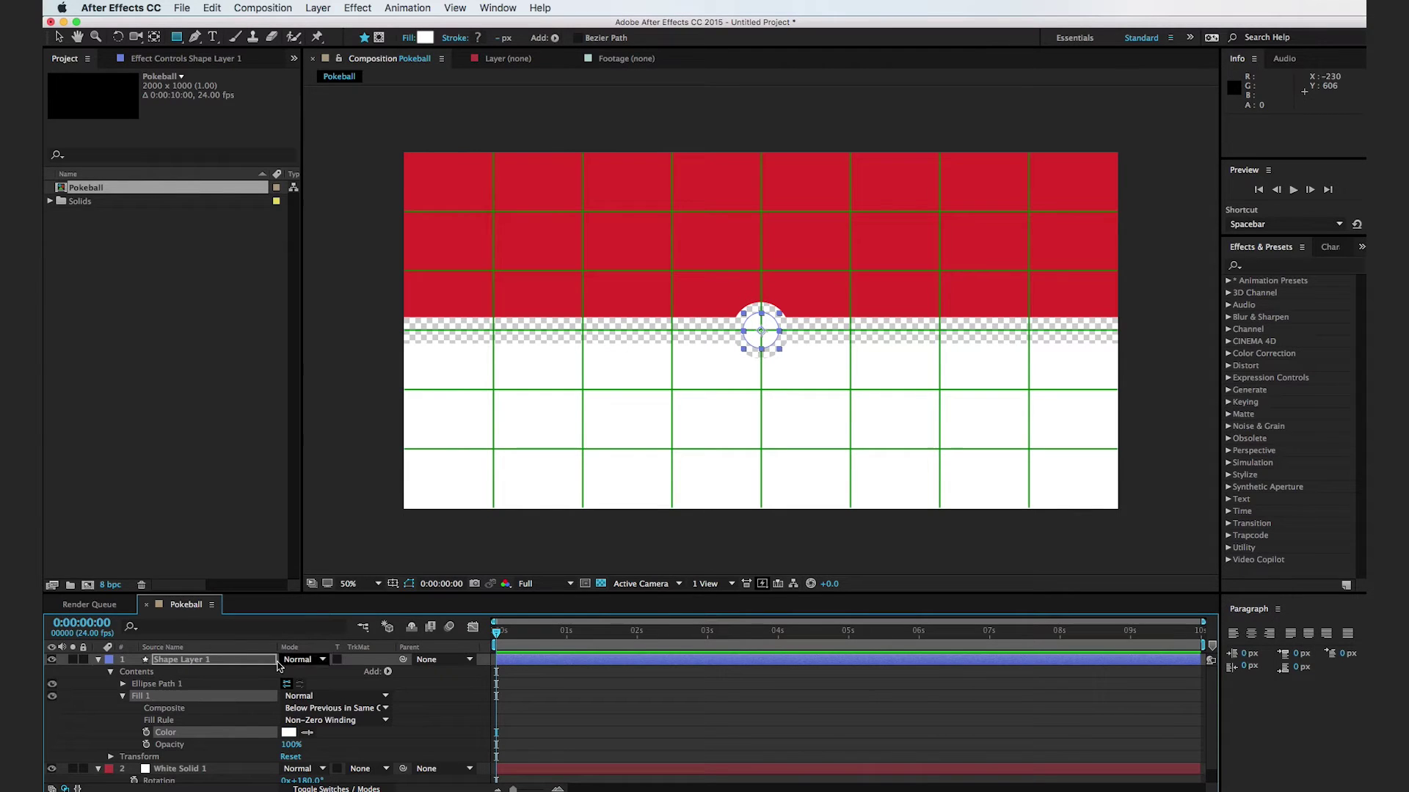
Reduce the white ellipse's size to 85 by 85 and deselect the shape layer
click(122, 683)
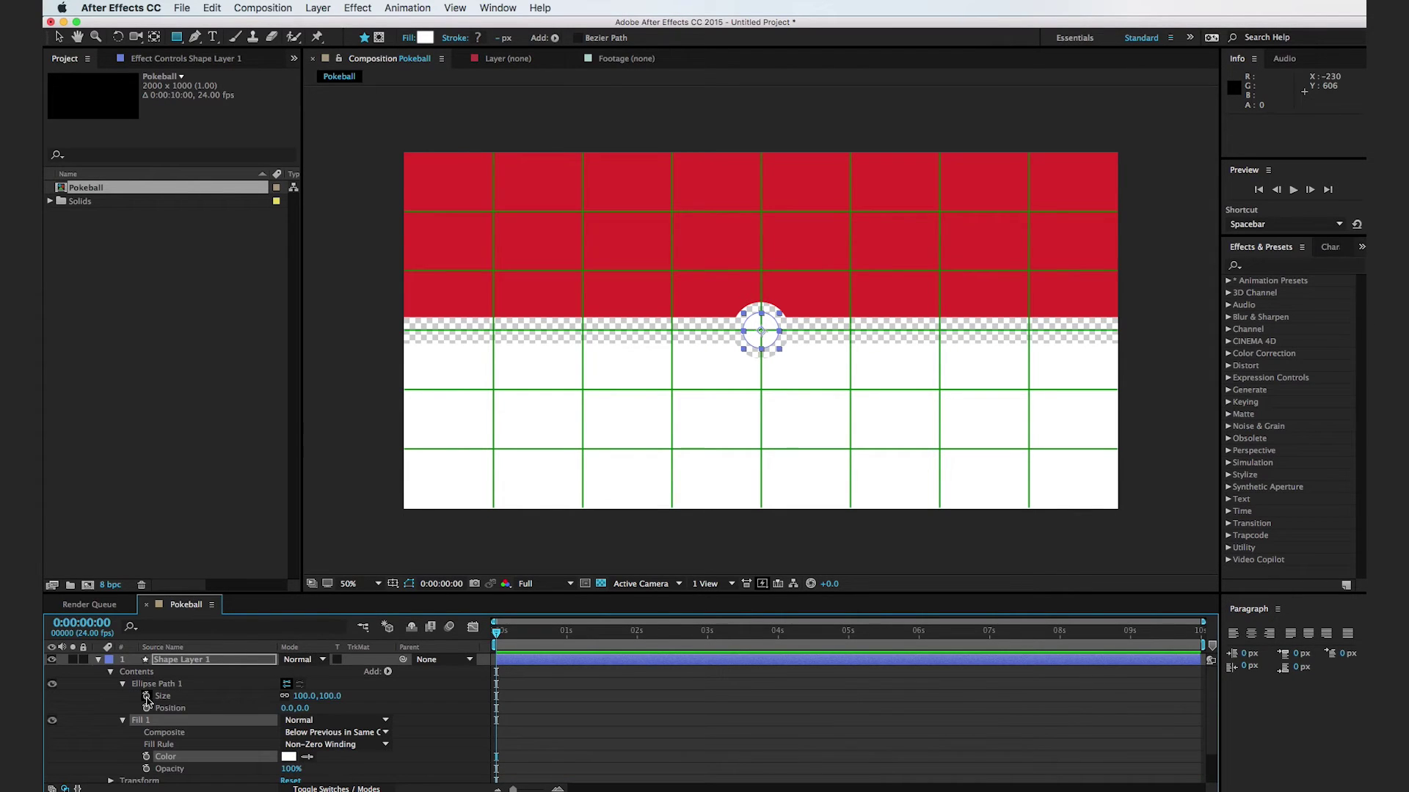
drag(328, 704, 317, 704)
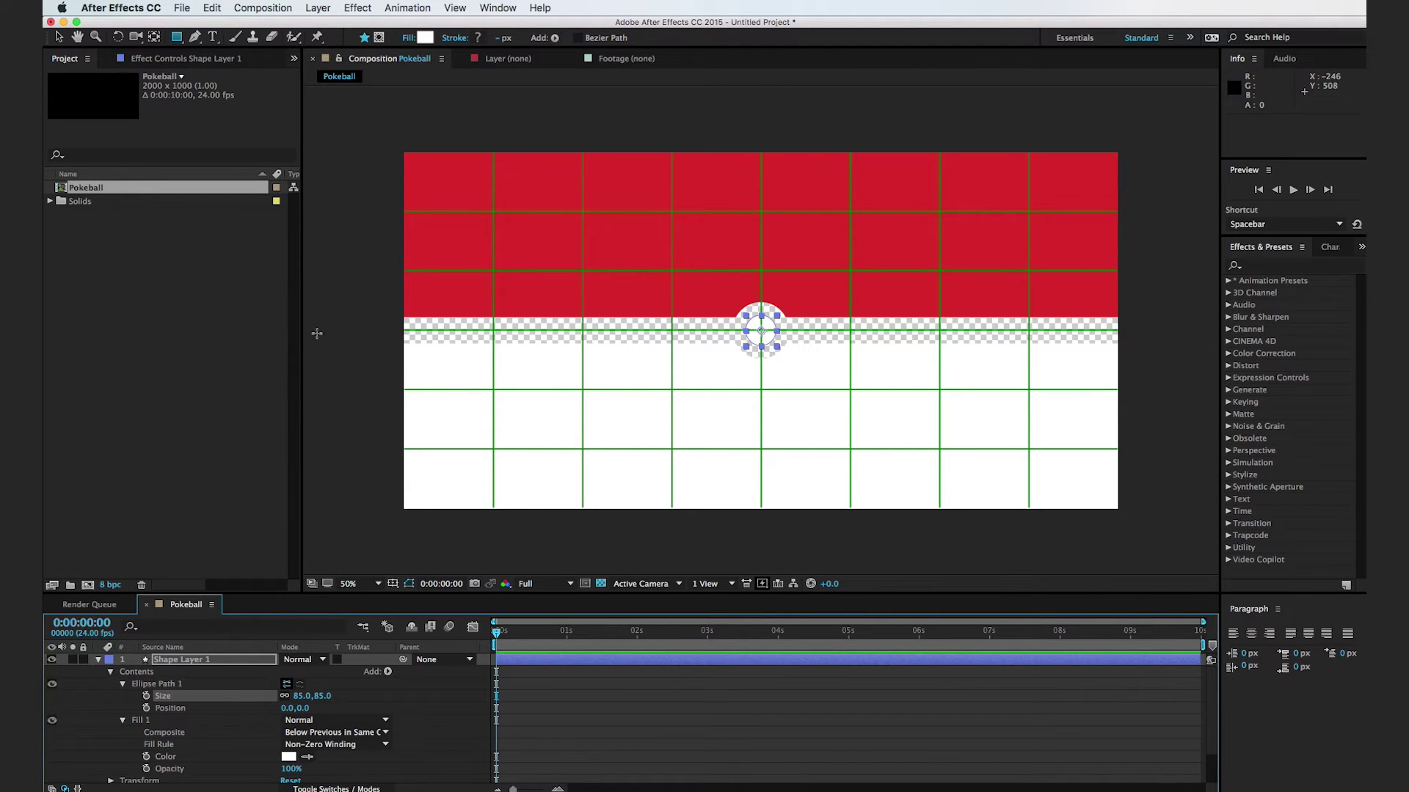
click(362, 325)
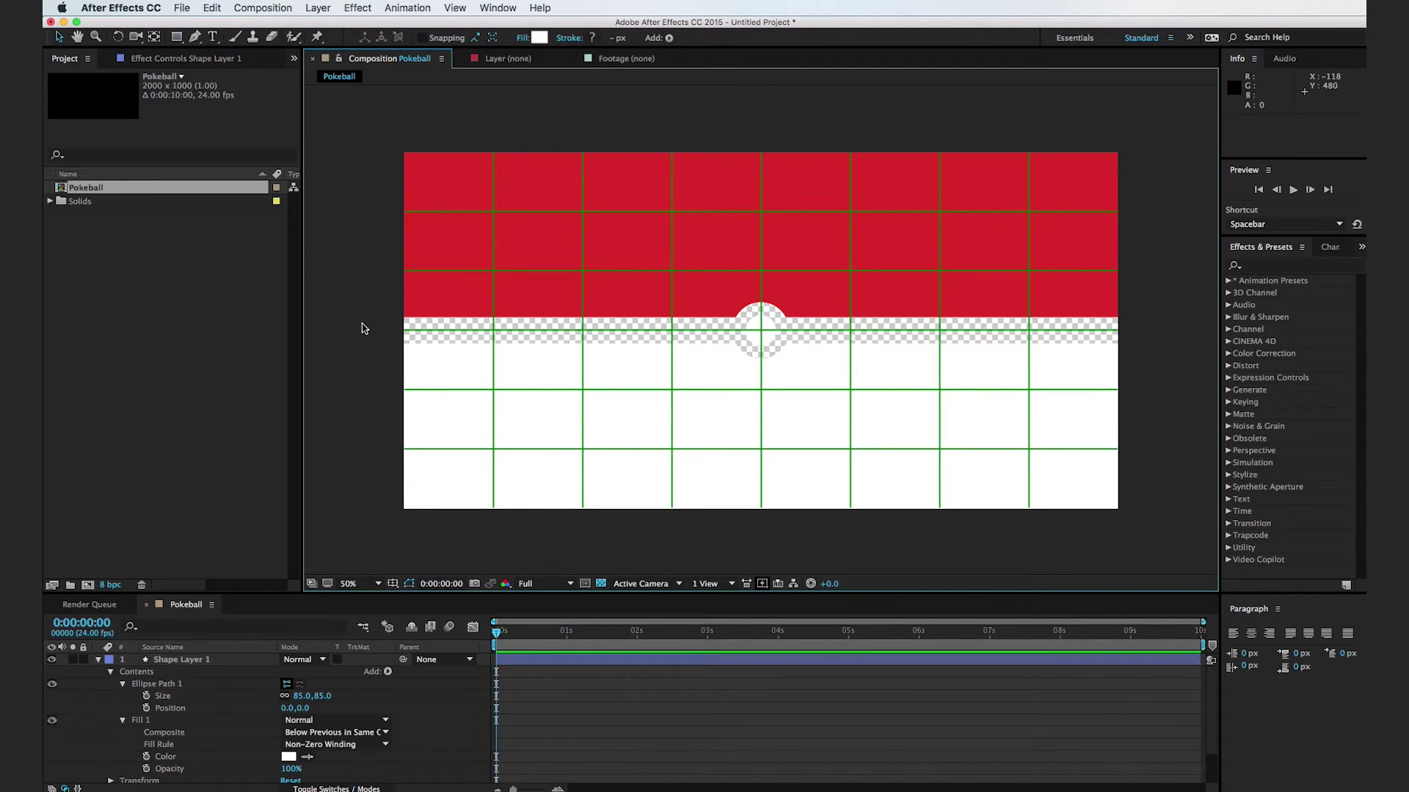
key(slash)
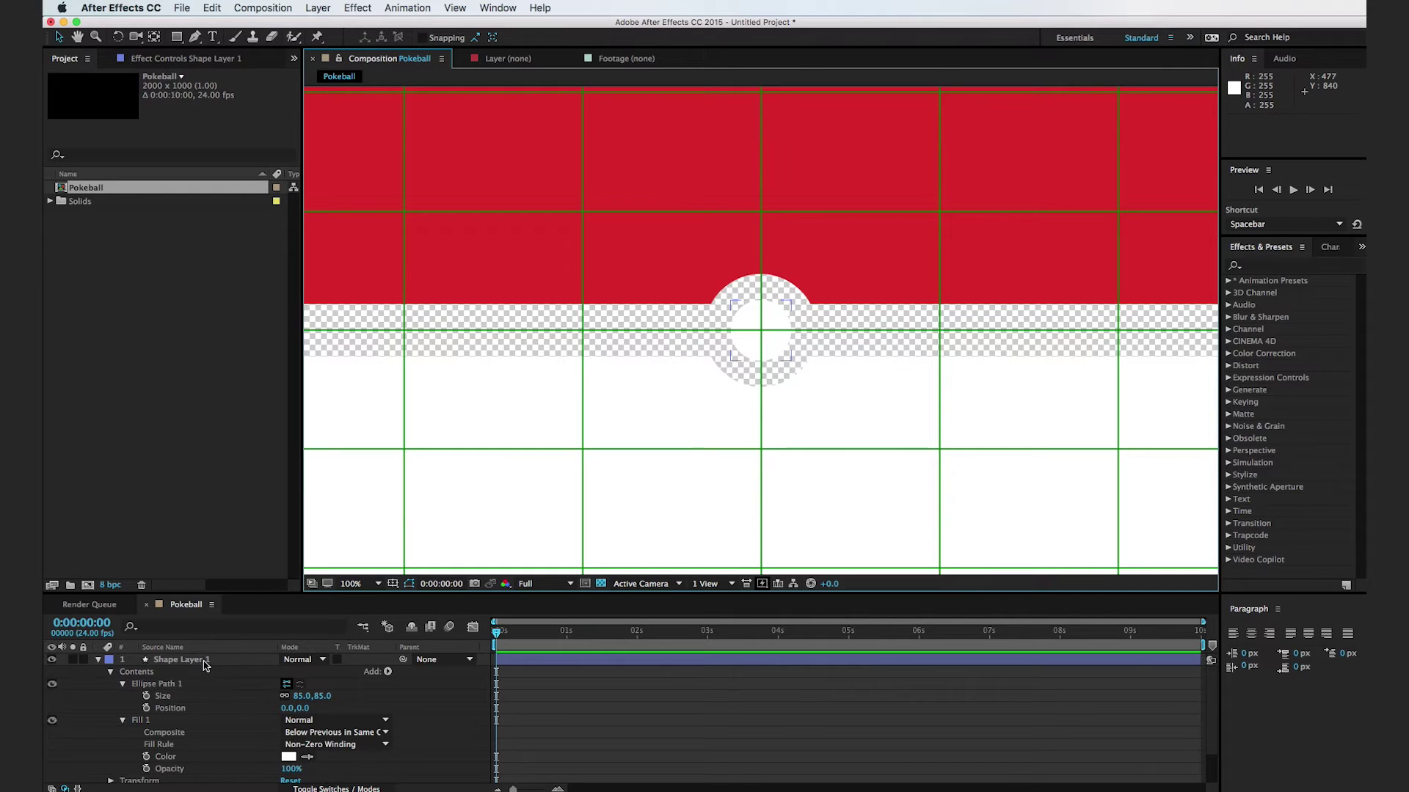
Duplicate the white circle's shape layer and collapse the original's properties
click(170, 662)
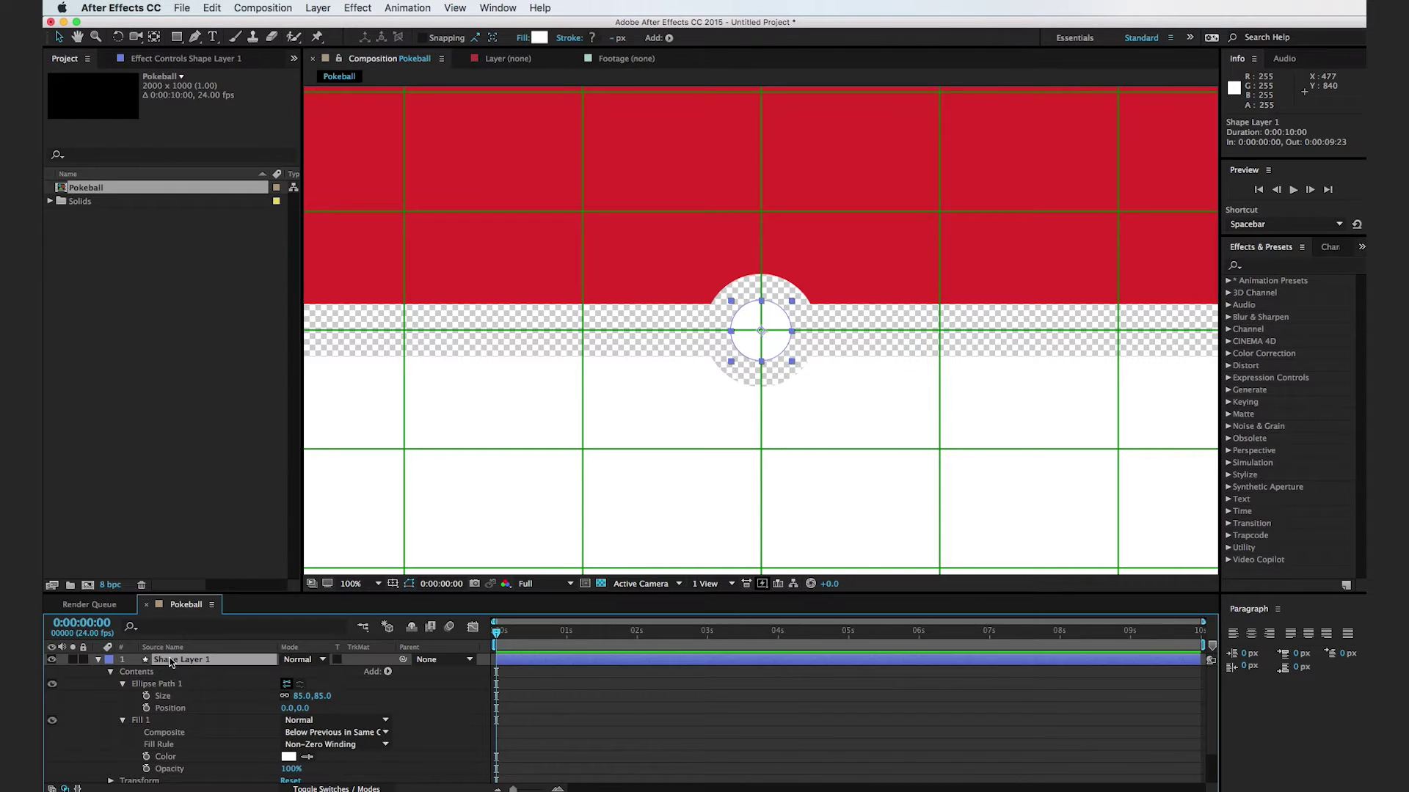
key(super+d)
click(99, 671)
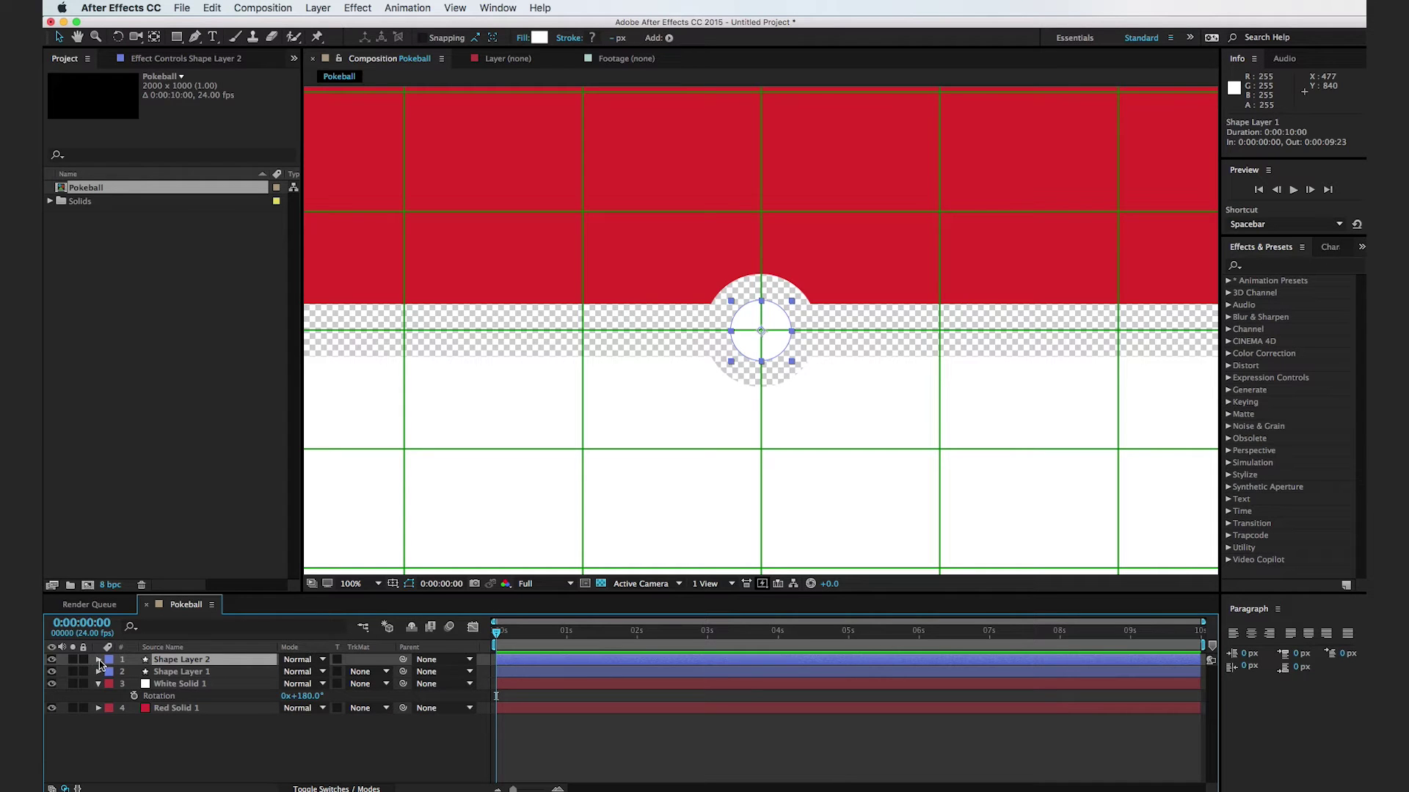
Add a stroke to the duplicated shape layer's contents and delete its fill
click(99, 660)
click(387, 671)
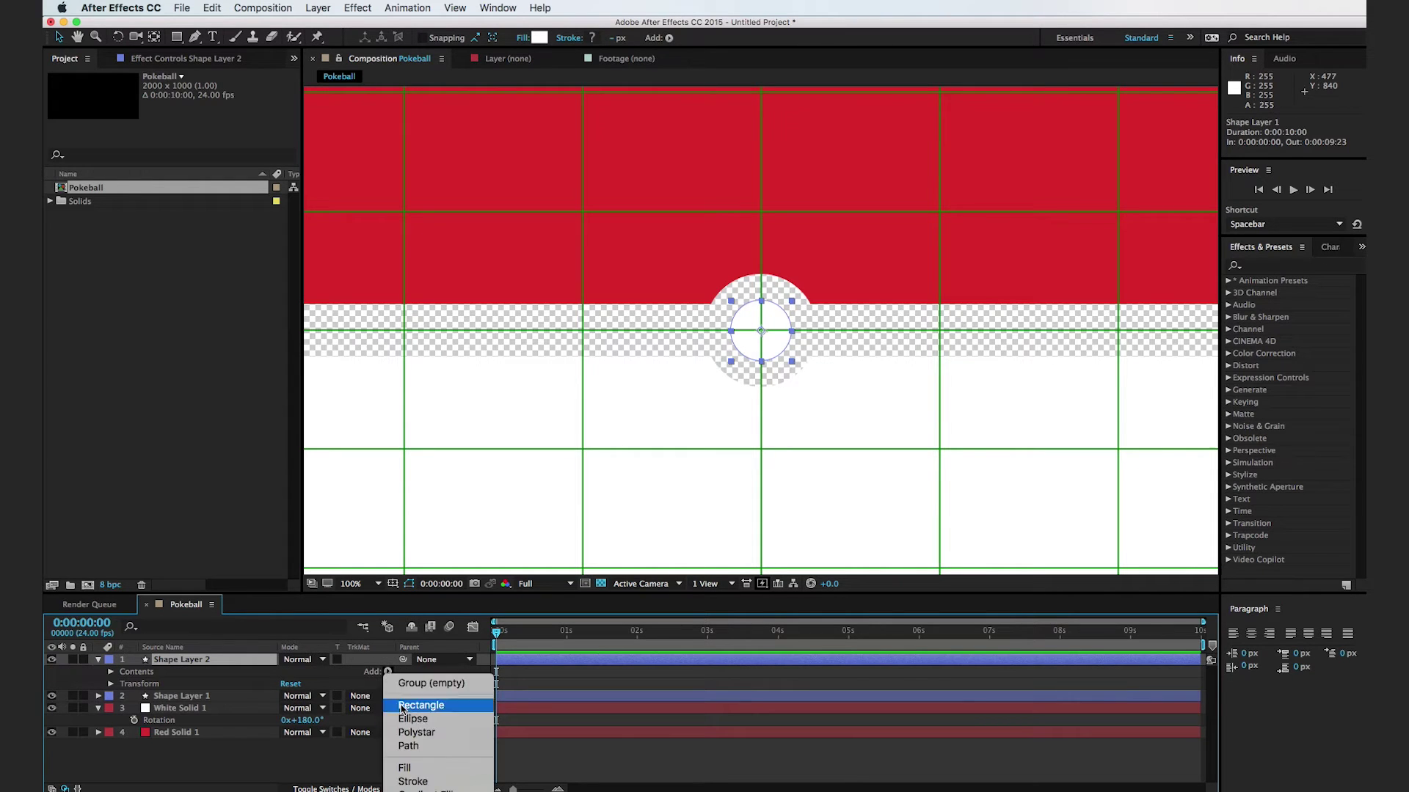
click(412, 780)
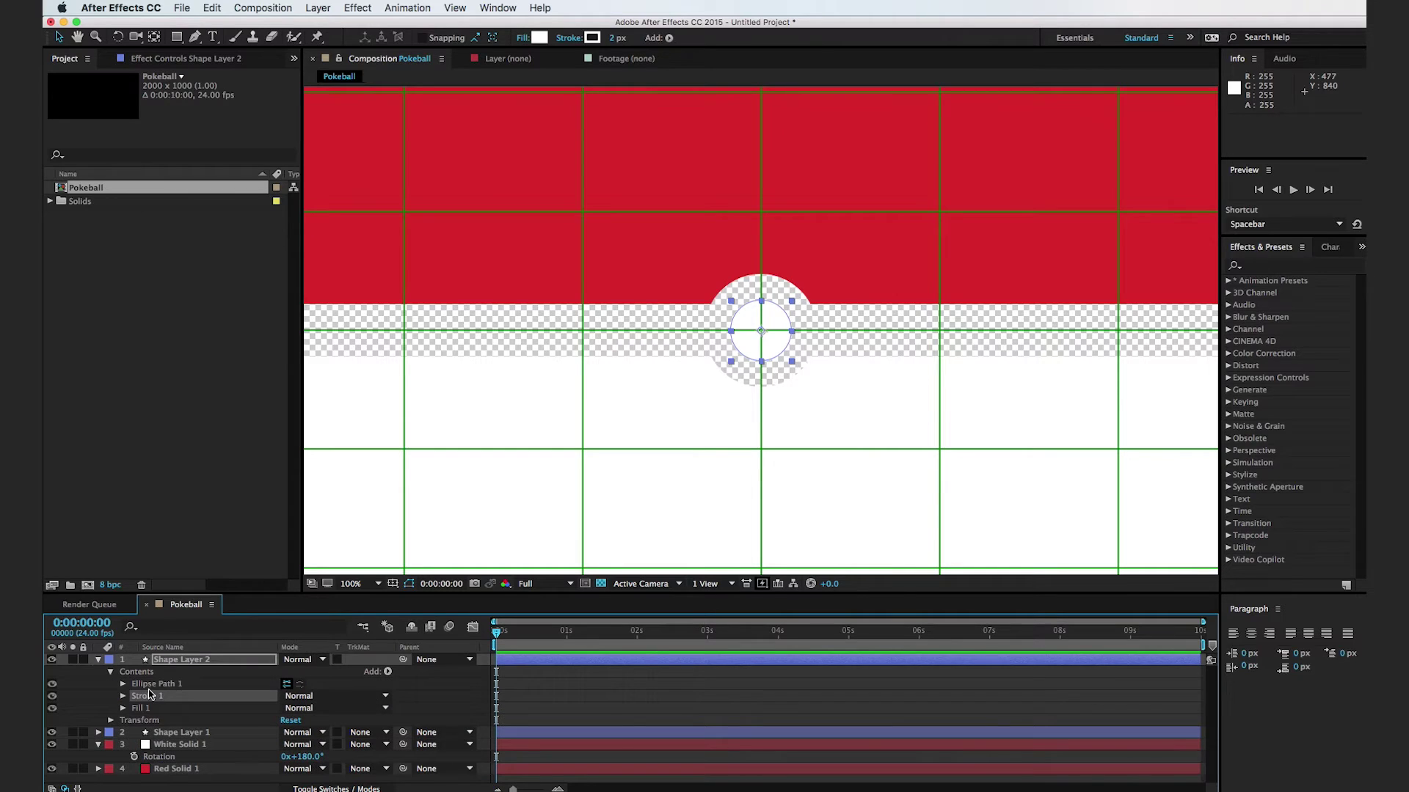
click(141, 709)
key(Delete)
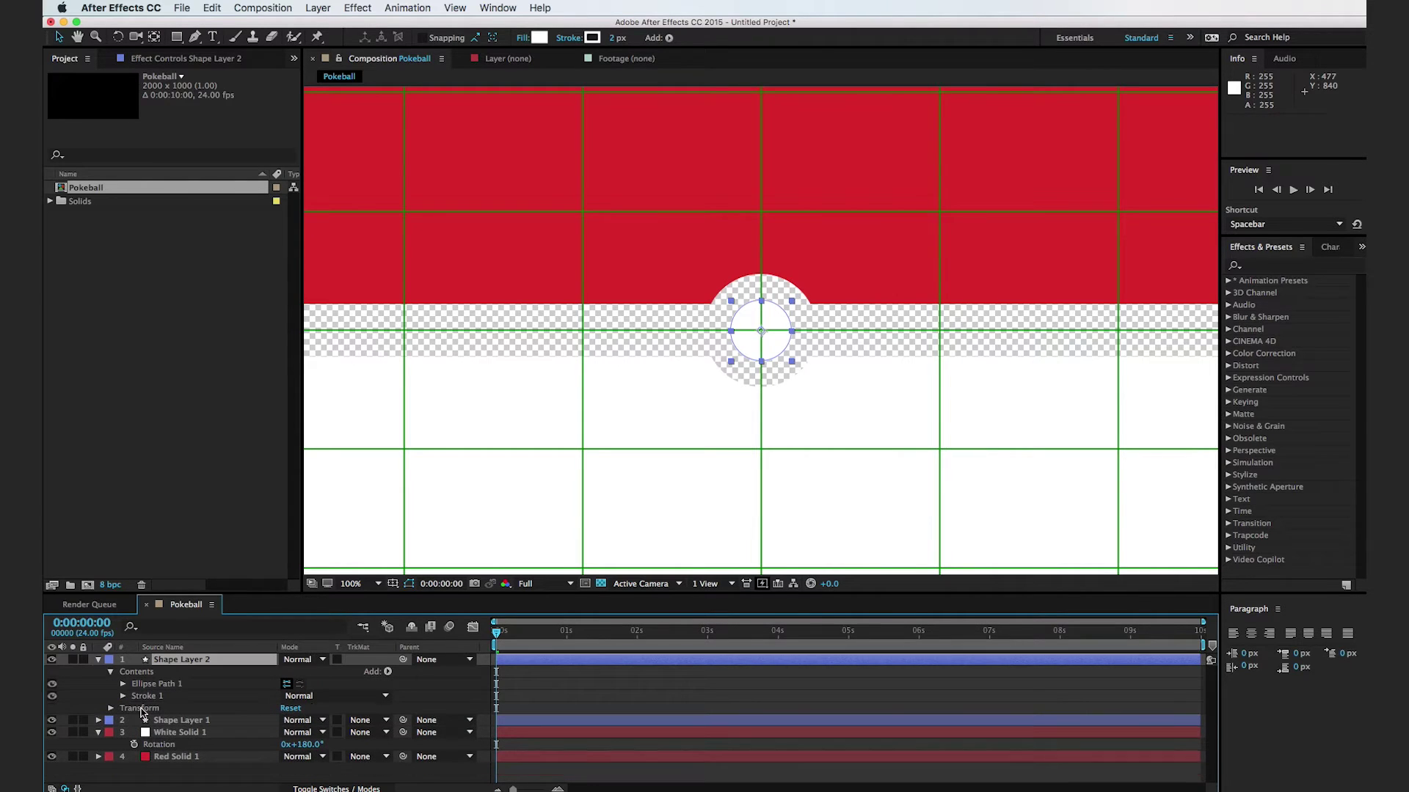
Size the duplicate's ellipse path to 111 by 111 and set its stroke width to 14, forming a ring around the white circle
click(123, 684)
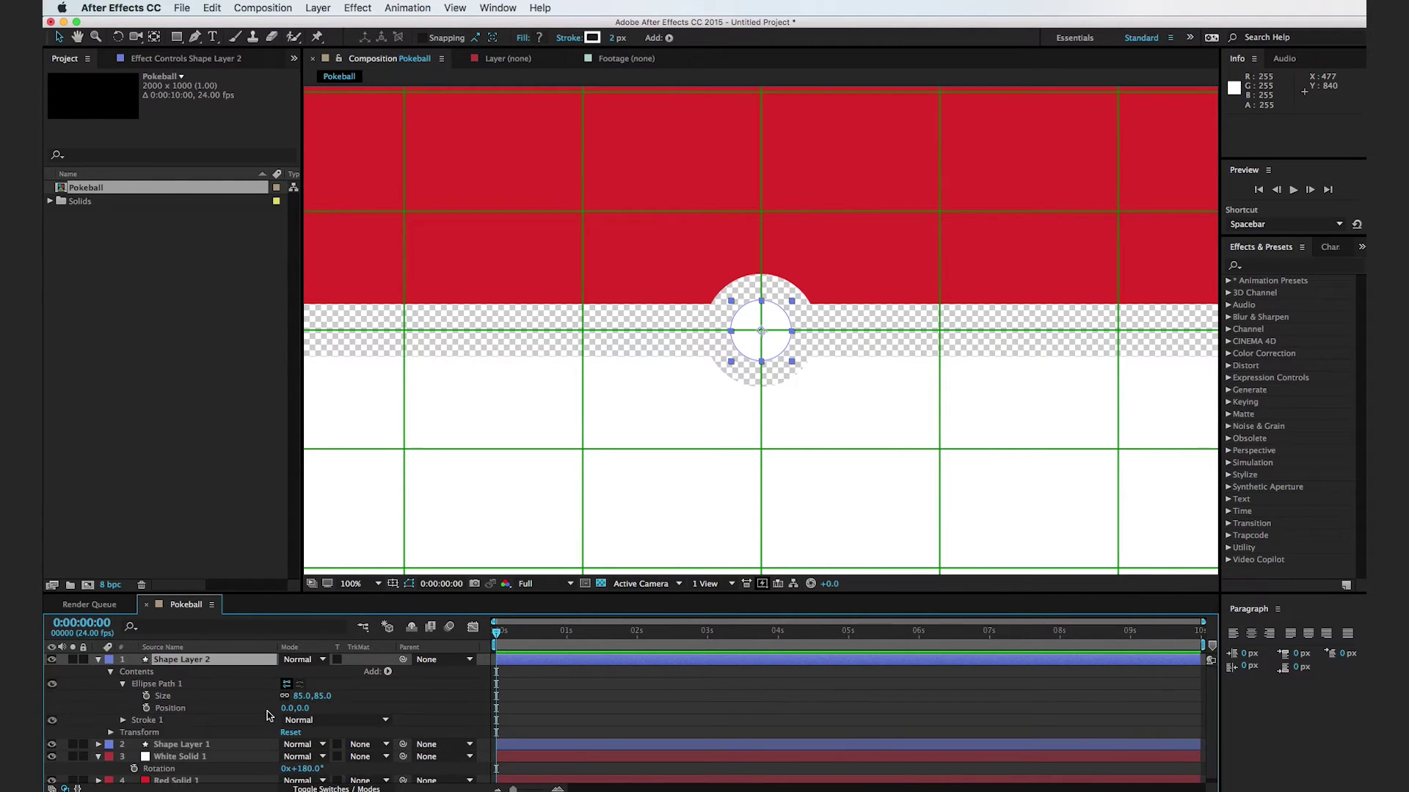
drag(299, 697, 318, 700)
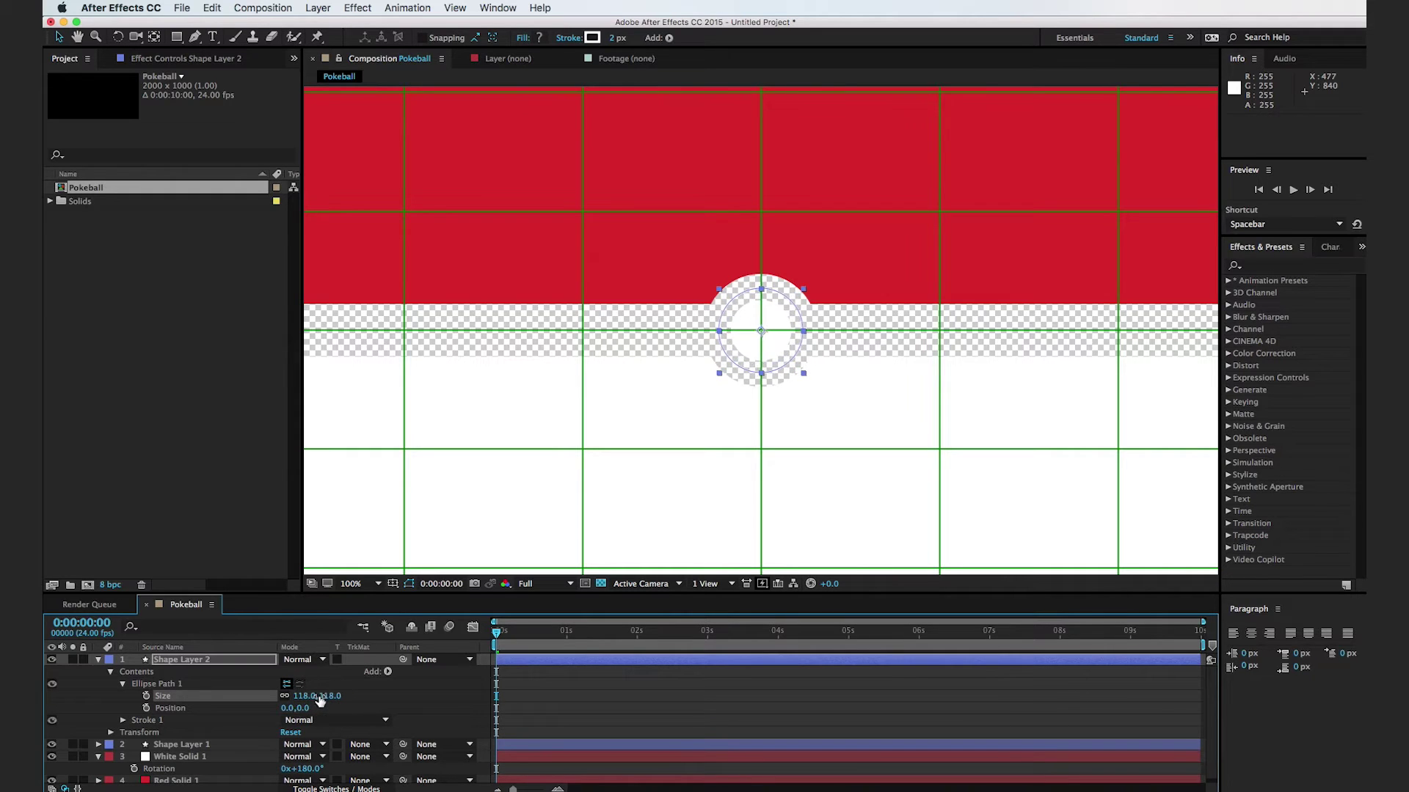
key(period)
key(period)
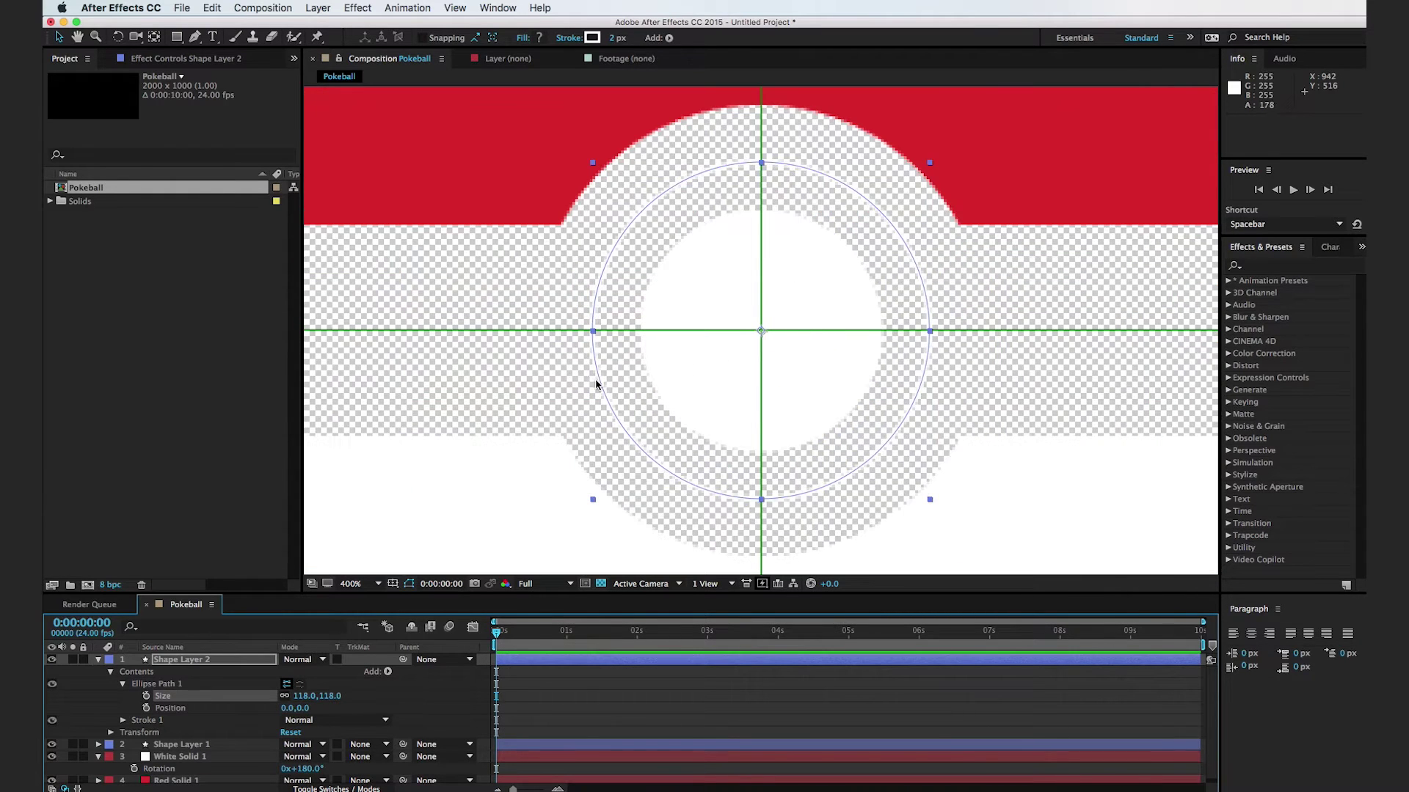
click(123, 720)
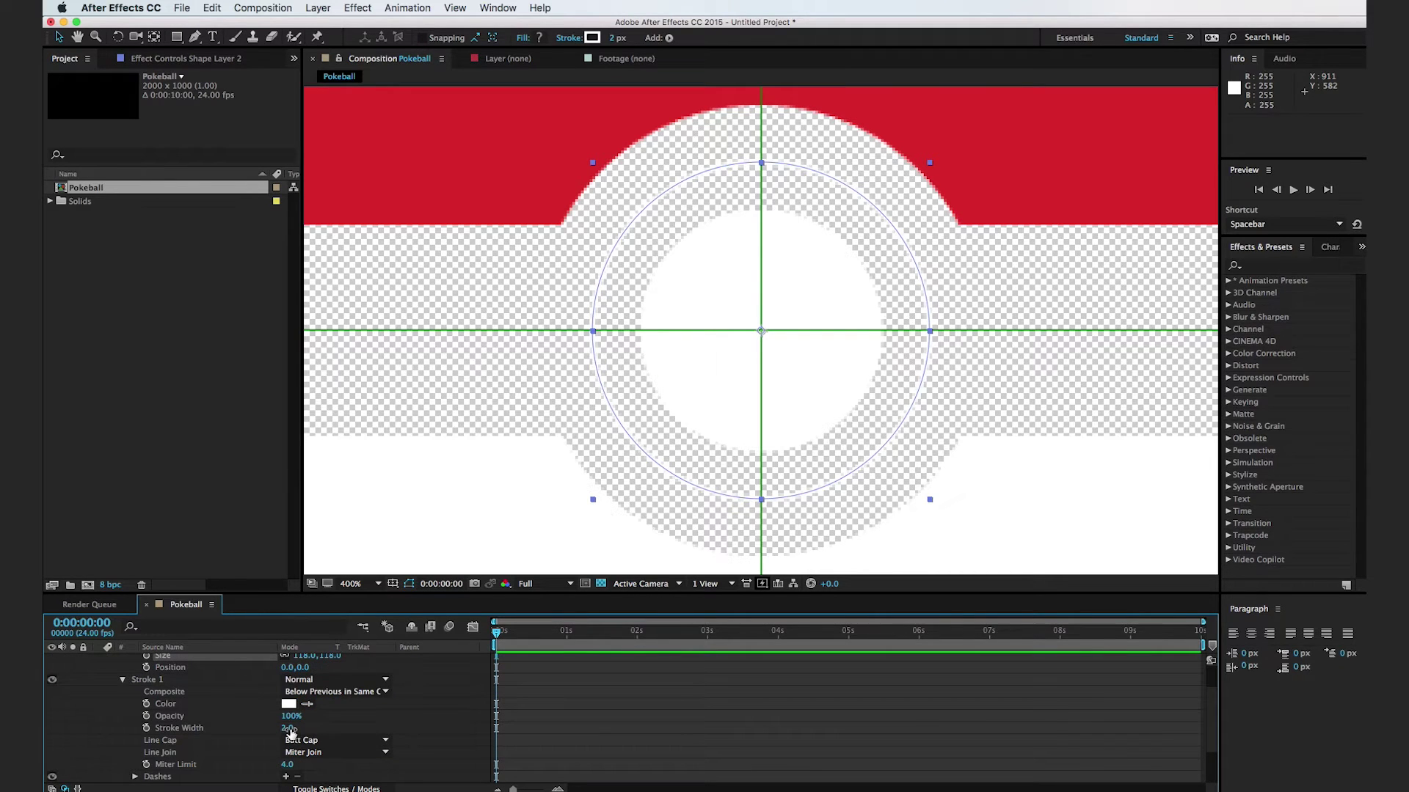
drag(290, 732, 328, 706)
scroll(302, 726, up, 3)
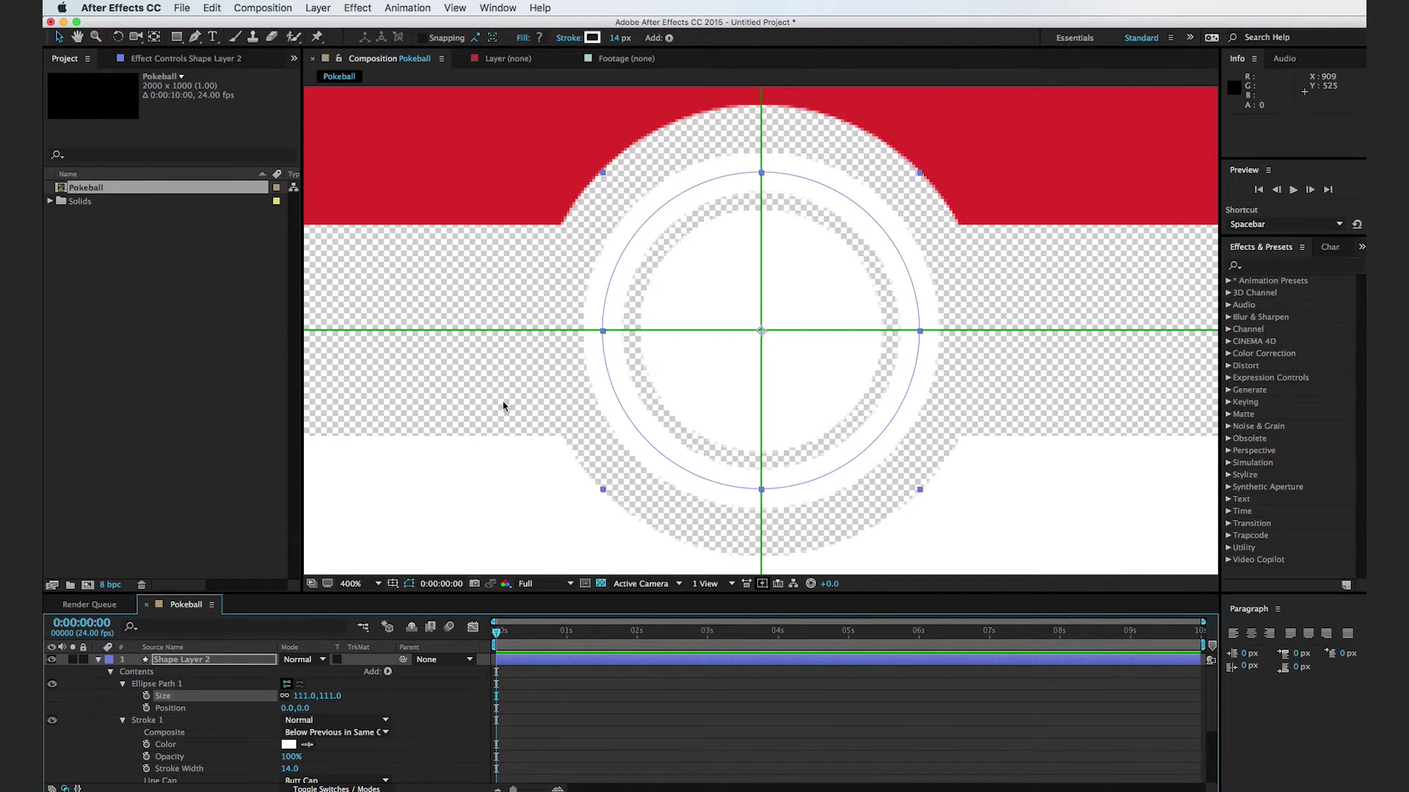
Turn off the transparency grid and the proportional grid in the composition view
key(comma)
key(comma)
key(comma)
key(comma)
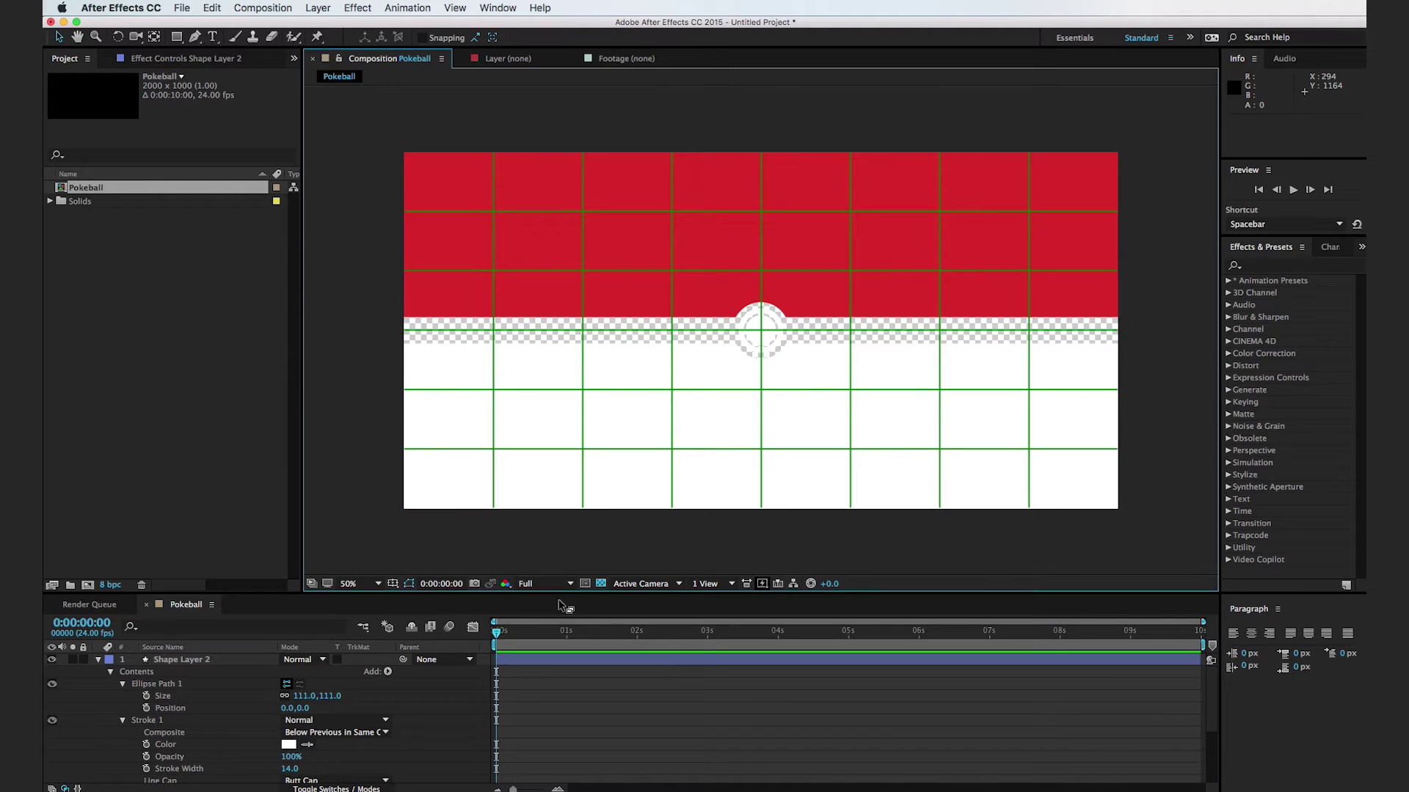
click(601, 584)
click(393, 584)
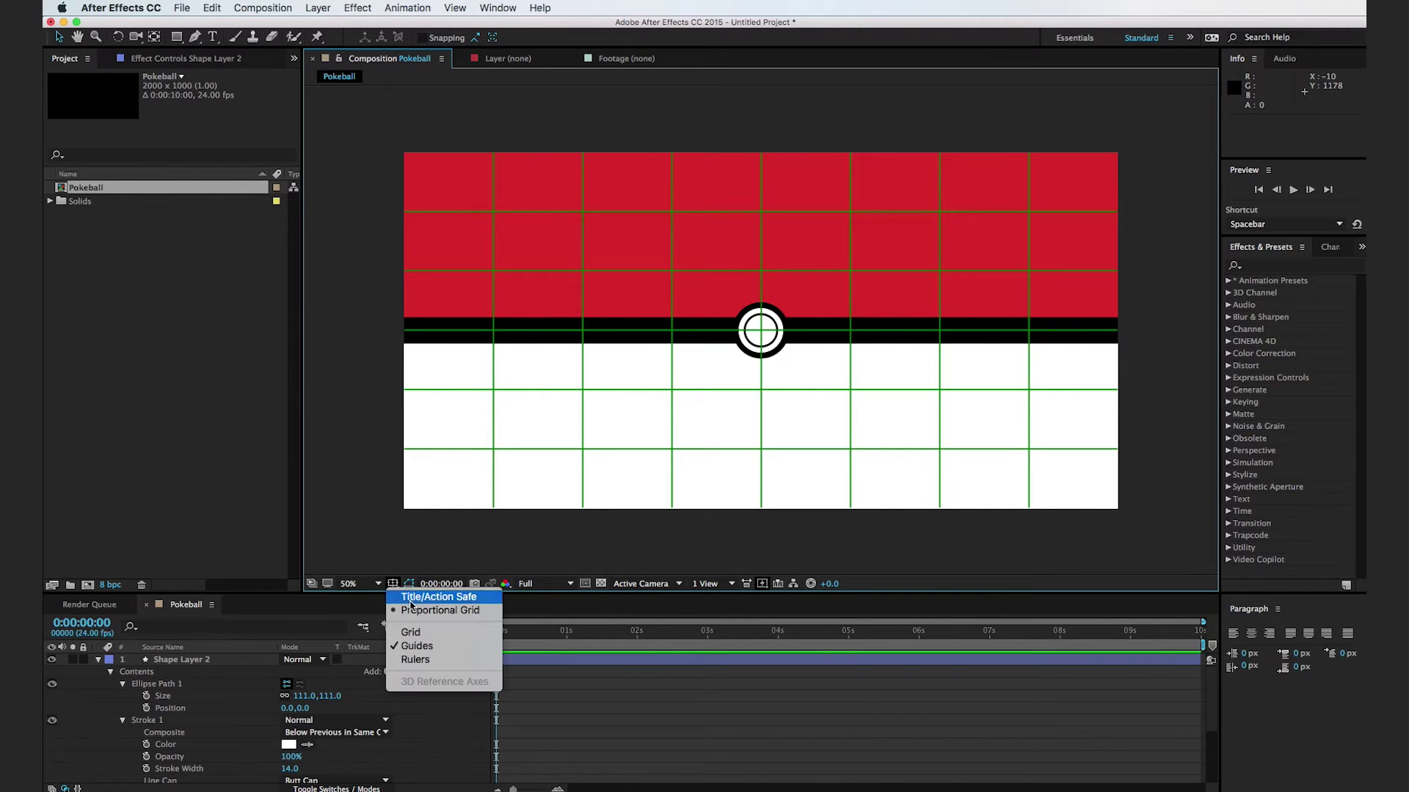
click(430, 608)
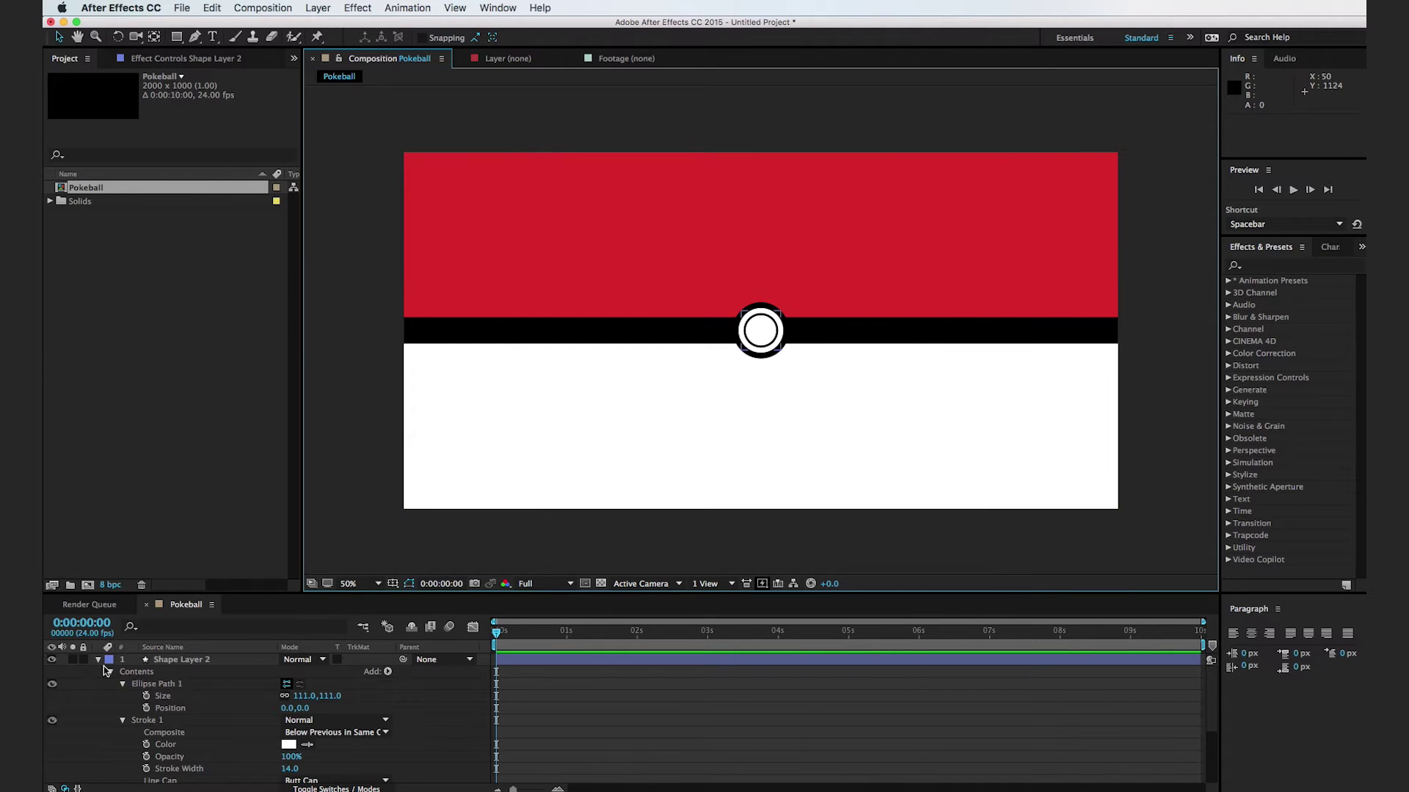
Pre-compose all four layers into a new composition named "Pokeball Texture", moving all attributes into it, and deselect the layer
click(173, 668)
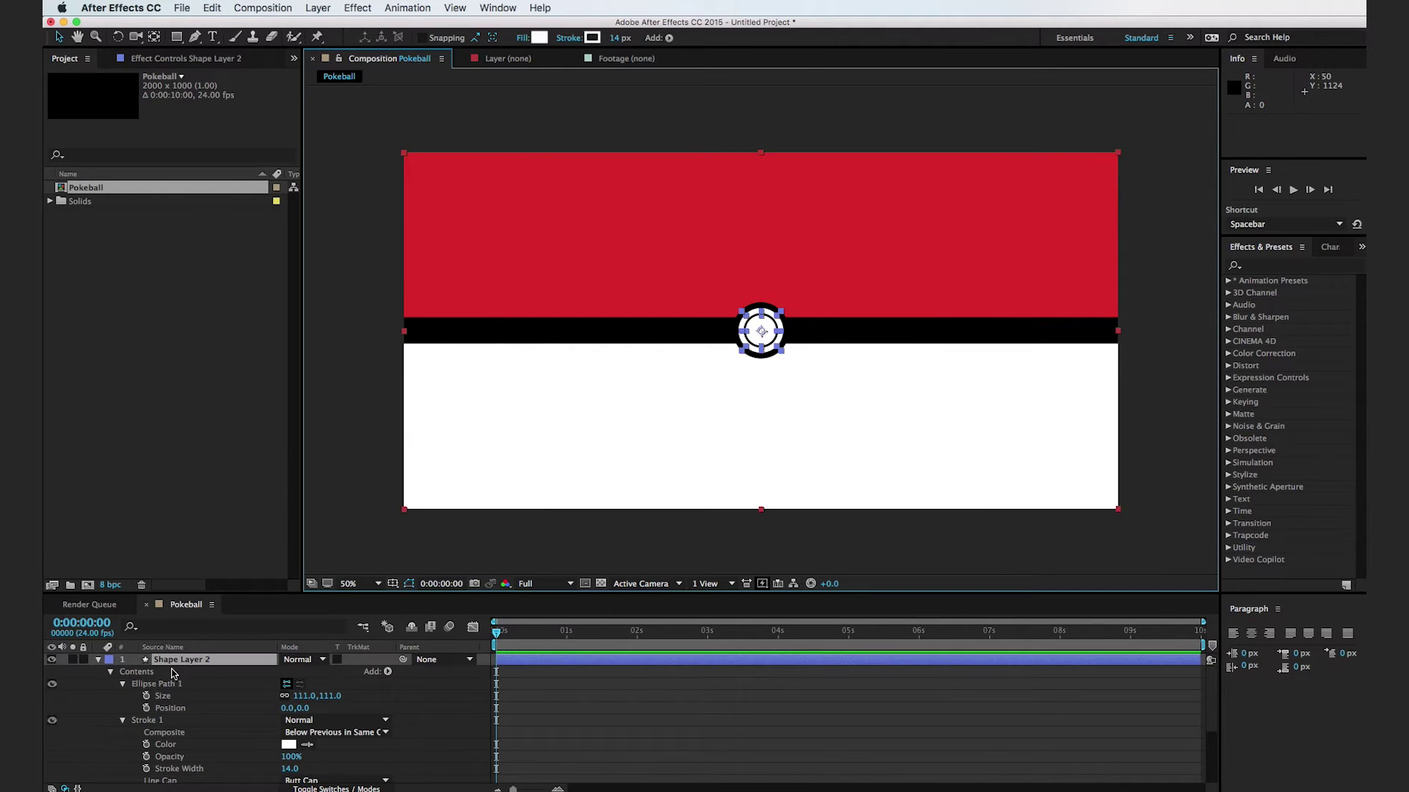
click(100, 659)
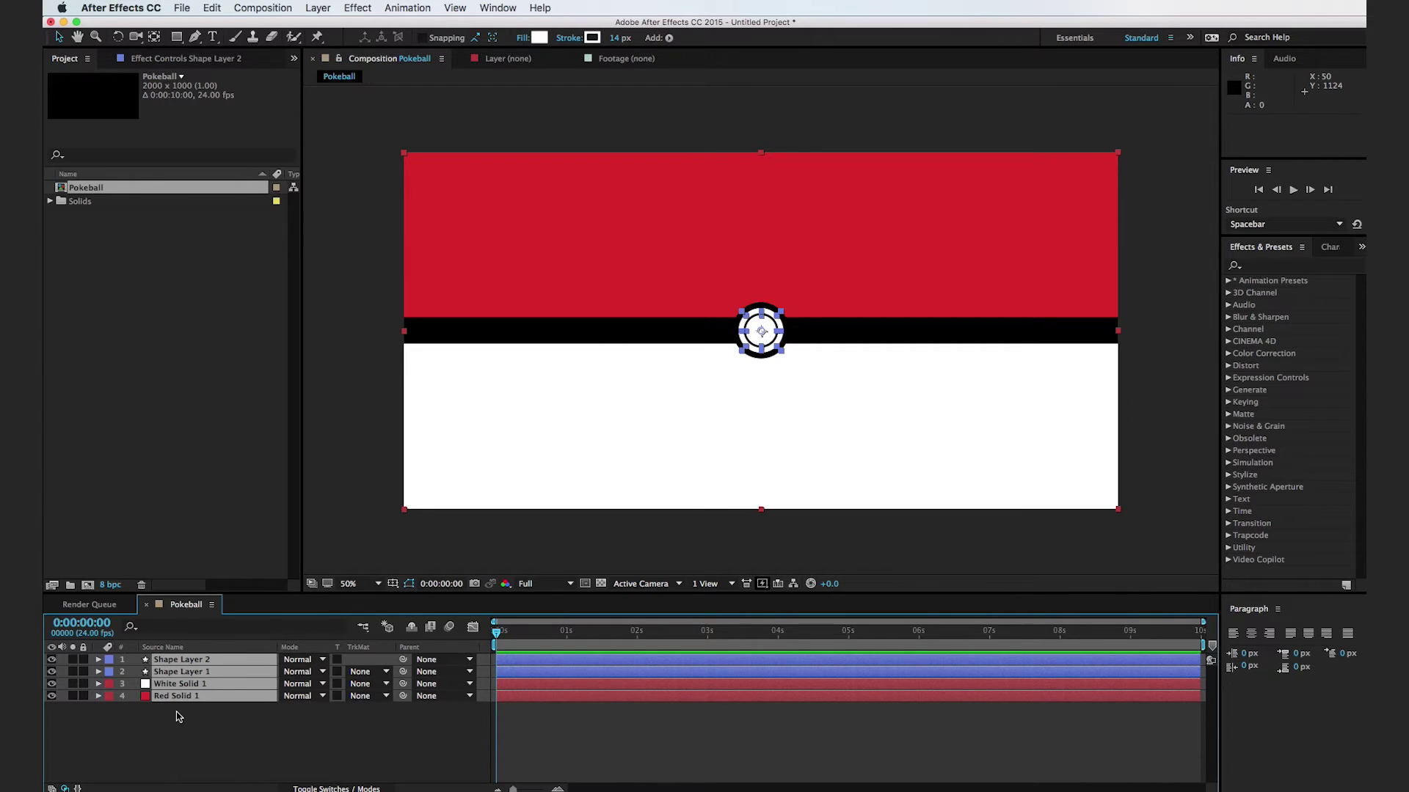
key(super+shift+c)
text(Pokeball Texture)
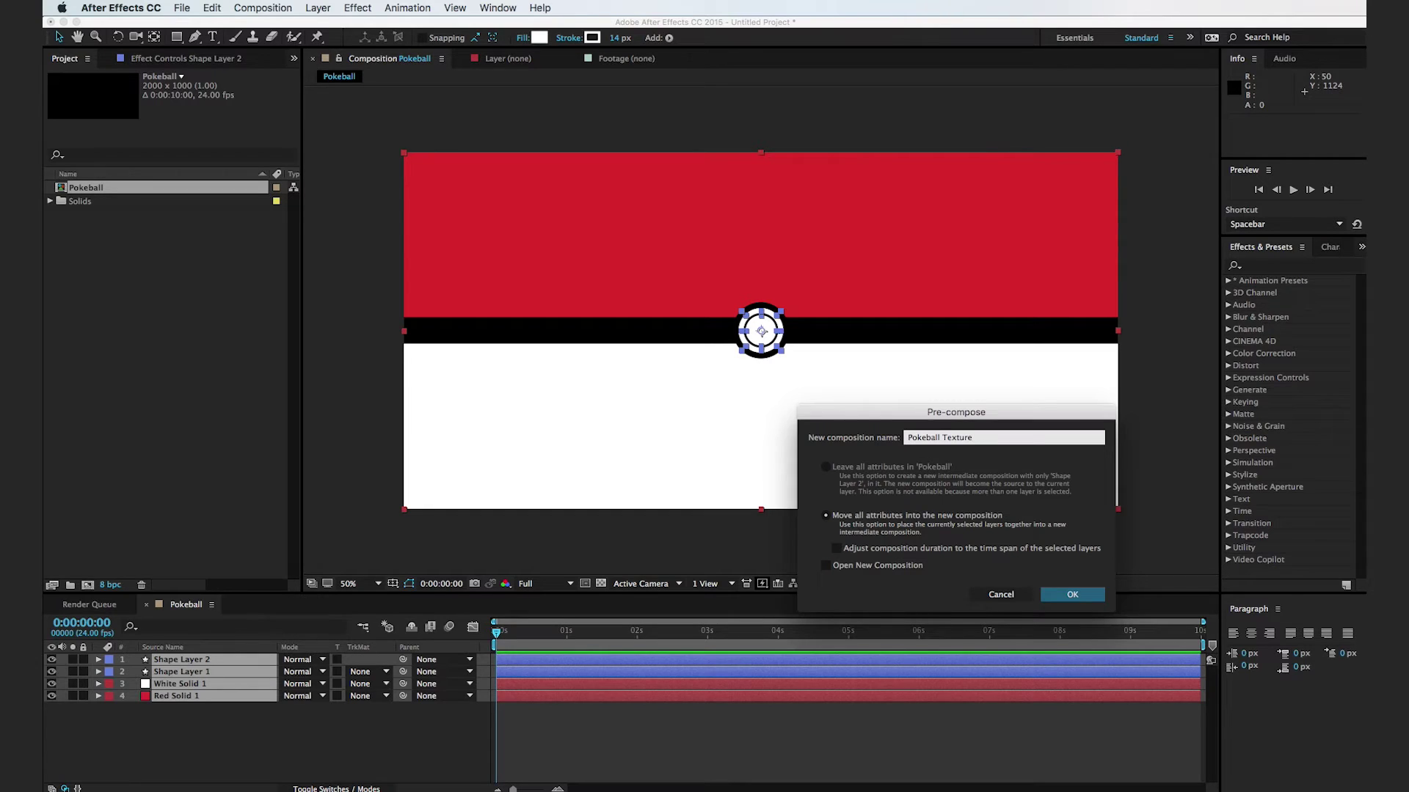
key(Return)
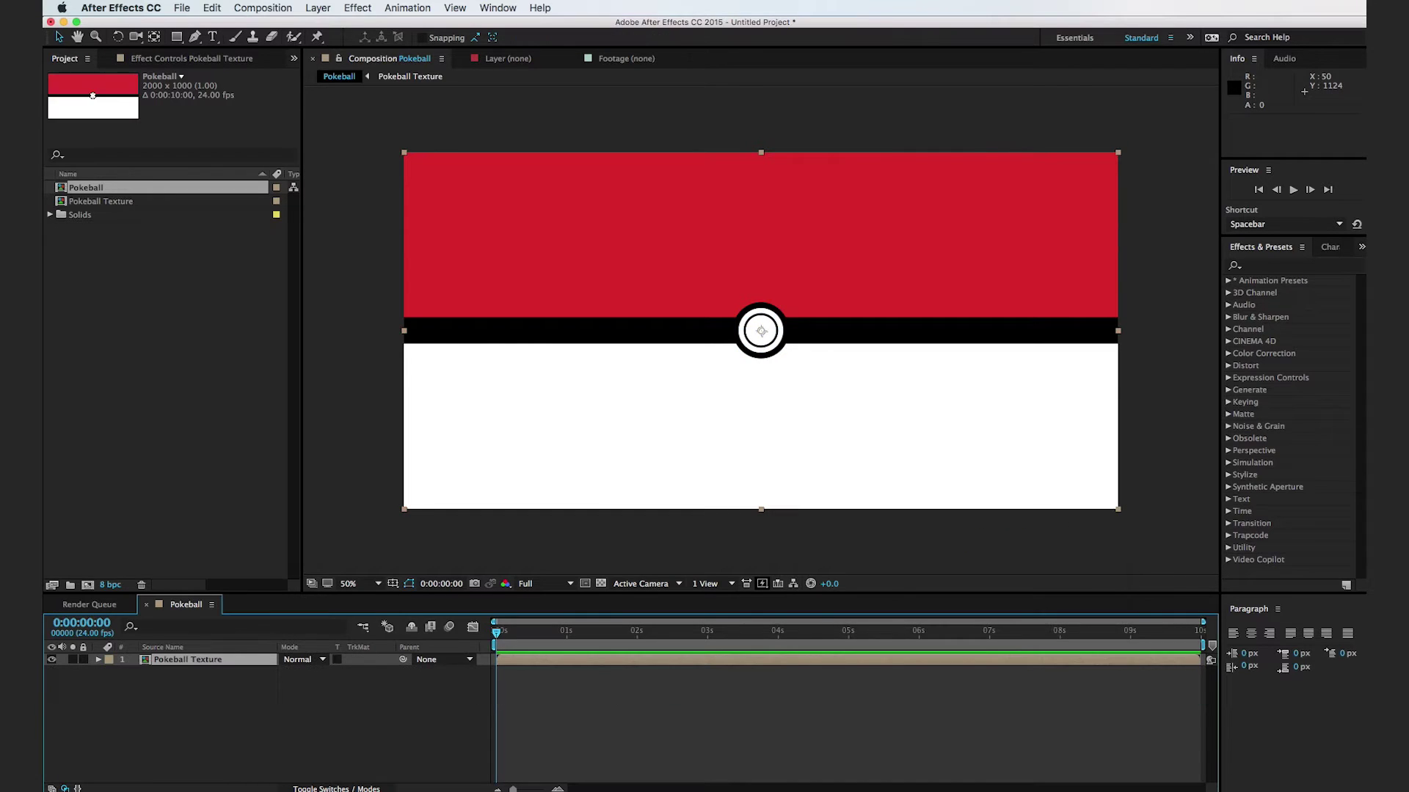
click(200, 730)
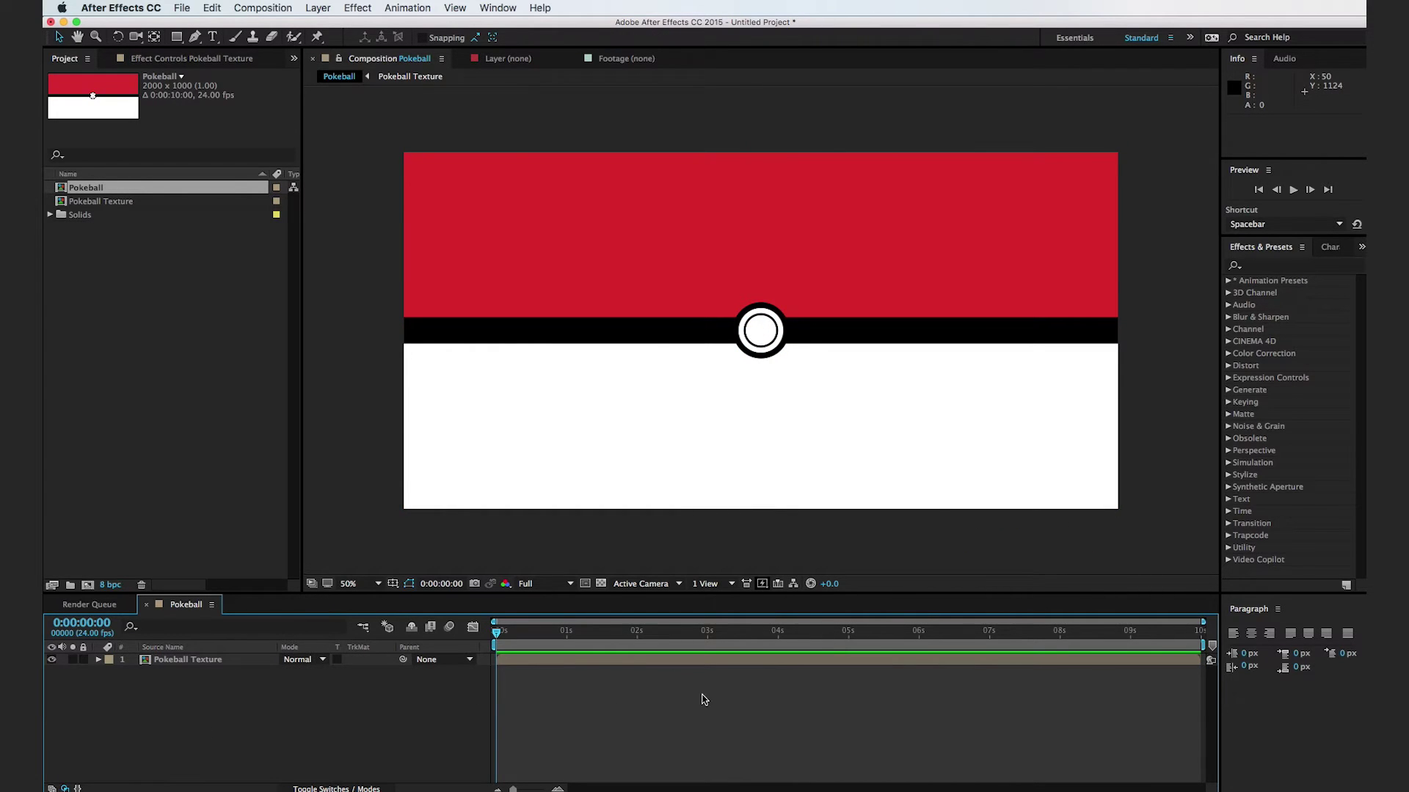
Find the CC Sphere effect and apply it to the Pokeball Texture layer
click(1281, 265)
text(CC)
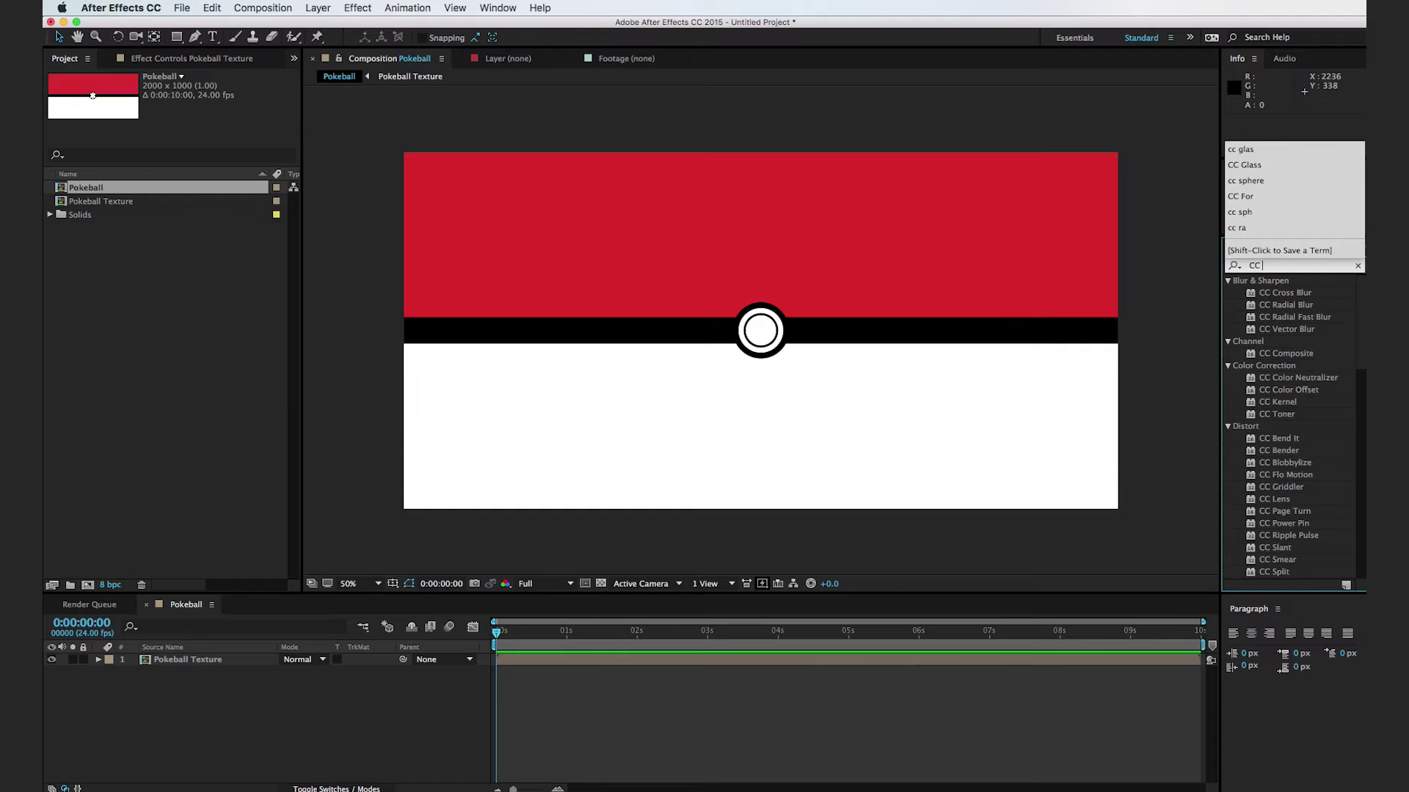
text( Sphe)
drag(1294, 296, 778, 408)
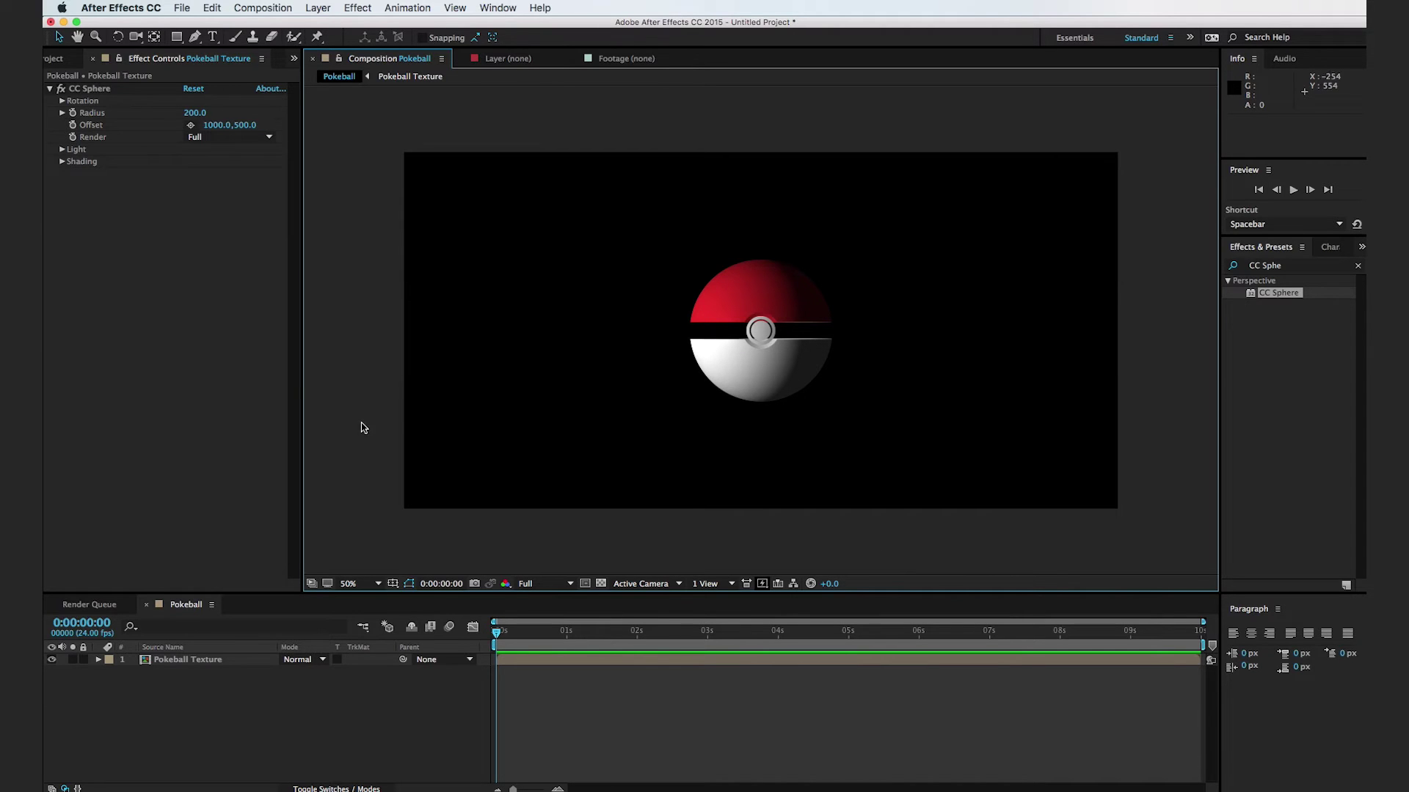
Set the CC Sphere shading's Ambient to 100 and Diffuse to 0
click(62, 161)
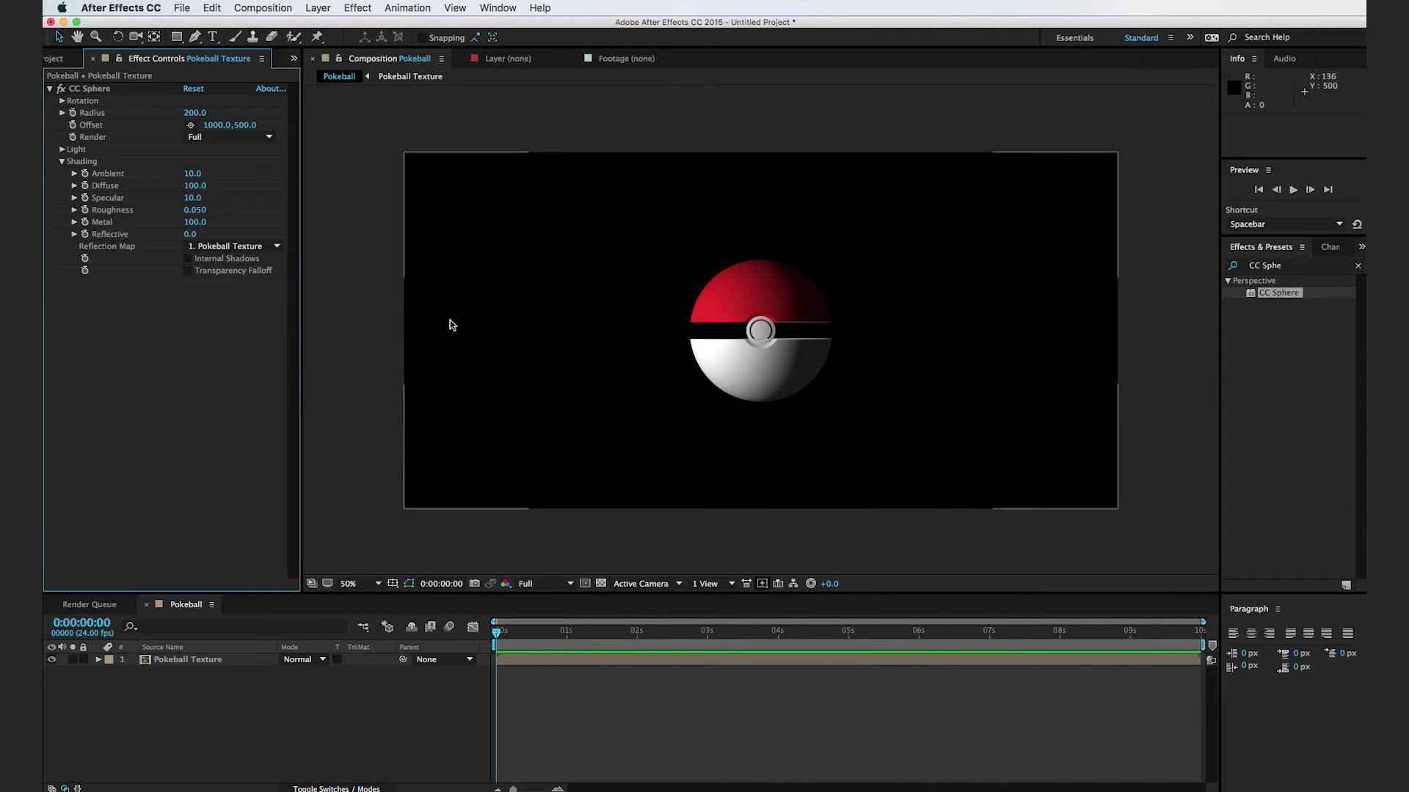
click(192, 174)
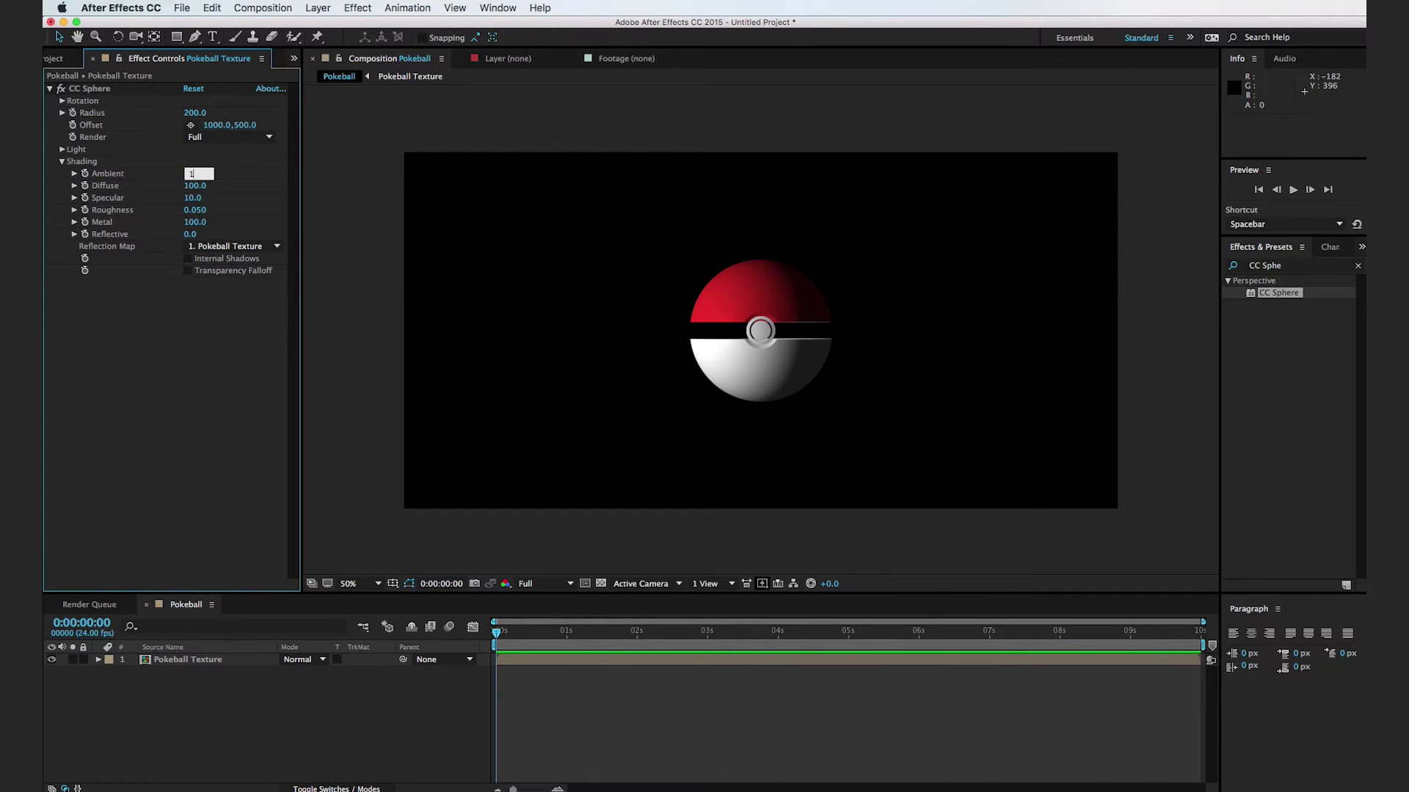
text(100)
key(Return)
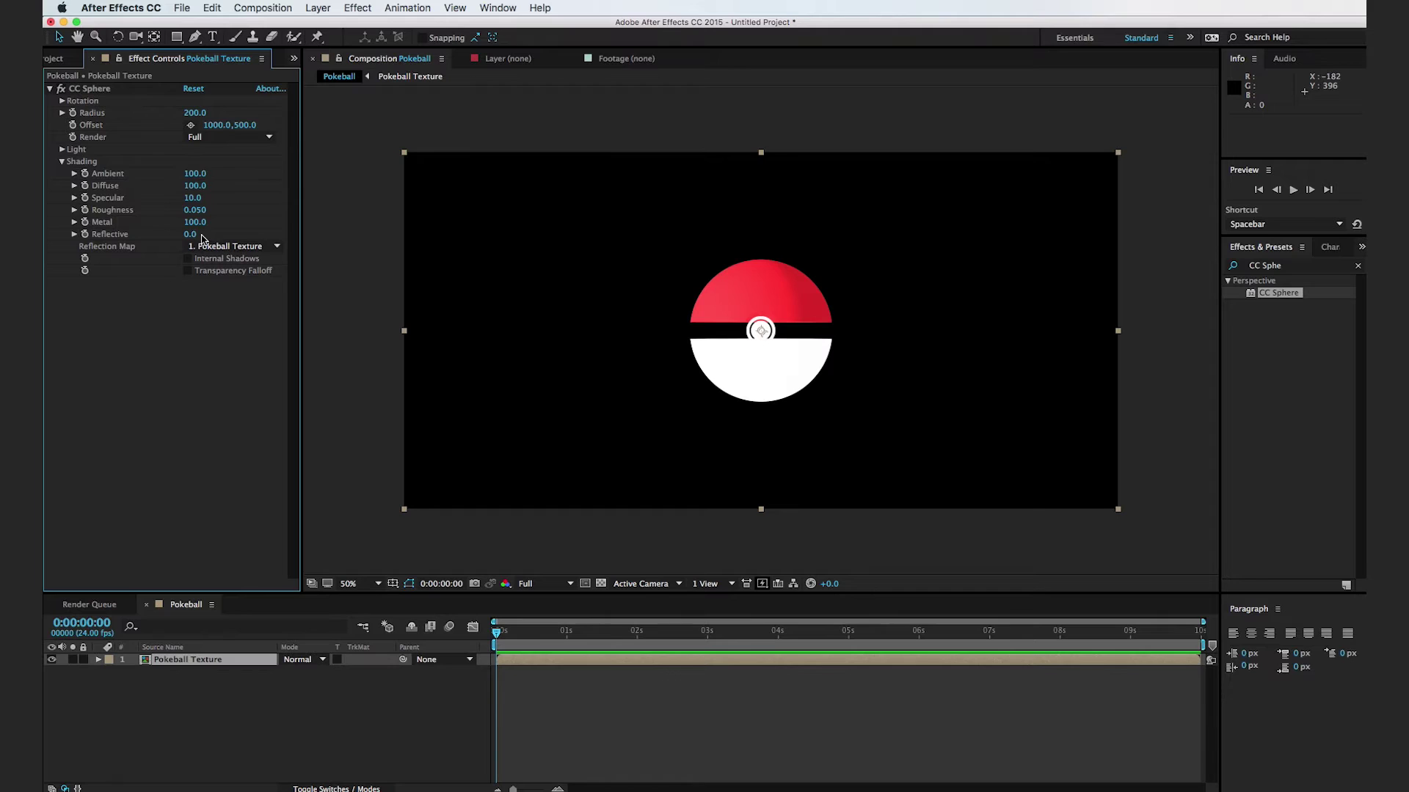
click(200, 185)
key(Return)
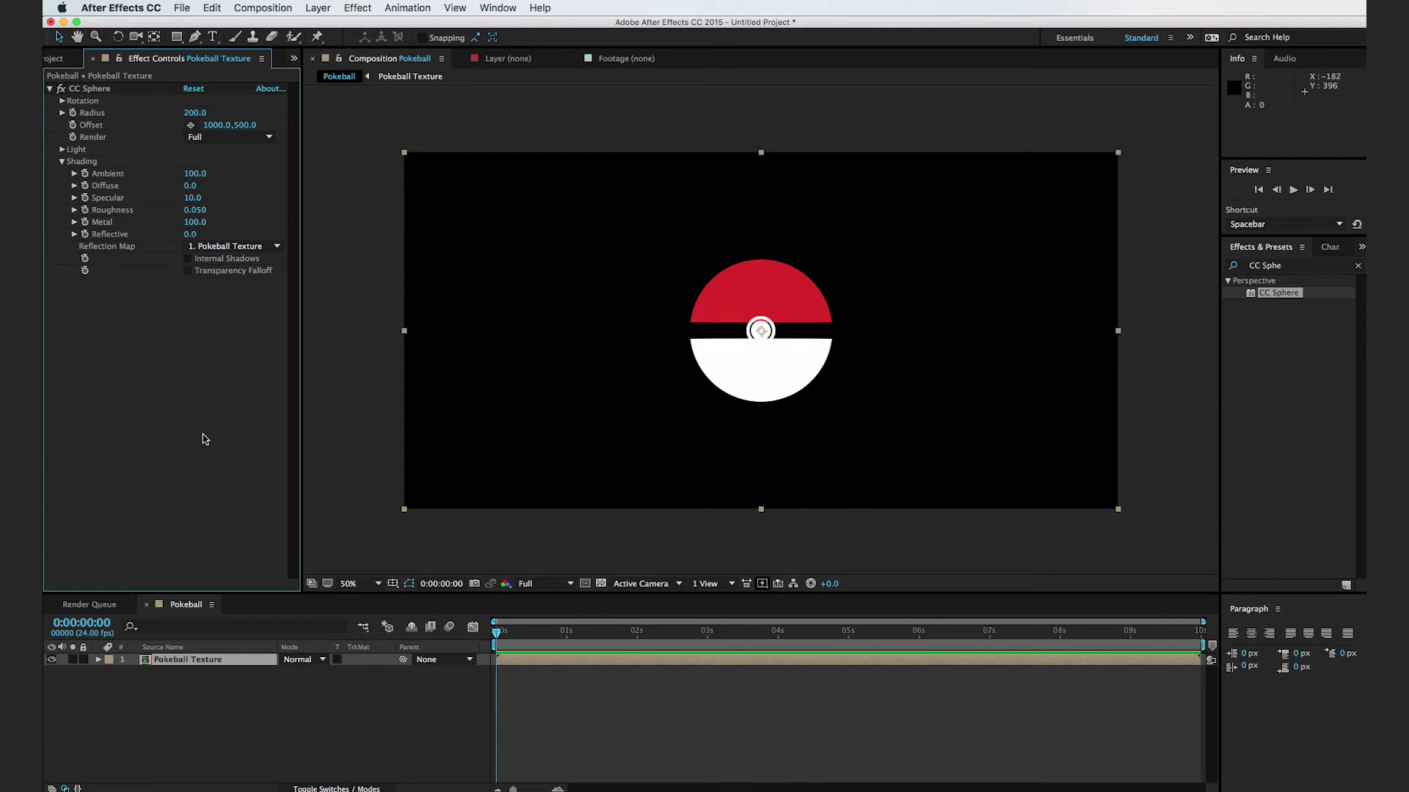
Set the CC Sphere shading's Specular to 100, Roughness to 0.001 and Metal to 0
click(193, 197)
text(100)
key(Return)
drag(196, 221, 176, 248)
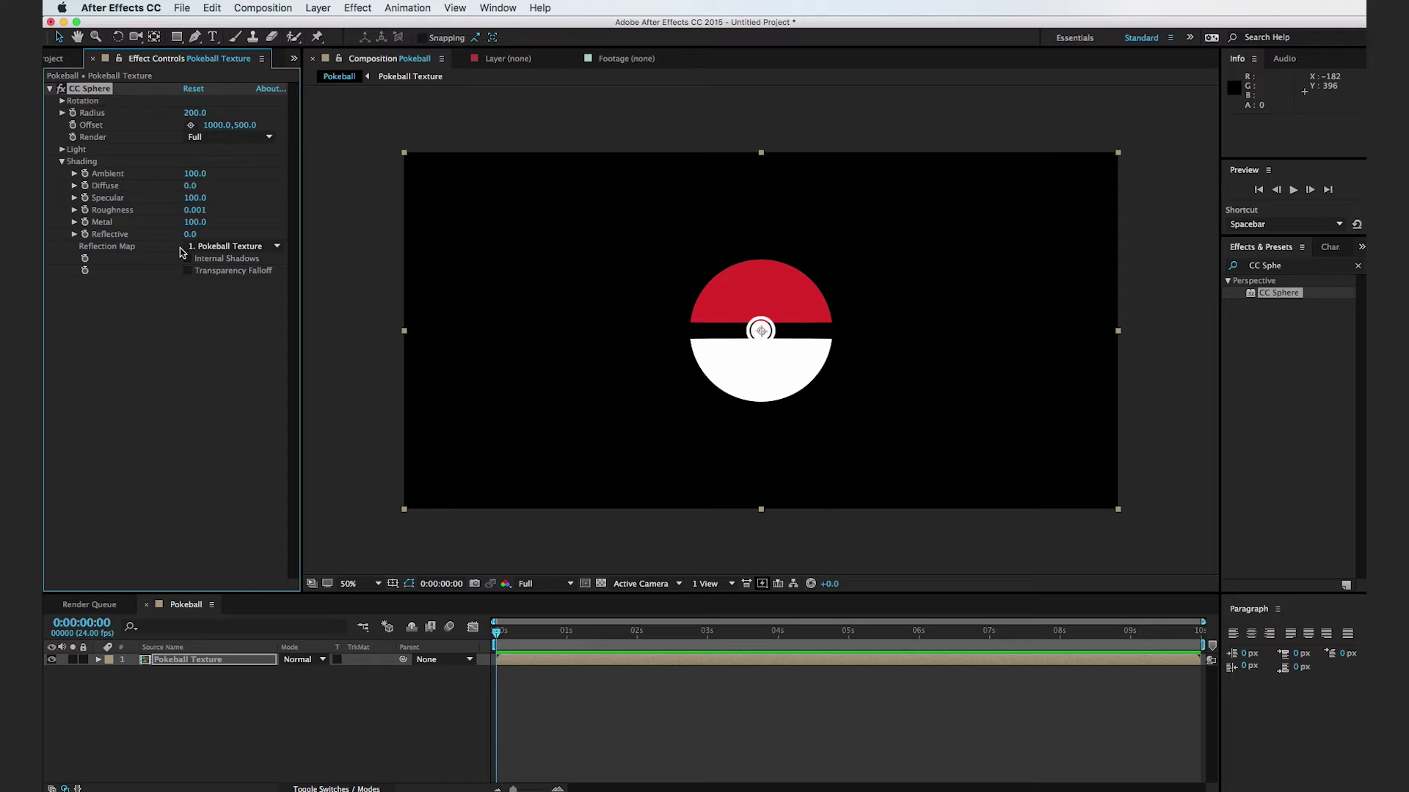
drag(191, 225, 127, 243)
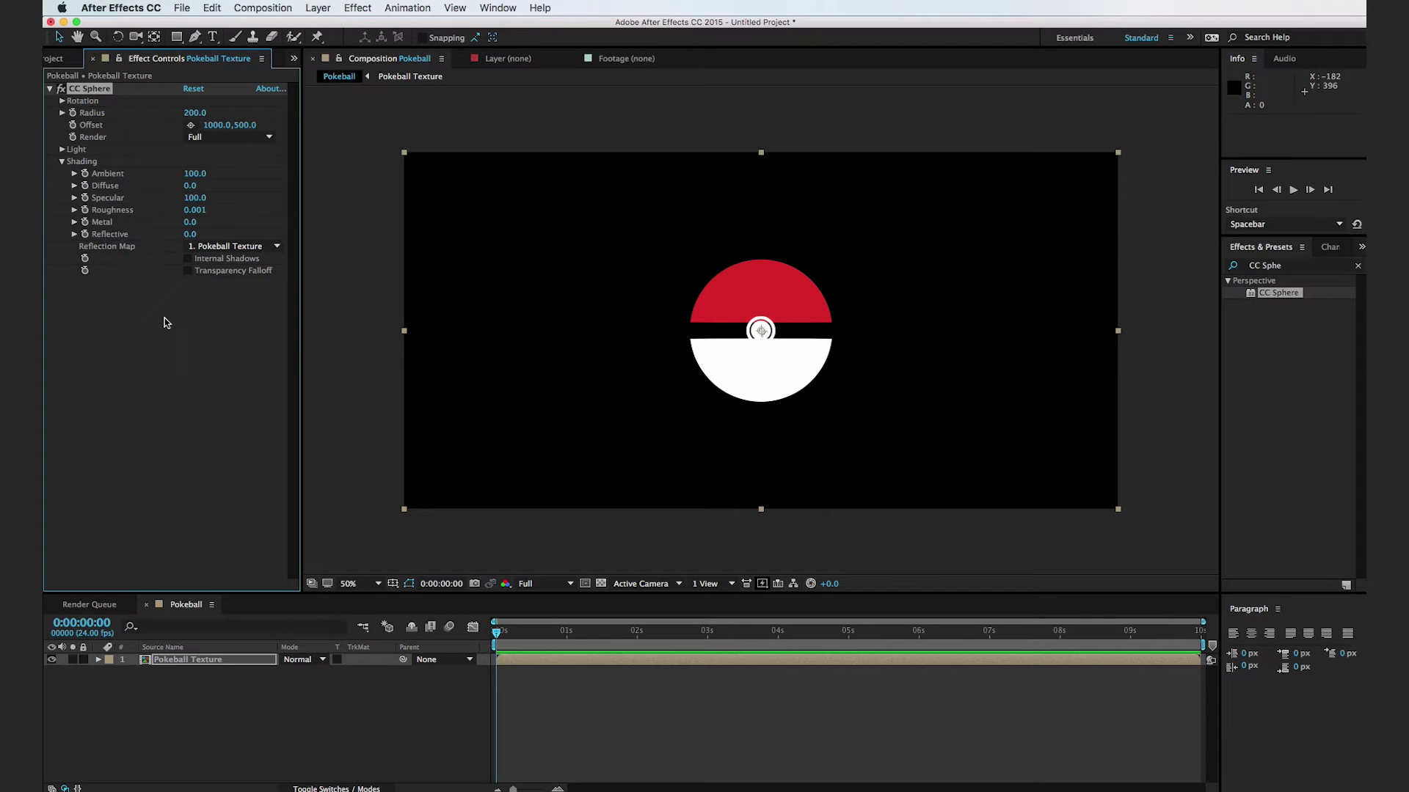
Set the CC Sphere's Render option to Outside and expand its Rotation settings
click(224, 138)
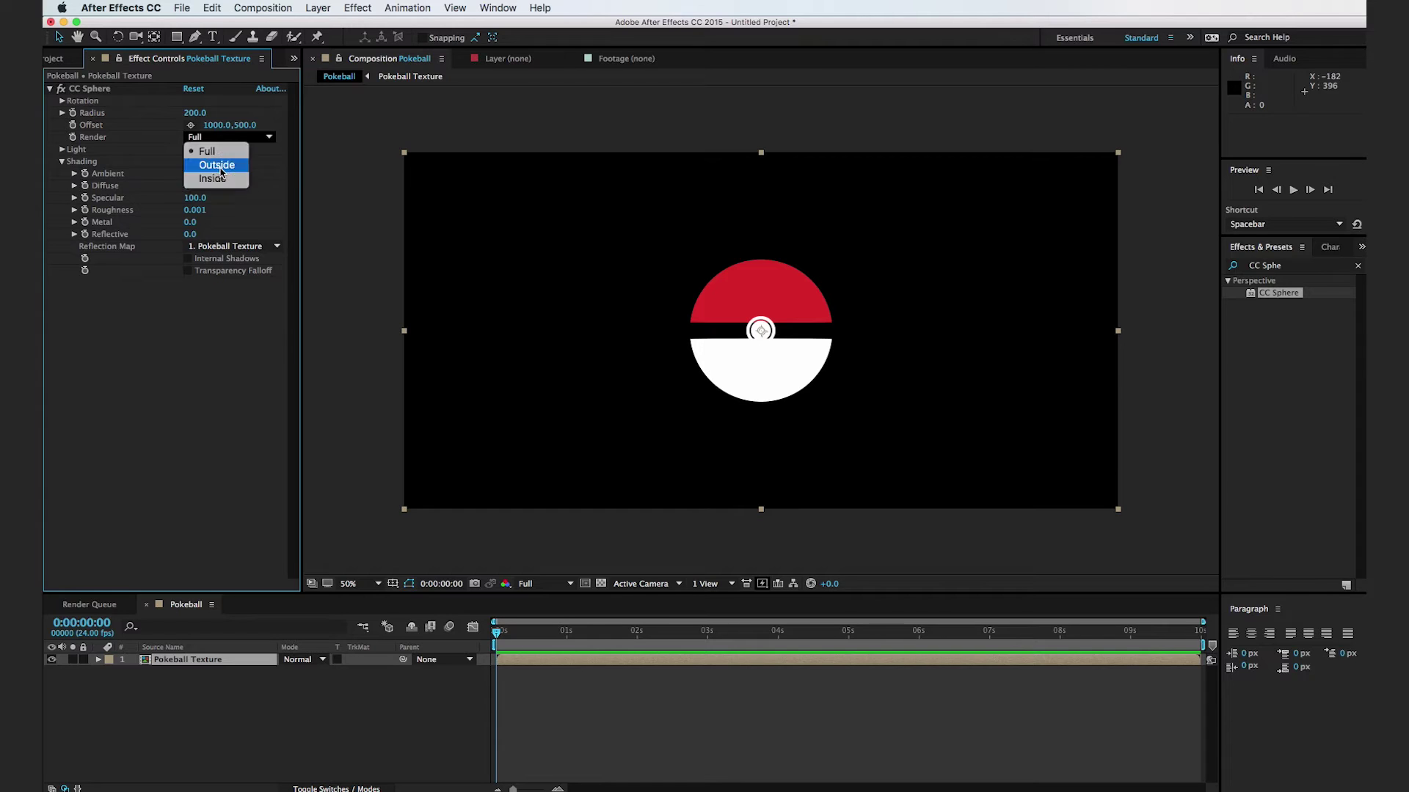
click(216, 164)
click(384, 334)
key(period)
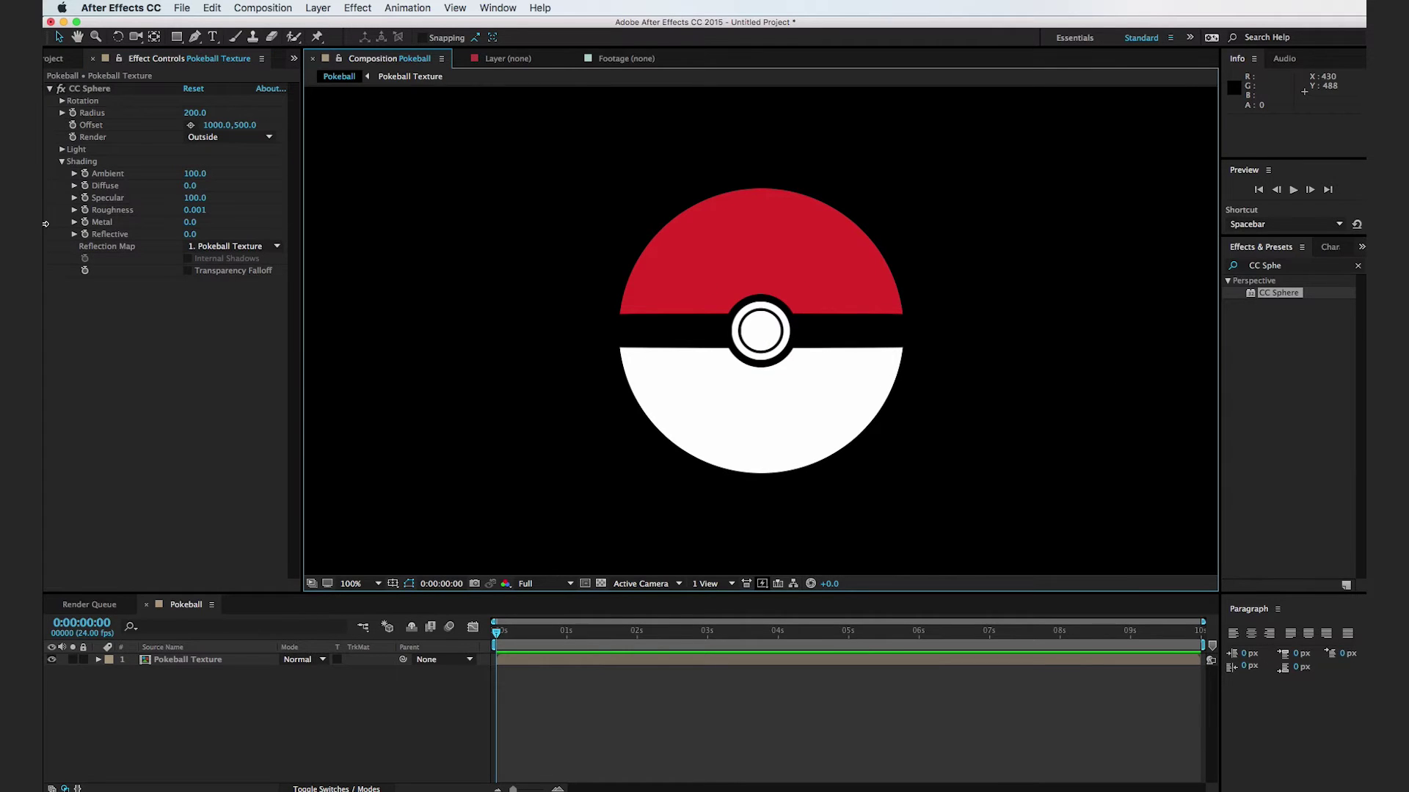
click(62, 100)
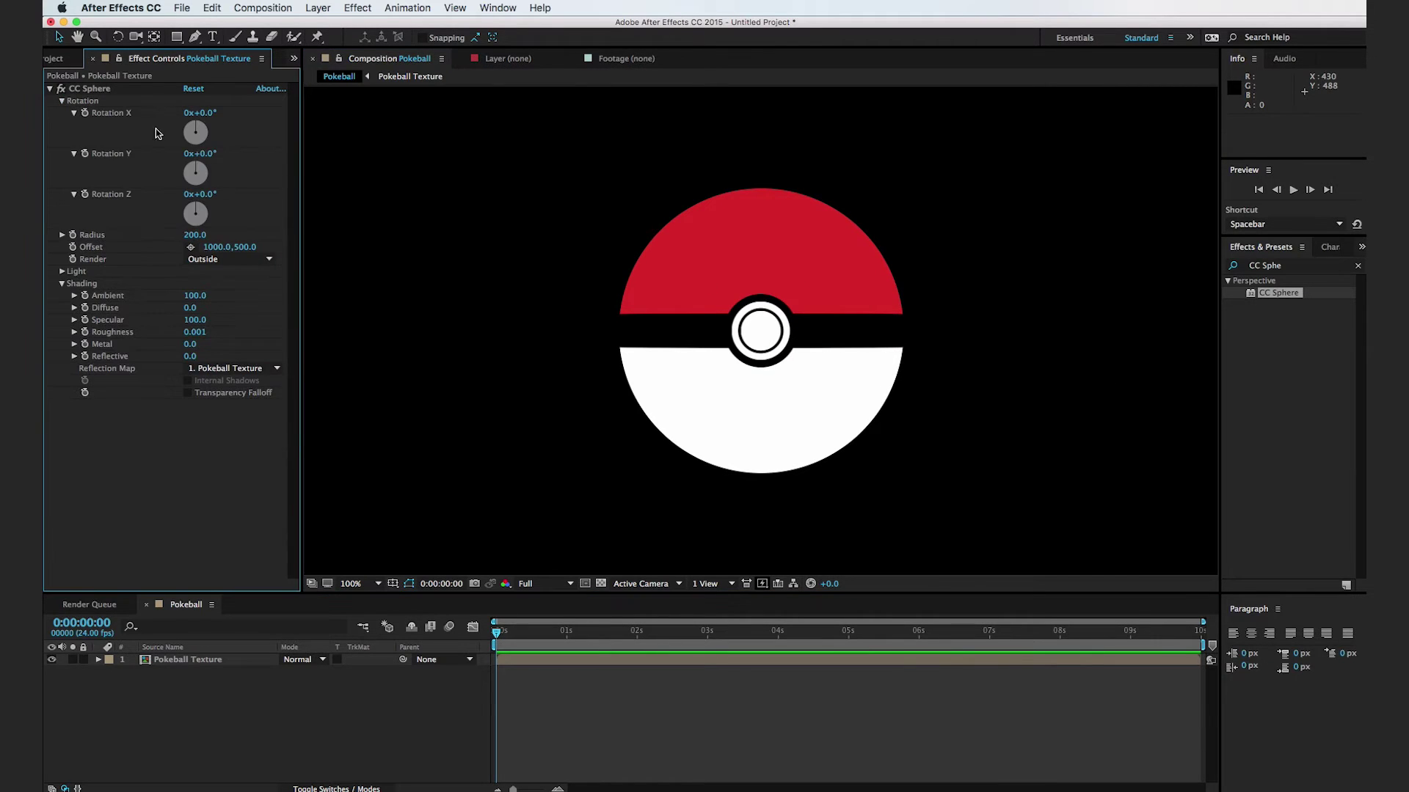
Try turning the sphere around its Y axis and undo the turn
mouse_move(202, 154)
mouse_down()
mouse_move(315, 157)
mouse_move(267, 173)
mouse_move(167, 170)
mouse_move(217, 172)
mouse_up()
key(super+z)
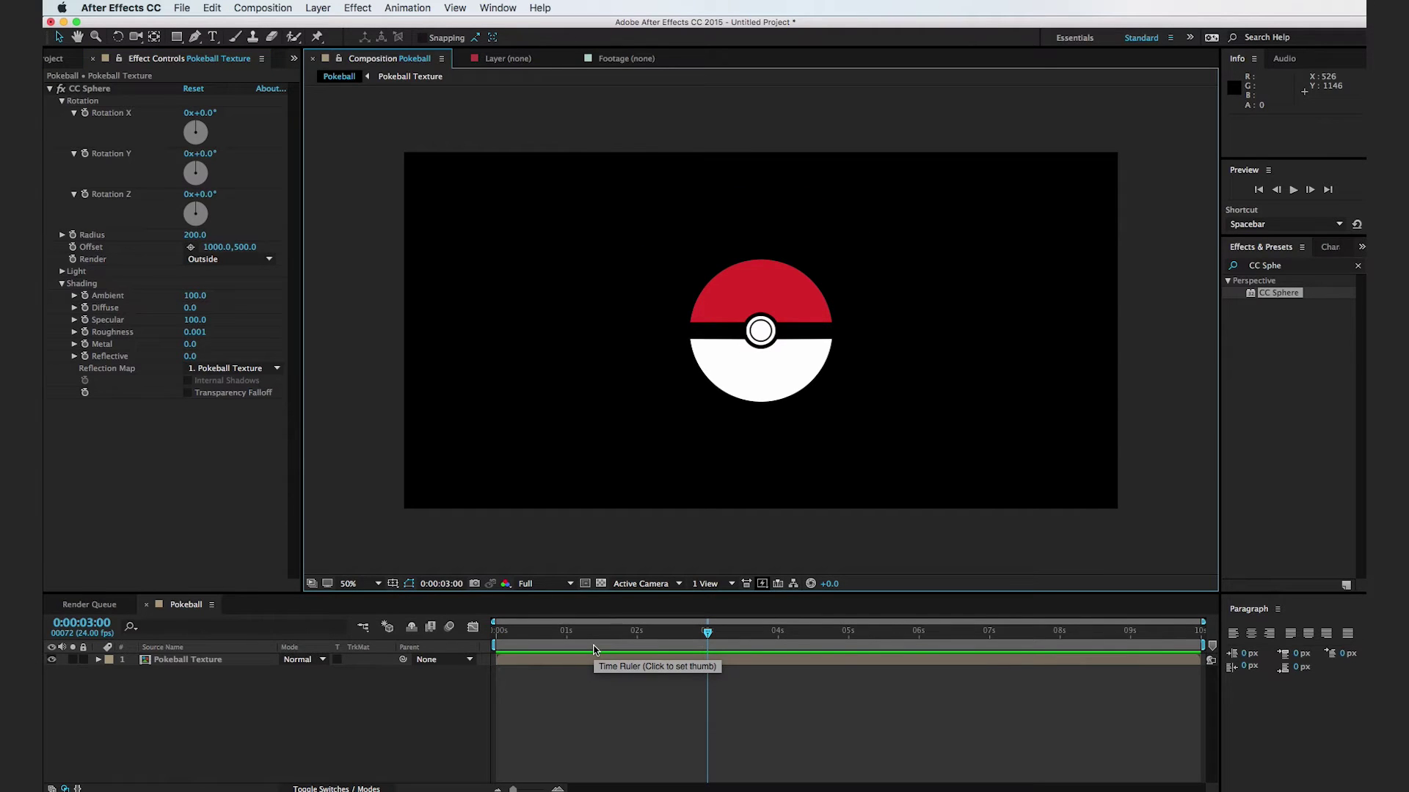
Start keyframing the CC Sphere's Rotation X at 3 seconds, then return to the first frame
drag(594, 650, 710, 655)
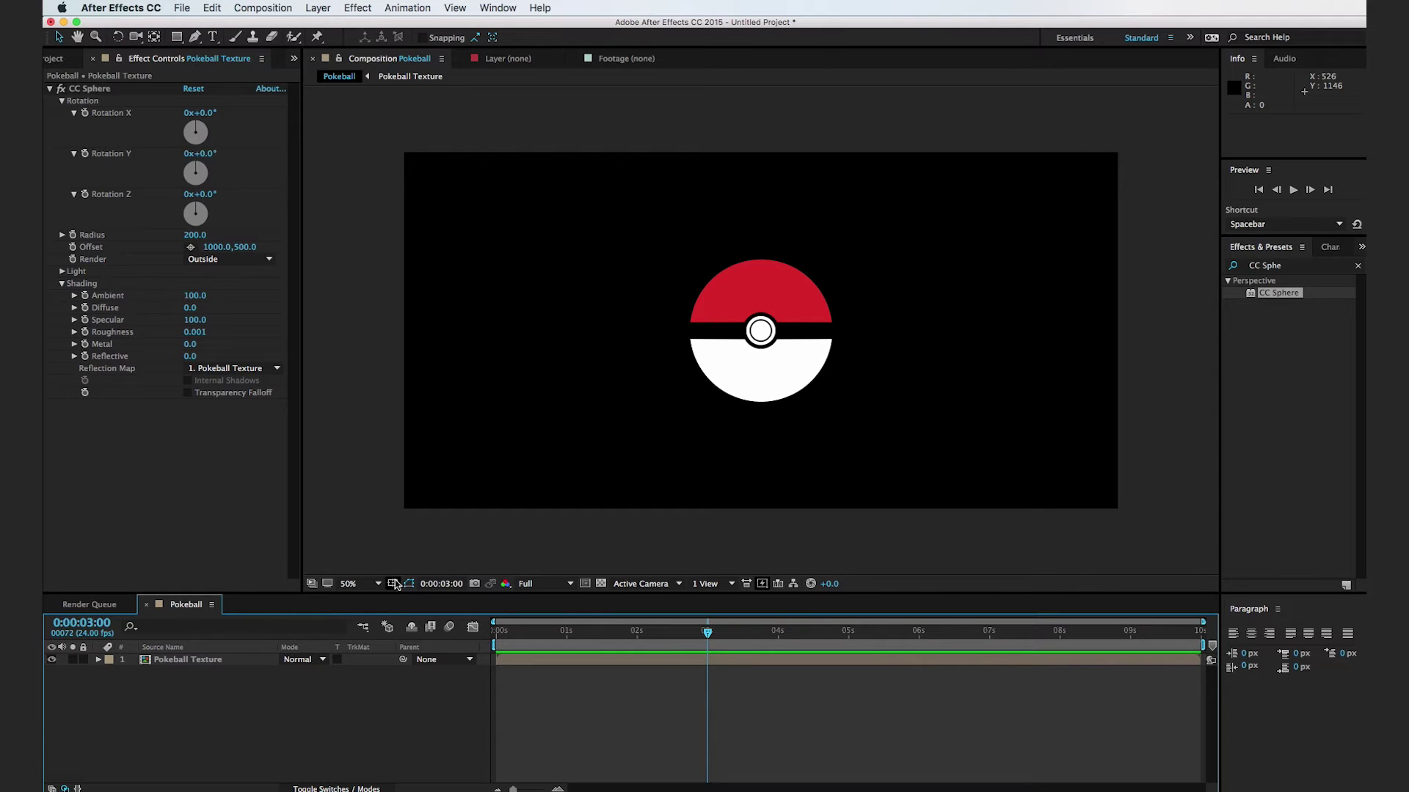
click(86, 114)
drag(709, 643, 457, 669)
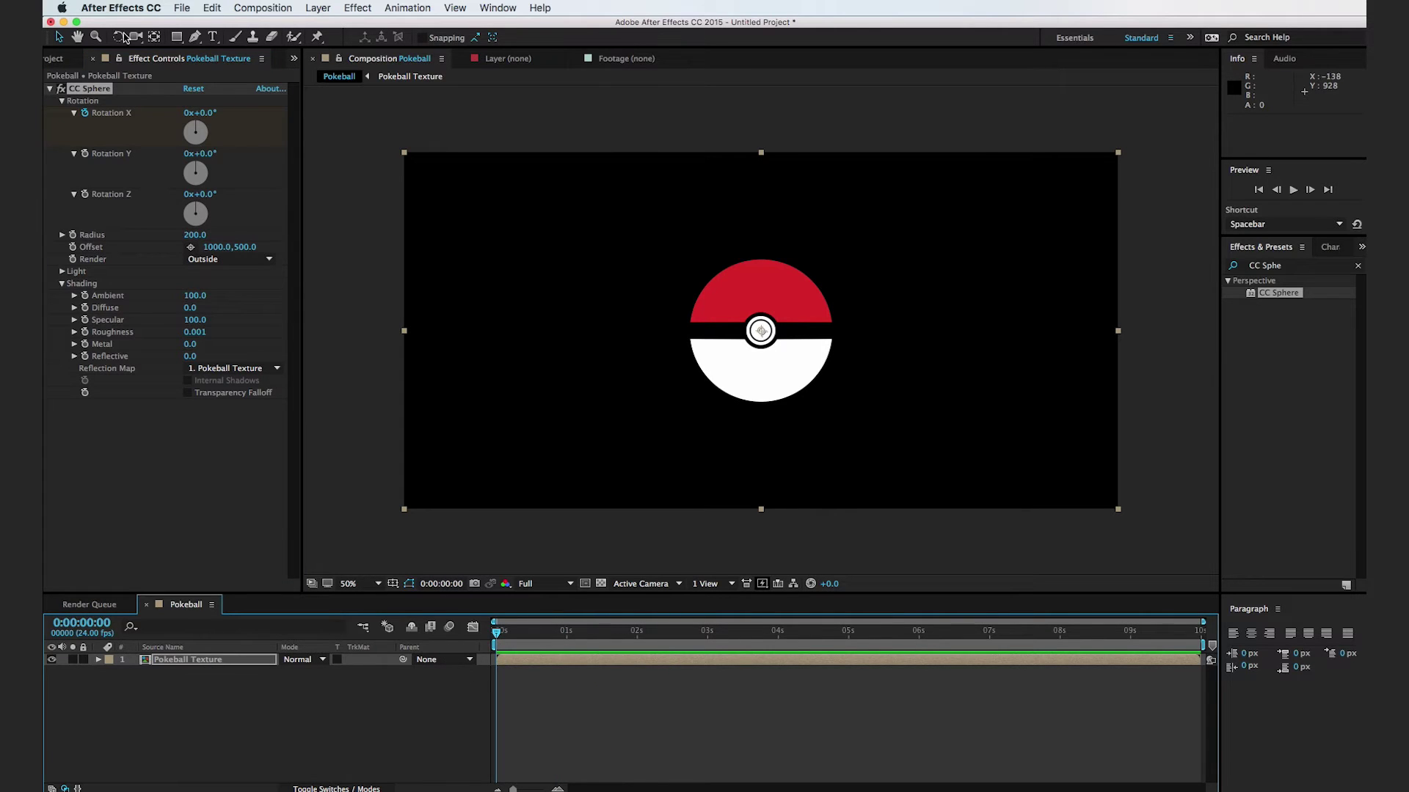
Set Rotation X to 2x+0.0° at the first frame so the ball makes two full spins
drag(206, 123, 583, 110)
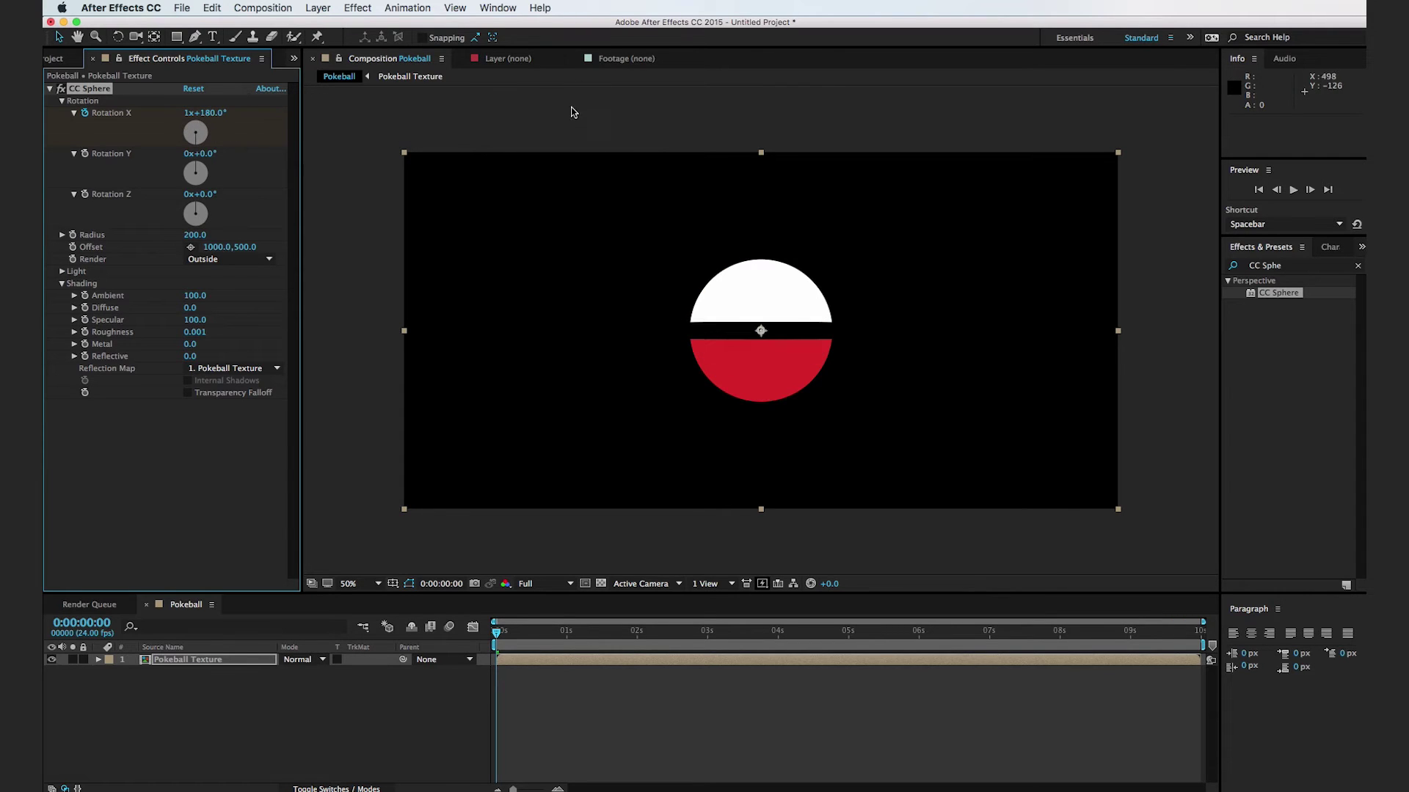
mouse_move(213, 115)
mouse_down()
mouse_move(362, 110)
mouse_move(207, 120)
mouse_up()
click(188, 115)
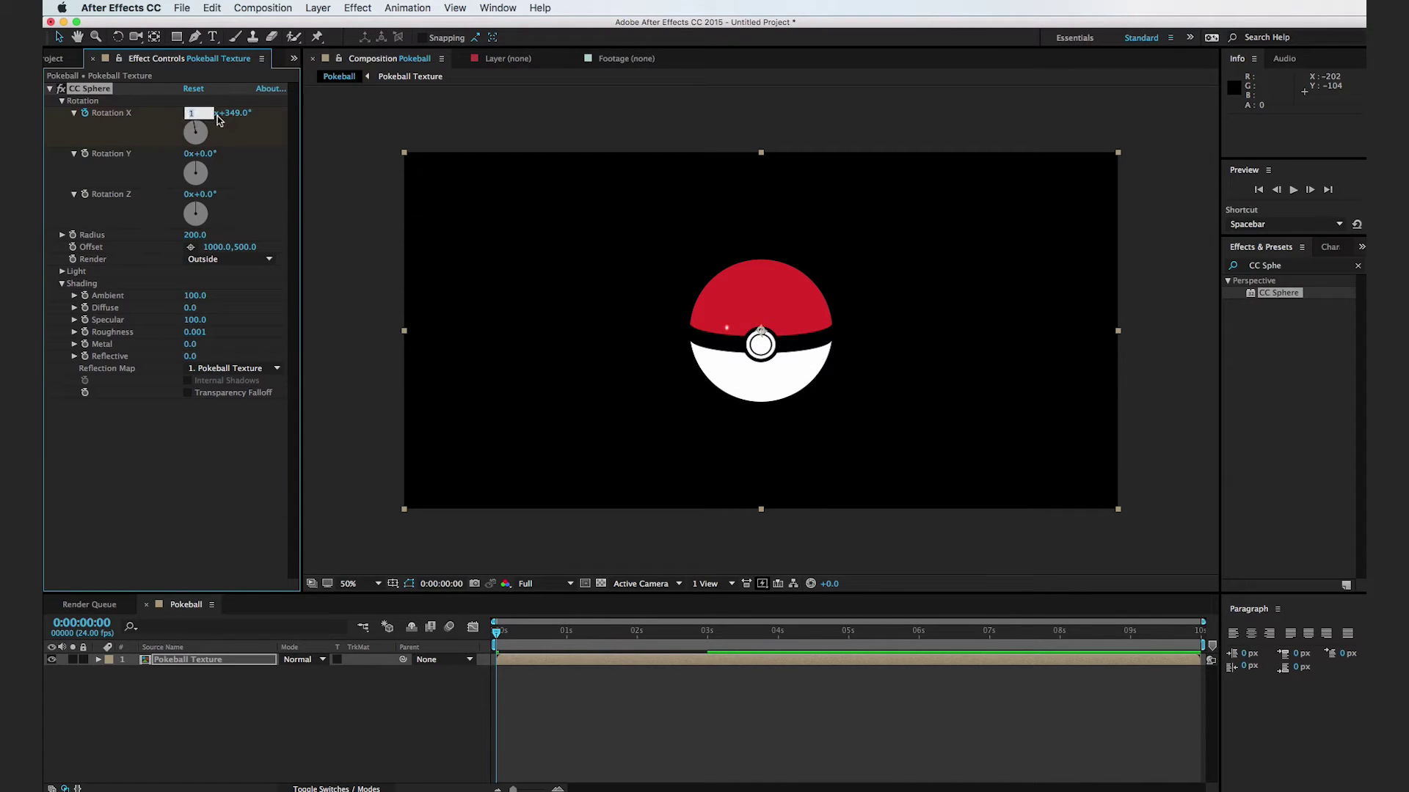
key(Return)
click(217, 115)
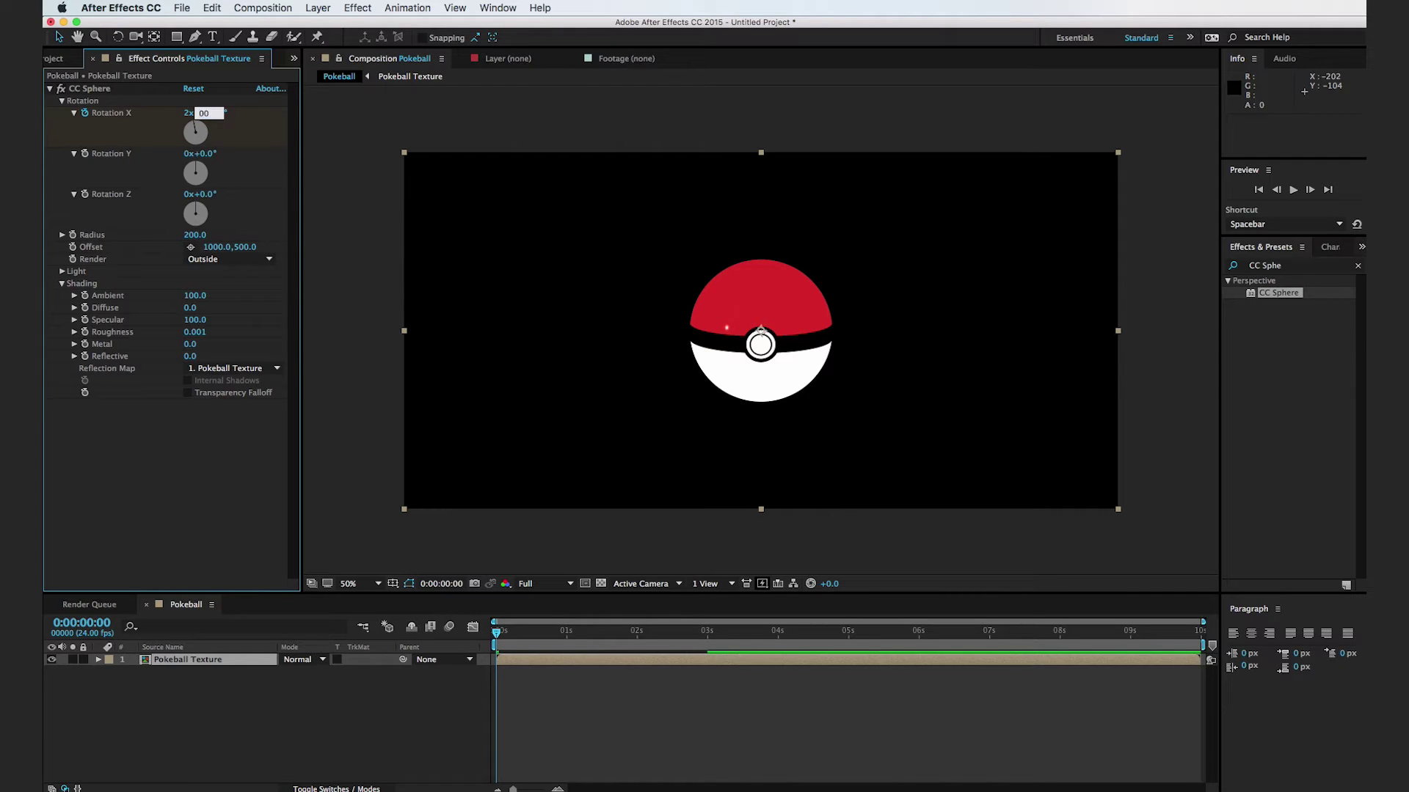
click(399, 126)
Scrub through the first three seconds of the timeline to check the ball's spin
click(561, 647)
key(space)
drag(561, 647, 708, 647)
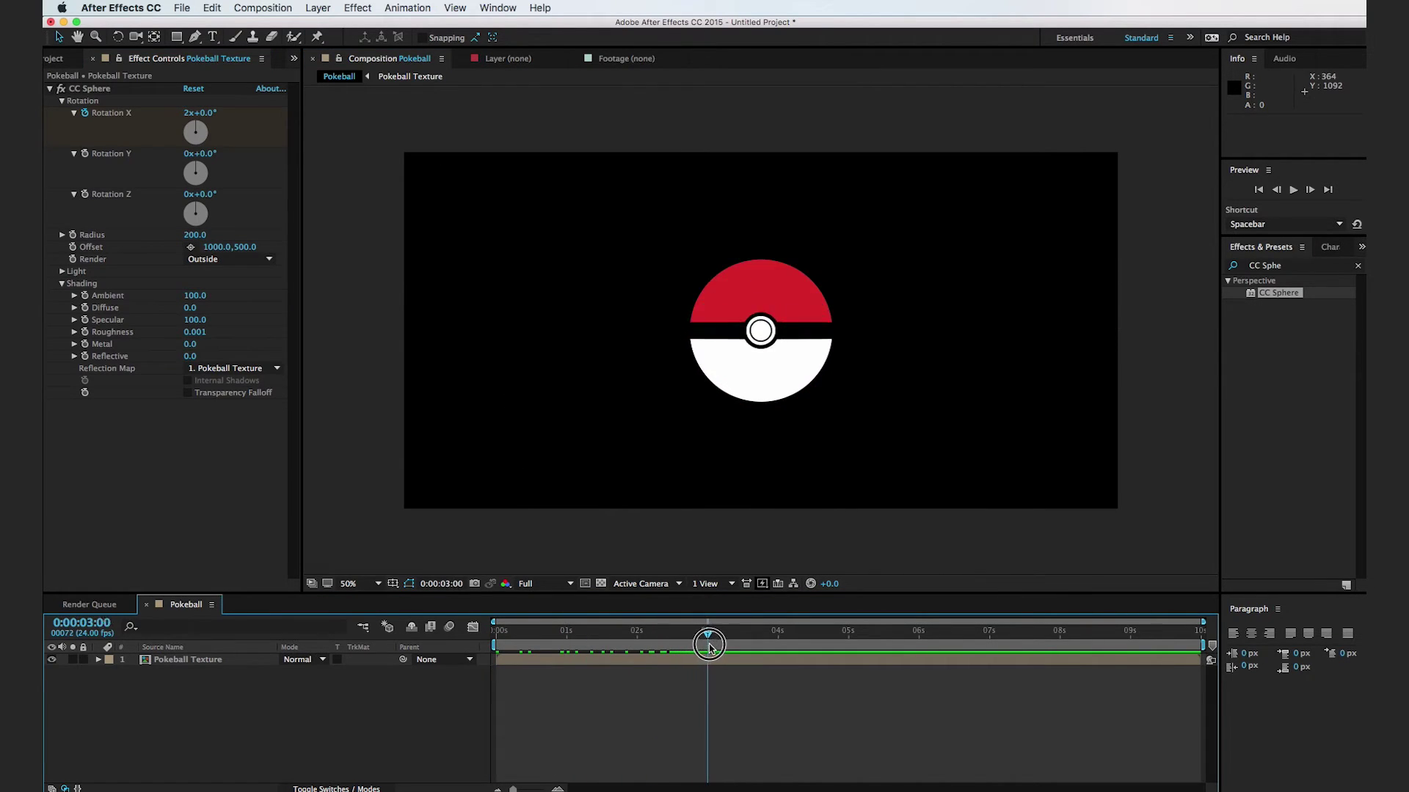
key(super+z)
Reveal the Pokeball Texture layer's Rotation X keyframes and play the spin from the start
click(236, 661)
key(u)
drag(639, 644, 493, 647)
key(space)
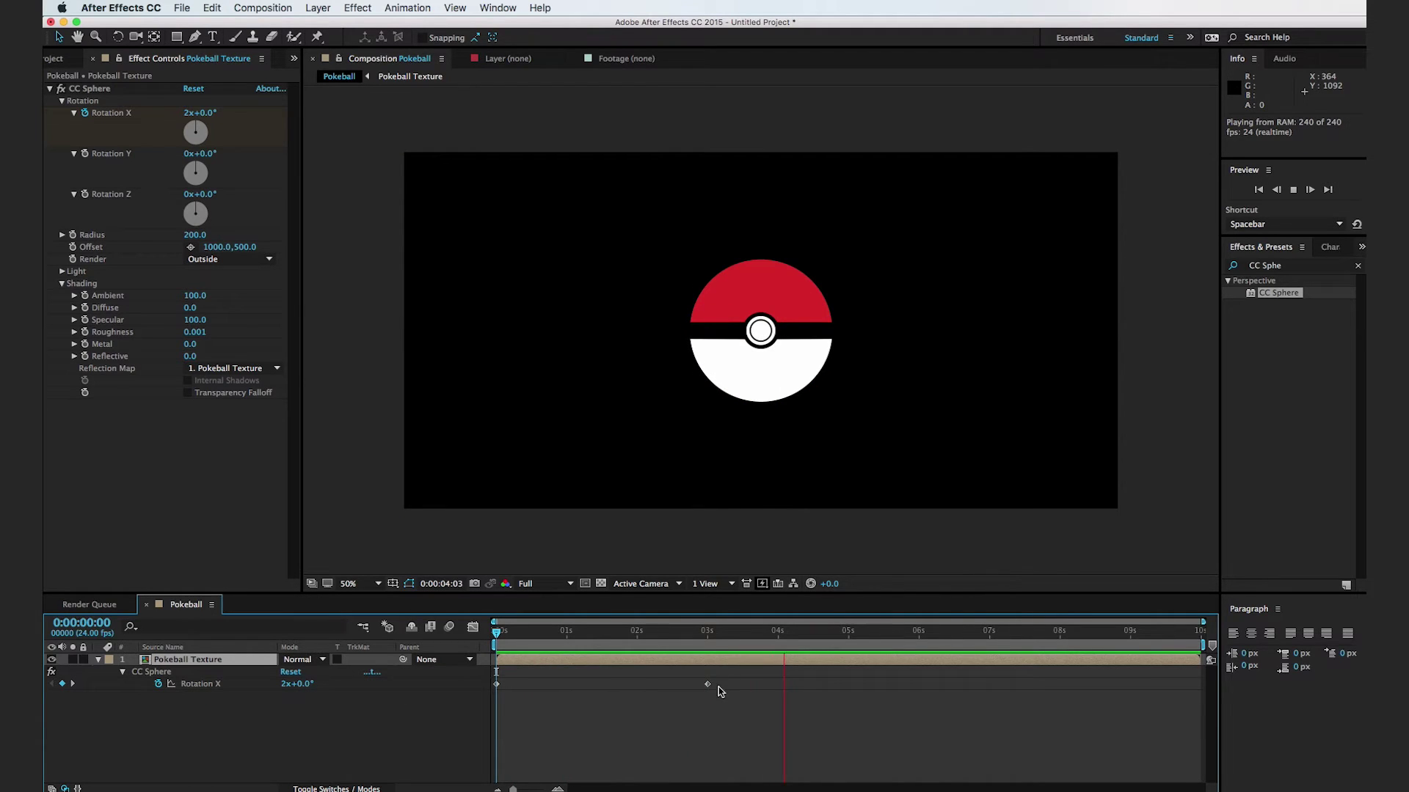
key(space)
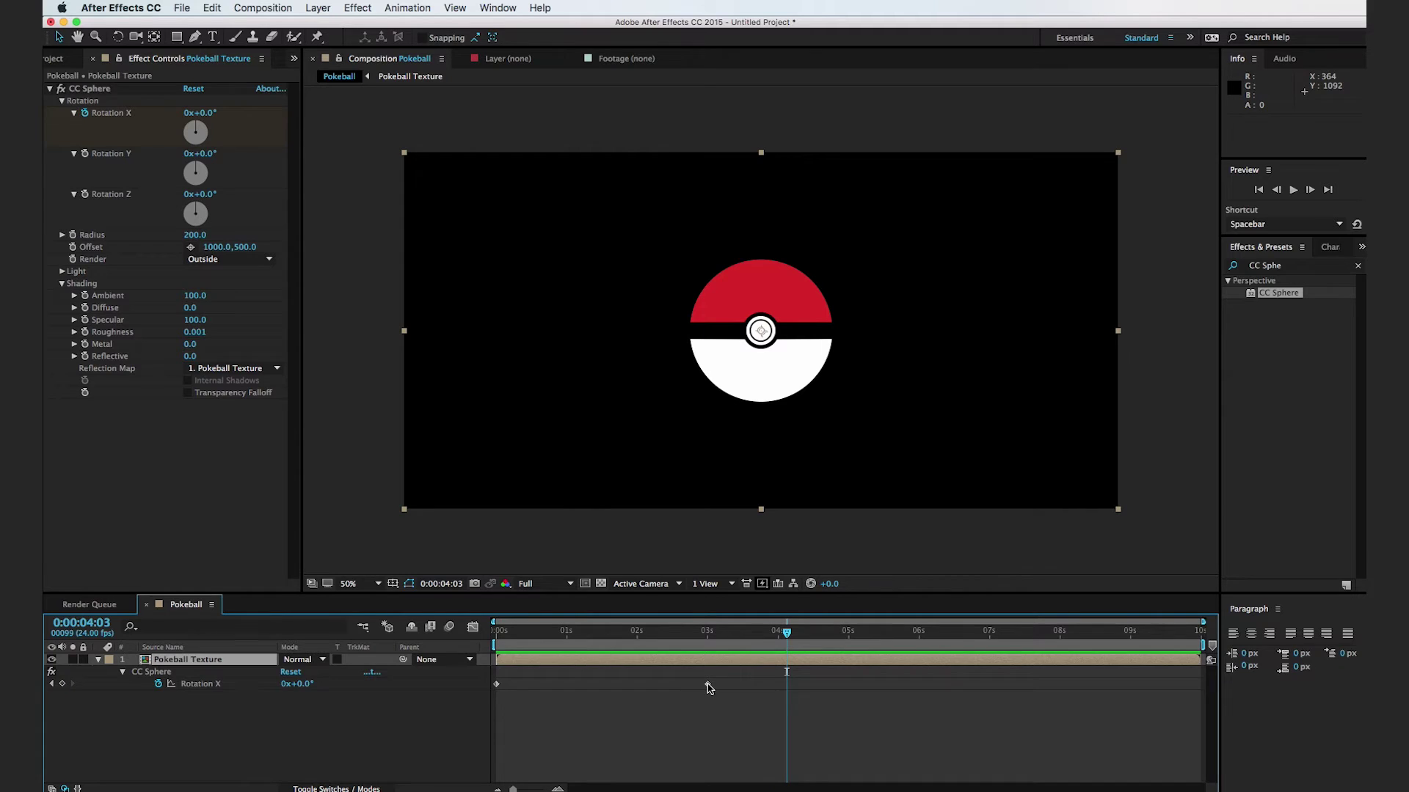
Ease the spin into its final Rotation X keyframe in the speed graph with zero end speed and long influence, and play the result
click(708, 686)
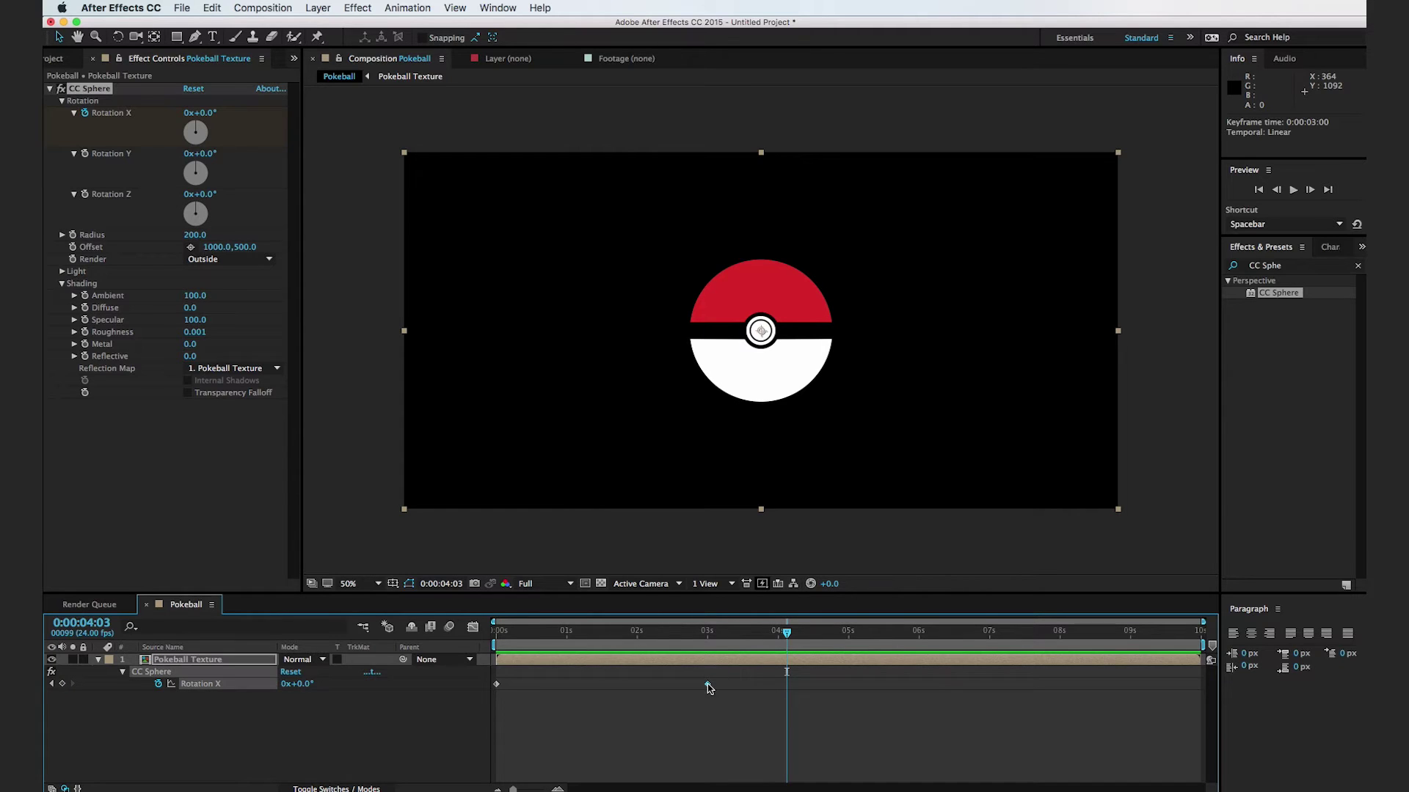
click(473, 628)
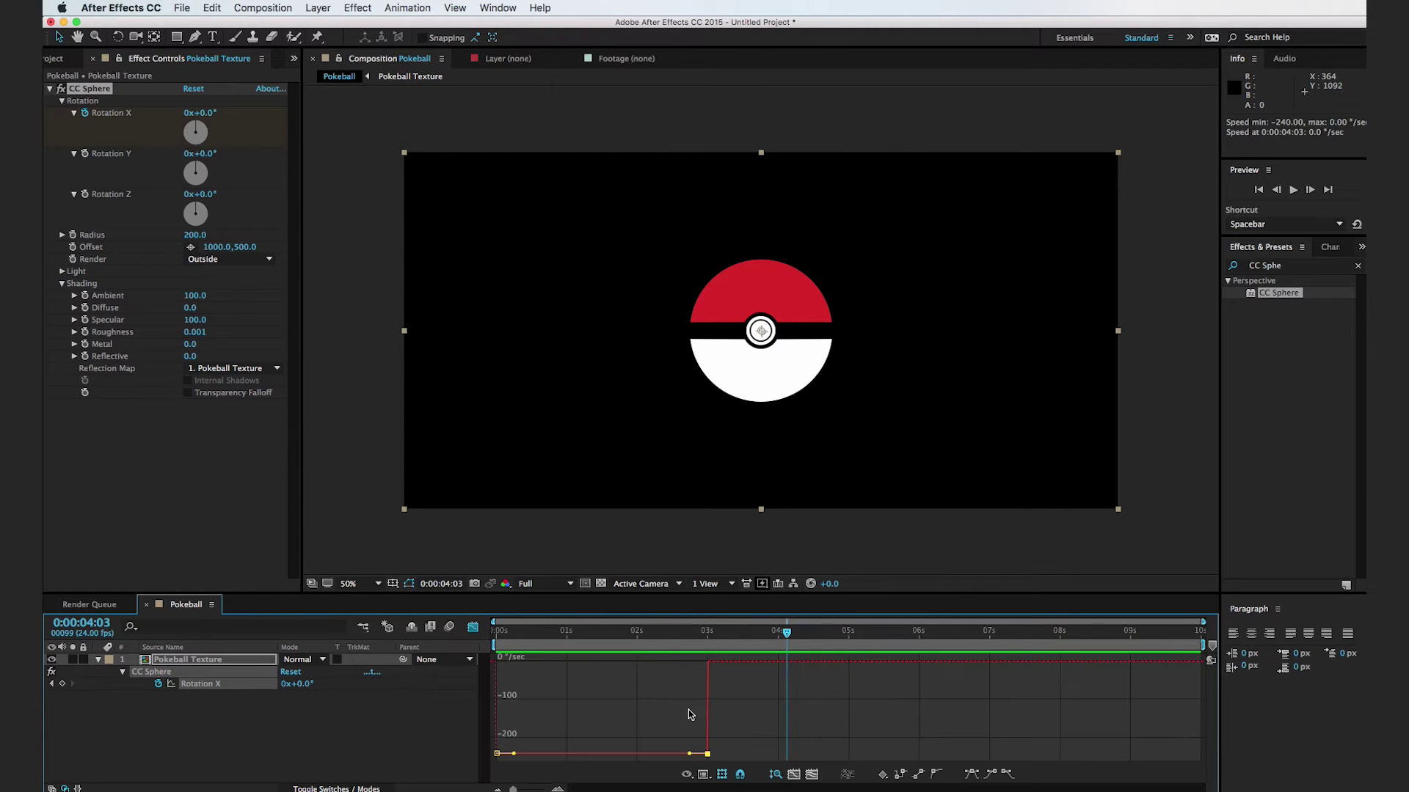
drag(707, 755, 625, 662)
mouse_move(498, 701)
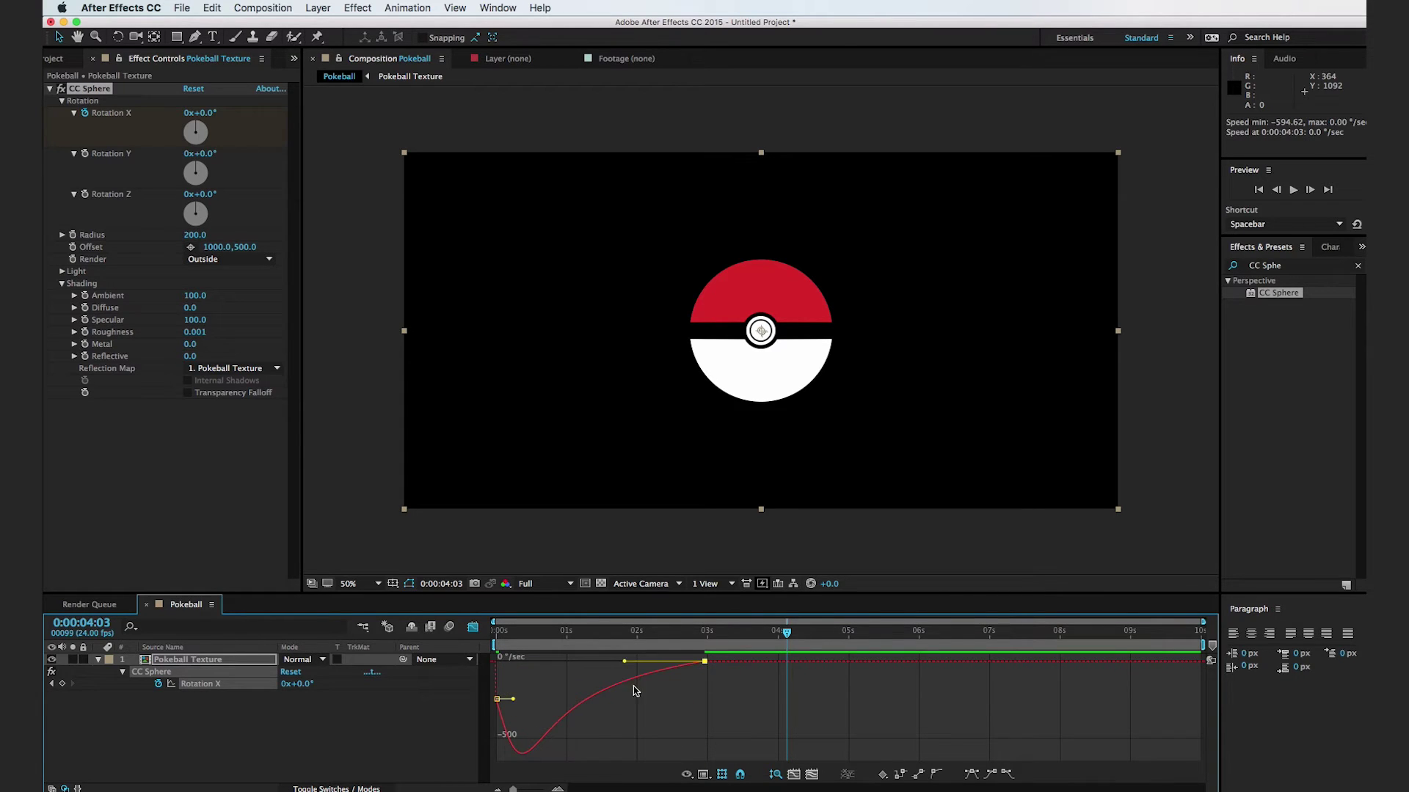
key(space)
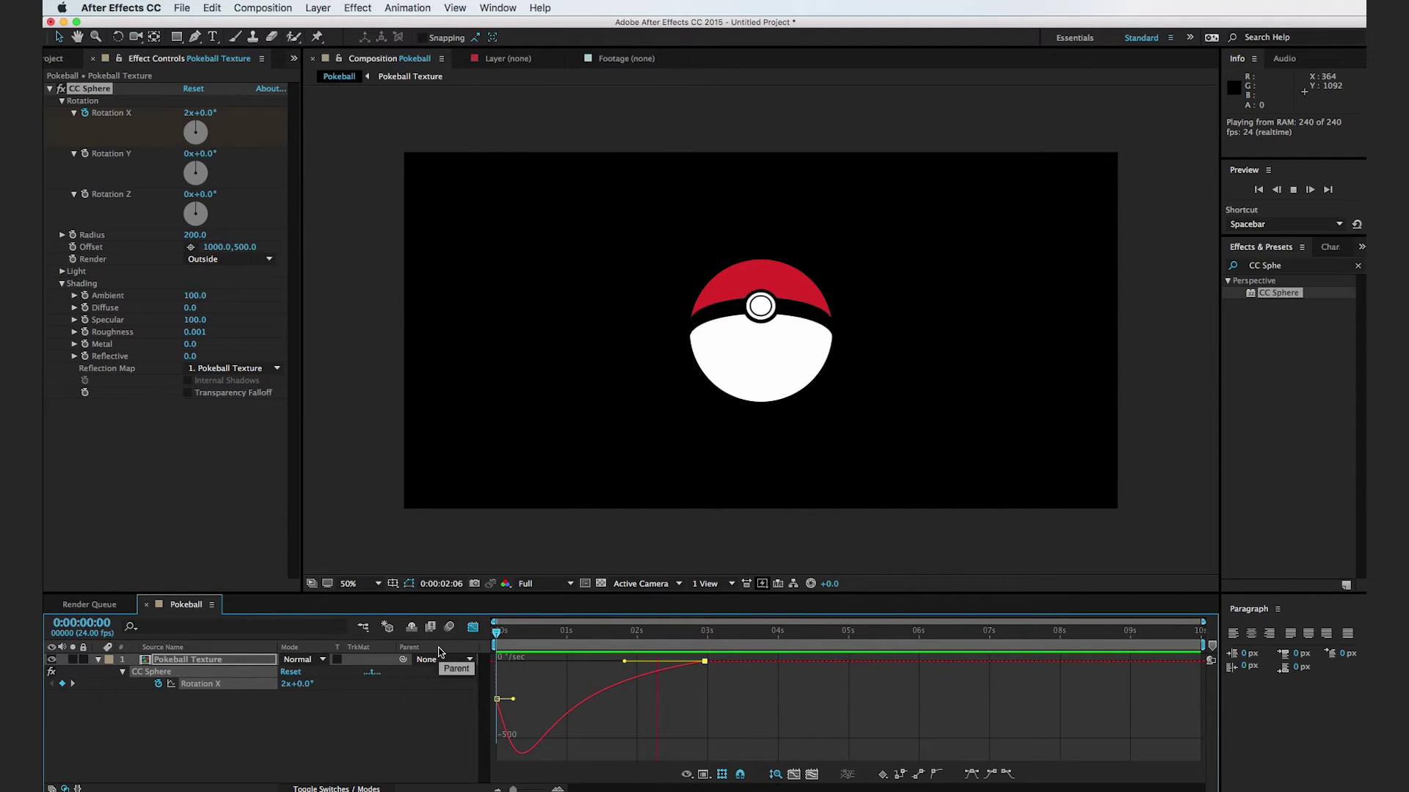
key(space)
click(473, 626)
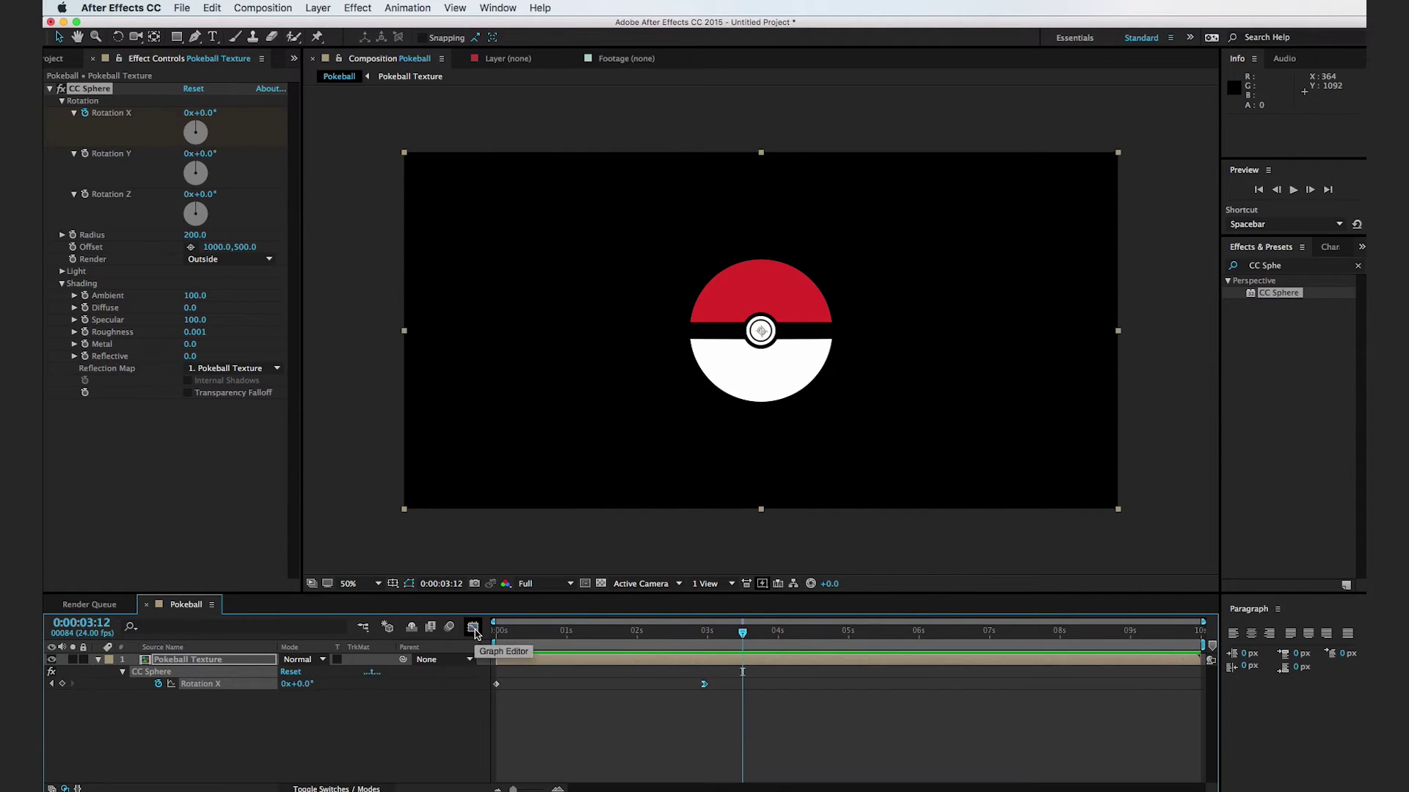
Set the sphere's Rotation Y to 12°, play the spin and collapse the layer's properties
drag(211, 155, 224, 156)
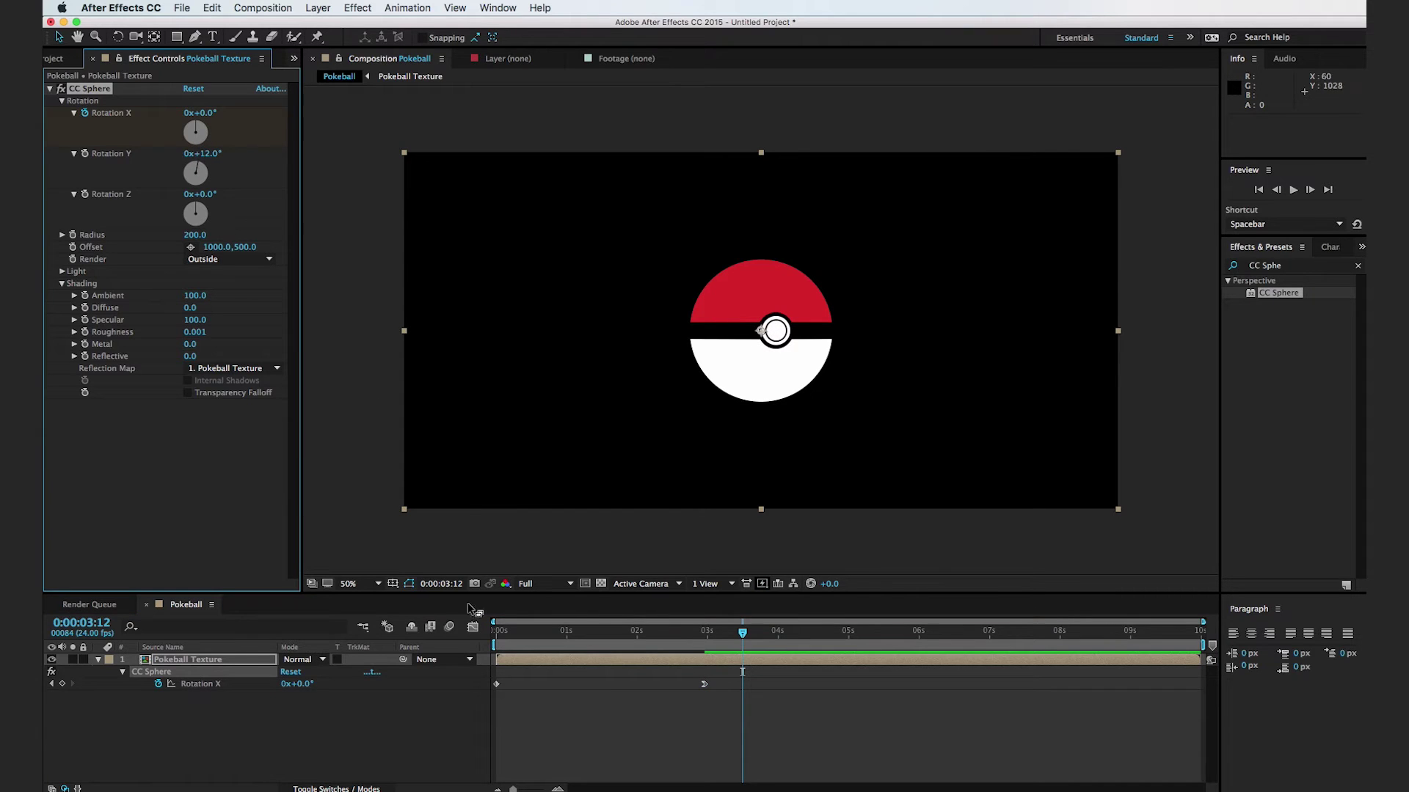
key(space)
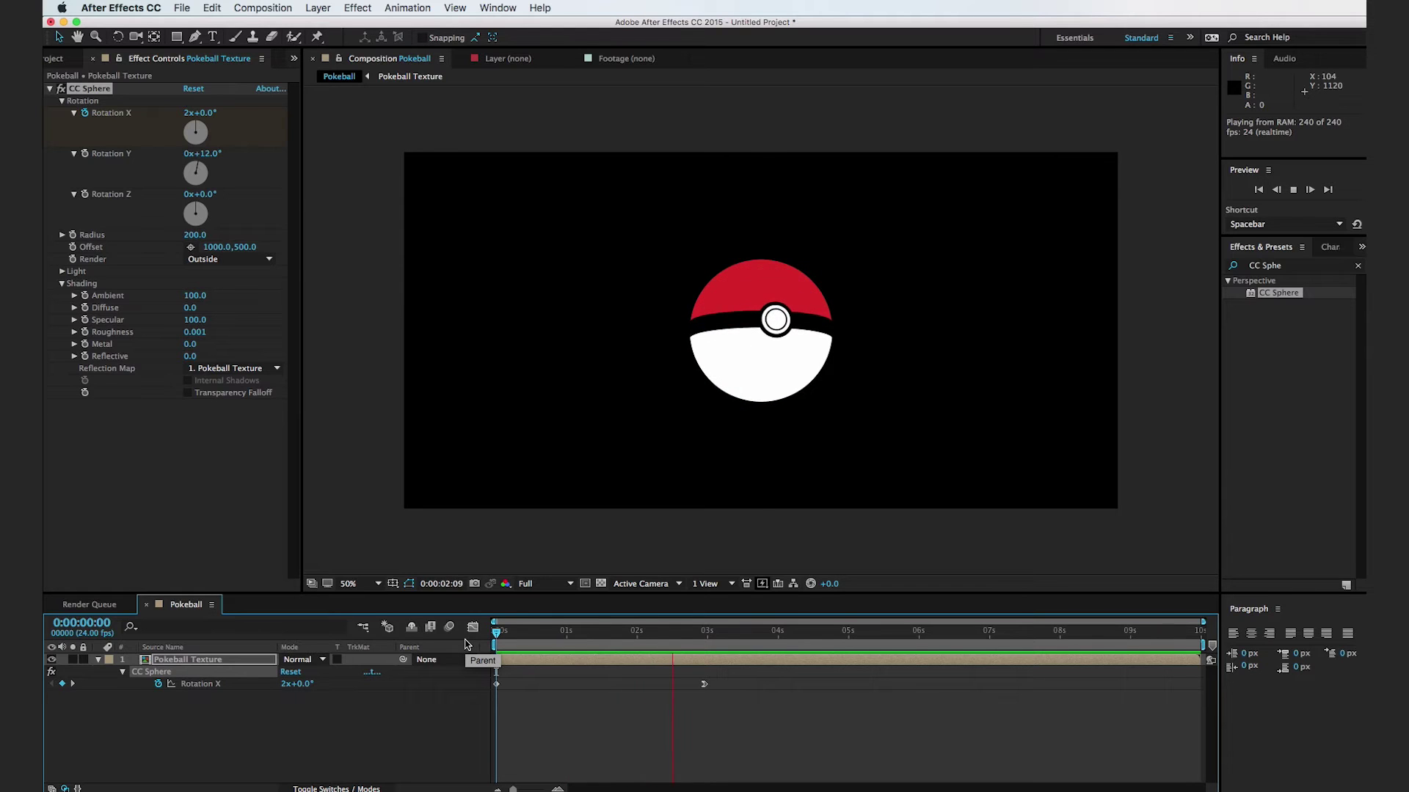
key(space)
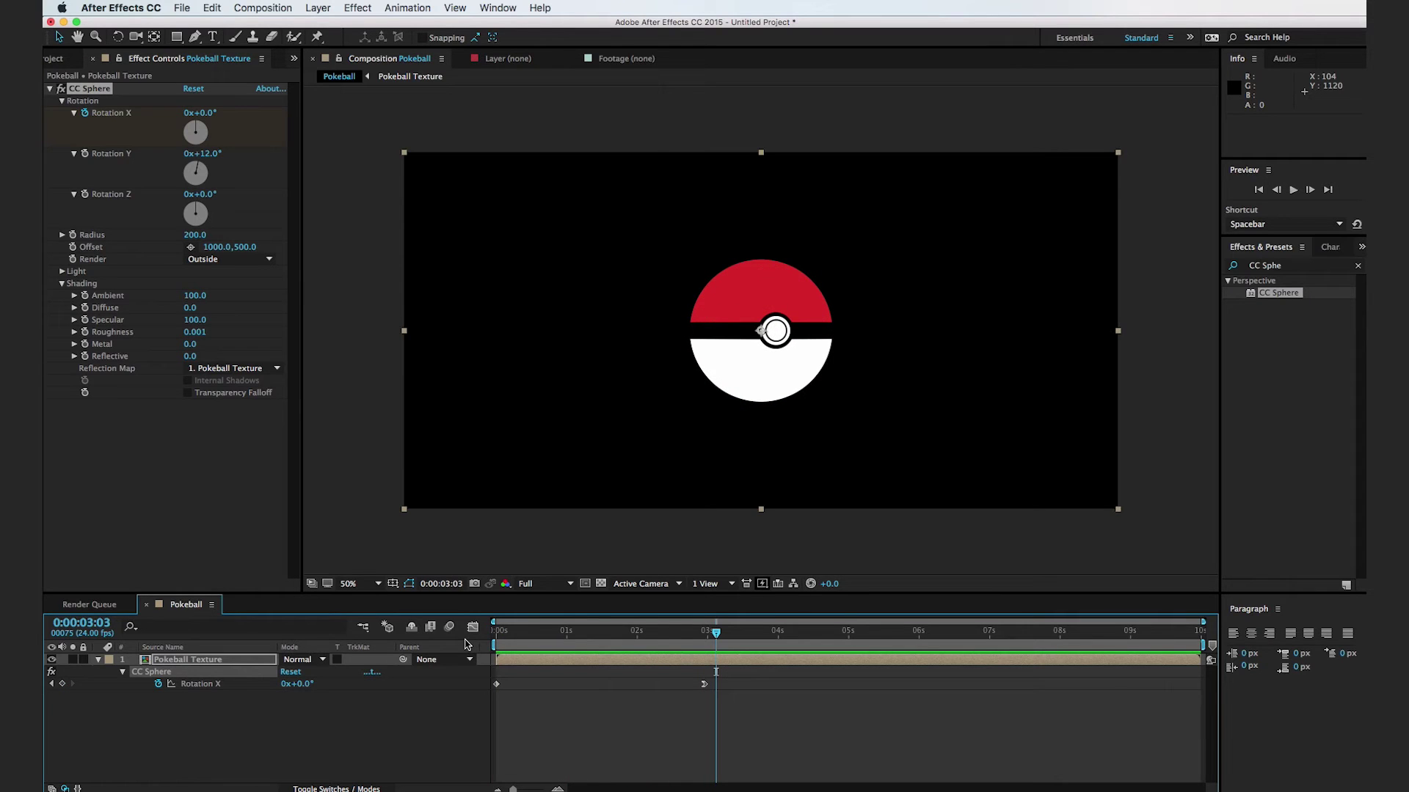
click(99, 660)
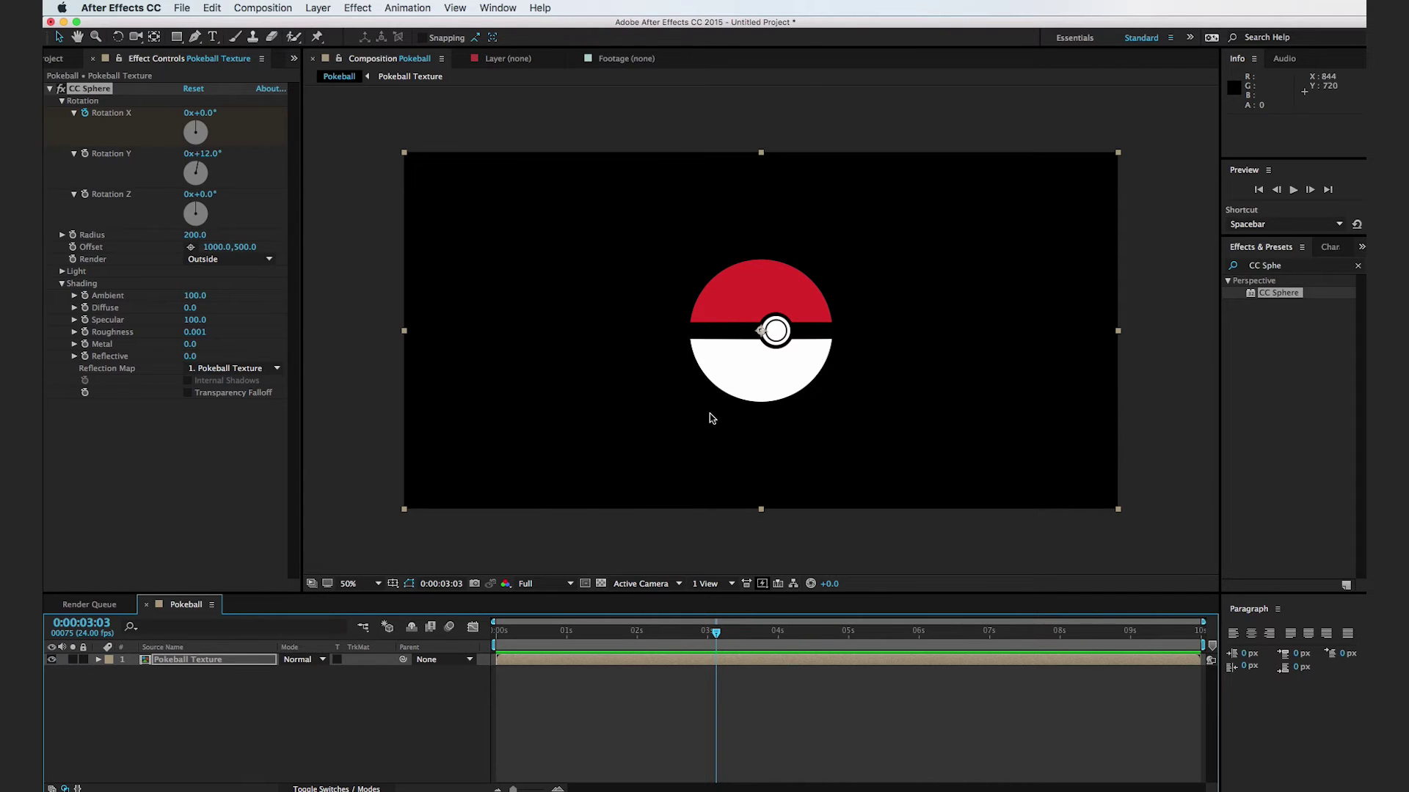
Show the transparency grid to inspect the see-through gaps around the ball's band and button, then hide it again
click(600, 583)
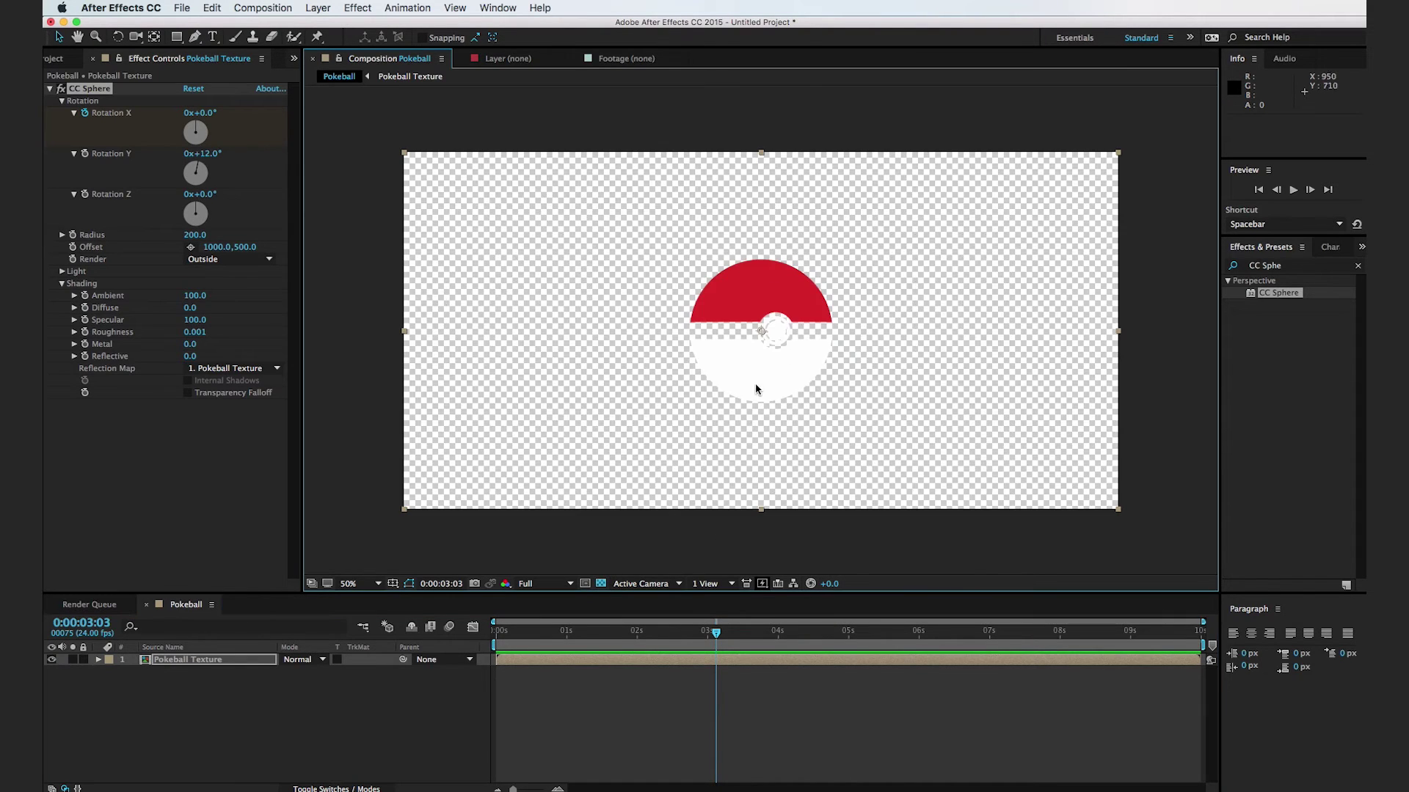
key(period)
key(period)
key(period)
key(period)
key(comma)
key(comma)
key(comma)
click(600, 583)
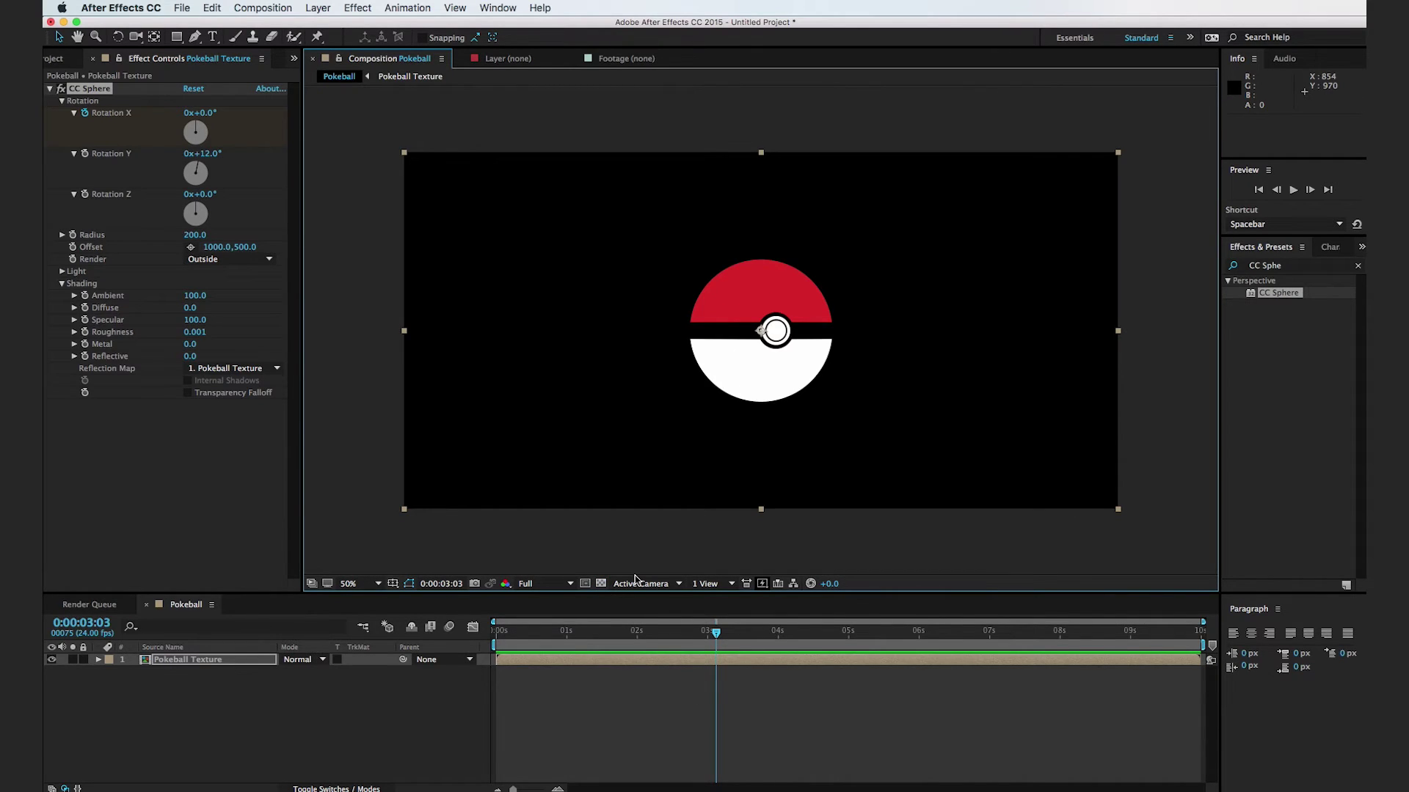
Create a new 2000 × 1000 px solid in dark gray #363636
key(super+y)
click(1084, 558)
drag(1035, 771, 914, 754)
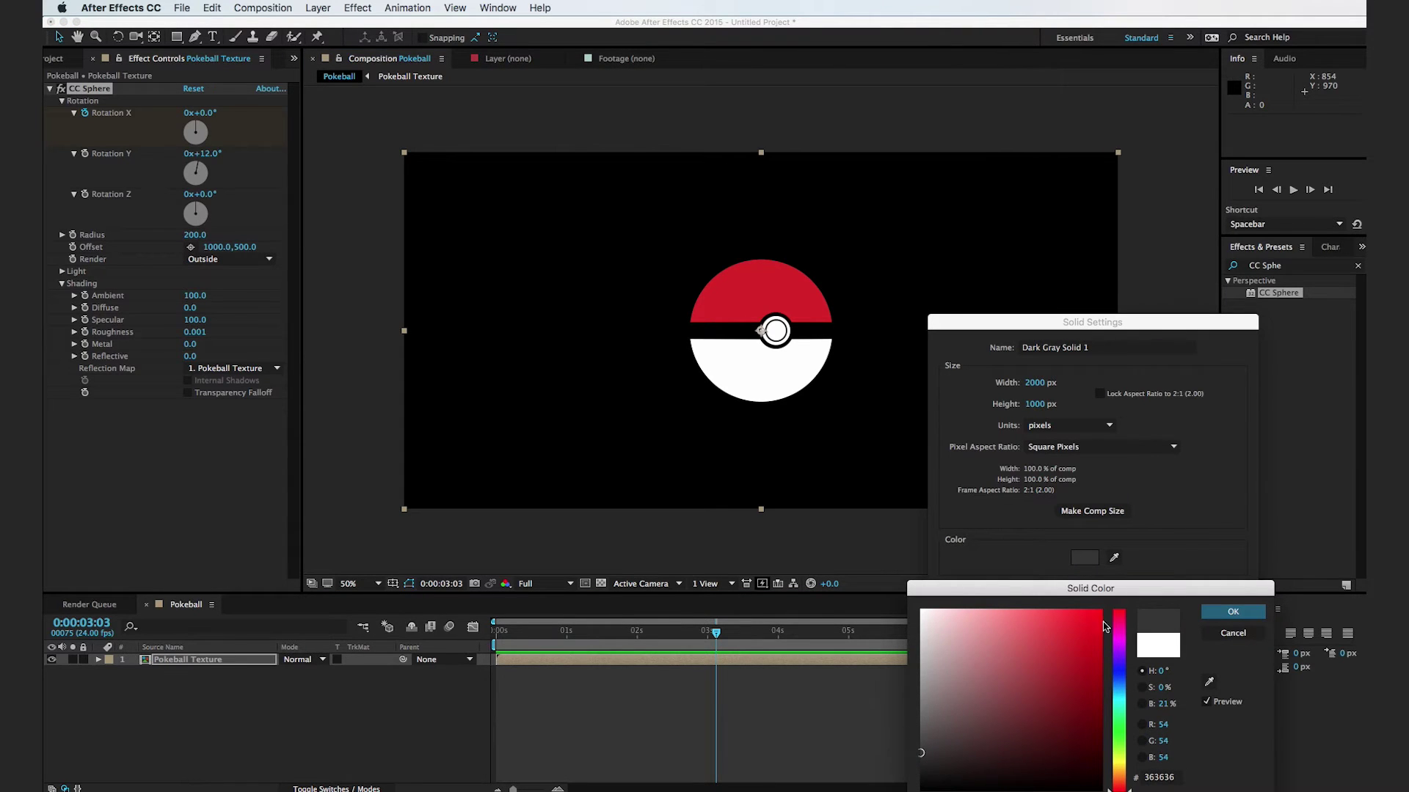
click(1233, 612)
click(1215, 598)
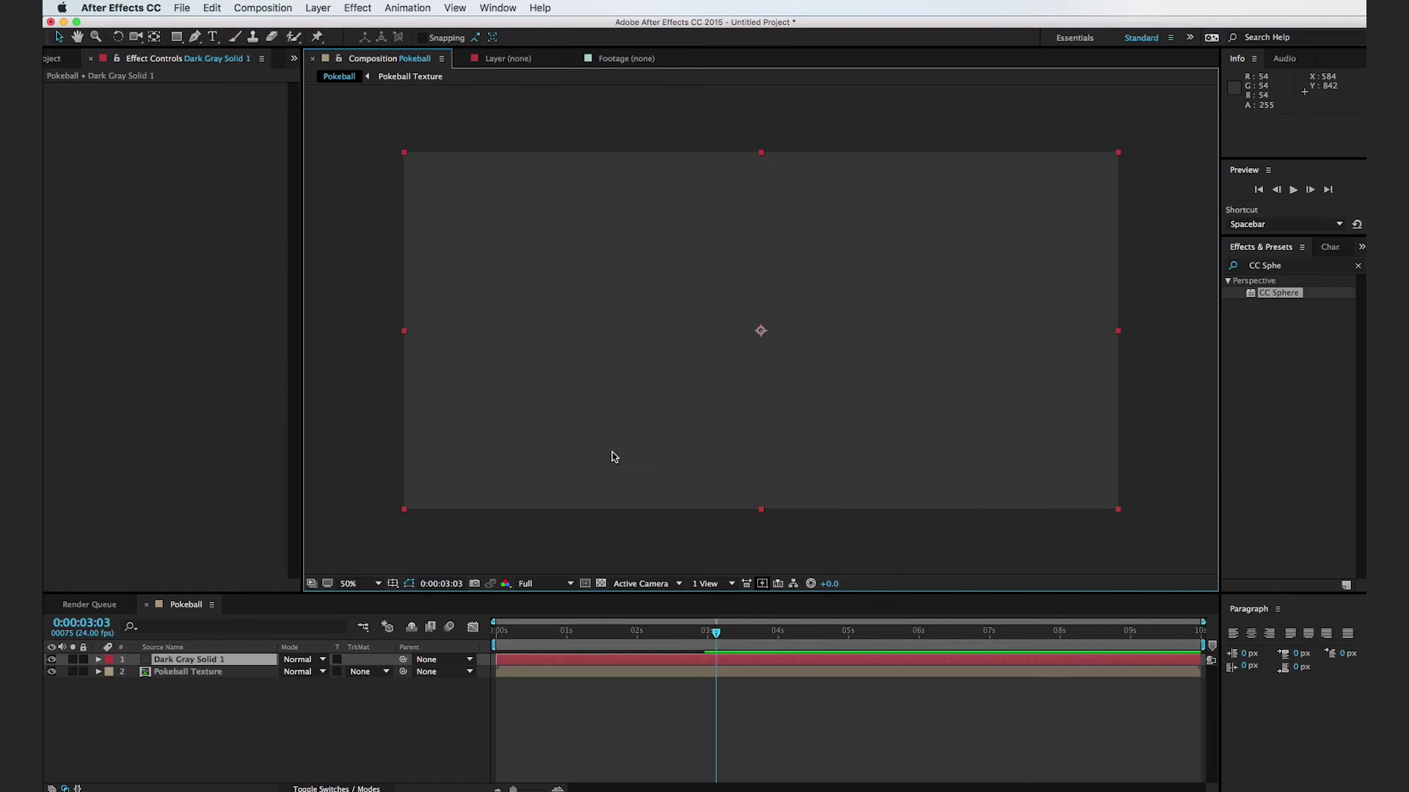
Mask the gray solid with a circle about 455 px wide centred on the ball, and place it beneath the Pokeball Texture layer
drag(179, 35, 231, 74)
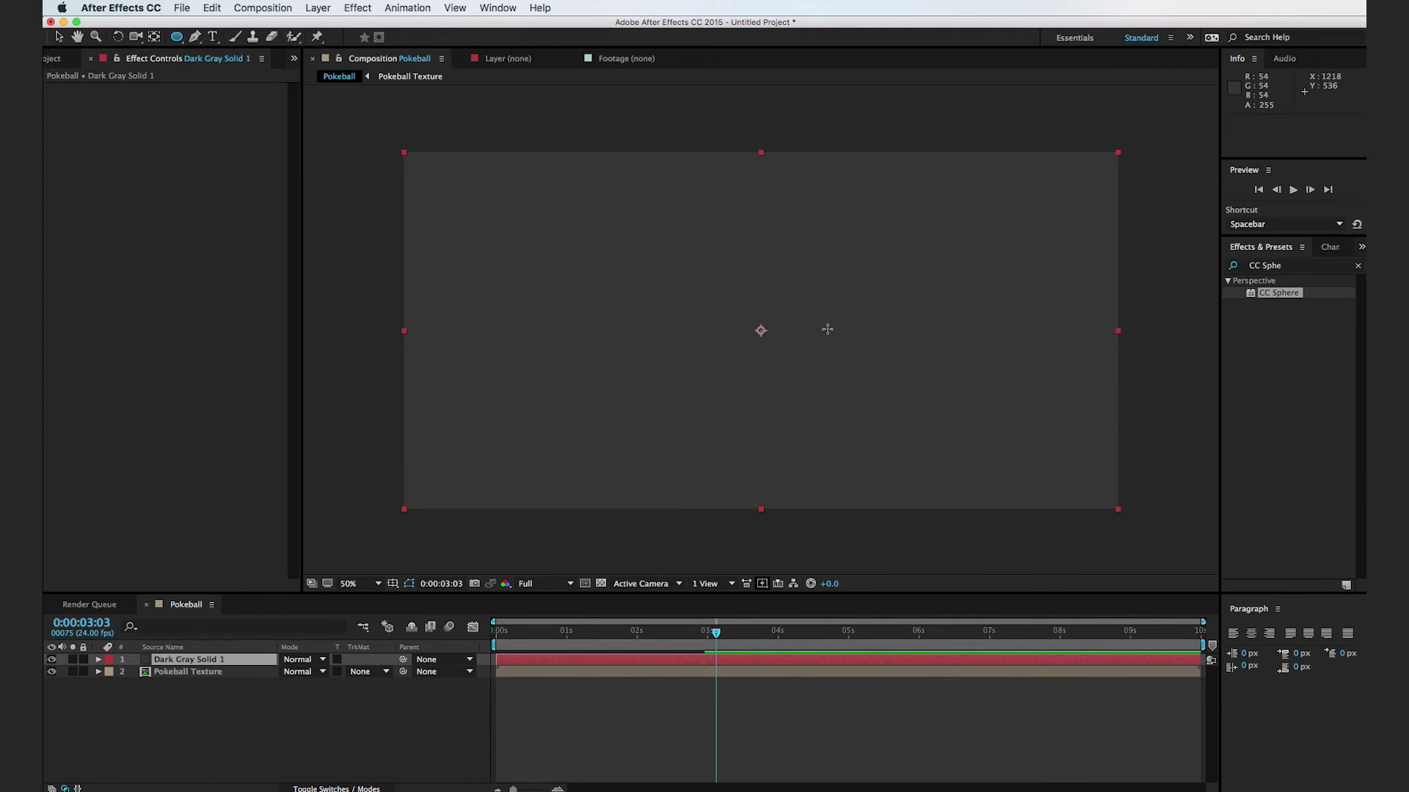
drag(686, 264, 843, 399)
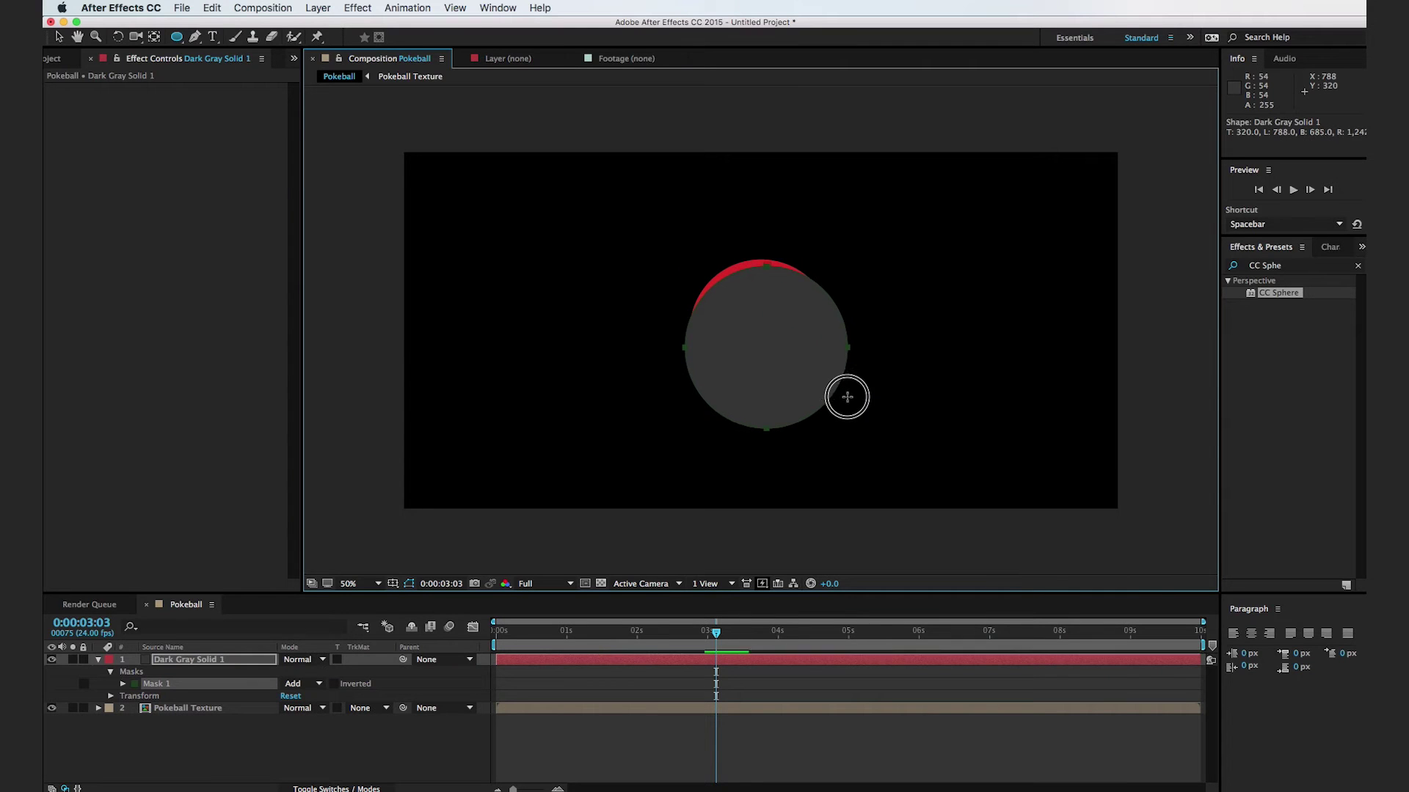
key(v)
drag(844, 343, 837, 333)
drag(249, 659, 251, 743)
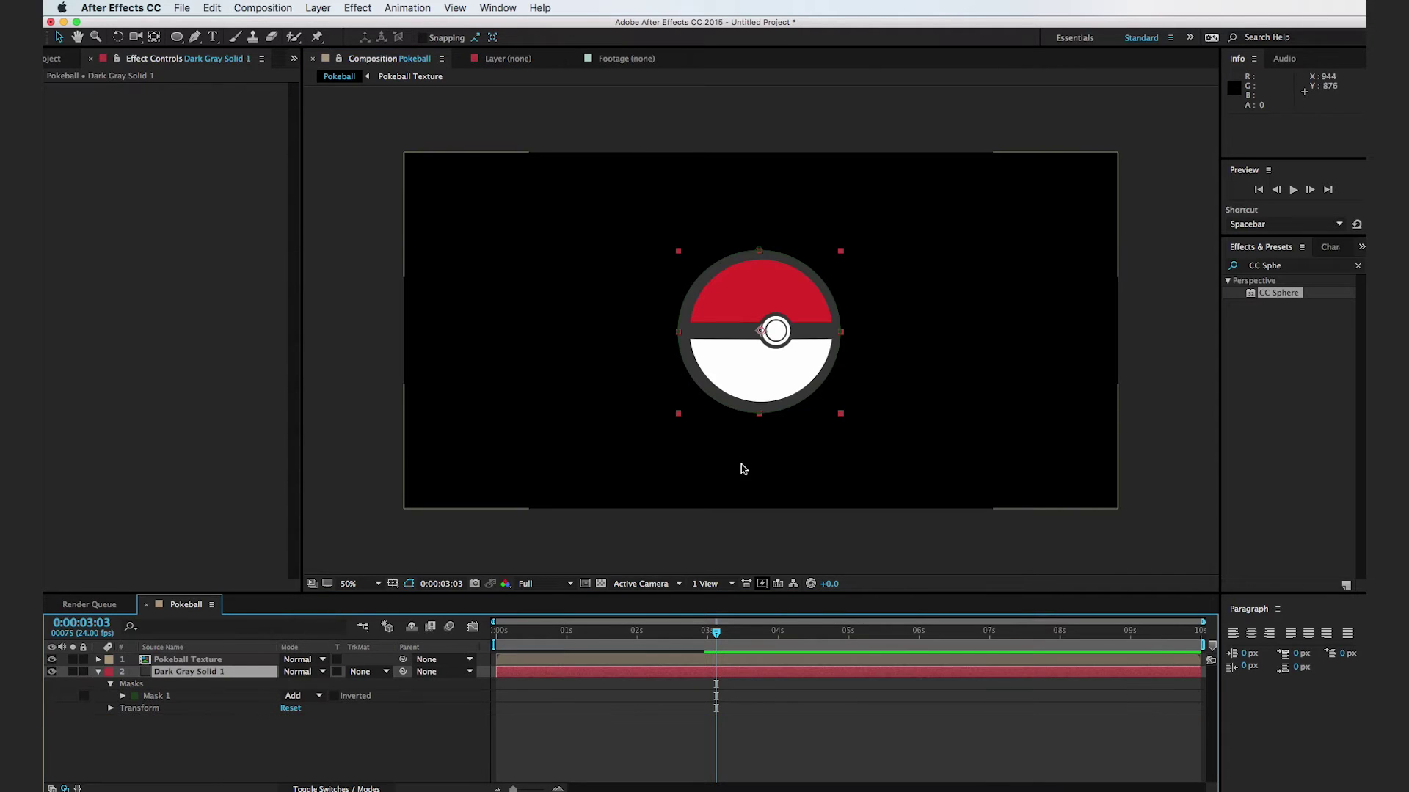
Try nudging the circular mask's points to centre it around the ball, and undo the move
key(period)
click(917, 339)
drag(1009, 149, 526, 556)
drag(758, 498, 764, 494)
key(super+z)
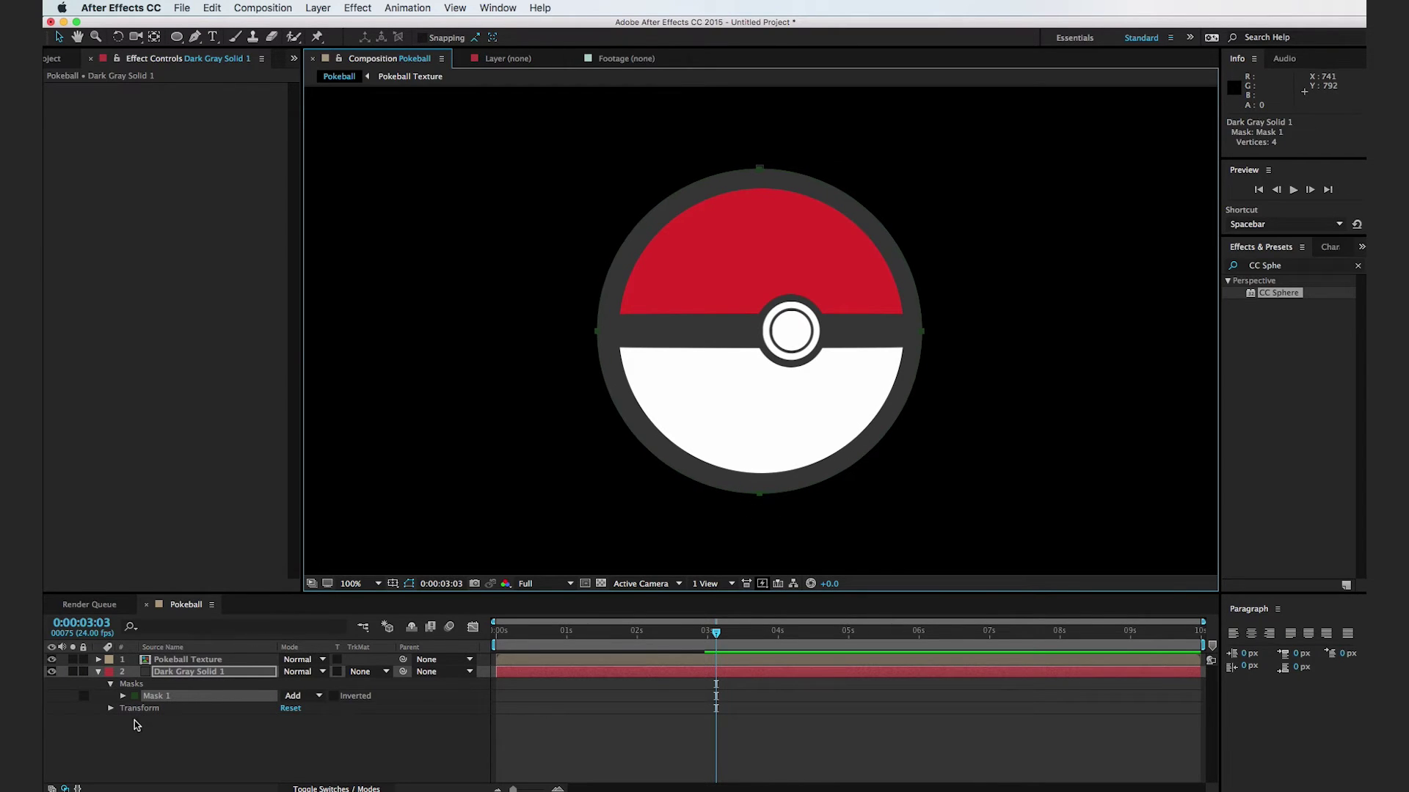
Set the gray solid's Mask Expansion to -15 pixels to thin the outline around the ball
click(123, 697)
drag(299, 750, 278, 752)
click(58, 38)
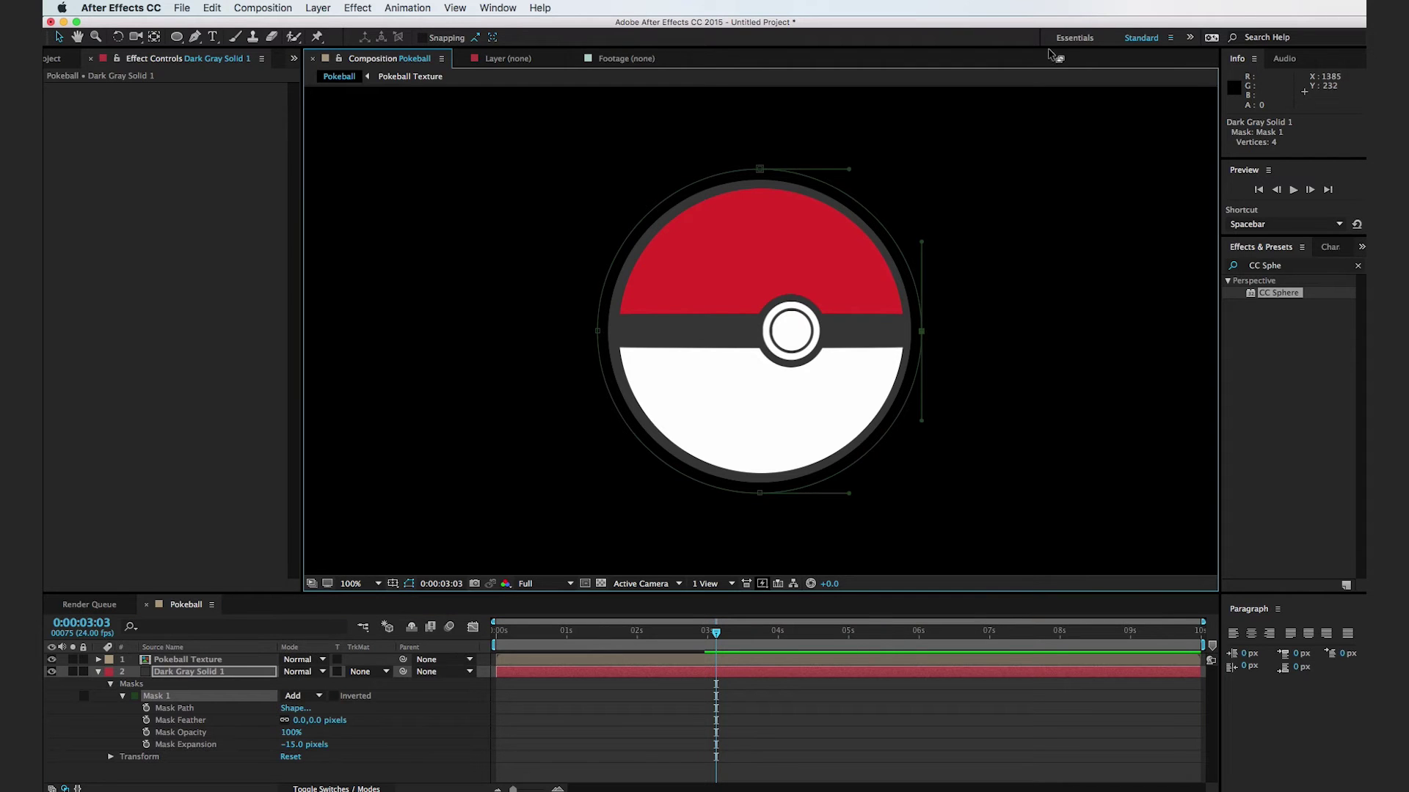
Nudge all points of the circular mask together so the gray outline is even around the ball
drag(1046, 132, 508, 572)
click(760, 493)
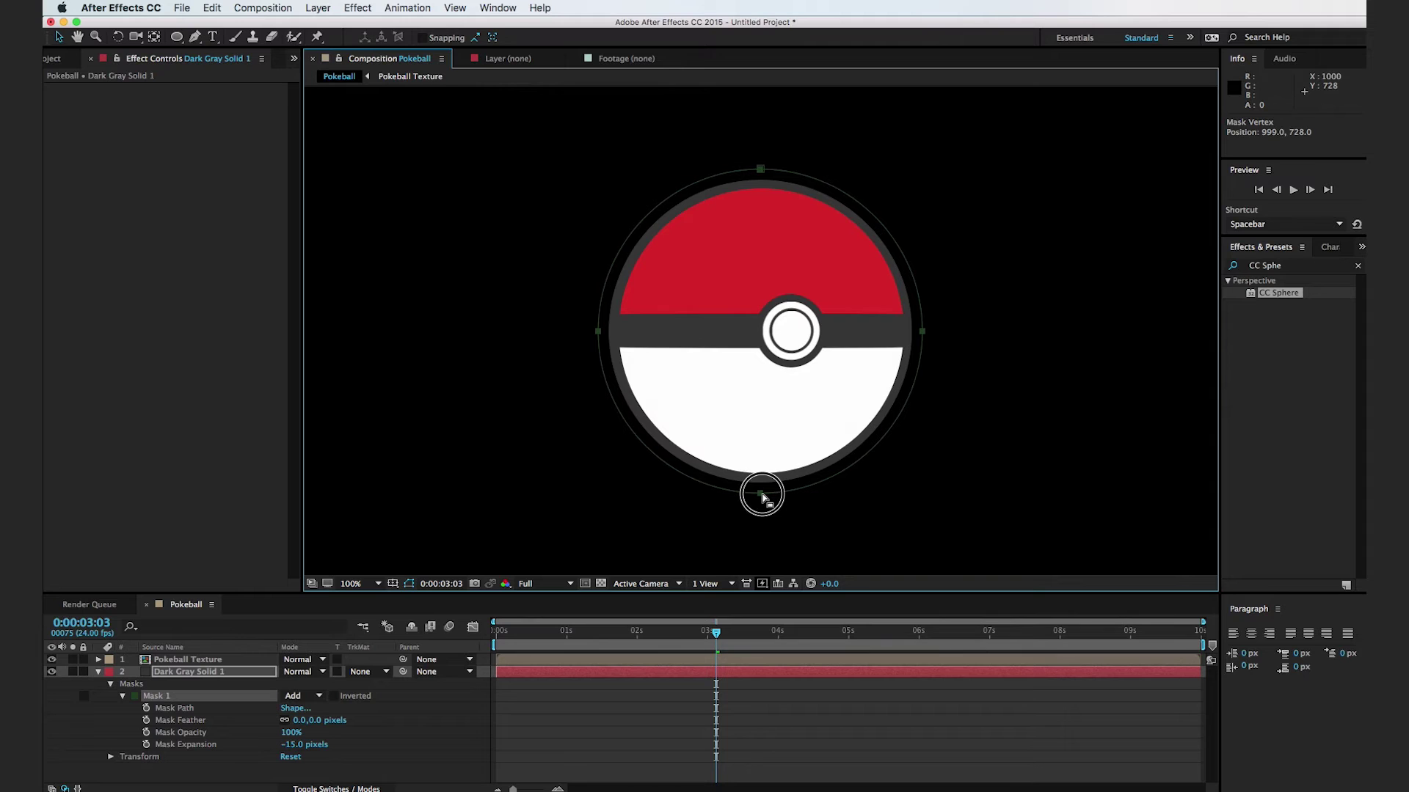
key(comma)
click(1006, 563)
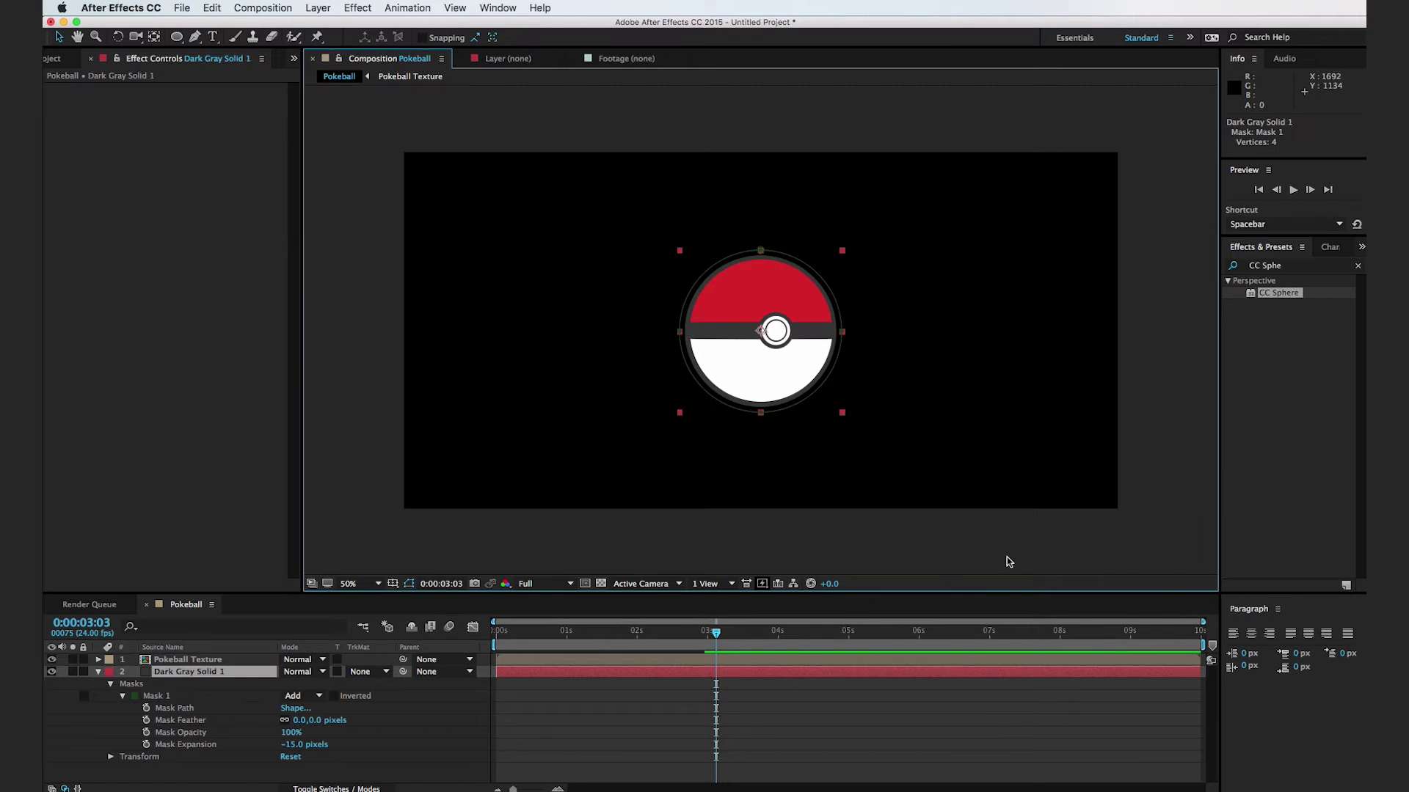
click(1003, 551)
Play the outlined Pokeball's spin from the first frame at a closer view
key(period)
key(Home)
key(space)
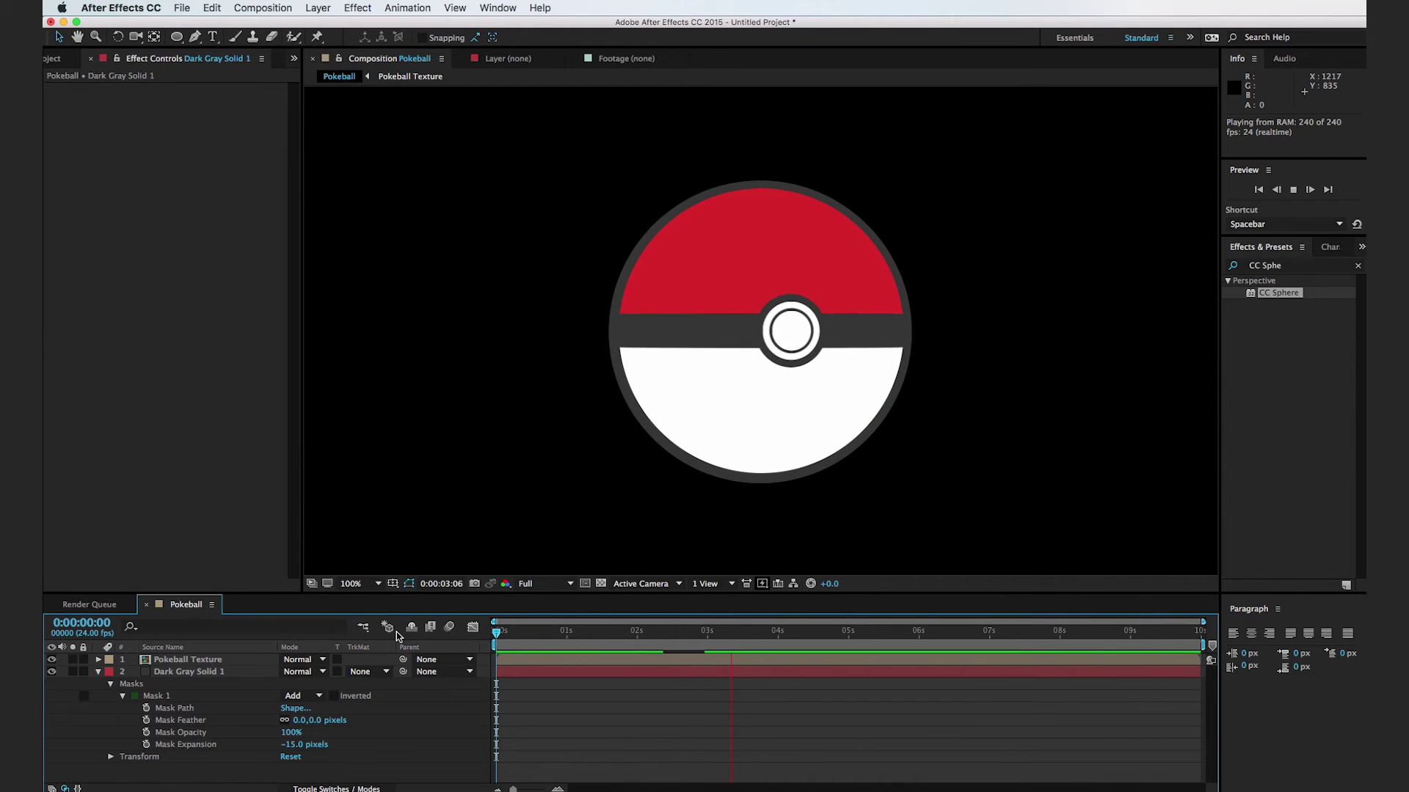
key(space)
Pre-compose the Pokeball Texture and gray solid layers into a composition named "Pokeball Spin", moving all attributes into it
click(149, 695)
click(99, 673)
drag(176, 702, 177, 653)
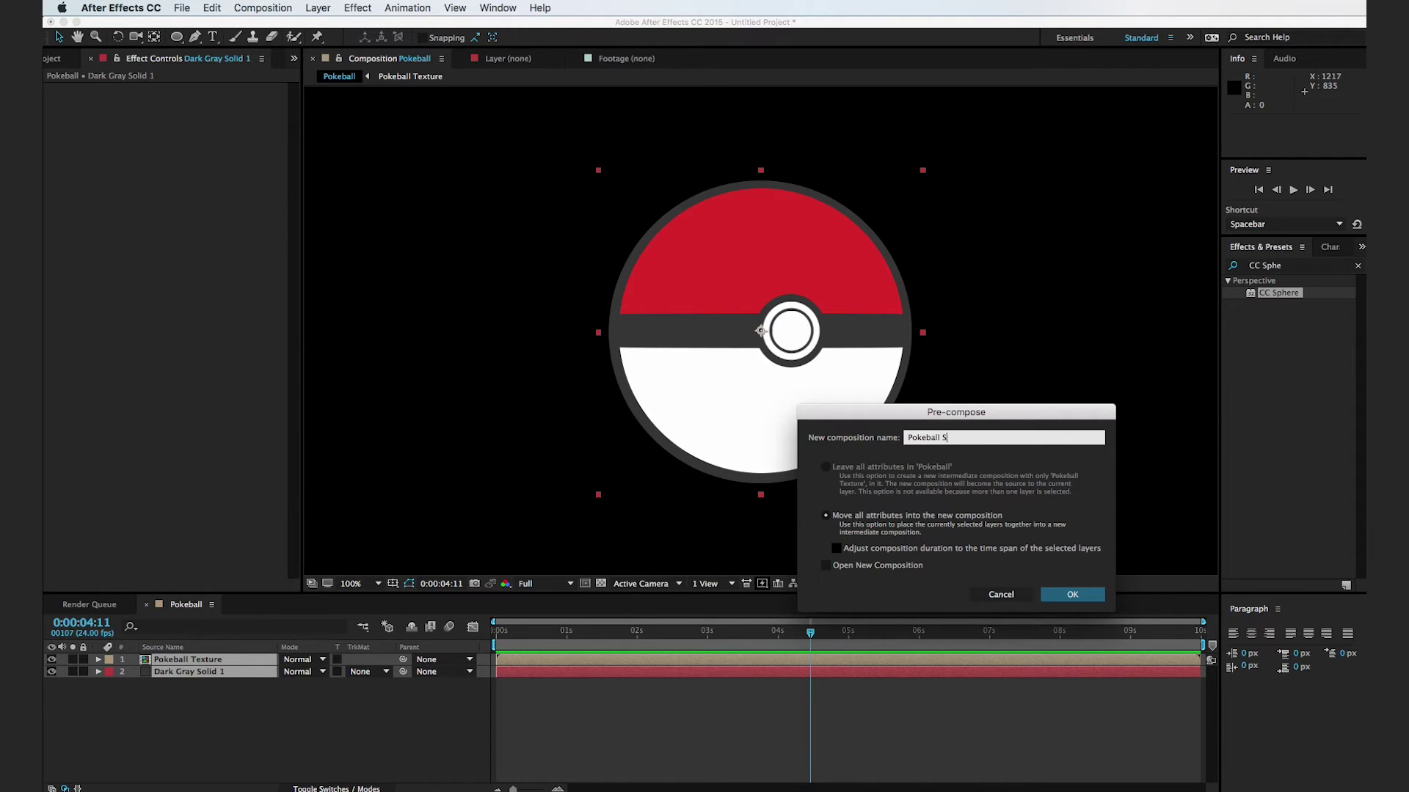
key(Return)
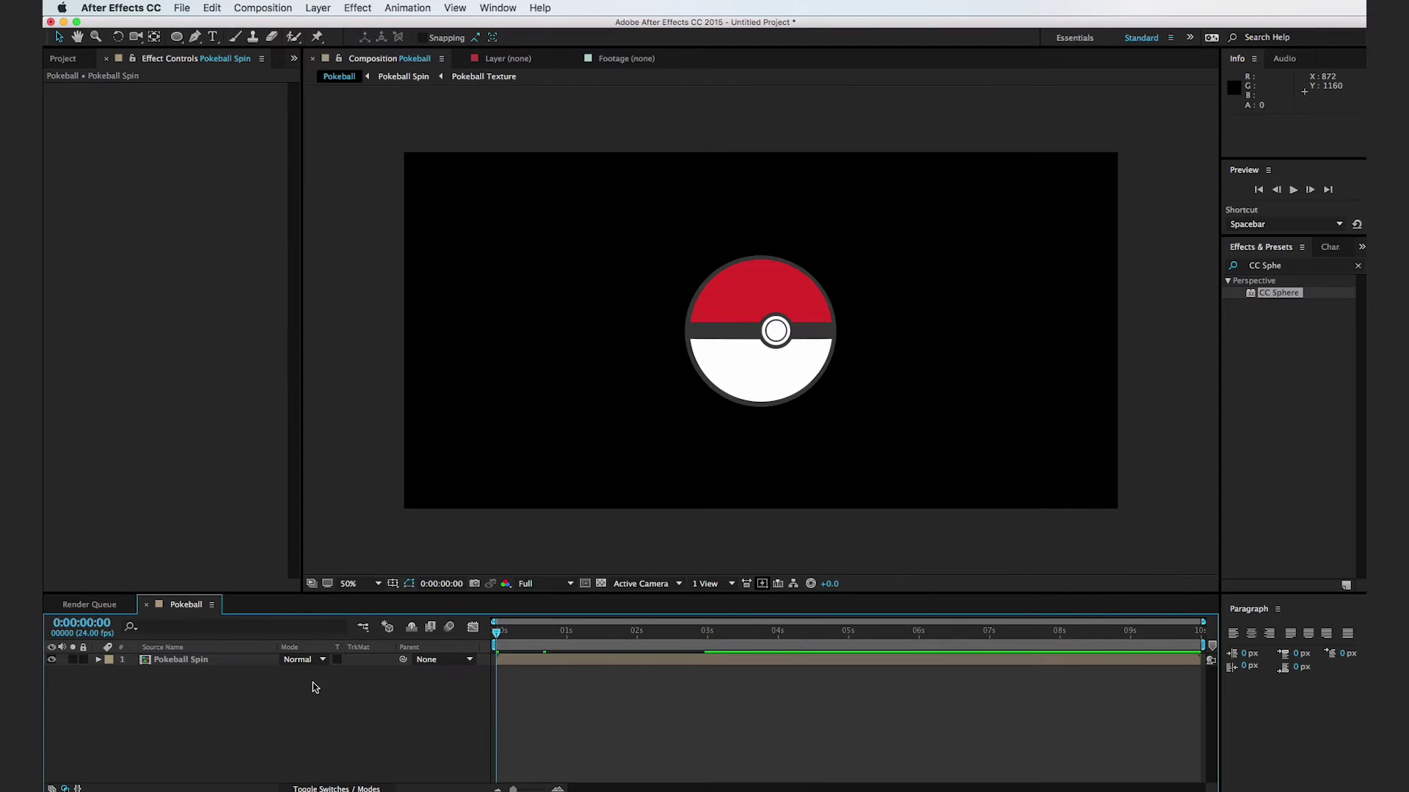
Preview the Pokeball composition's spin and set the composition size to 1920 x 1080 px
key(space)
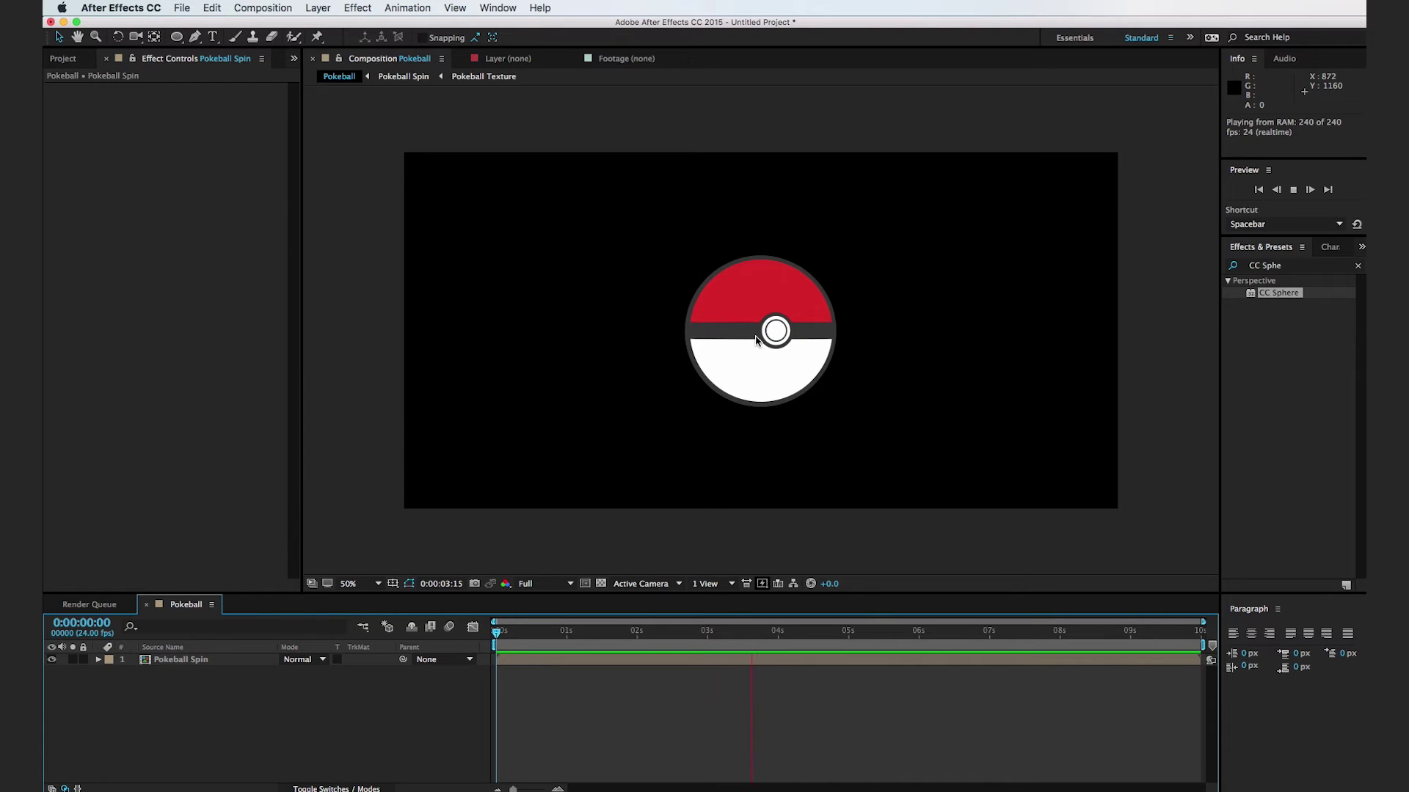
key(space)
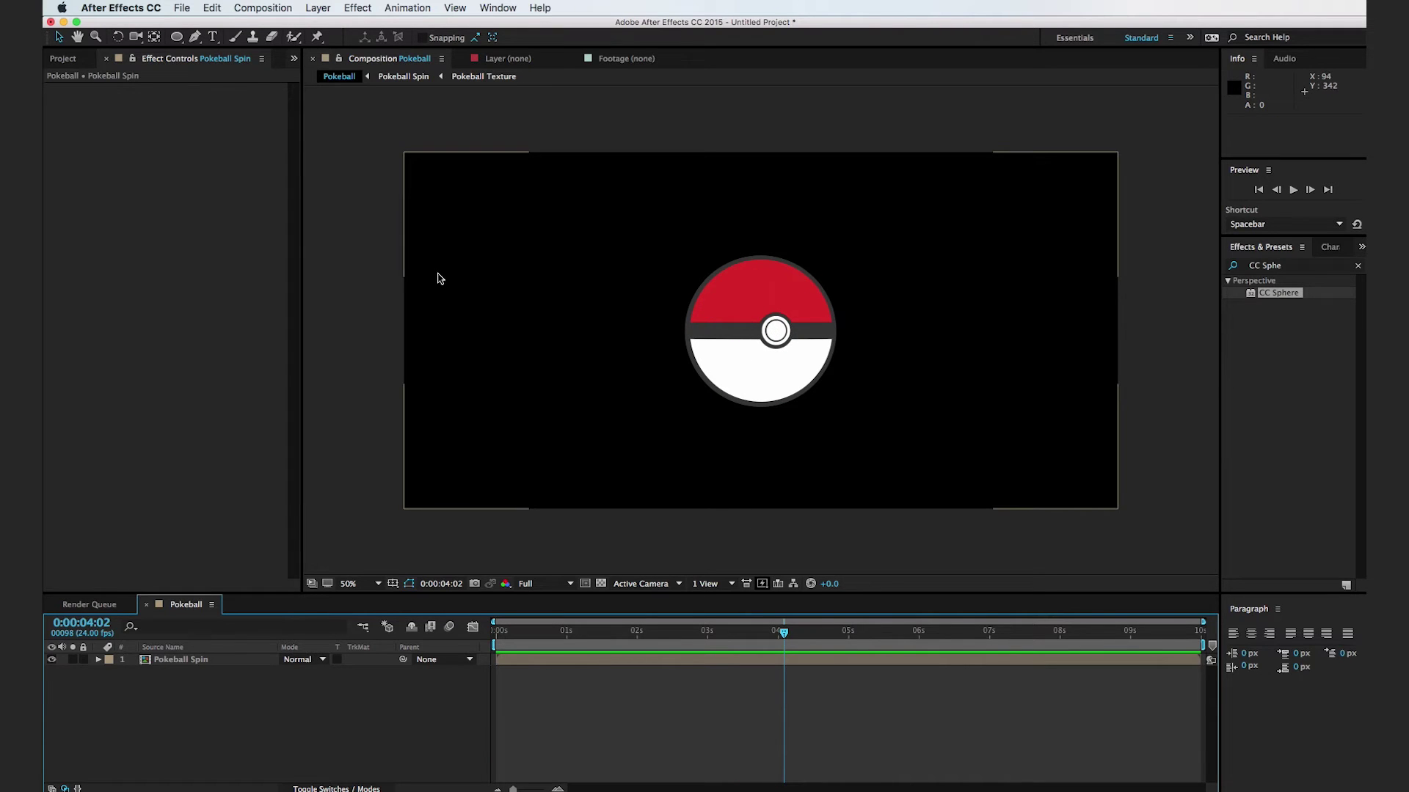
click(262, 7)
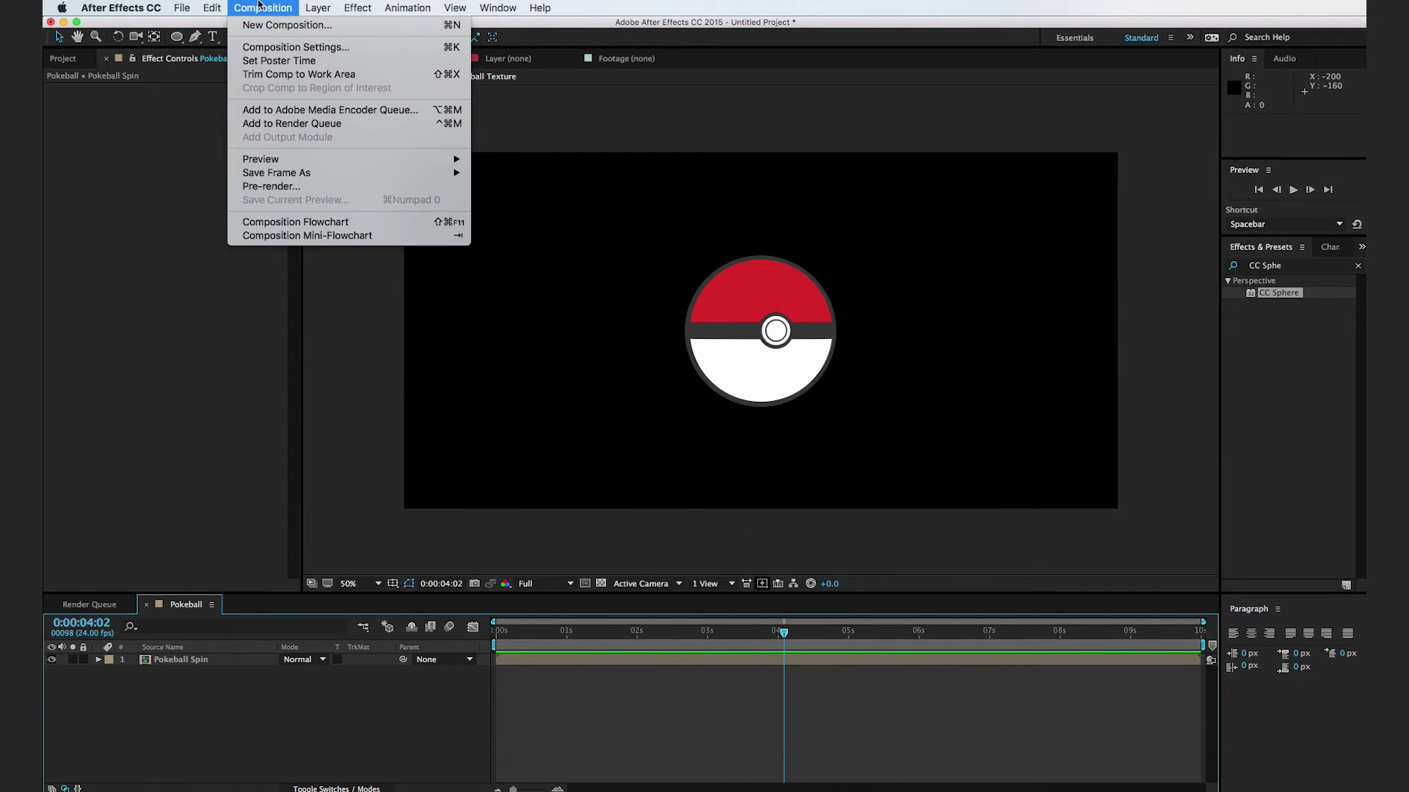
click(294, 48)
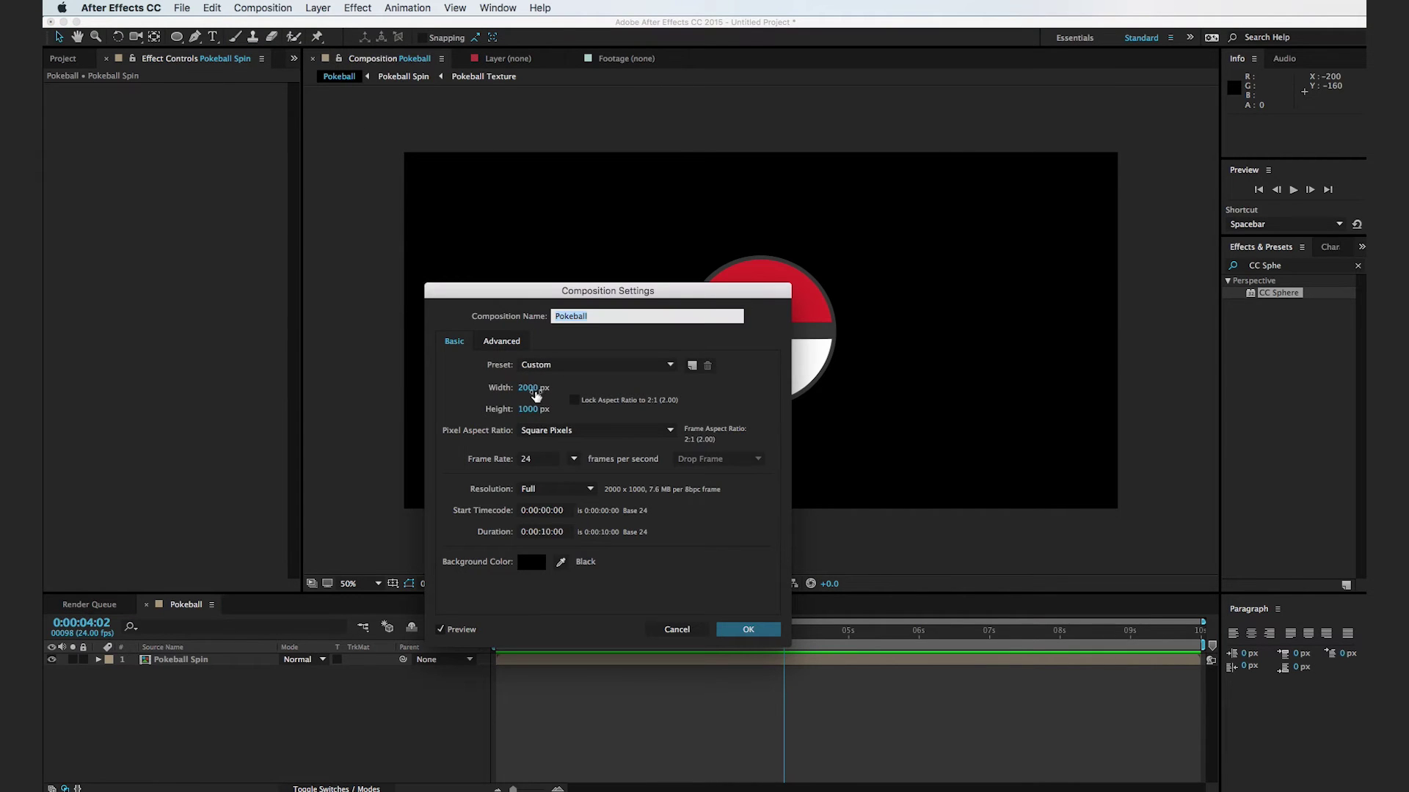
click(535, 393)
text(1920)
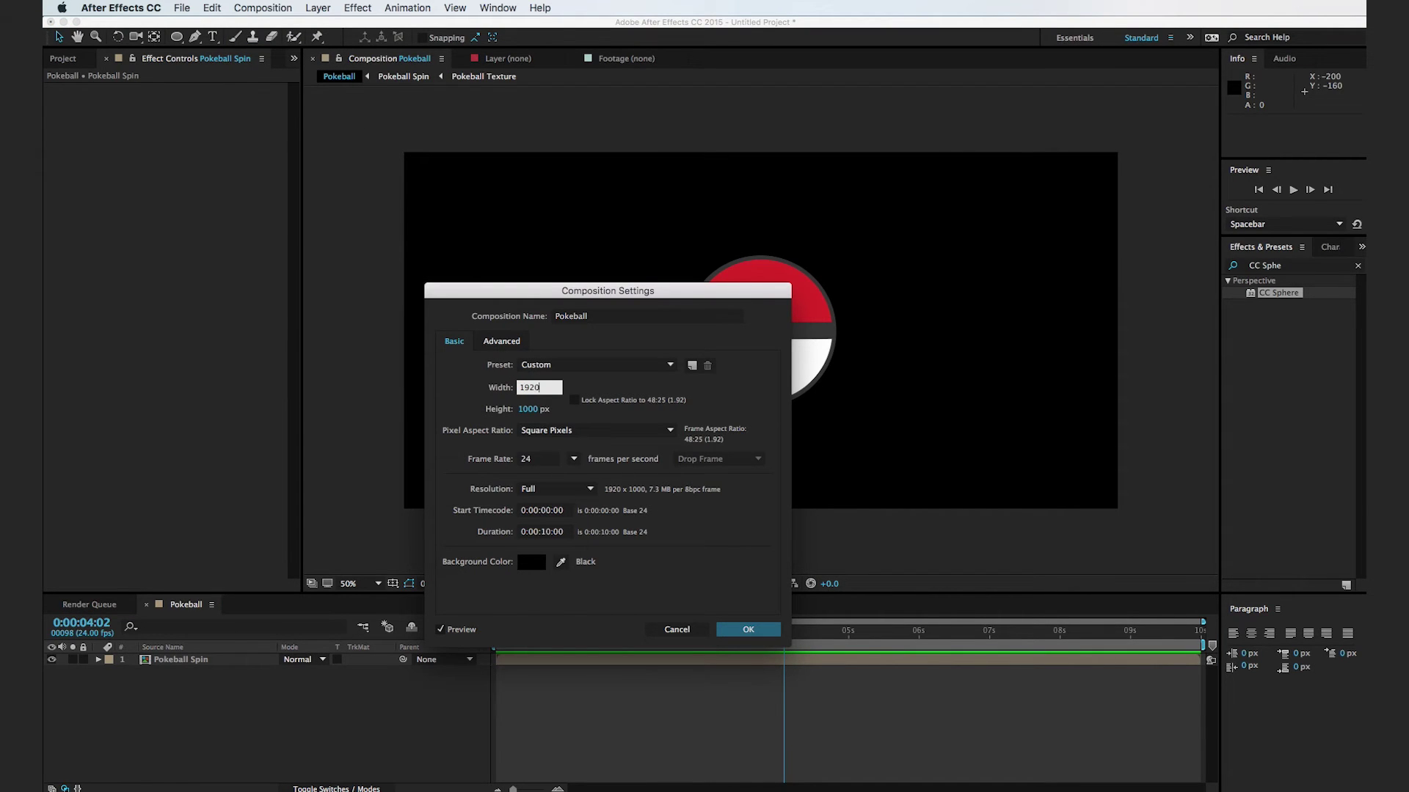
key(Tab)
text(1080)
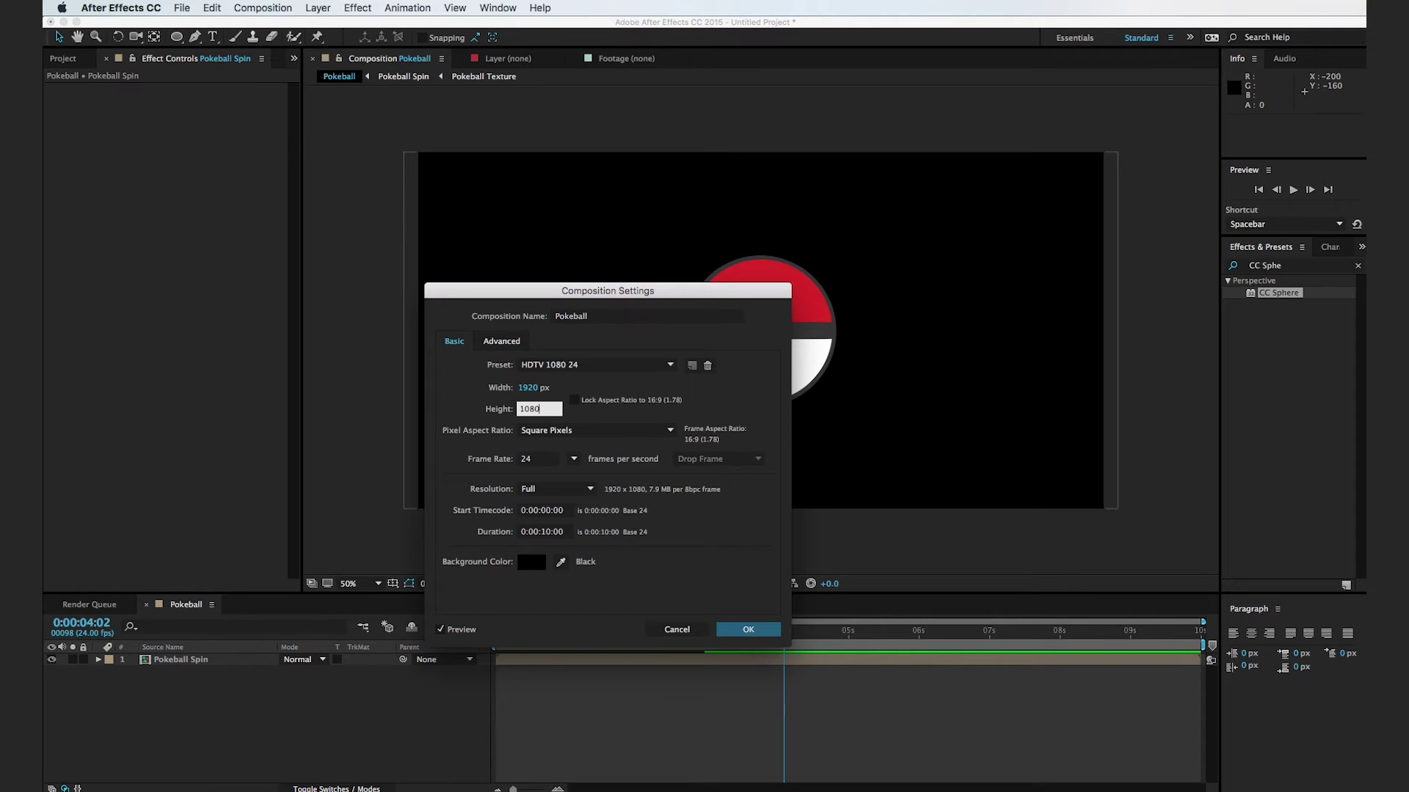
click(741, 630)
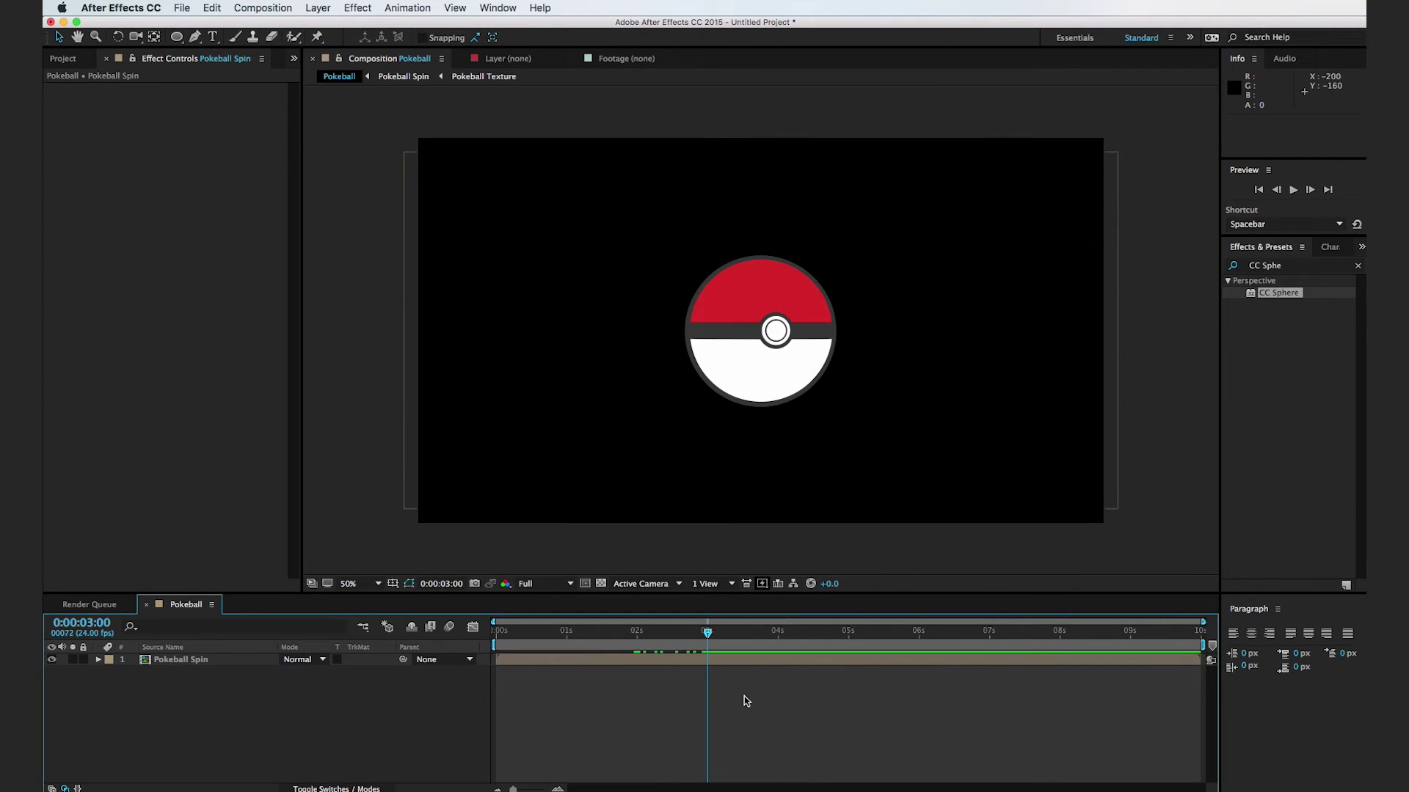
Keyframe the Pokeball Spin layer's Position from 960, 1326 at 0:00:00:00 to 960, 540 at 0:00:02:00
click(703, 634)
drag(703, 634, 636, 653)
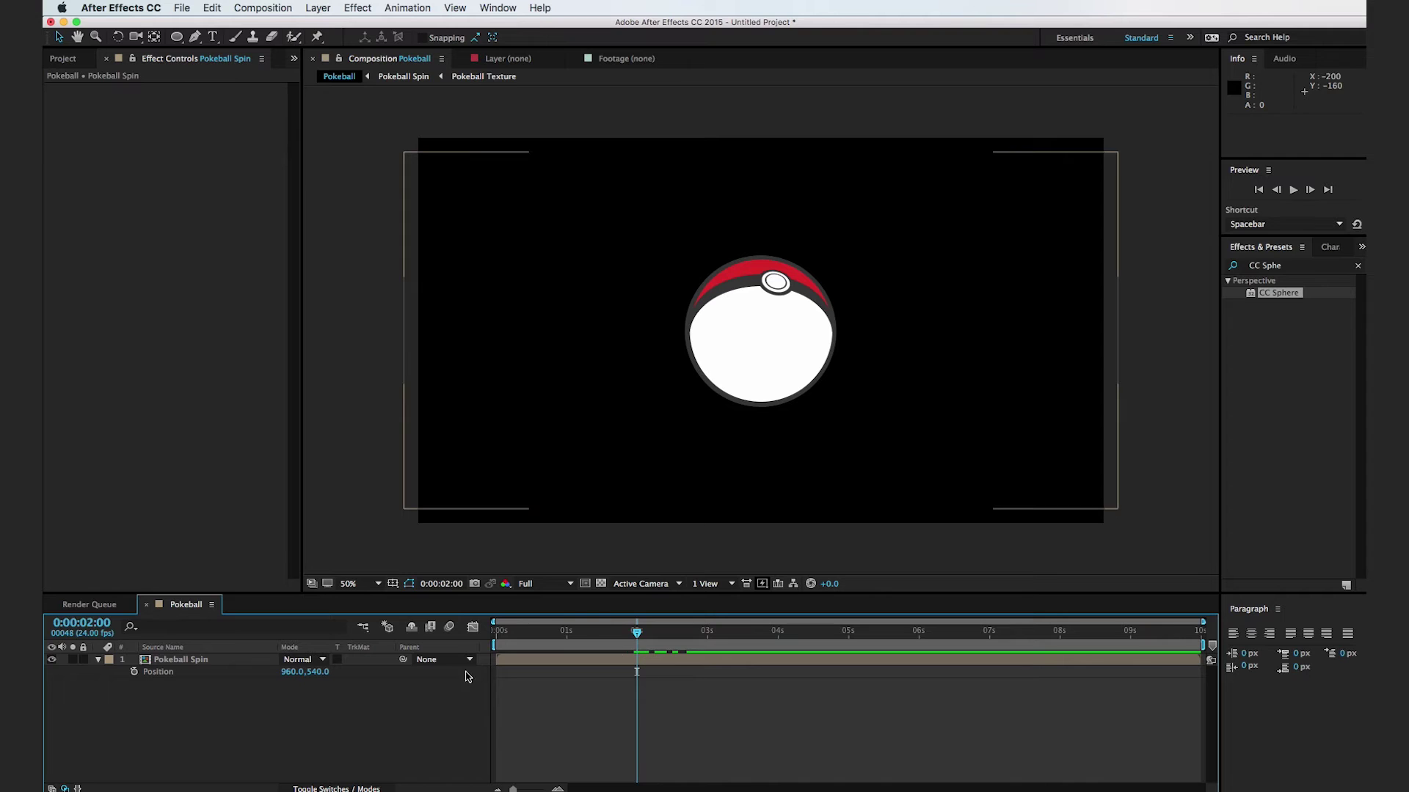
click(135, 673)
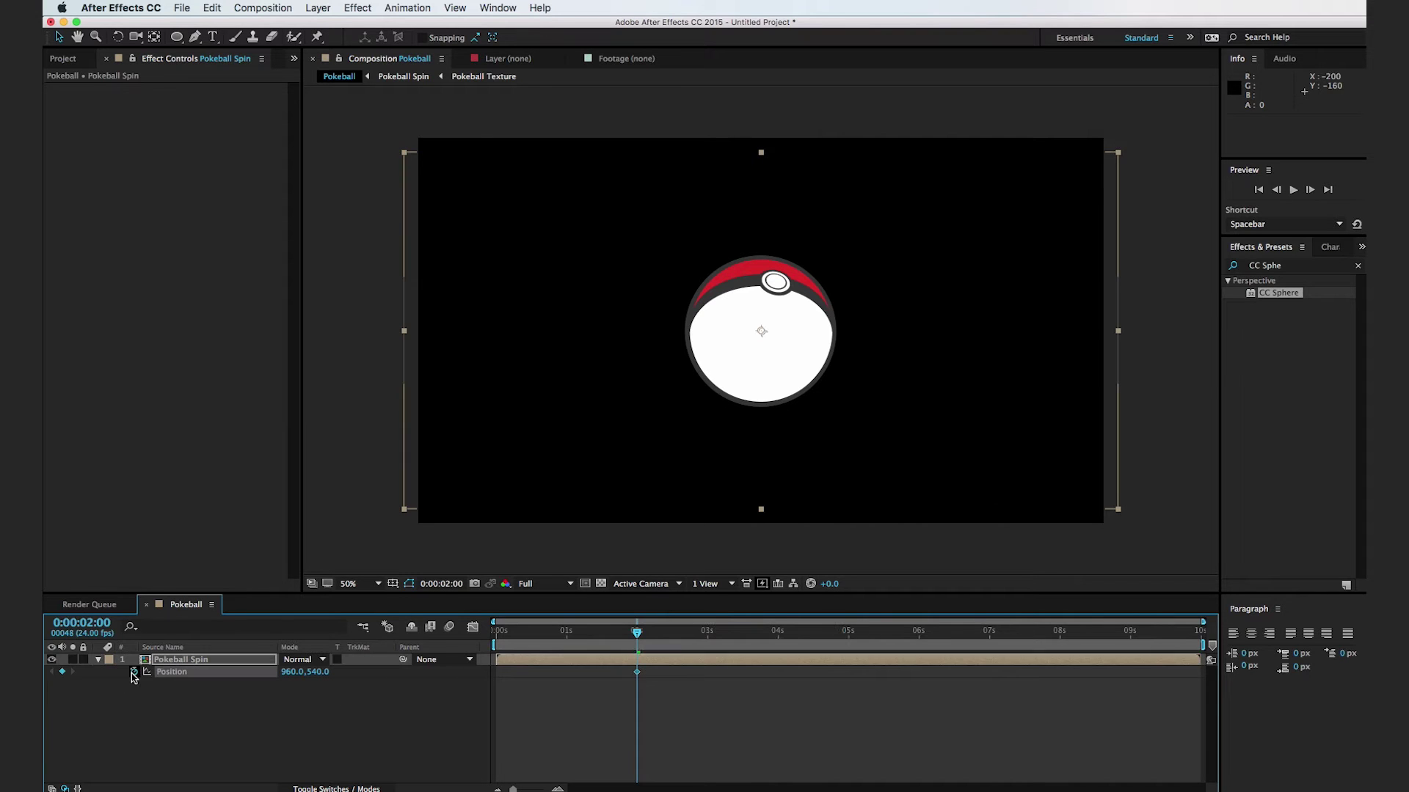
drag(636, 632, 458, 650)
drag(321, 672, 860, 697)
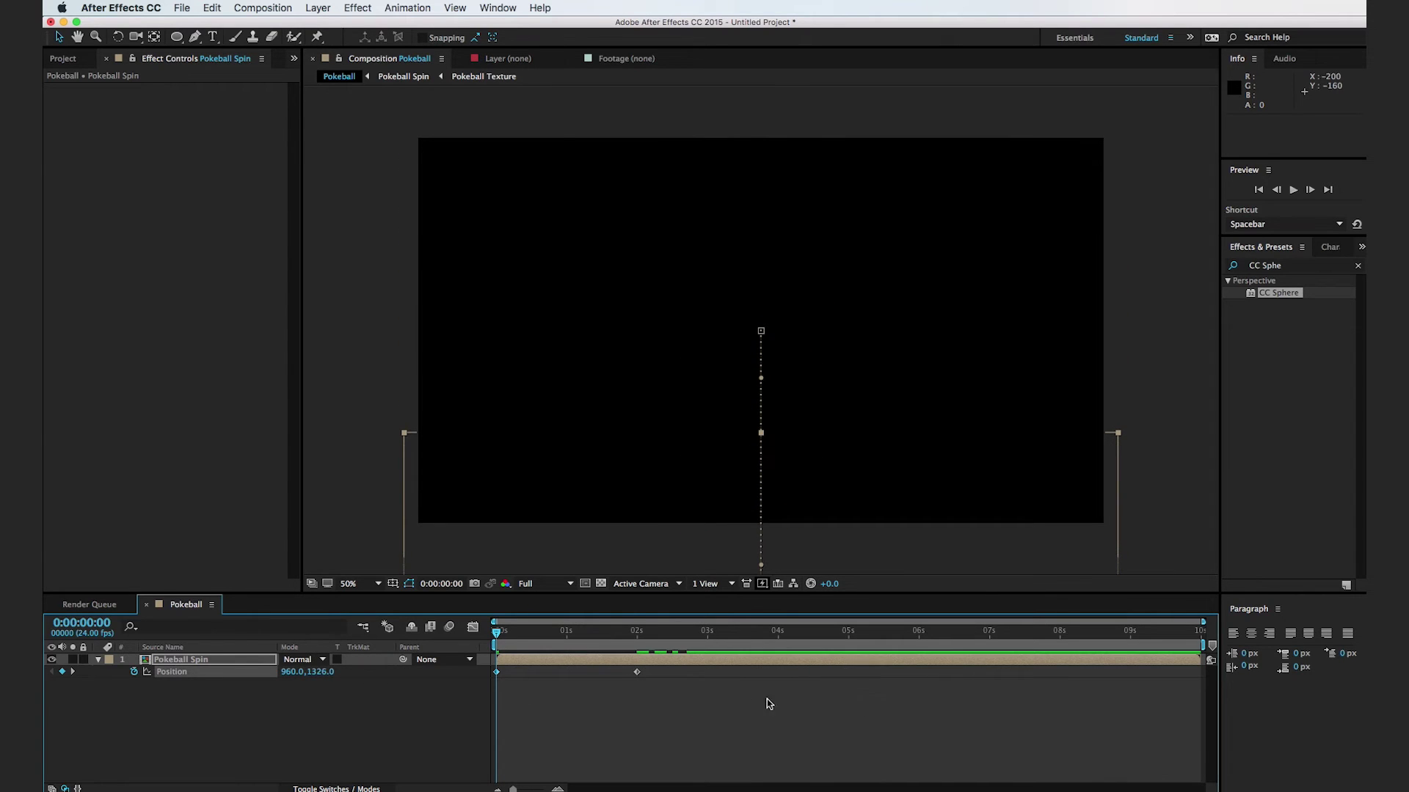
Add a Position keyframe at 0:00:01:06 that raises the ball slightly above the frame's center, and scrub through its settling motion
drag(567, 645, 586, 640)
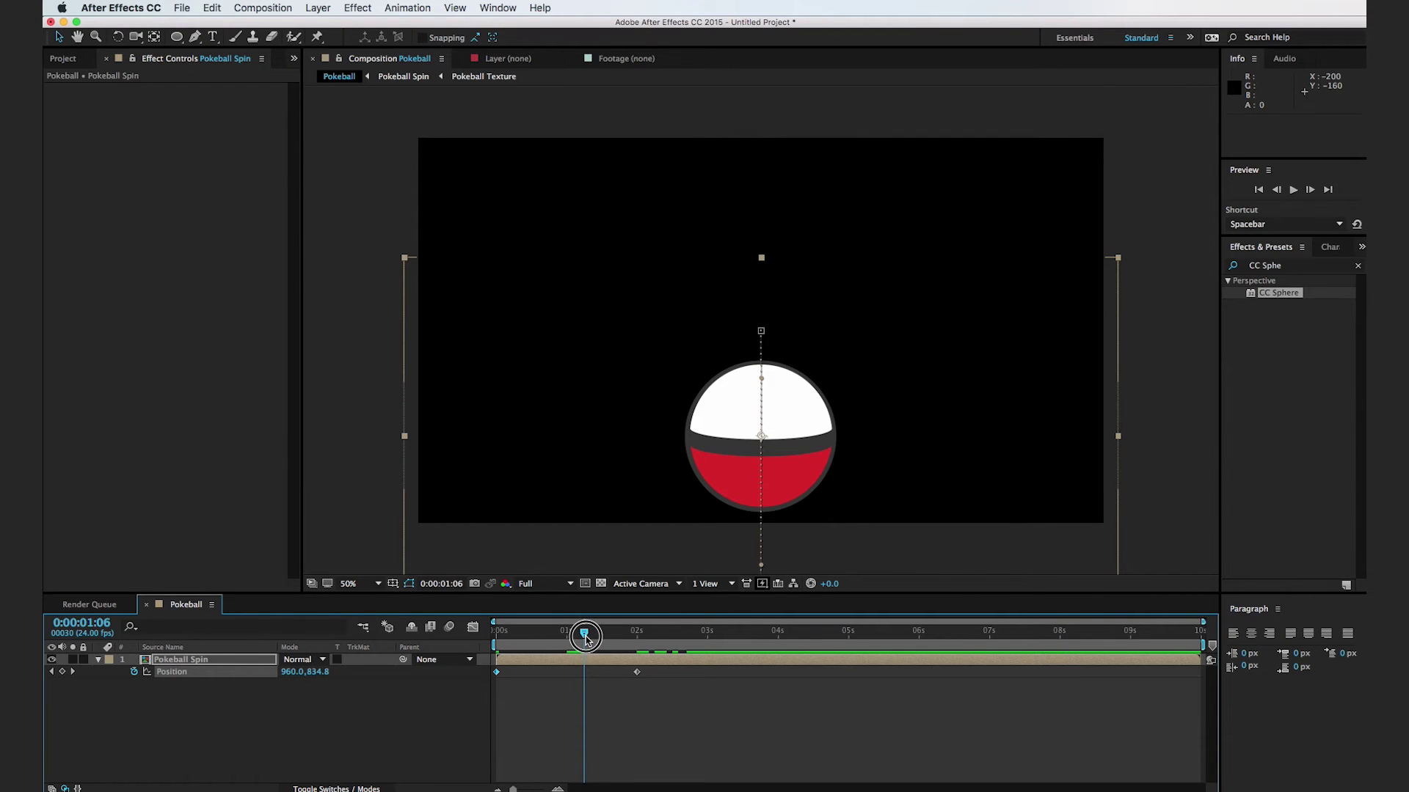
drag(319, 676, 327, 673)
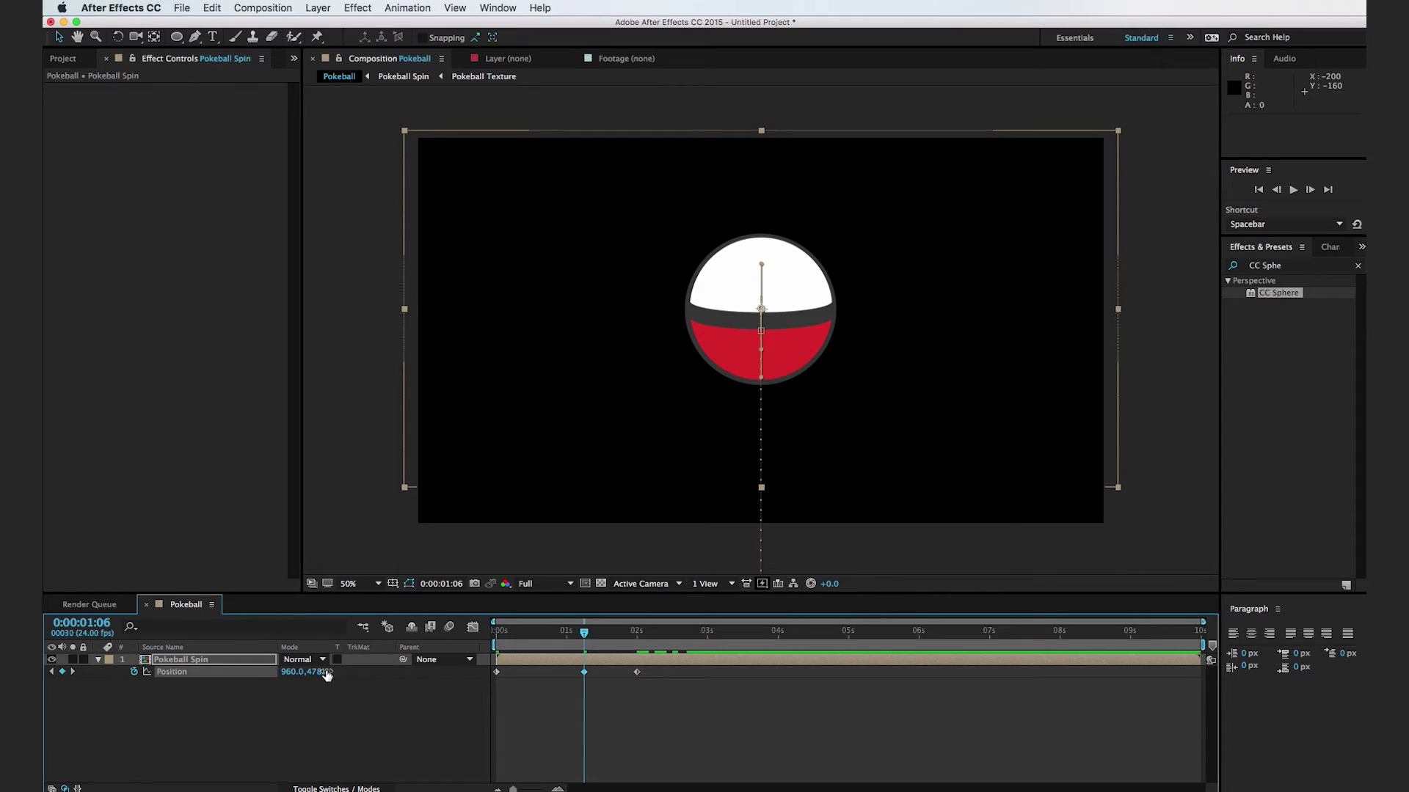
drag(575, 632, 627, 663)
Ease the Position speed graph to 0 px/sec at the first and last keyframes and join the middle keyframe's speeds
click(637, 673)
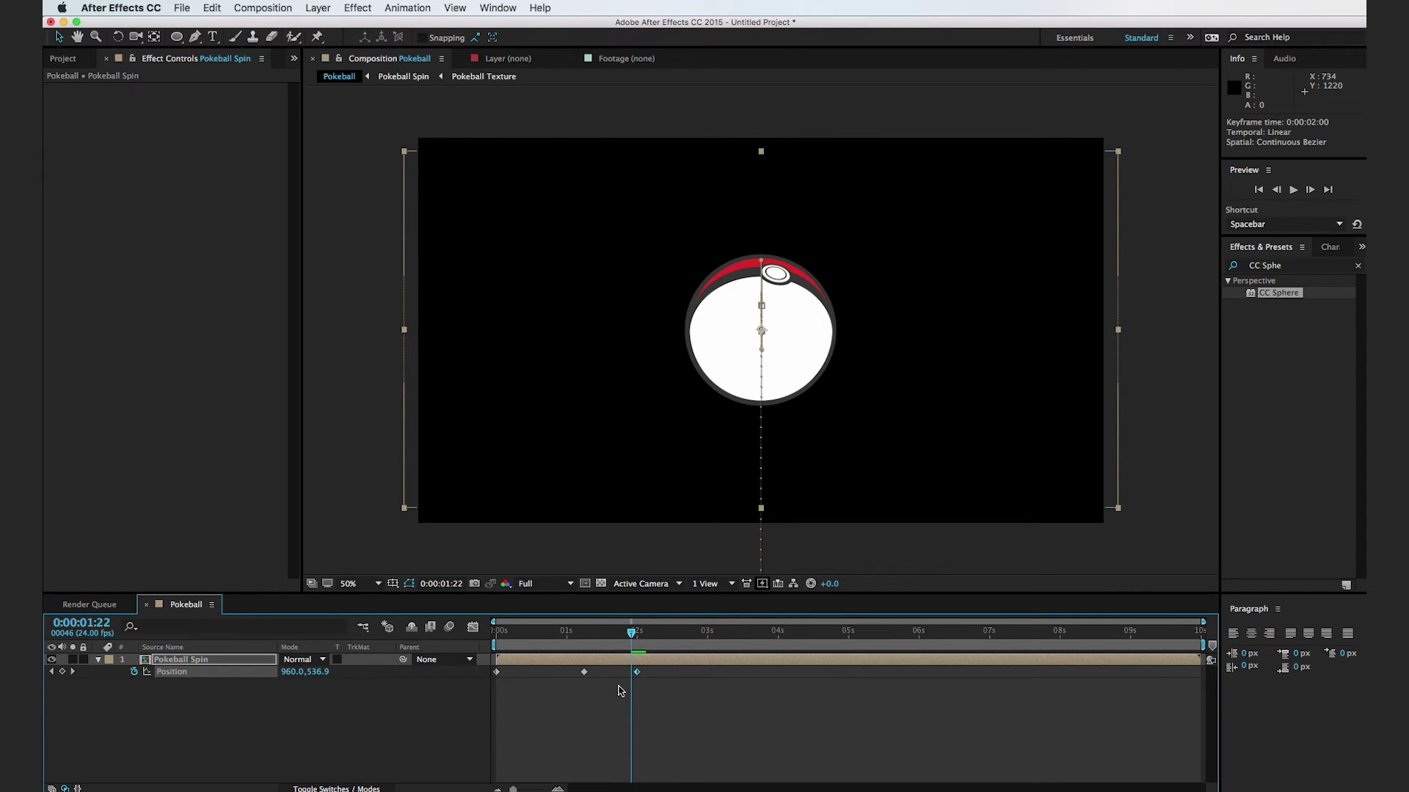
click(473, 626)
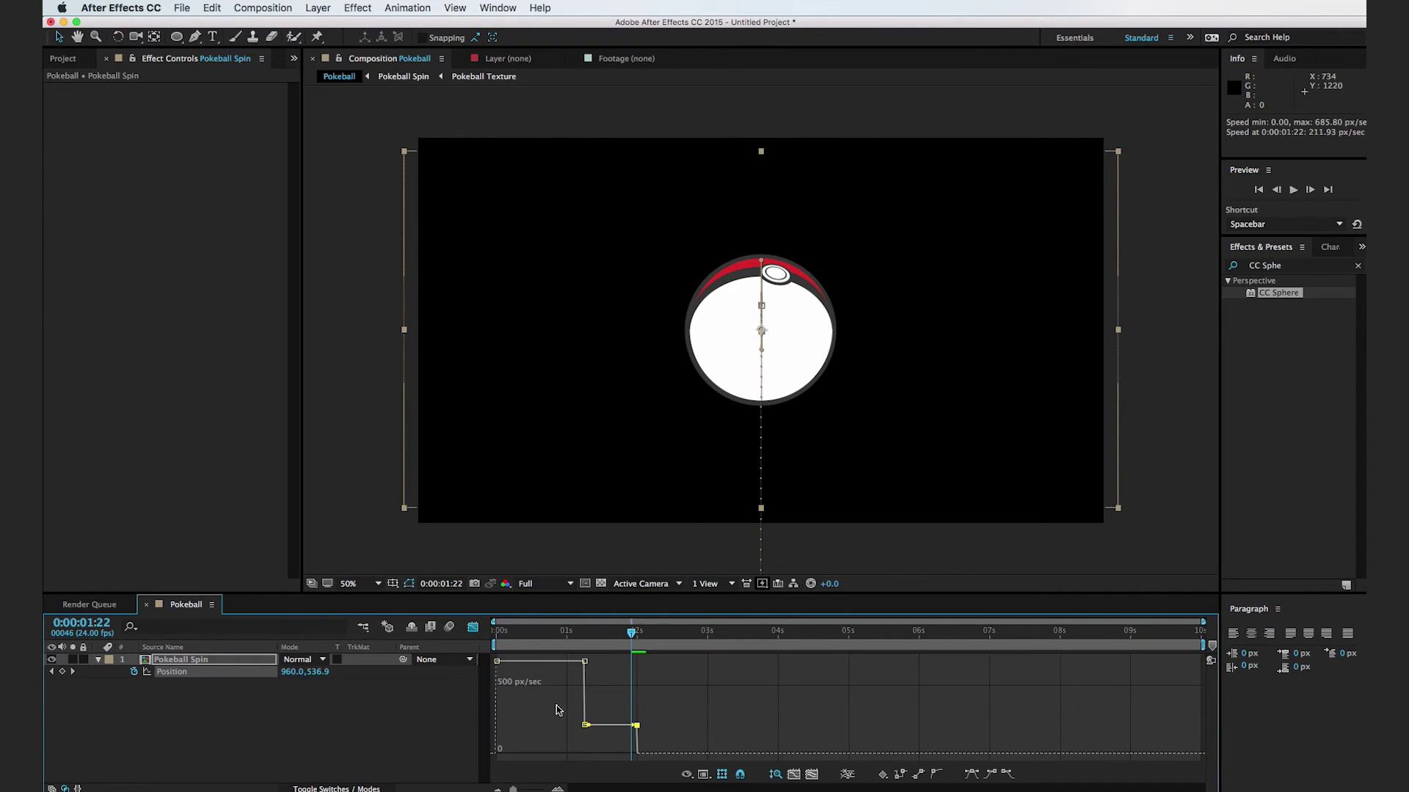
drag(638, 727, 499, 757)
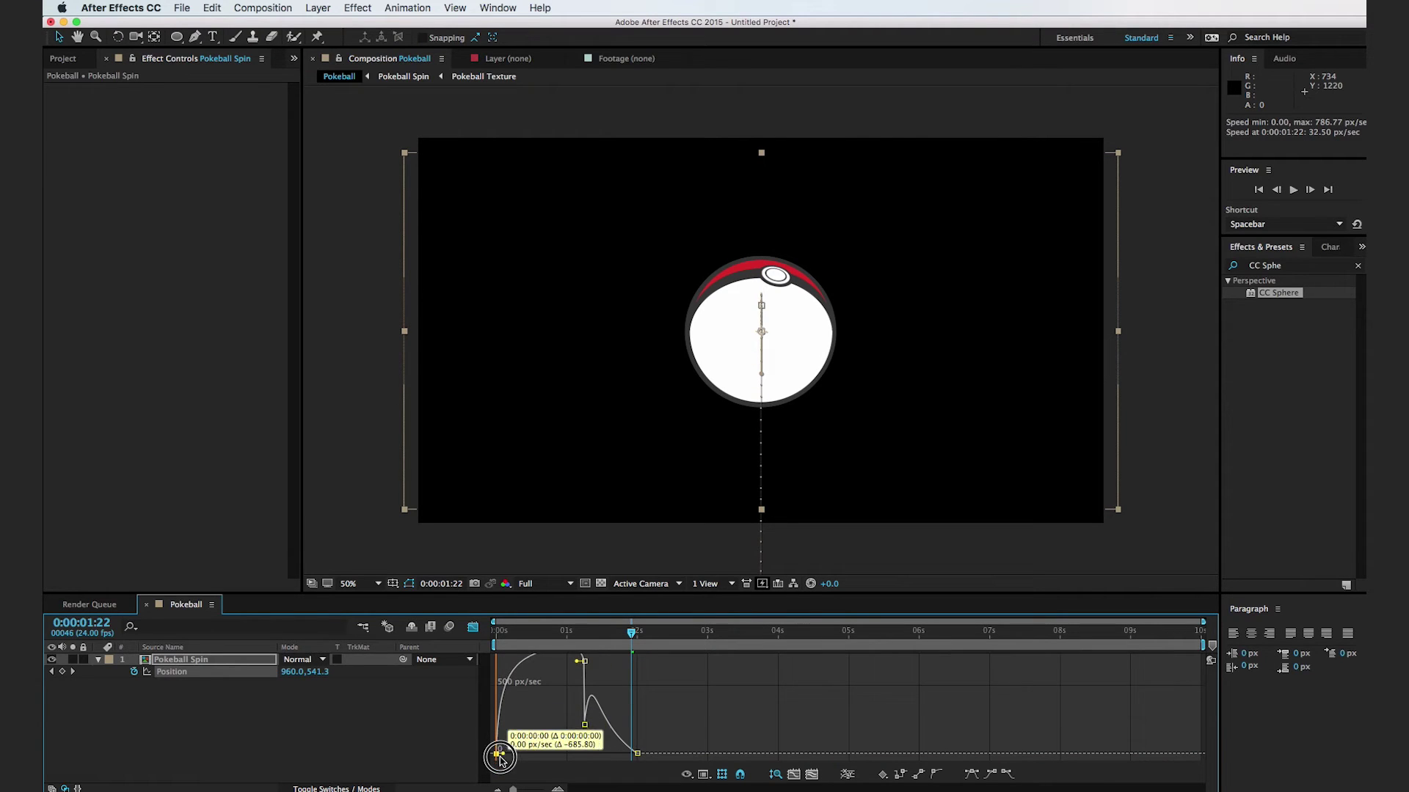
double_click(585, 676)
click(1082, 588)
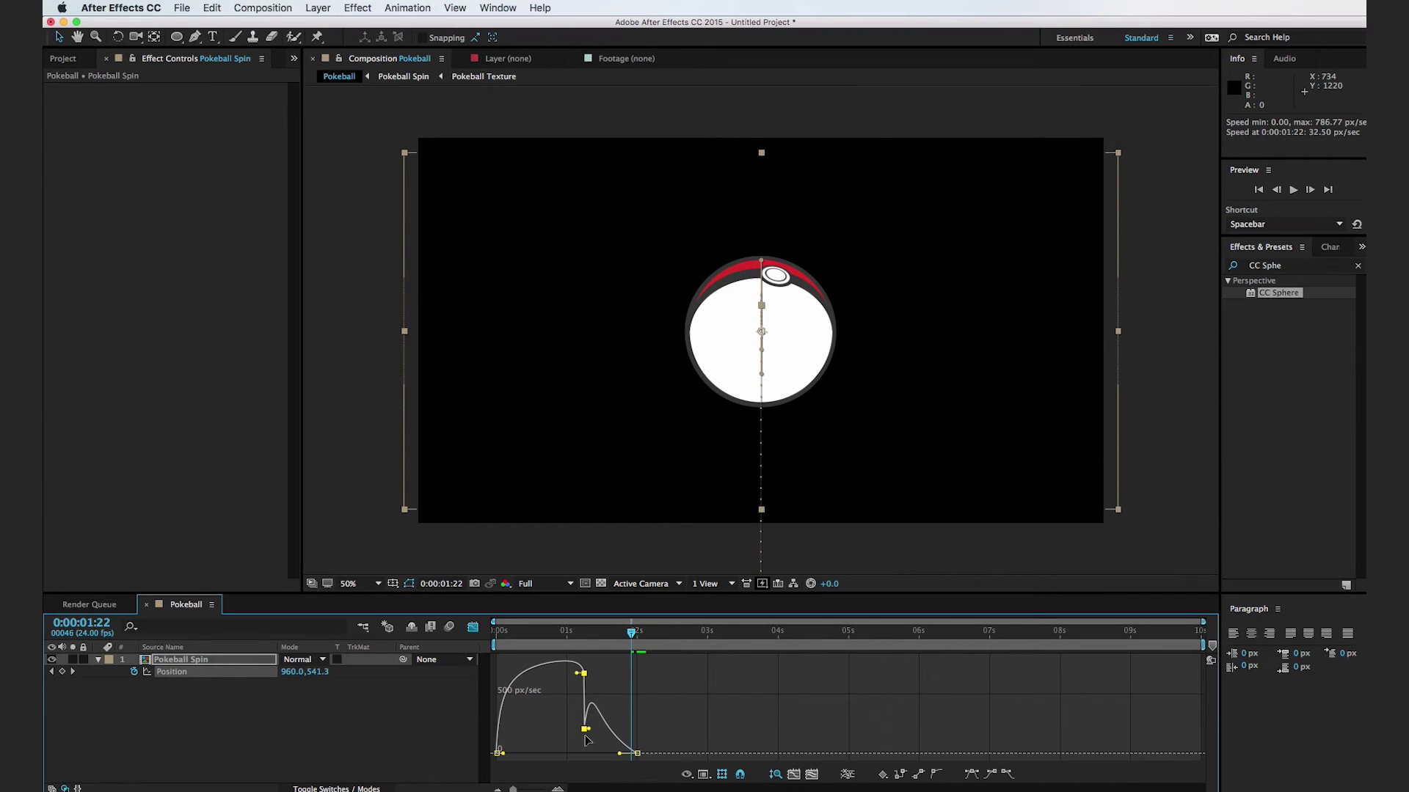
drag(583, 673, 583, 702)
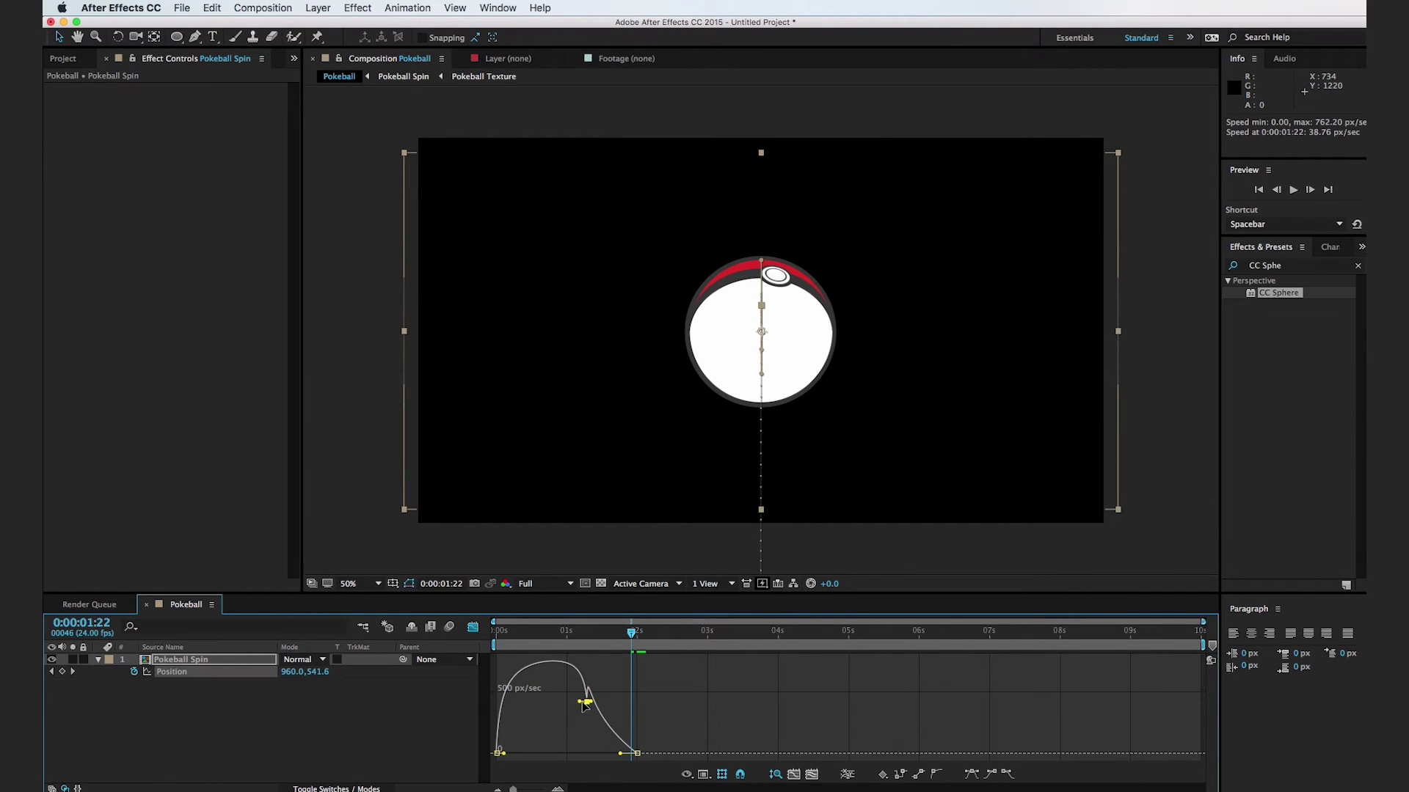
Play the eased rise of the Pokeball from the first frame
click(495, 637)
key(space)
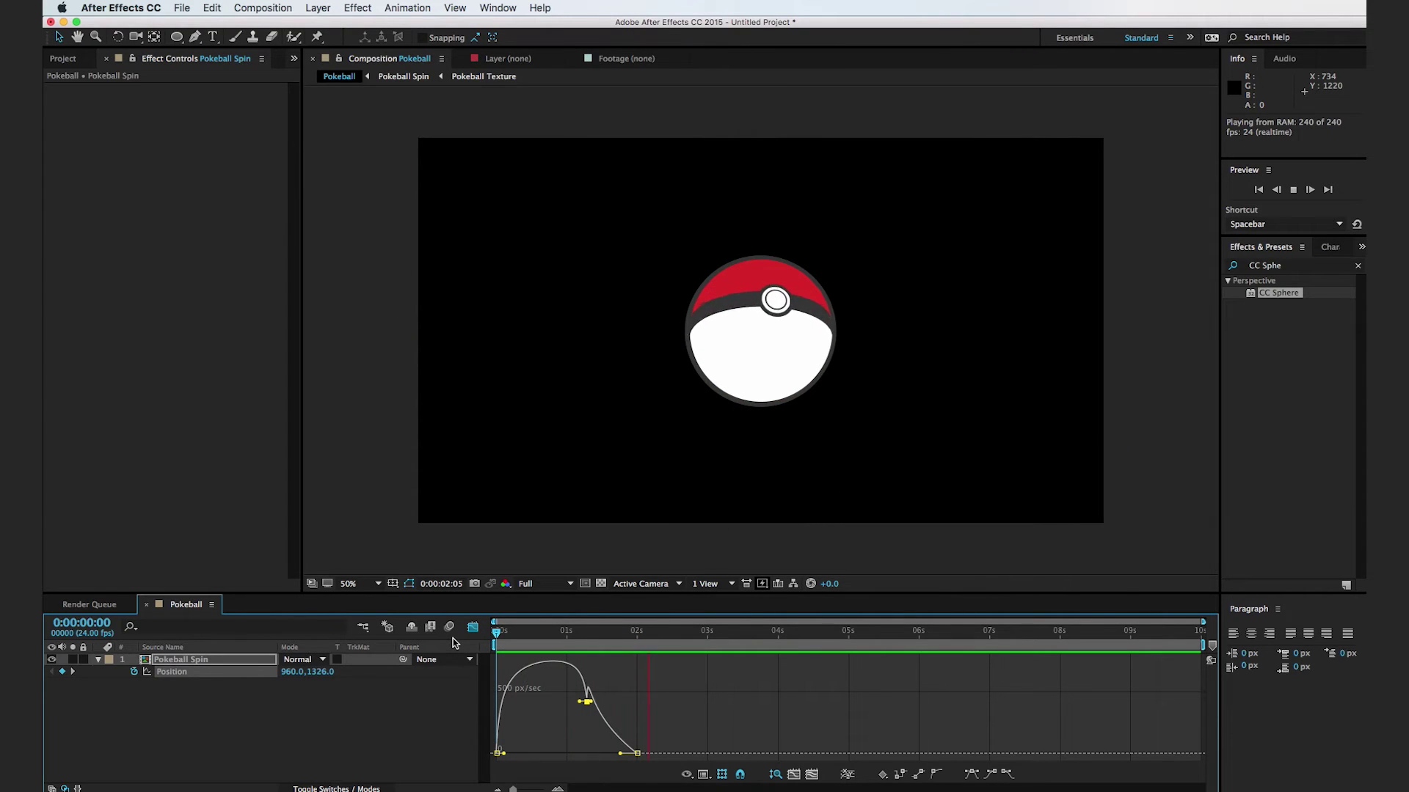
key(space)
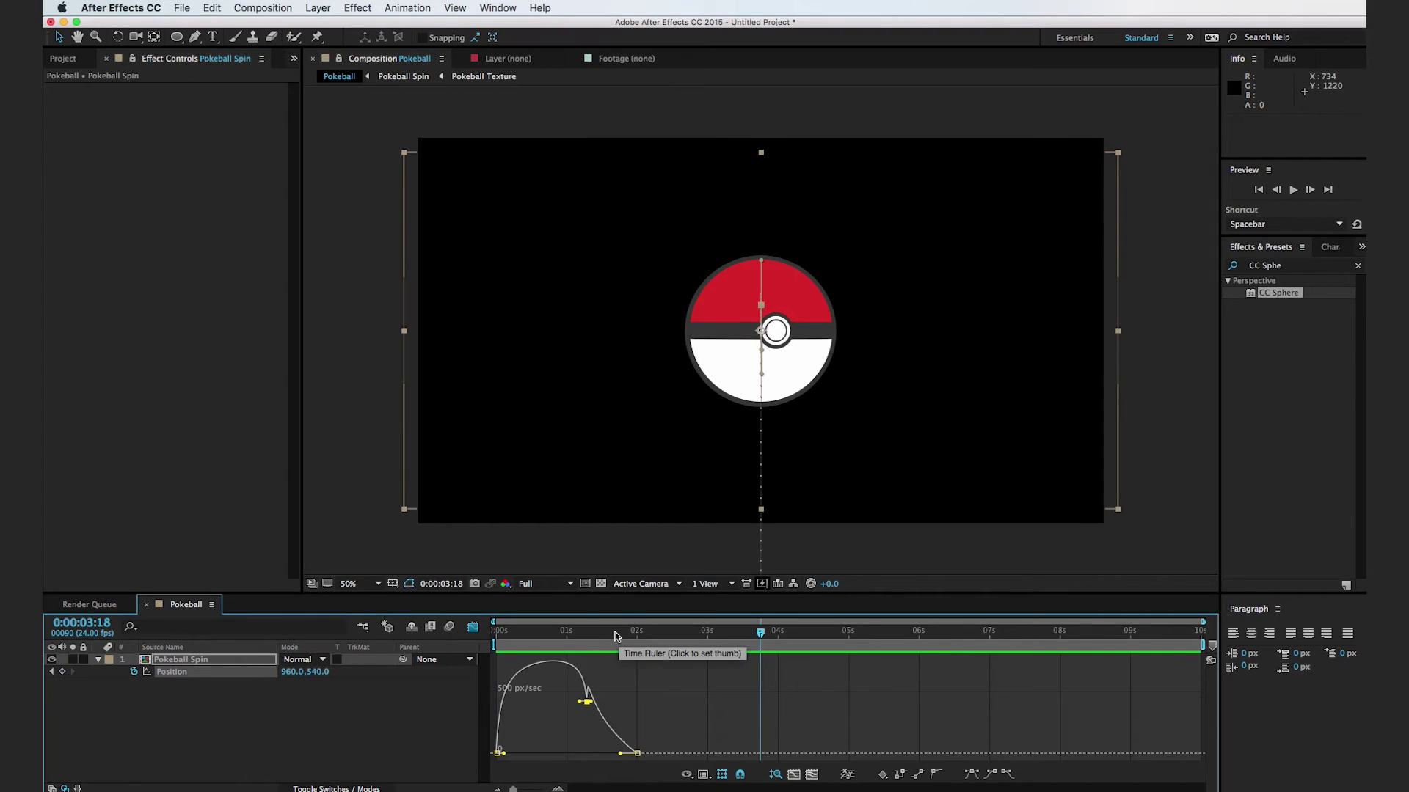
Keyframe the Pokeball Spin layer's Scale from 50% at 0:00:00:00 to 100% at 0:00:02:00
click(637, 632)
key(s)
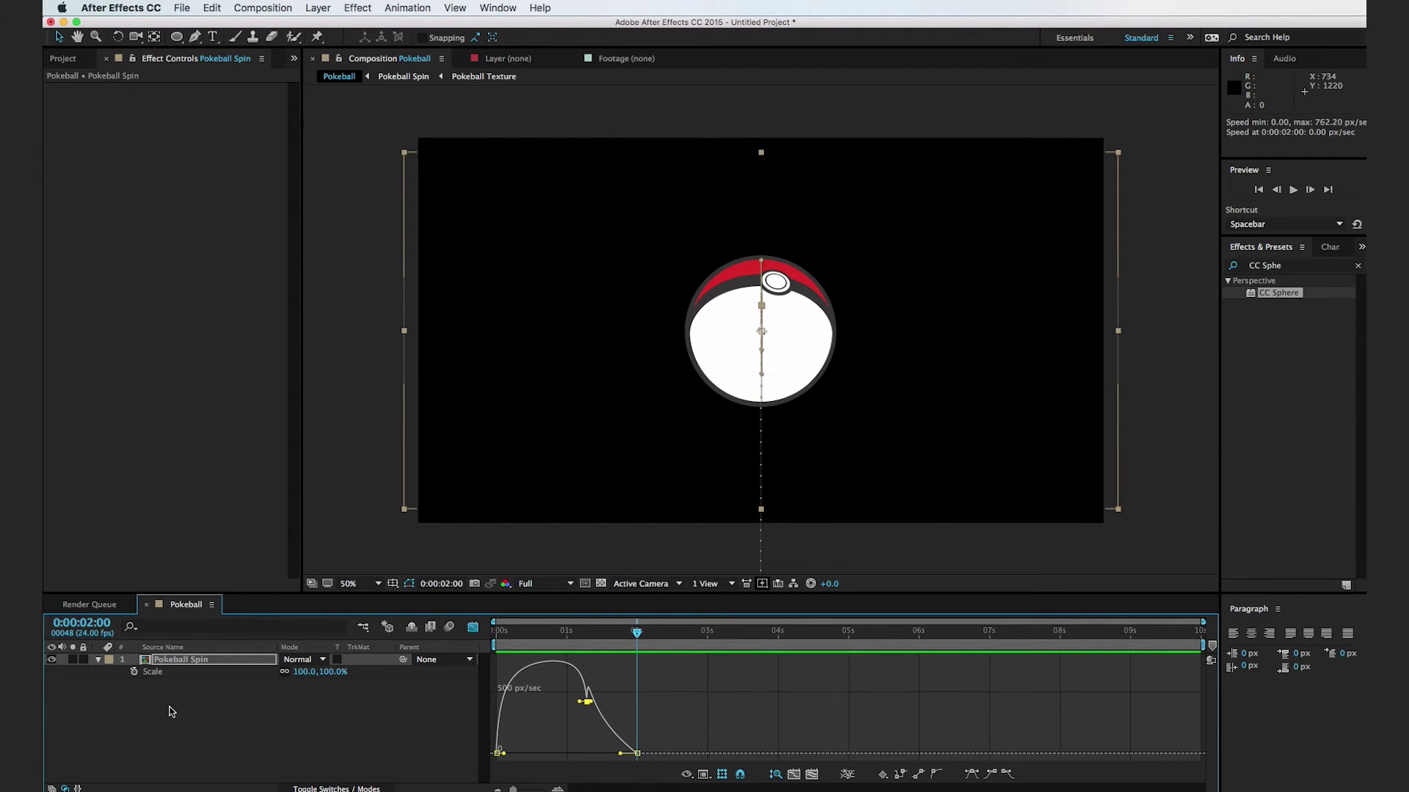
click(135, 672)
drag(547, 646, 470, 657)
drag(338, 677, 314, 690)
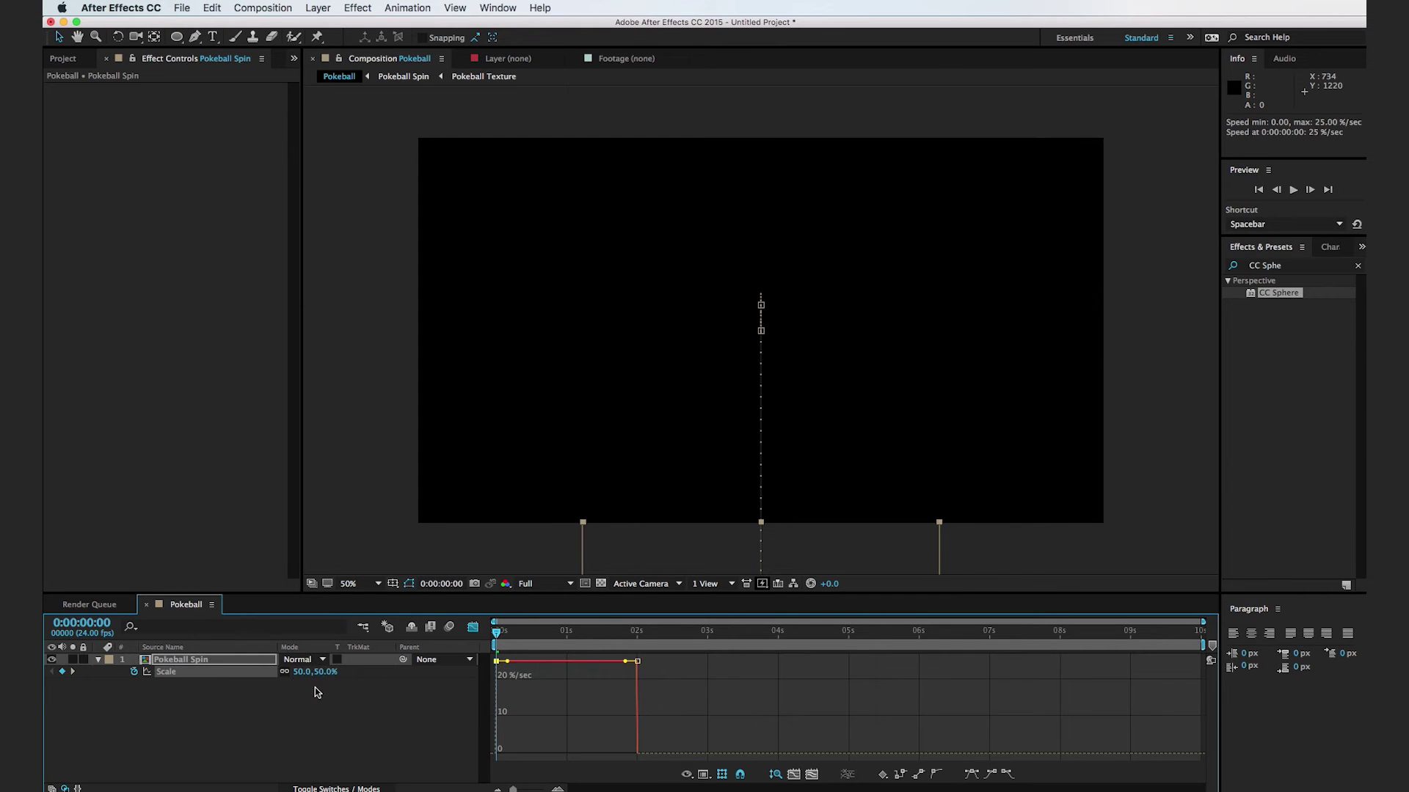
Play the Pokeball's combined rise and scale-up from the first frame
click(332, 693)
key(space)
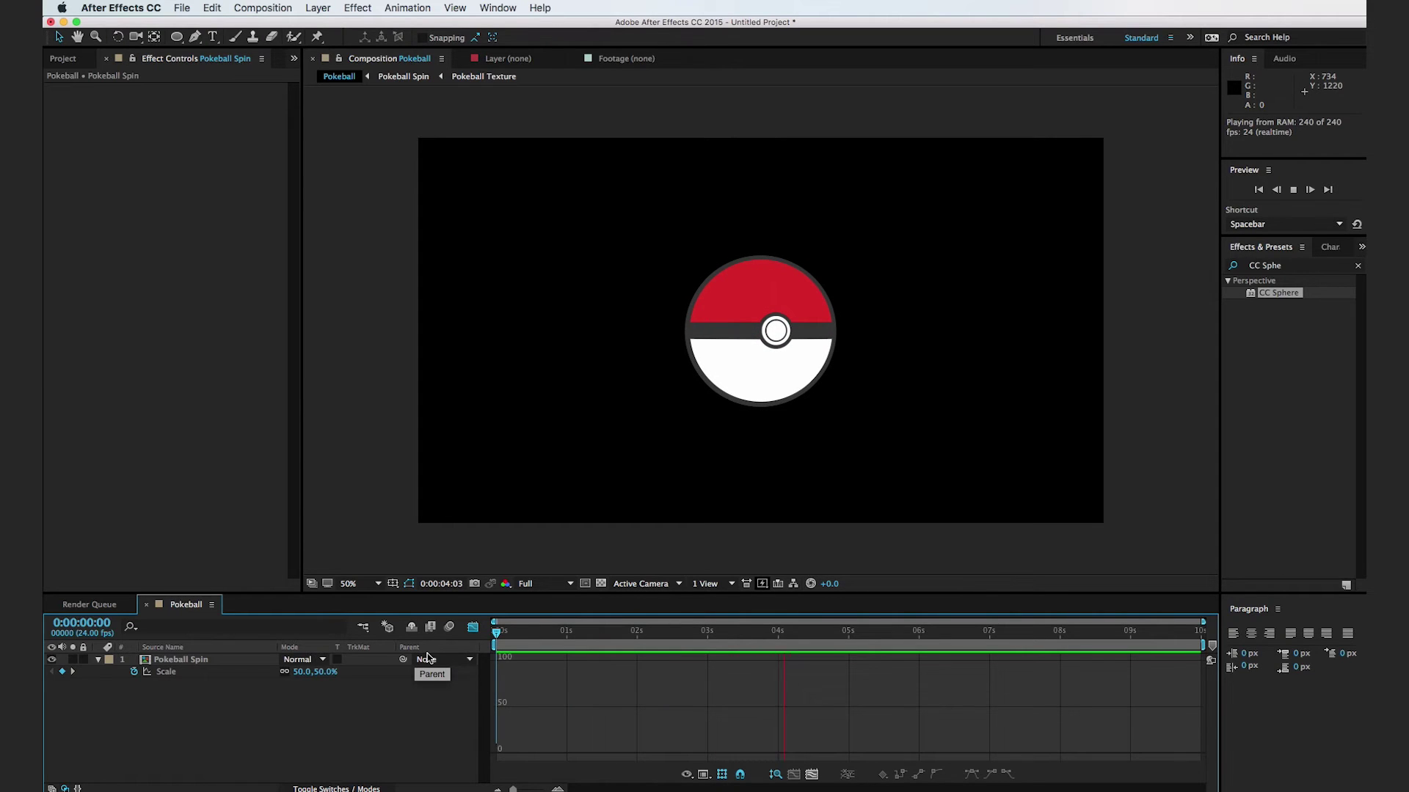
key(space)
key(space)
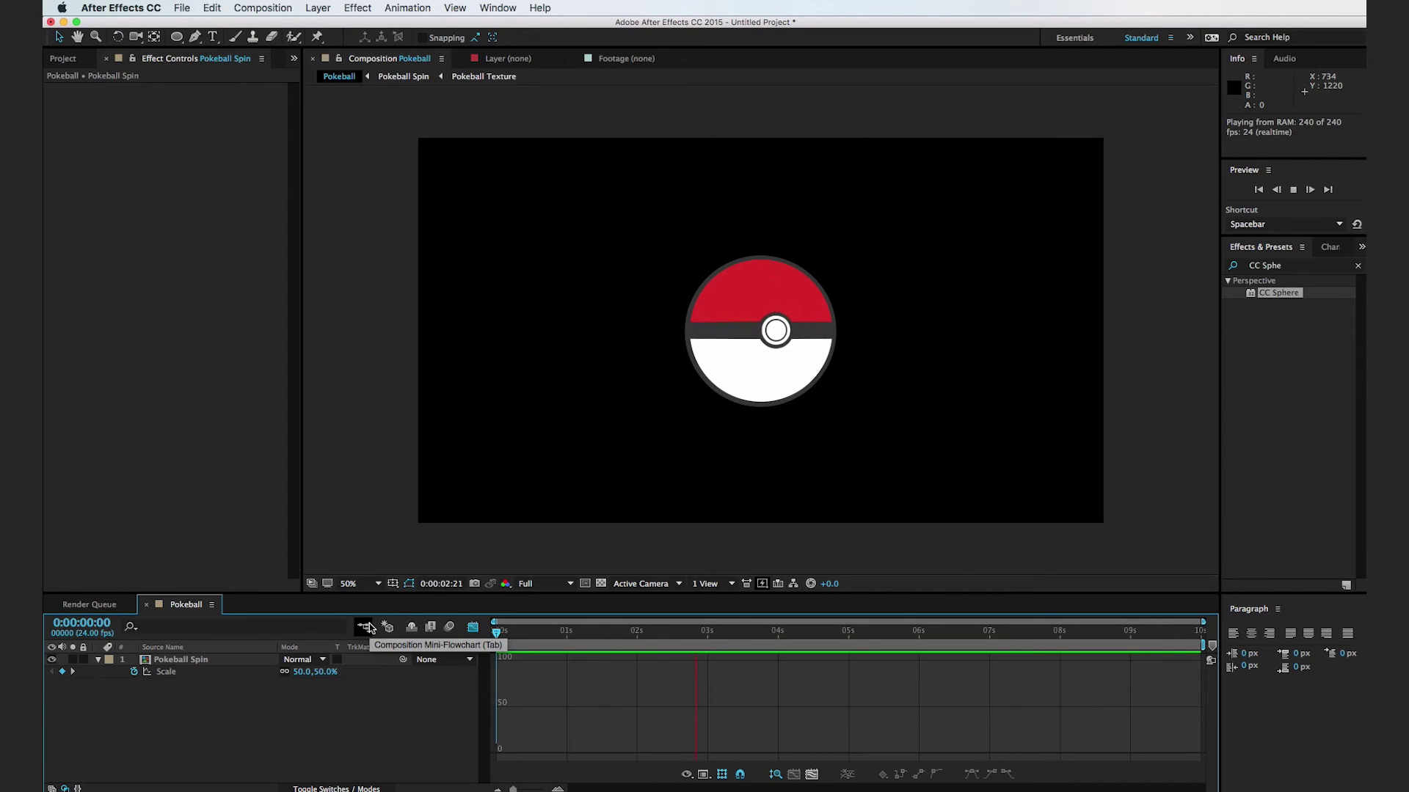
key(space)
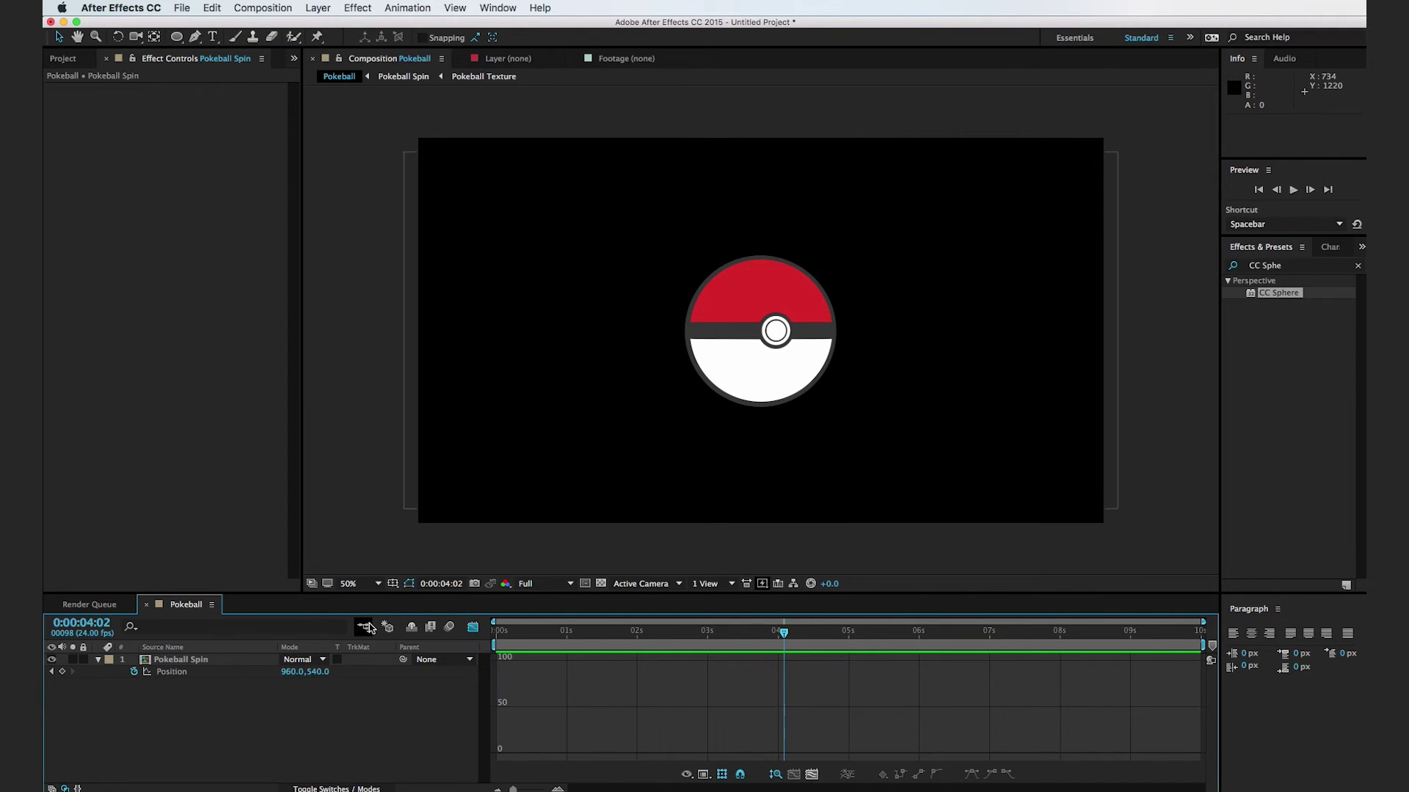
Move the middle Position keyframe to about 0:00:01:00, reshape its speed curve into a fast start with a gradual slowdown, and preview it
click(473, 627)
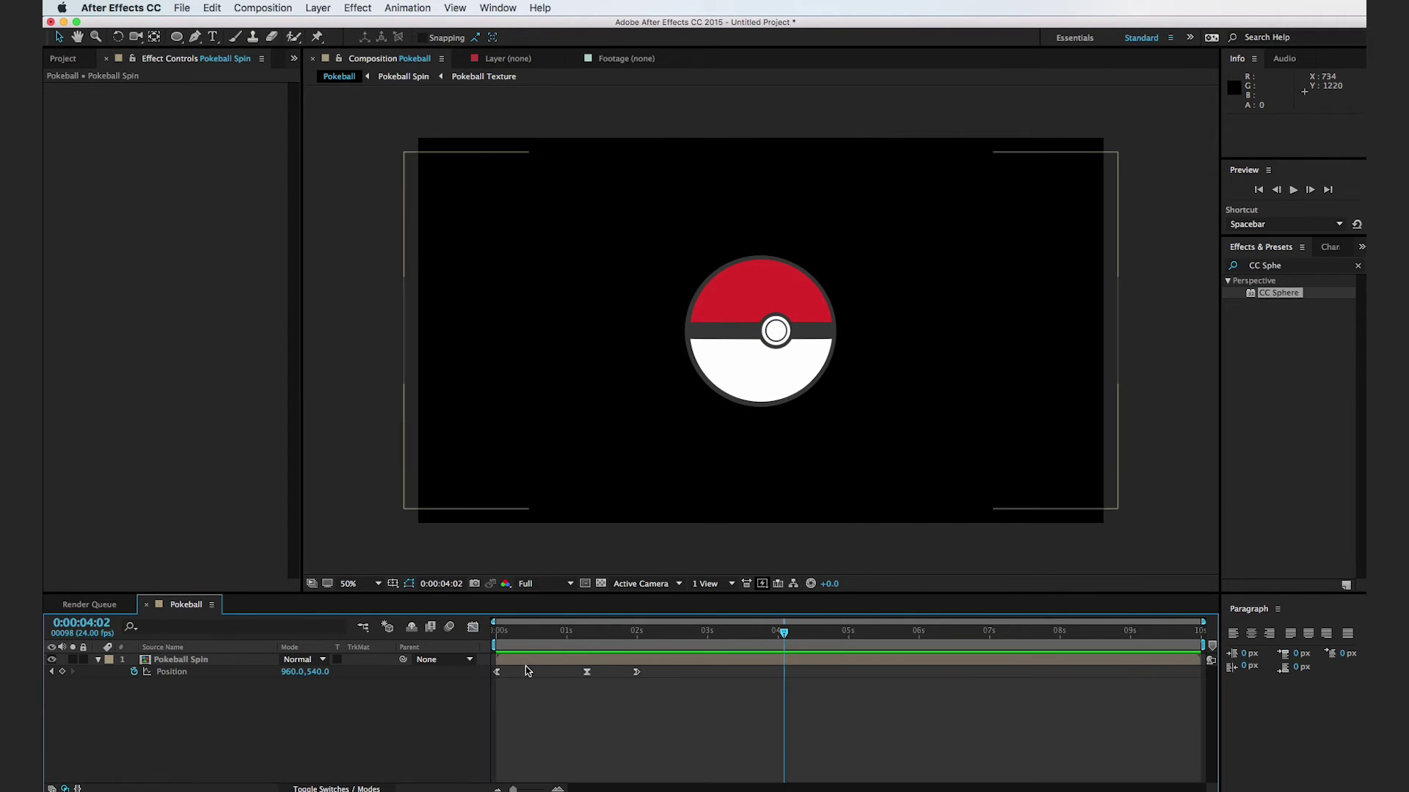
click(586, 672)
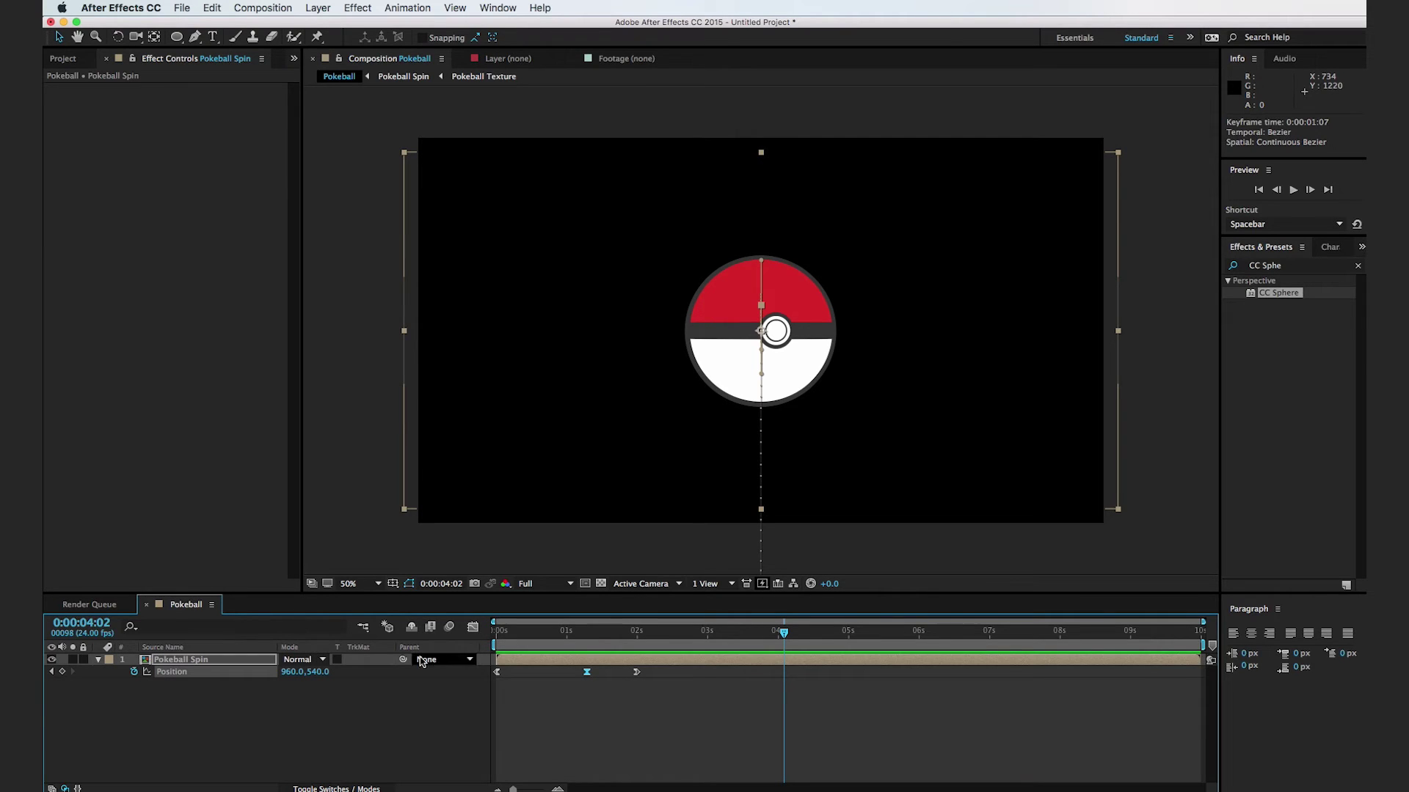
click(473, 627)
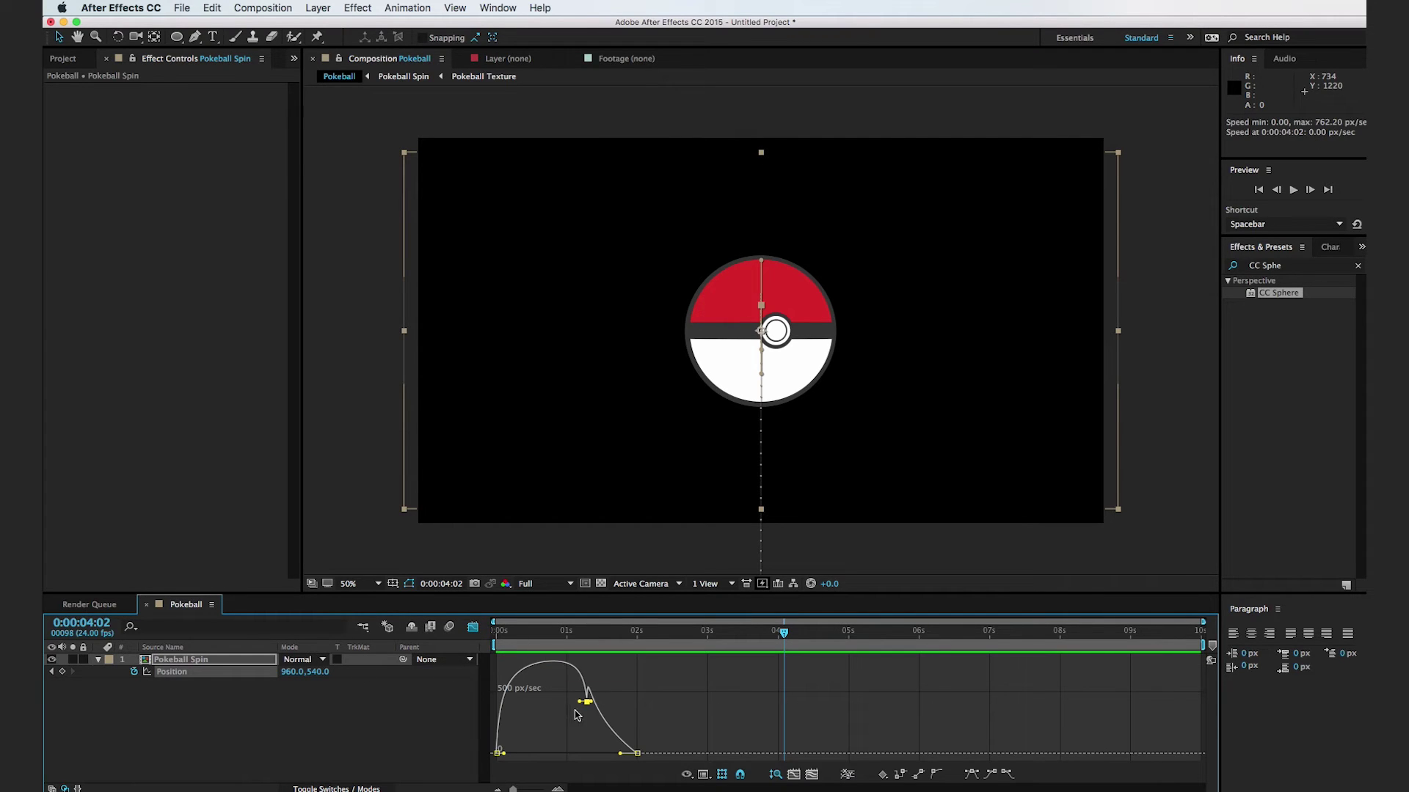
drag(583, 706, 568, 730)
drag(509, 638, 486, 642)
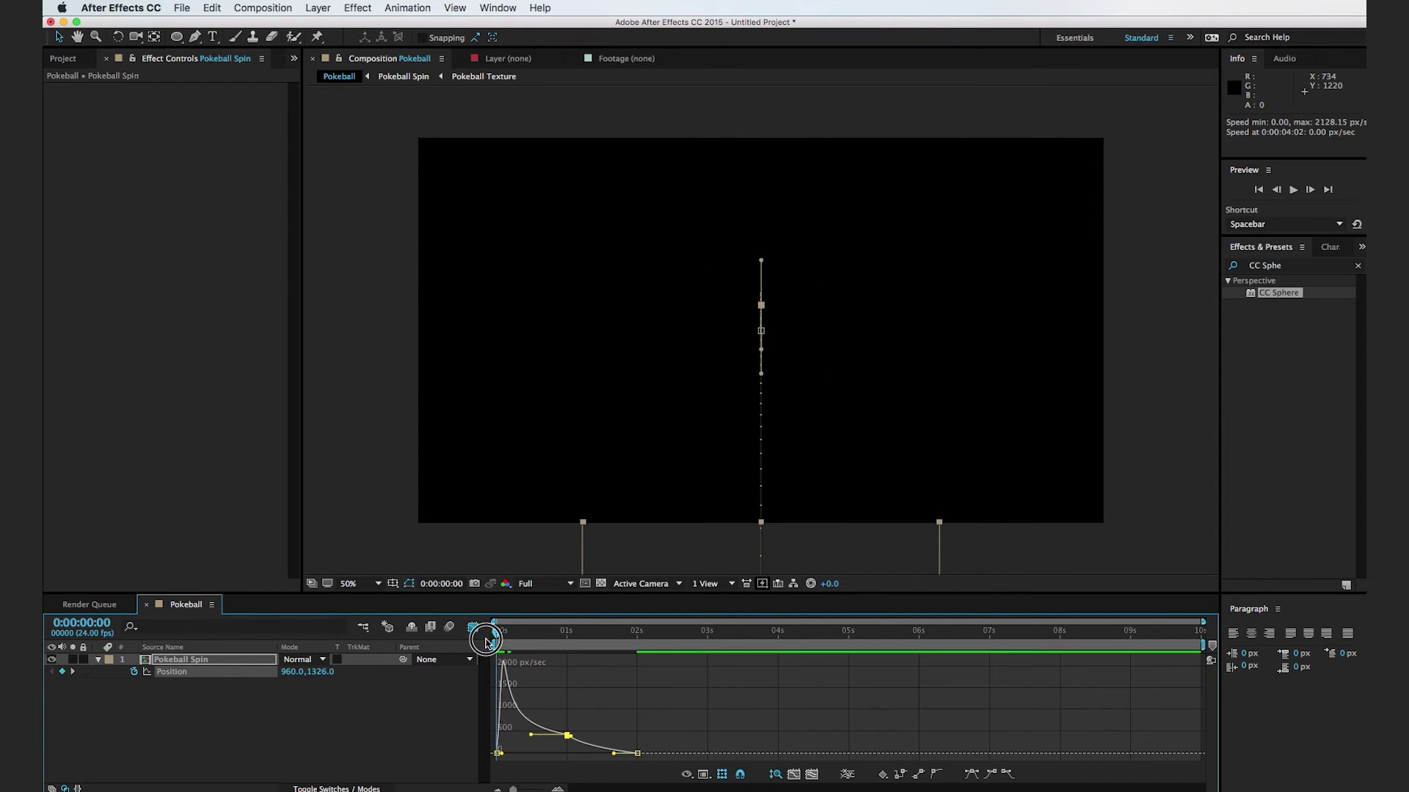
key(space)
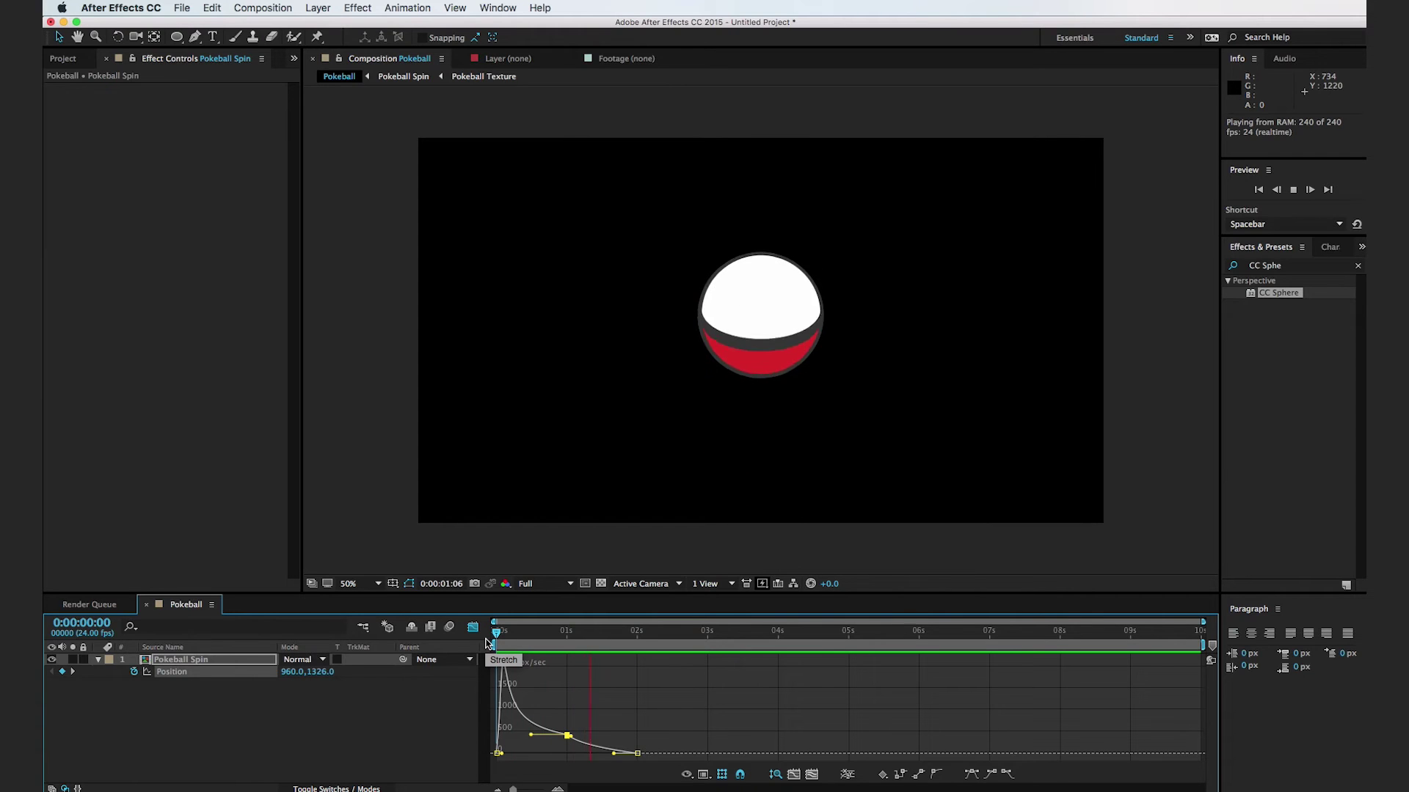
click(640, 634)
drag(640, 634, 634, 632)
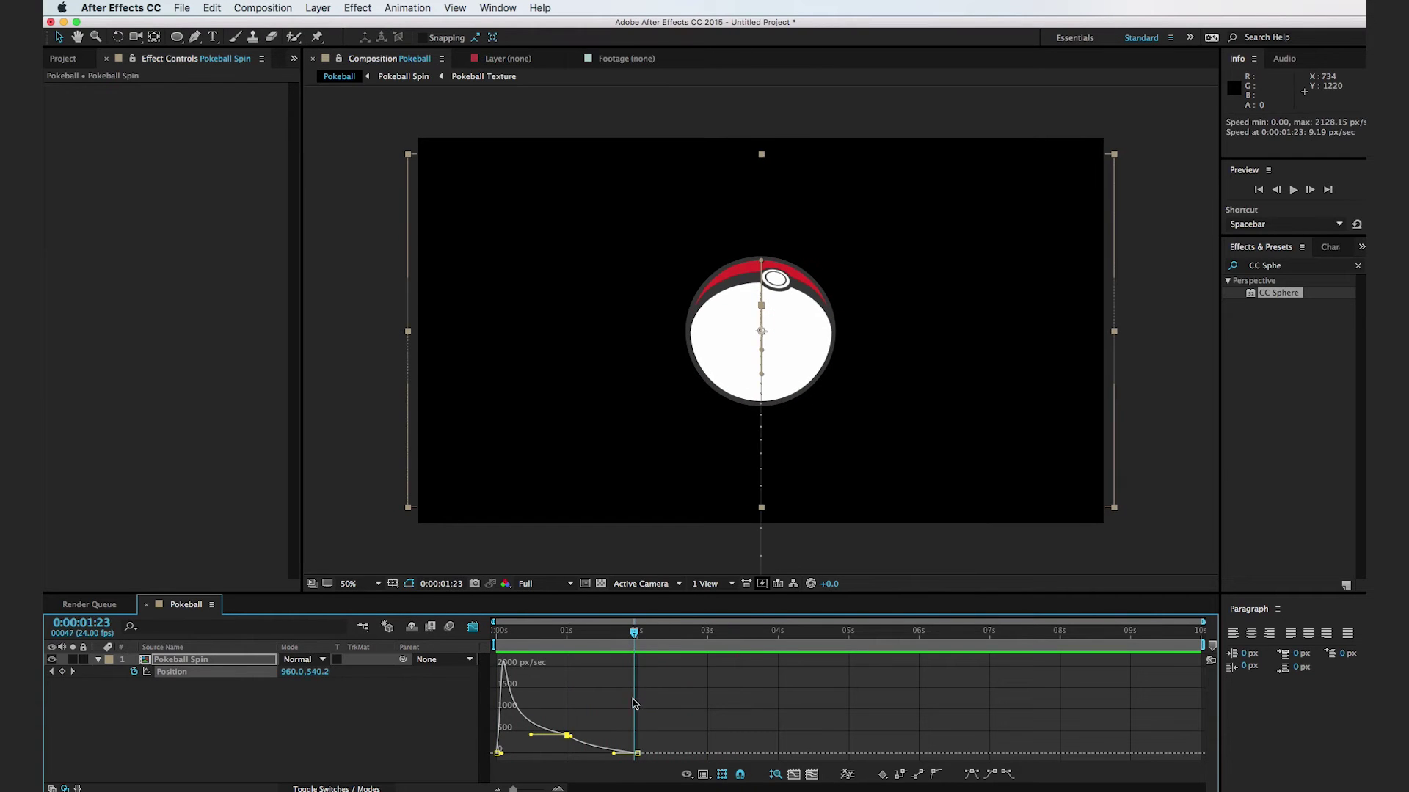
Ease the Scale speed curve to 0 %/sec at the 2-second keyframe with a long incoming handle, and play the result
click(470, 630)
key(s)
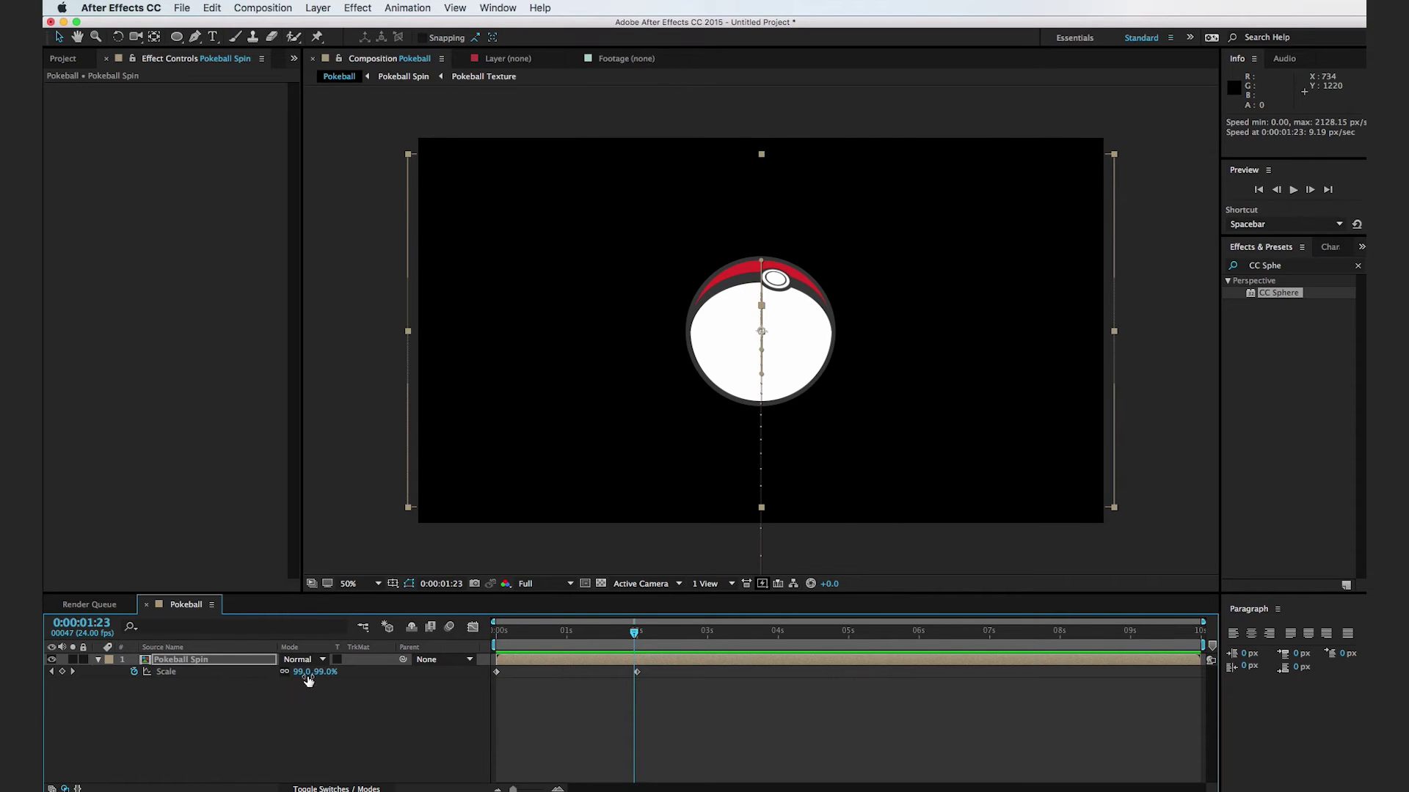
click(497, 672)
click(473, 628)
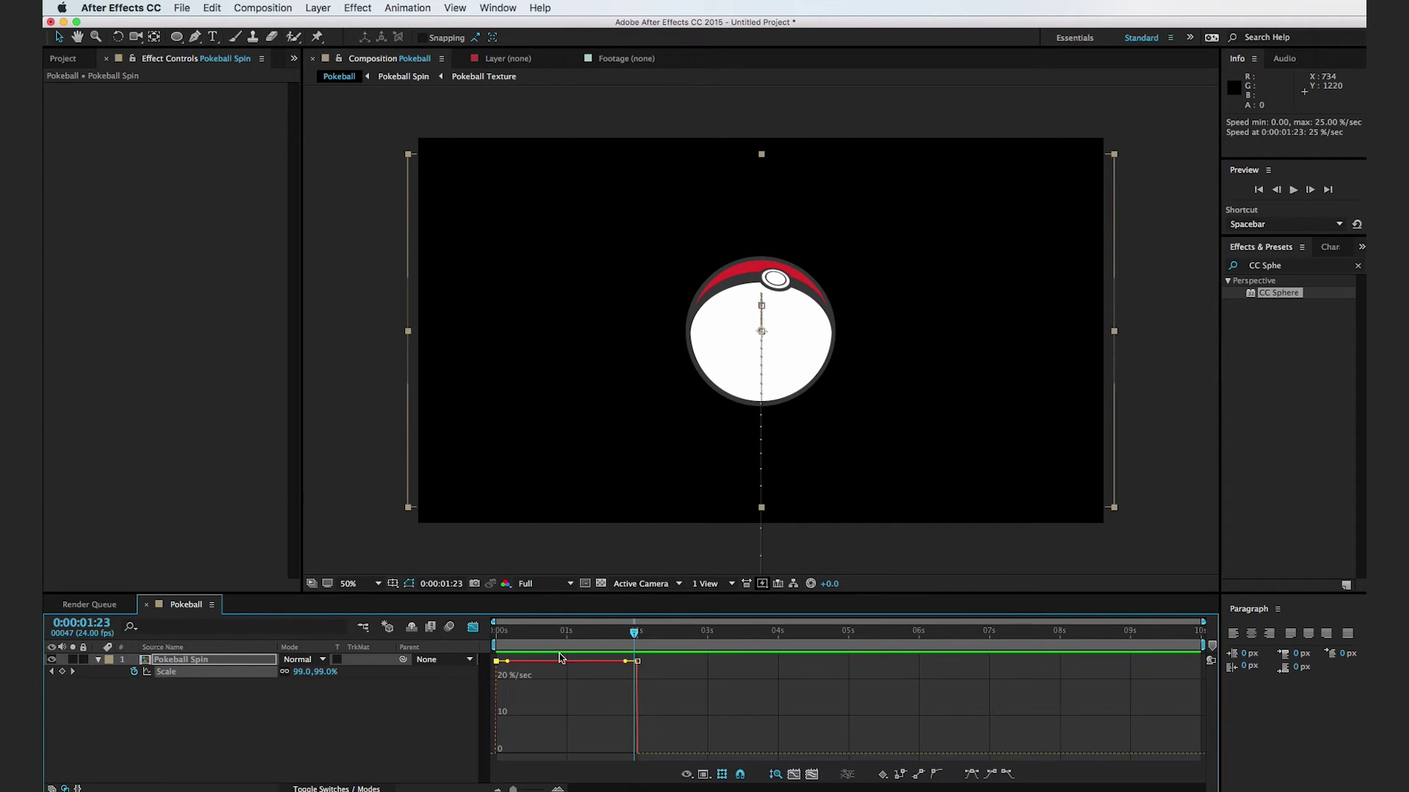
drag(628, 664, 584, 753)
key(space)
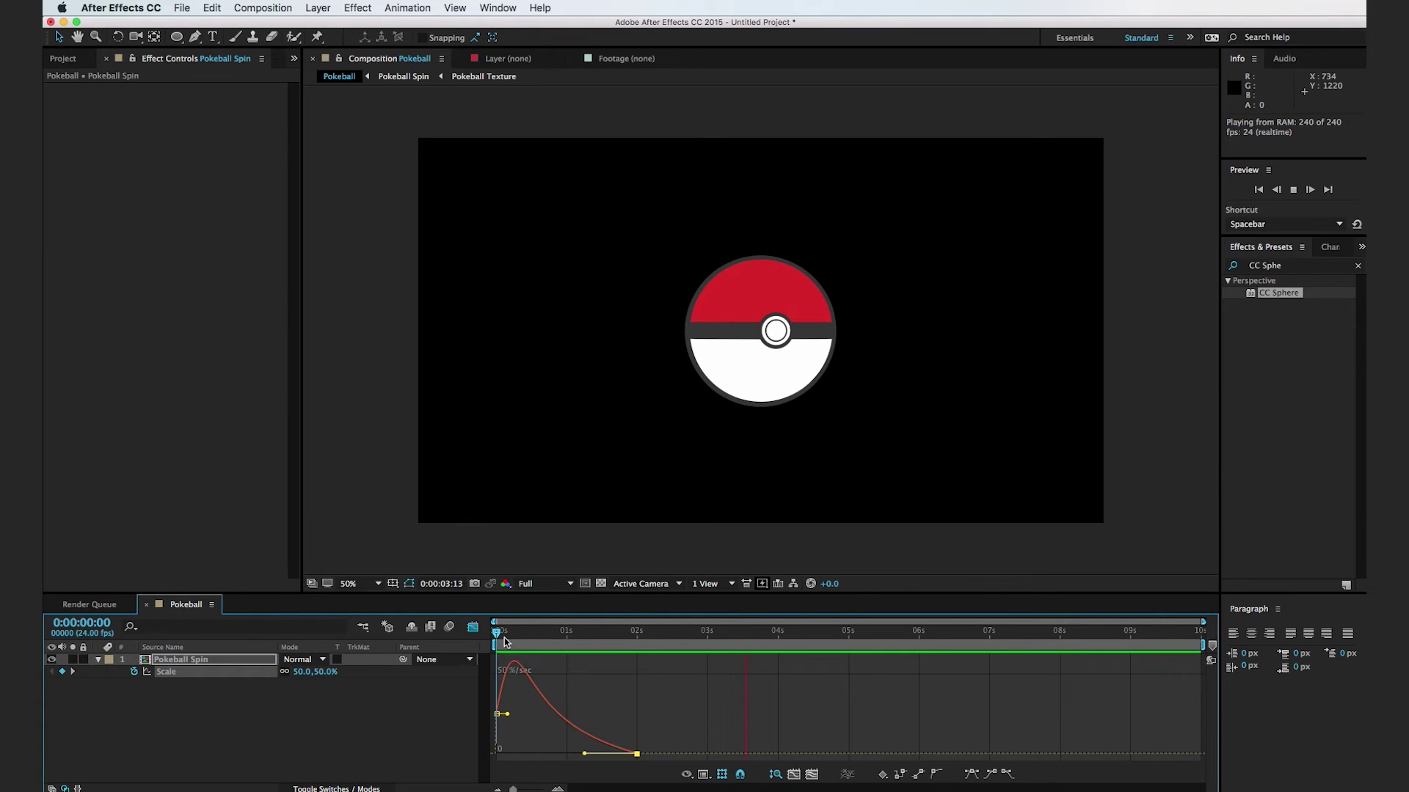
Leave the graph editor and add a 1920 x 1080 dark gray solid named BG to the Pokeball composition
click(473, 630)
key(Home)
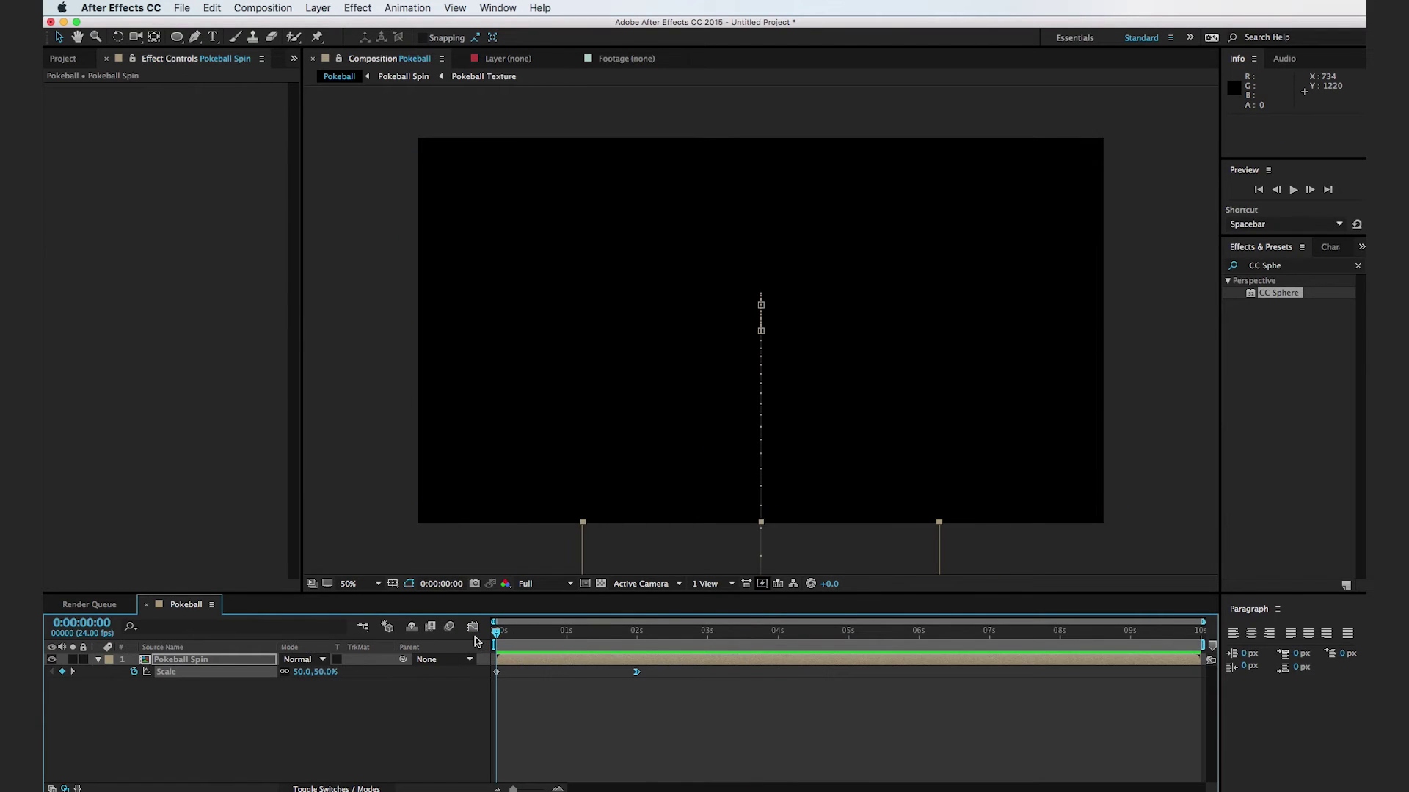
click(643, 643)
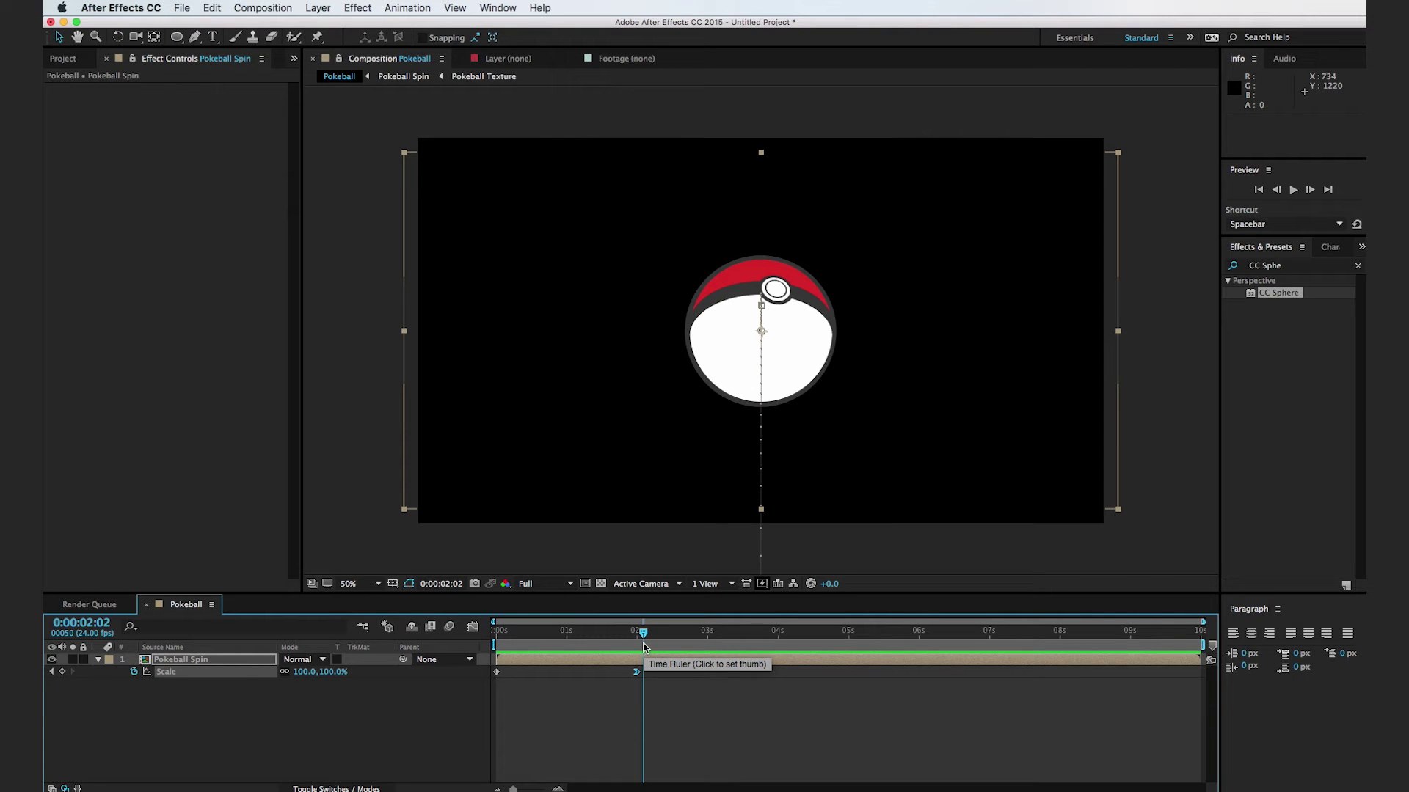
key(super+y)
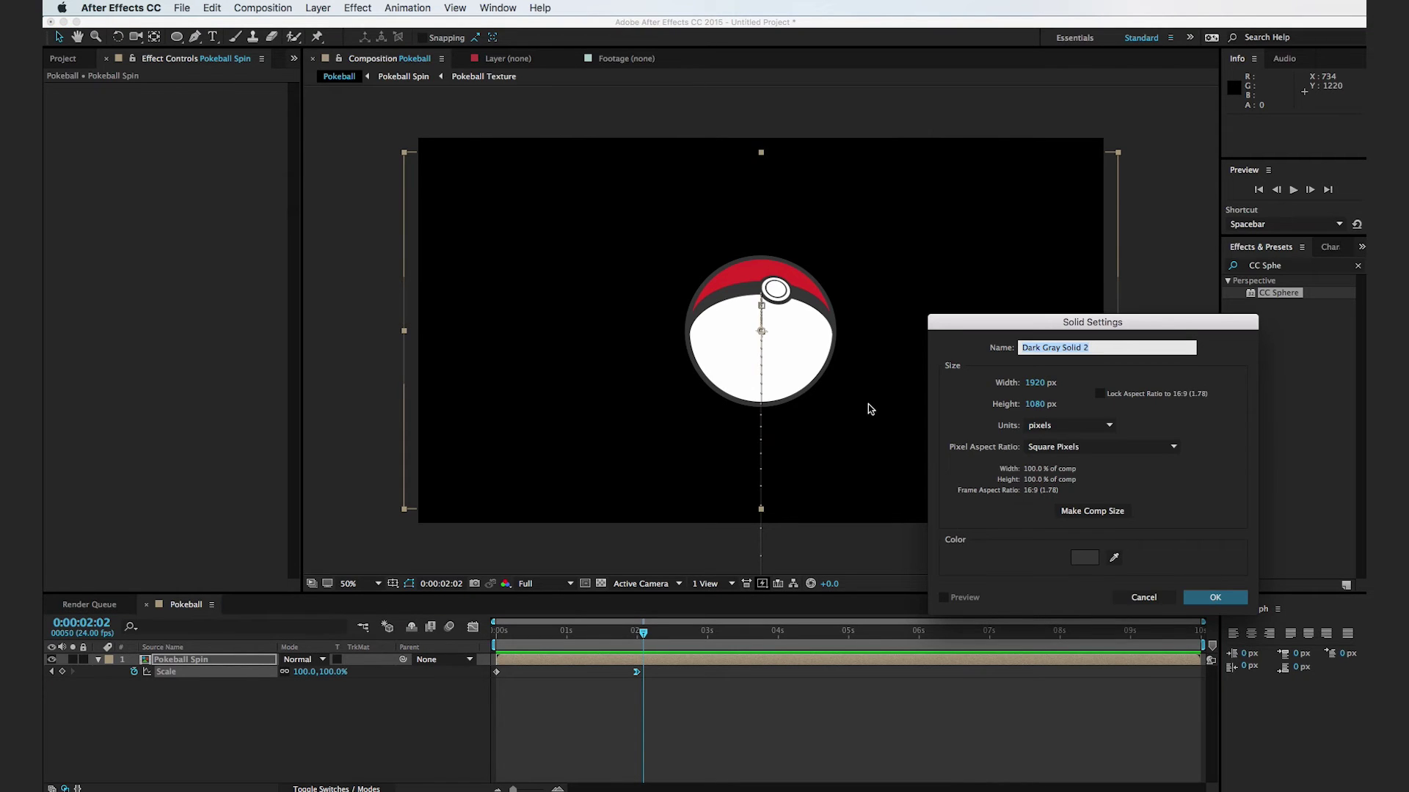
text(BG)
key(Return)
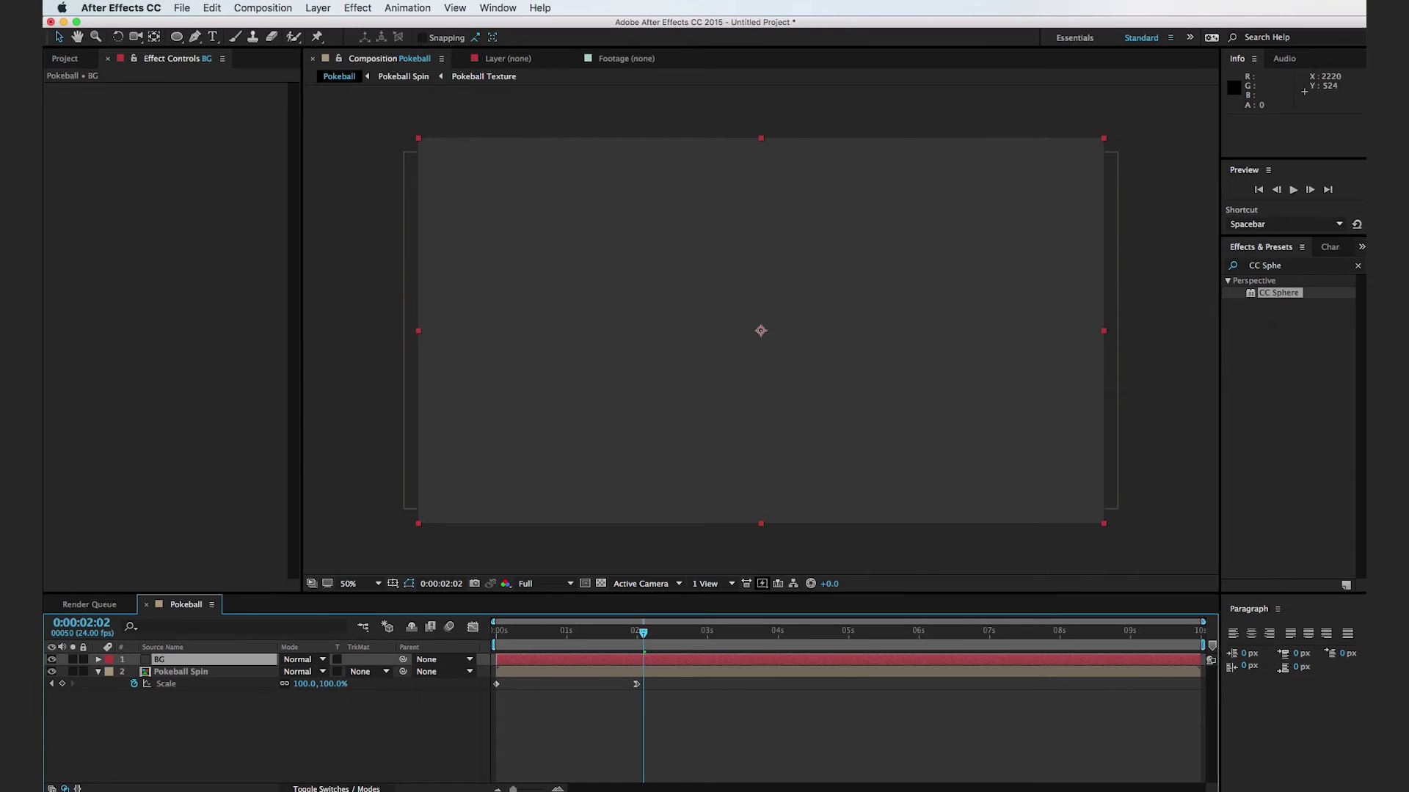
Apply Fractal Noise to the BG solid and raise its Contrast to 878
click(1291, 267)
text(frac)
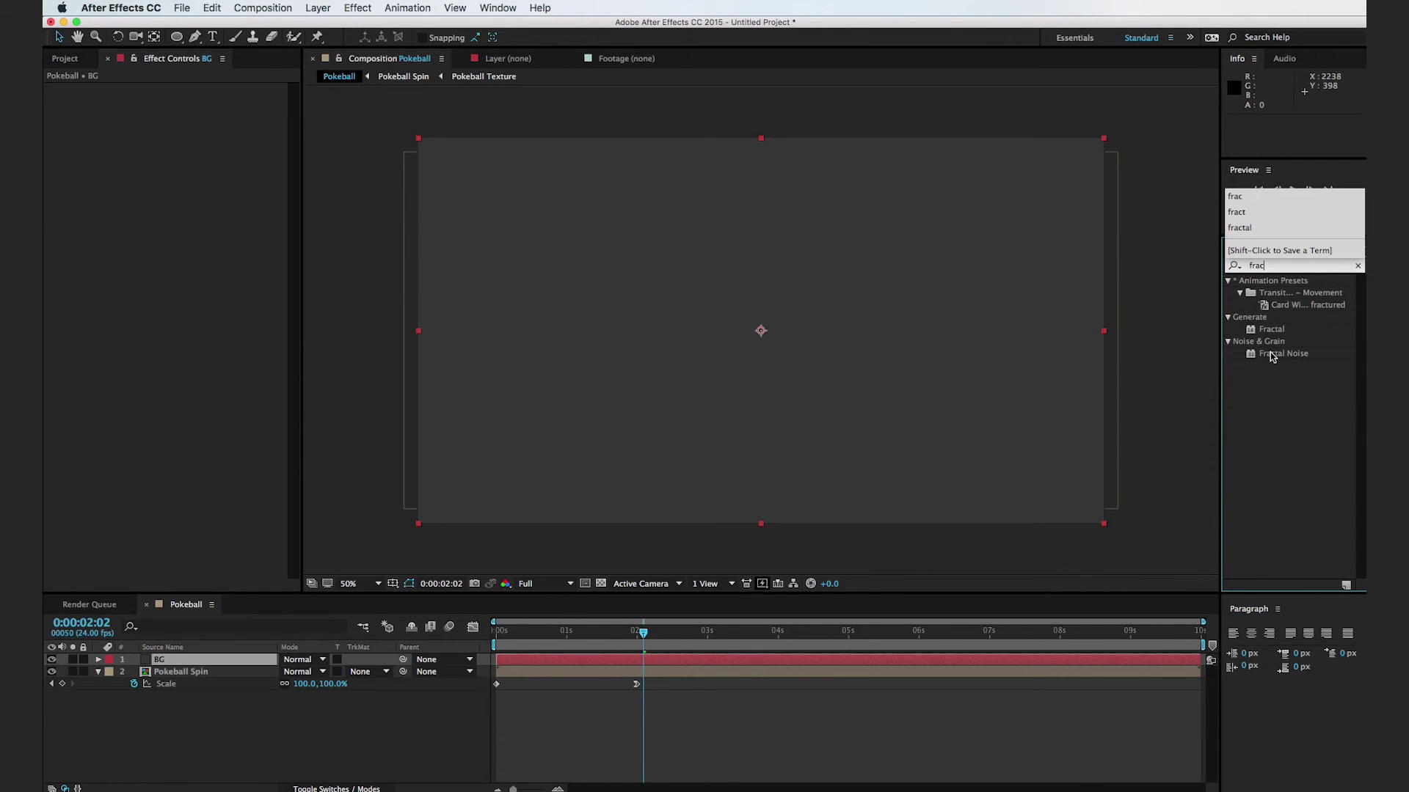
drag(1289, 355, 759, 326)
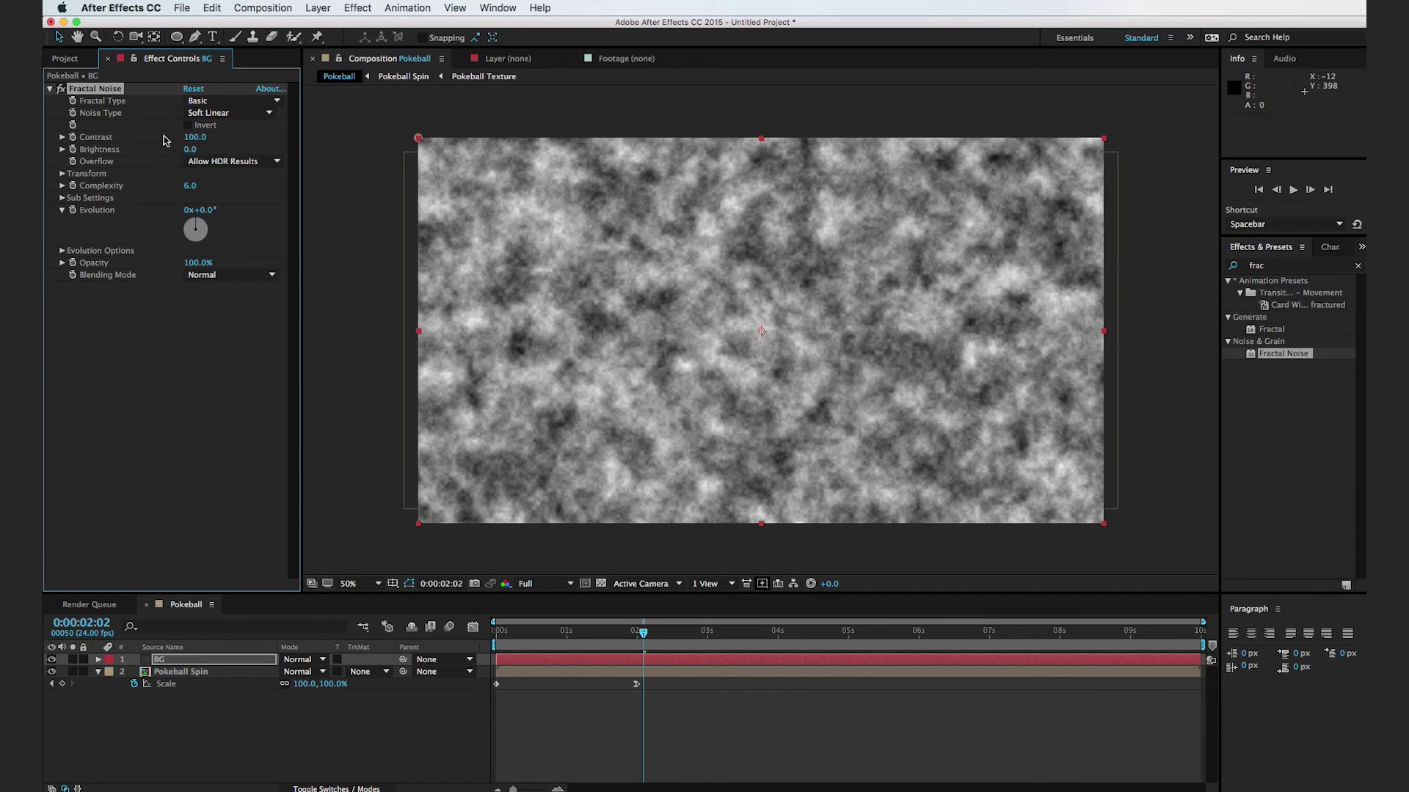
drag(196, 137, 767, 156)
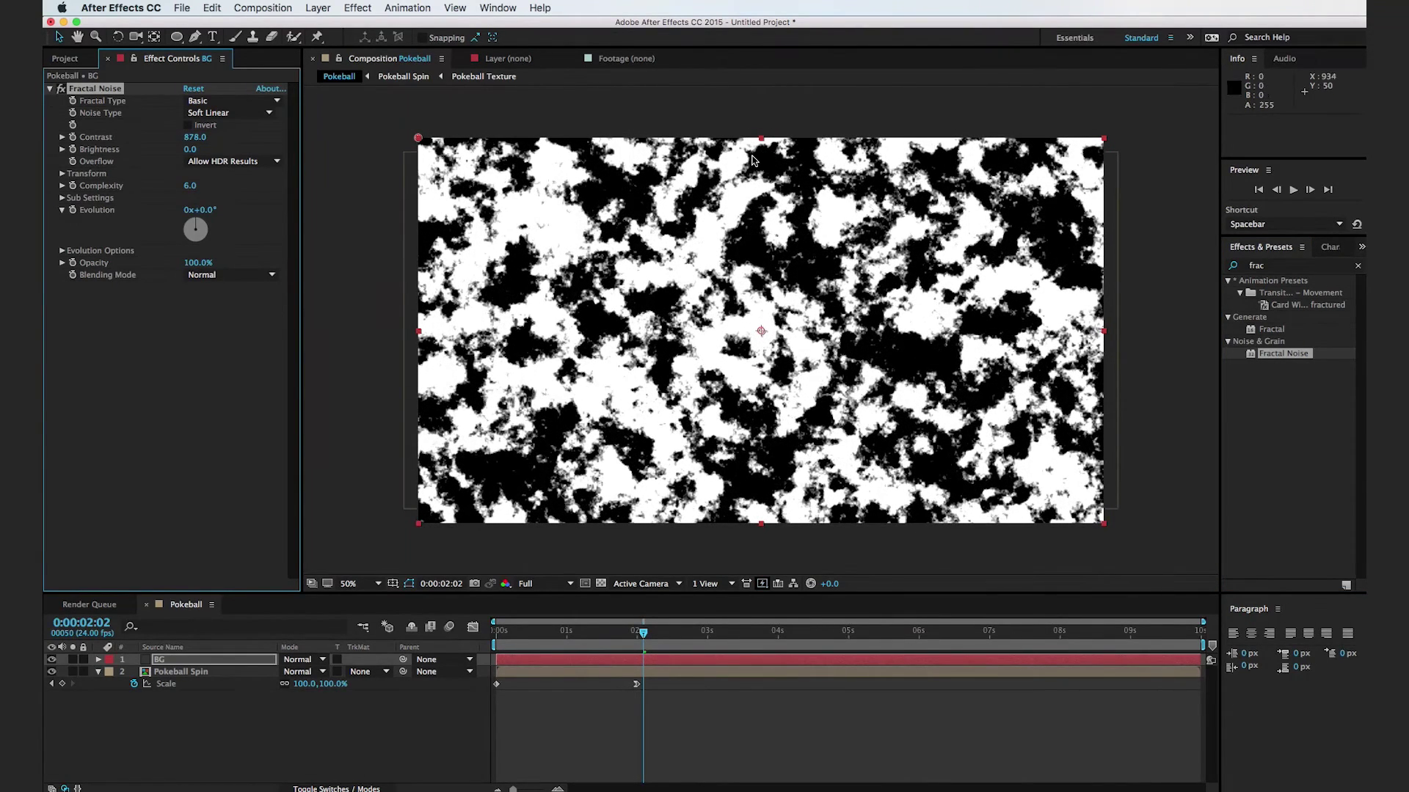
Add a Box Blur to BG with Vertical dimensions, Blur Radius 203, 4 iterations and Repeat Edge Pixels enabled
click(1274, 266)
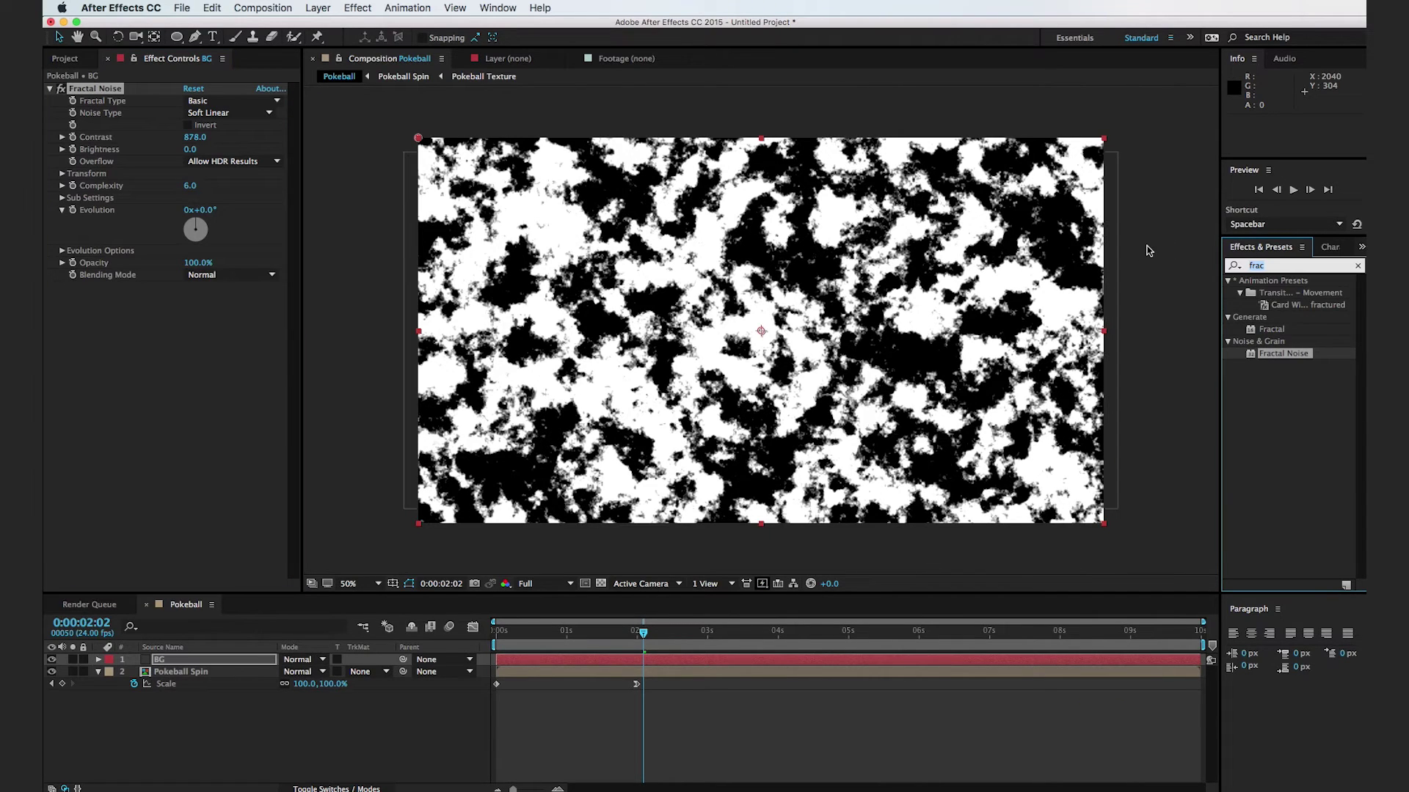
text(box blu)
drag(1272, 293, 361, 319)
click(235, 324)
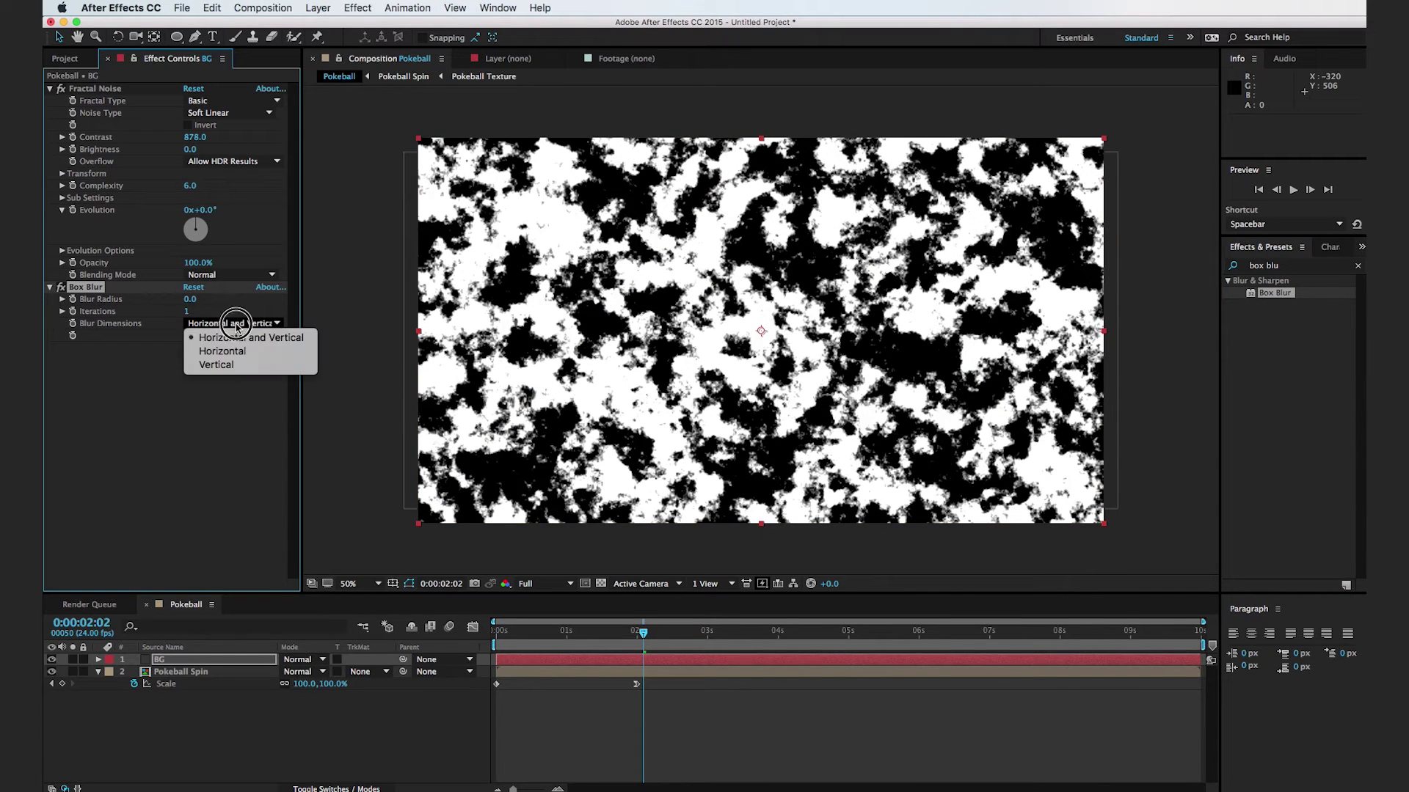
click(217, 364)
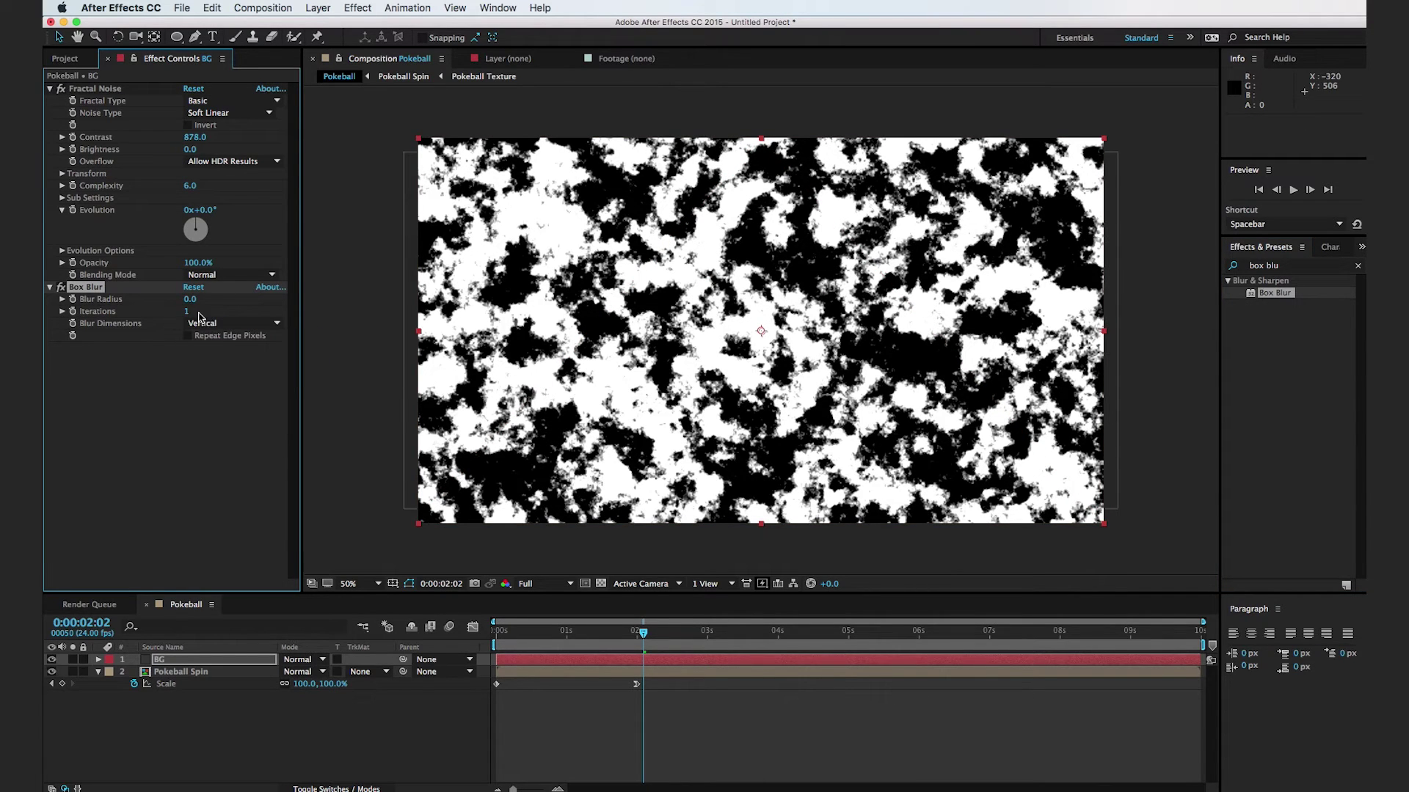
drag(187, 317, 320, 306)
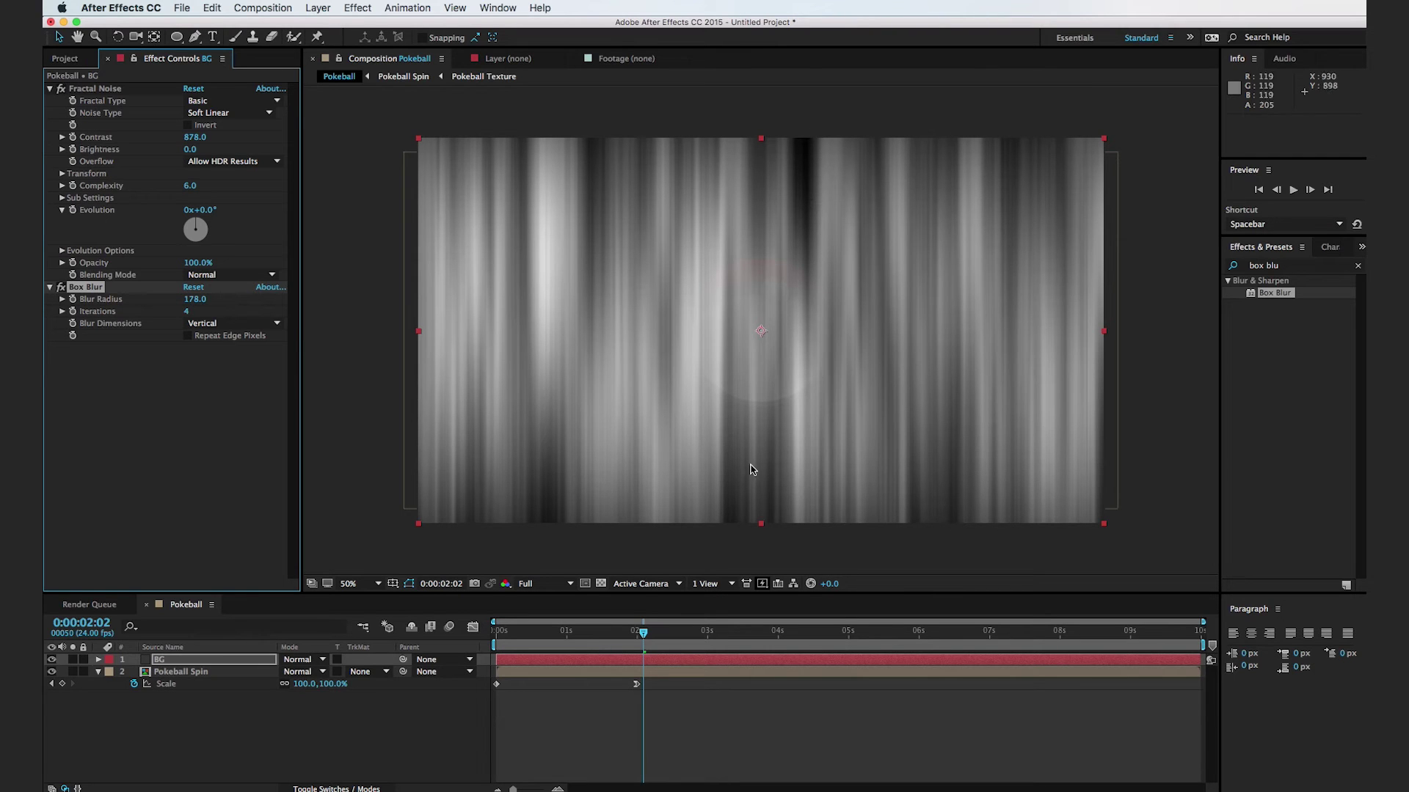
click(189, 336)
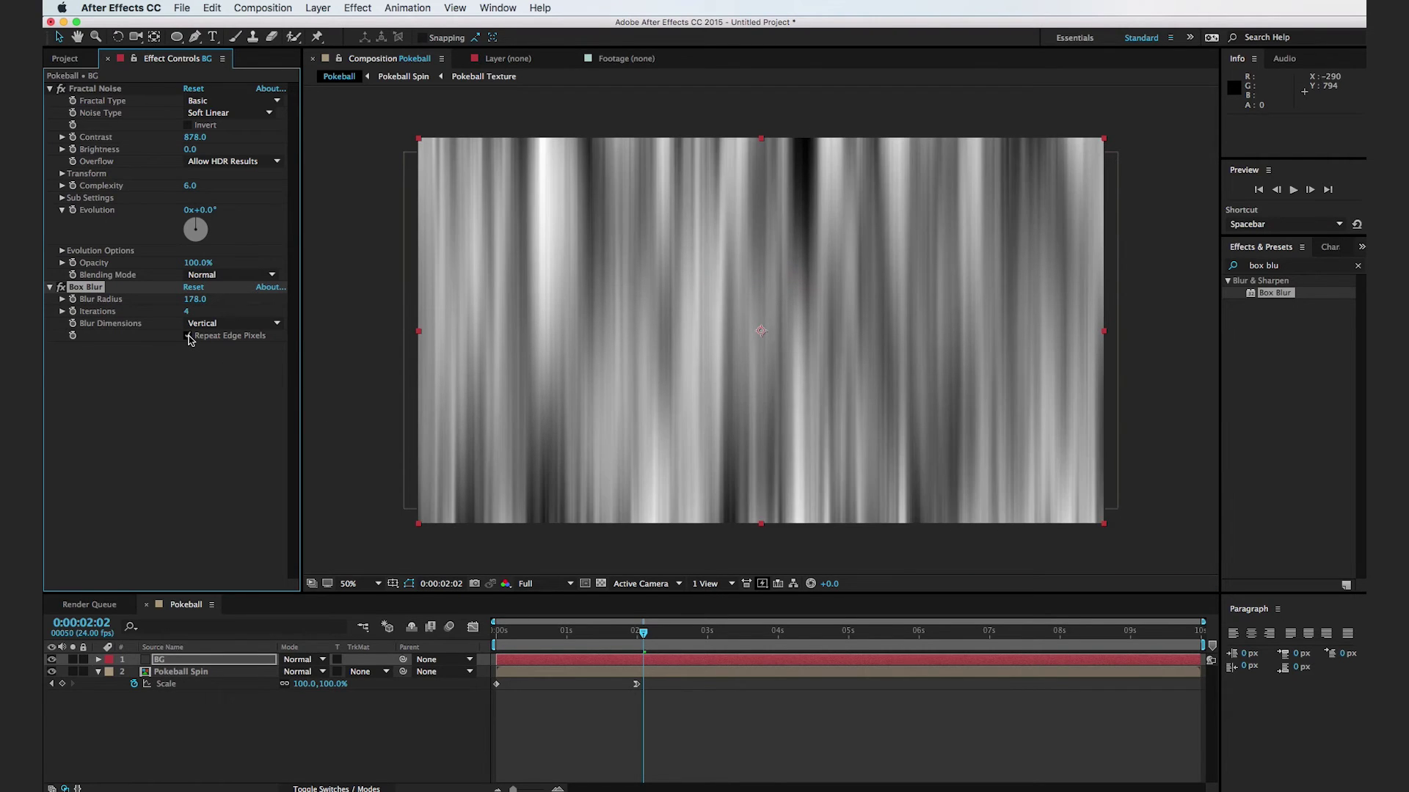
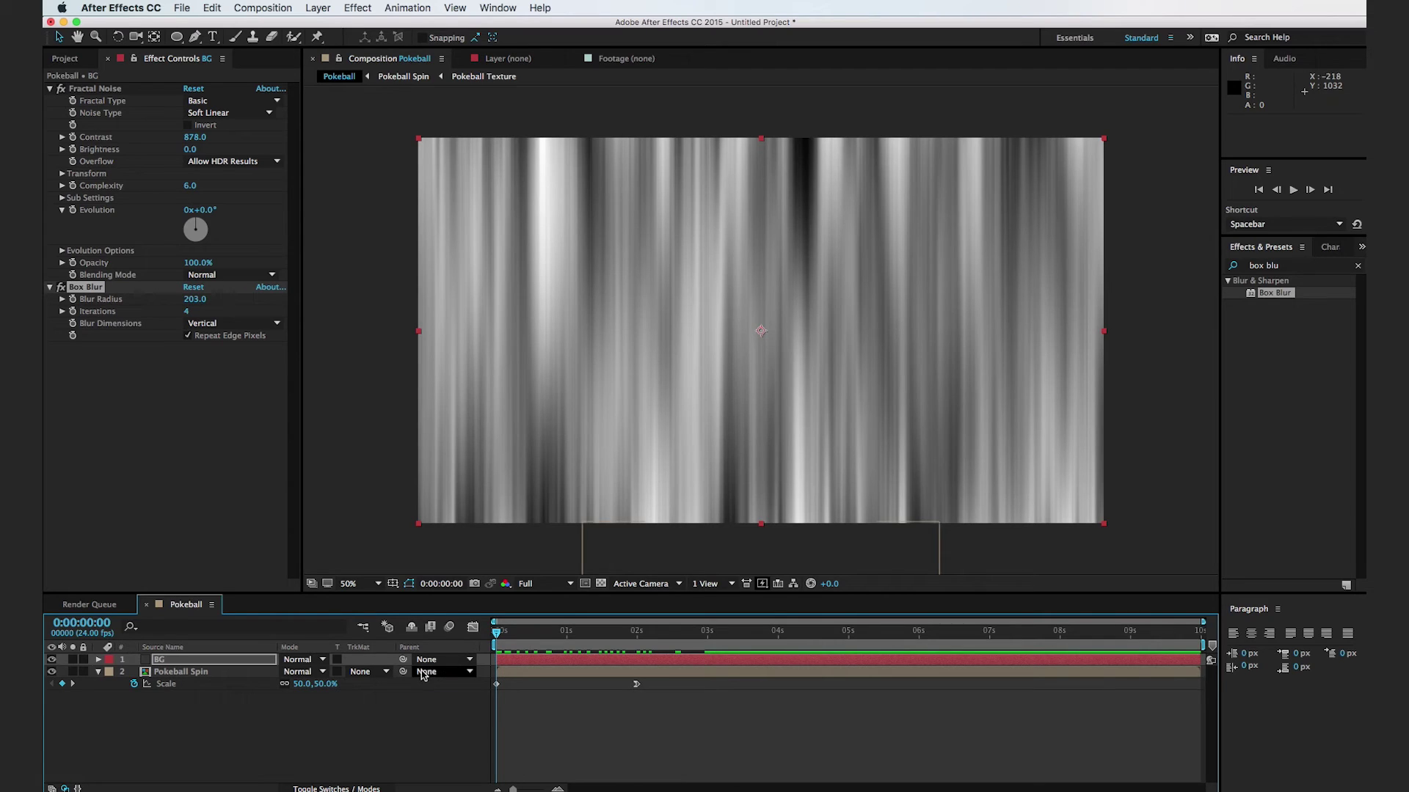
Keyframe Fractal Noise's Offset Turbulence from 960, 540 at 0:00:00:00 to 960, 4976 at 0:00:09:23 and scrub through the motion
click(104, 88)
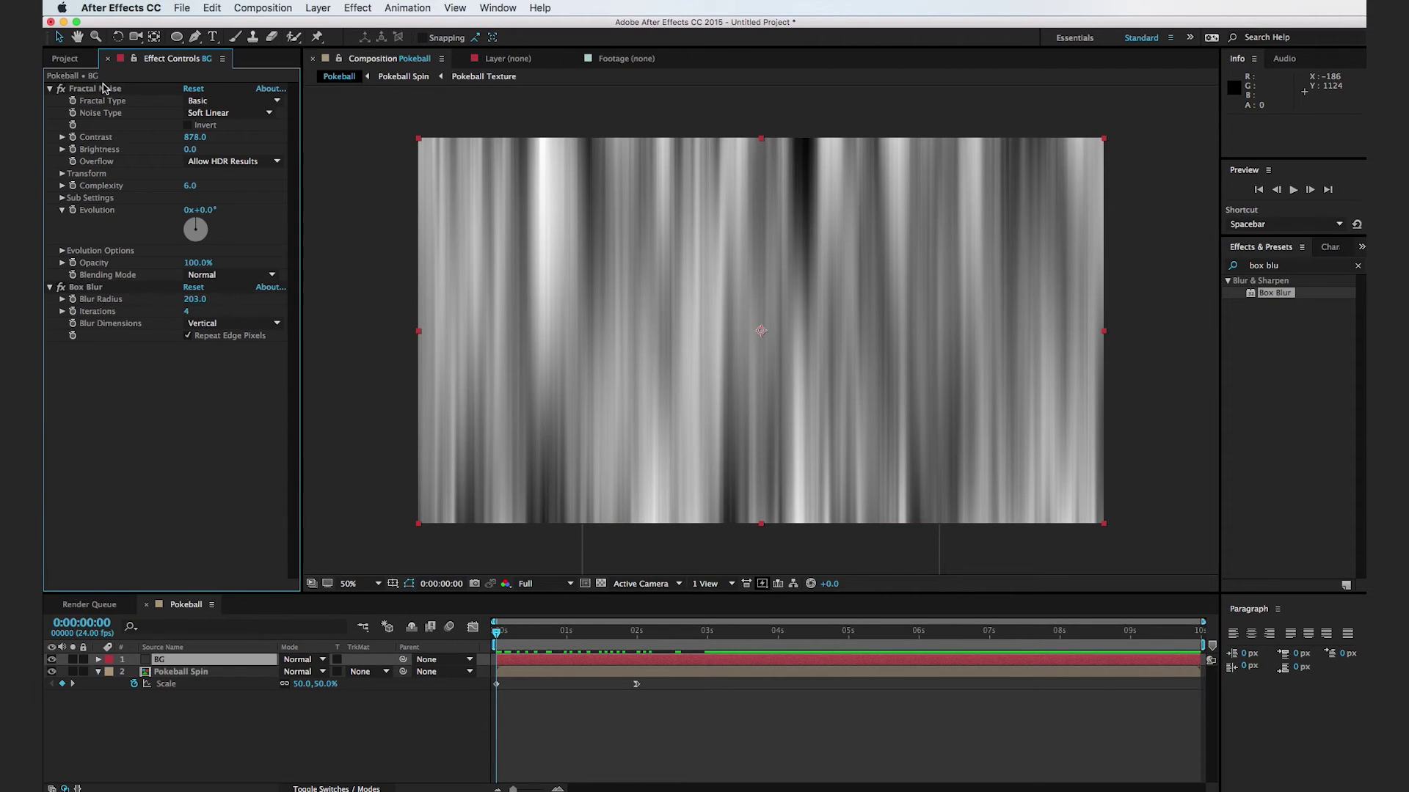
click(61, 173)
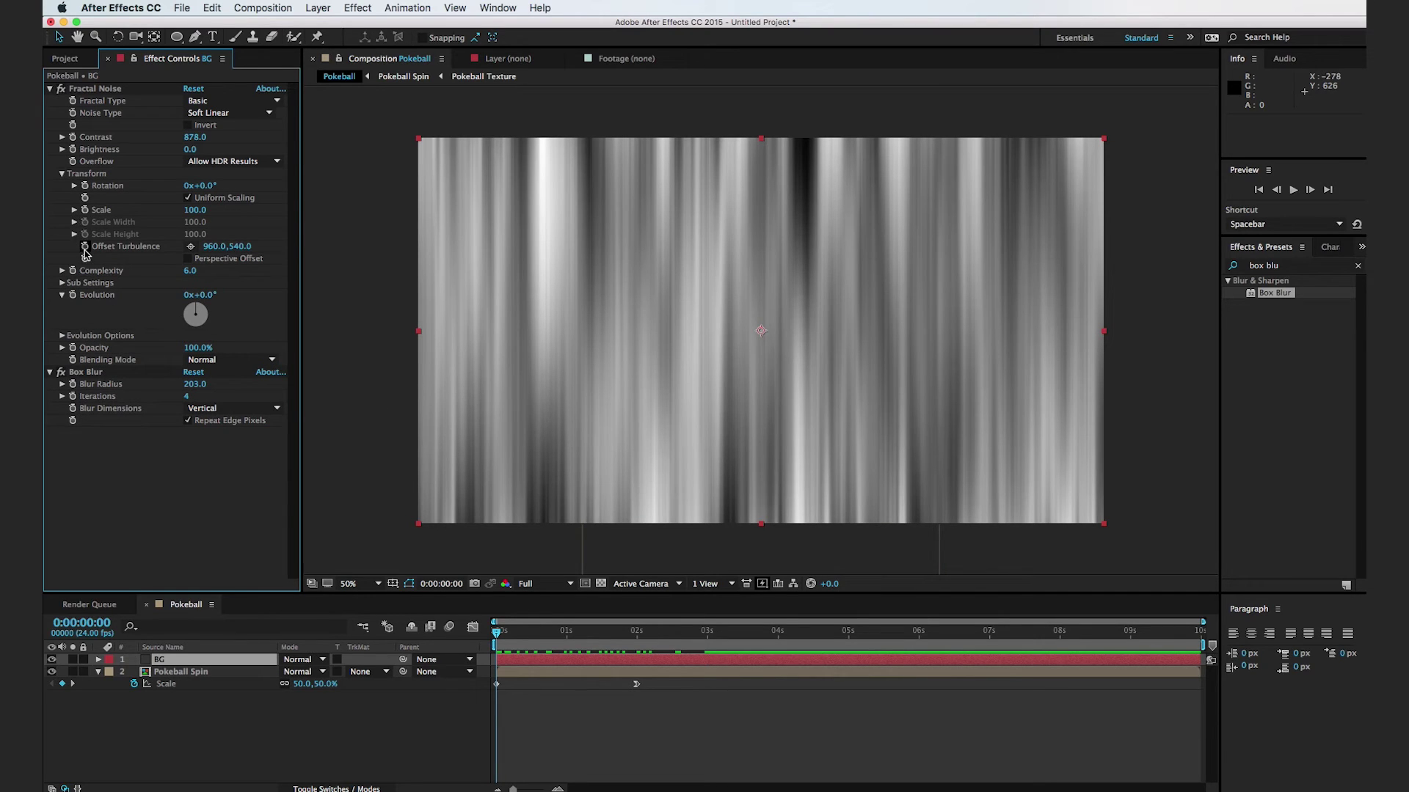
click(74, 210)
drag(692, 629, 1327, 674)
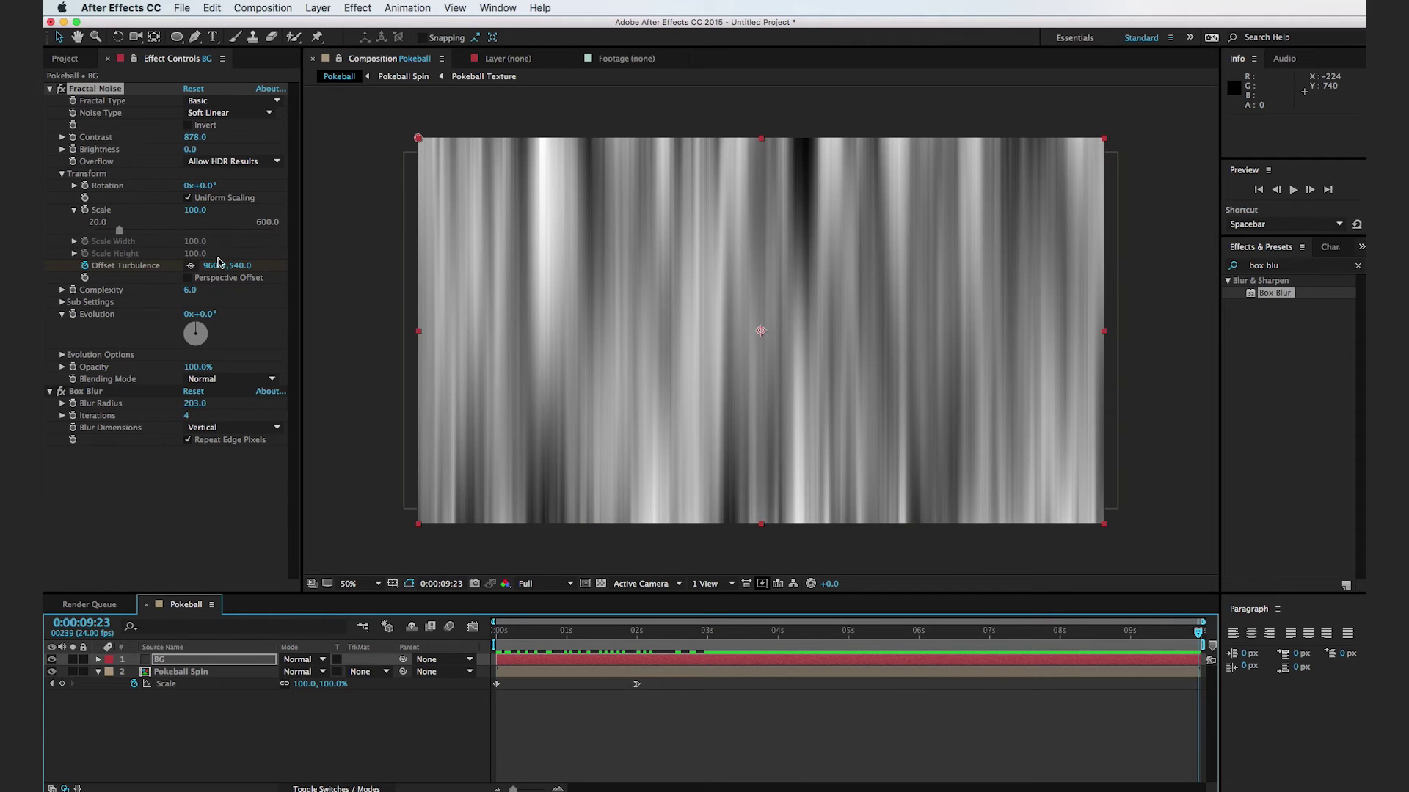
drag(245, 270, 130, 325)
drag(244, 267, 1094, 239)
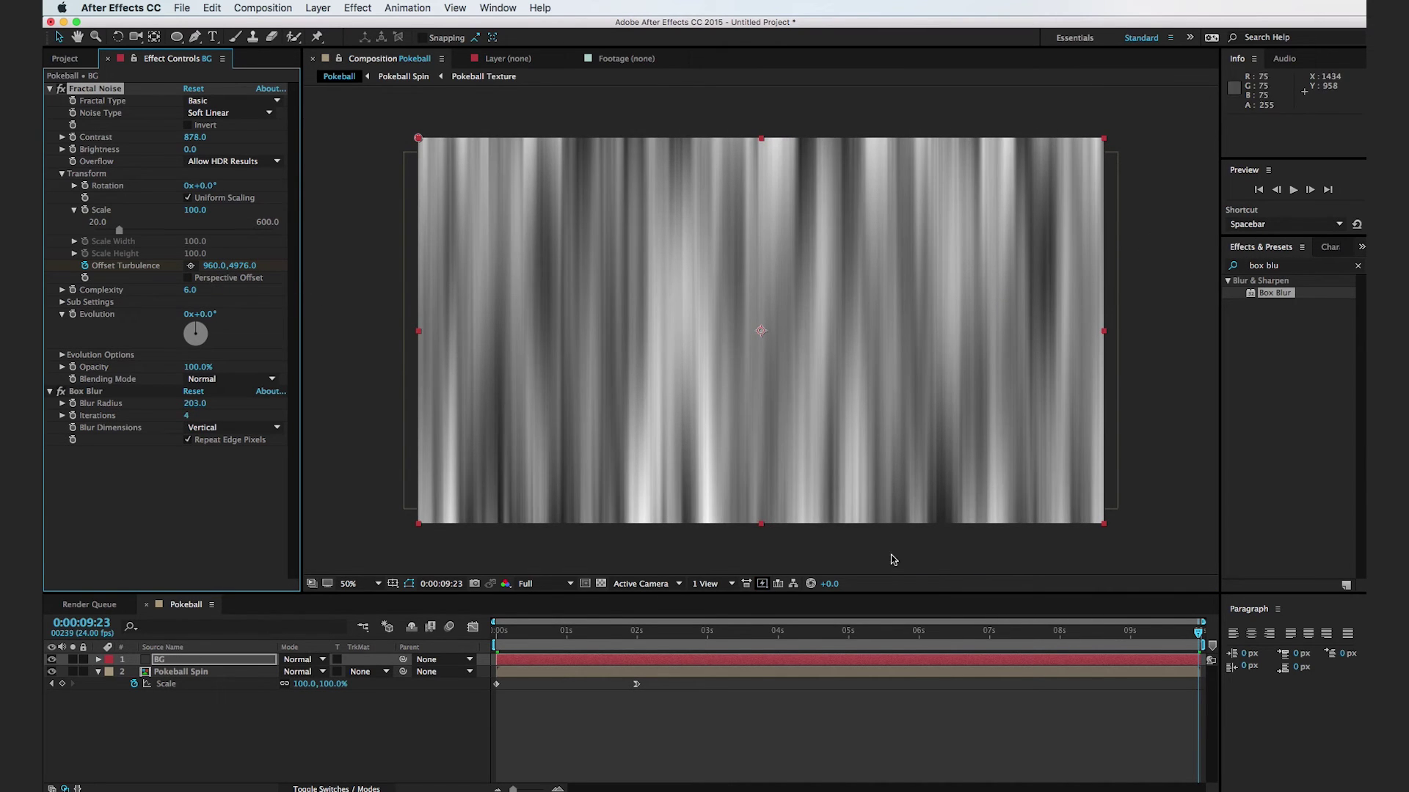
click(538, 640)
drag(538, 644, 1195, 669)
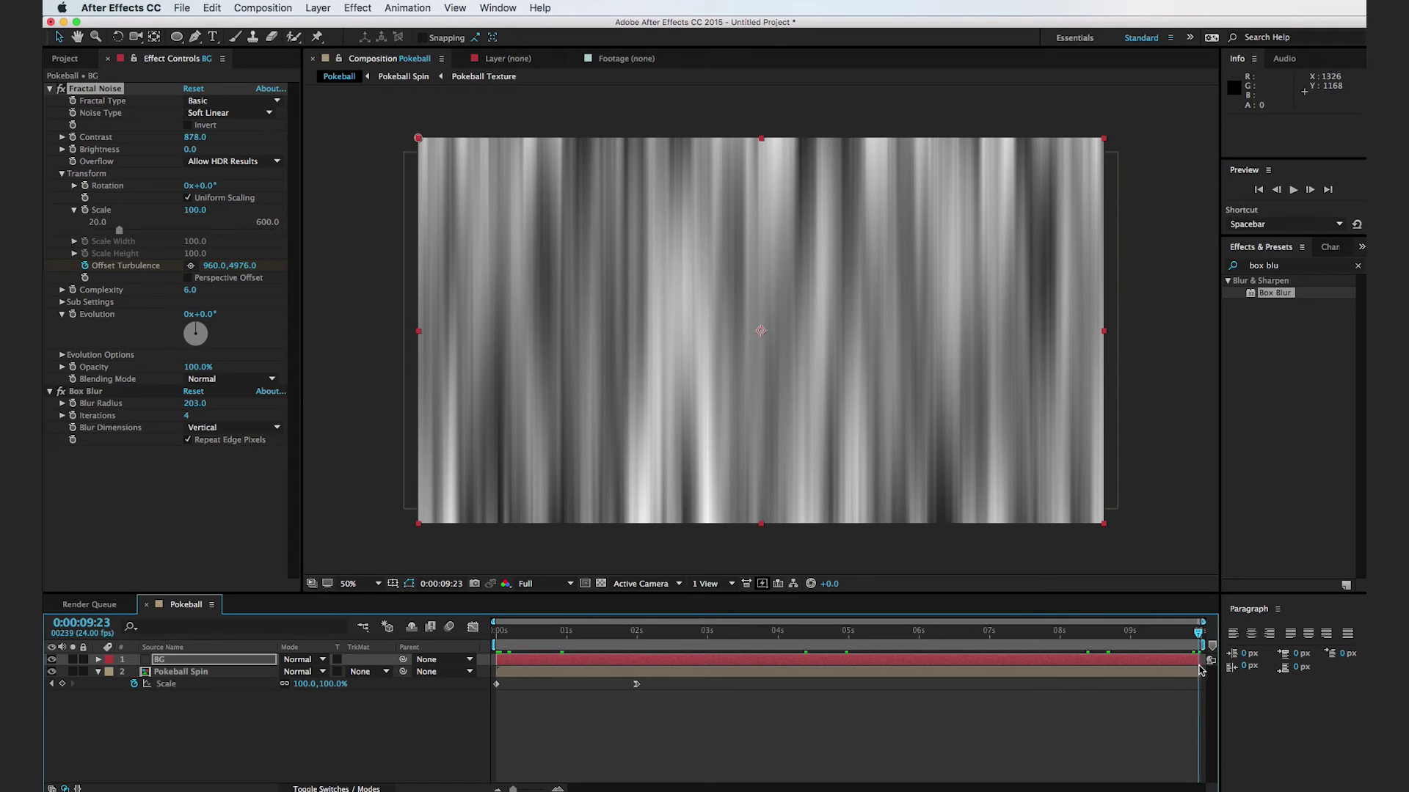
Apply Posterize to BG below the Box Blur with Level 5
click(1279, 266)
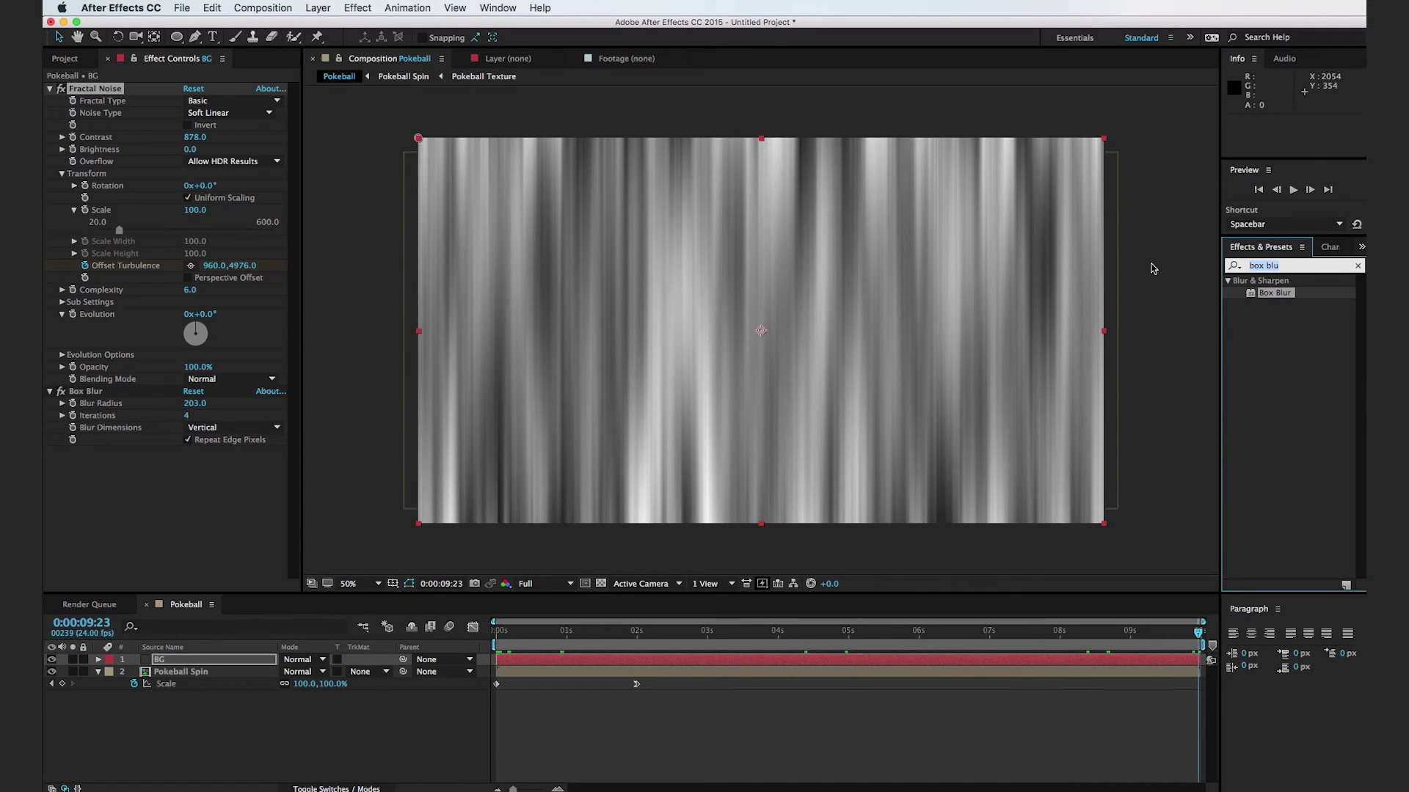
text(post)
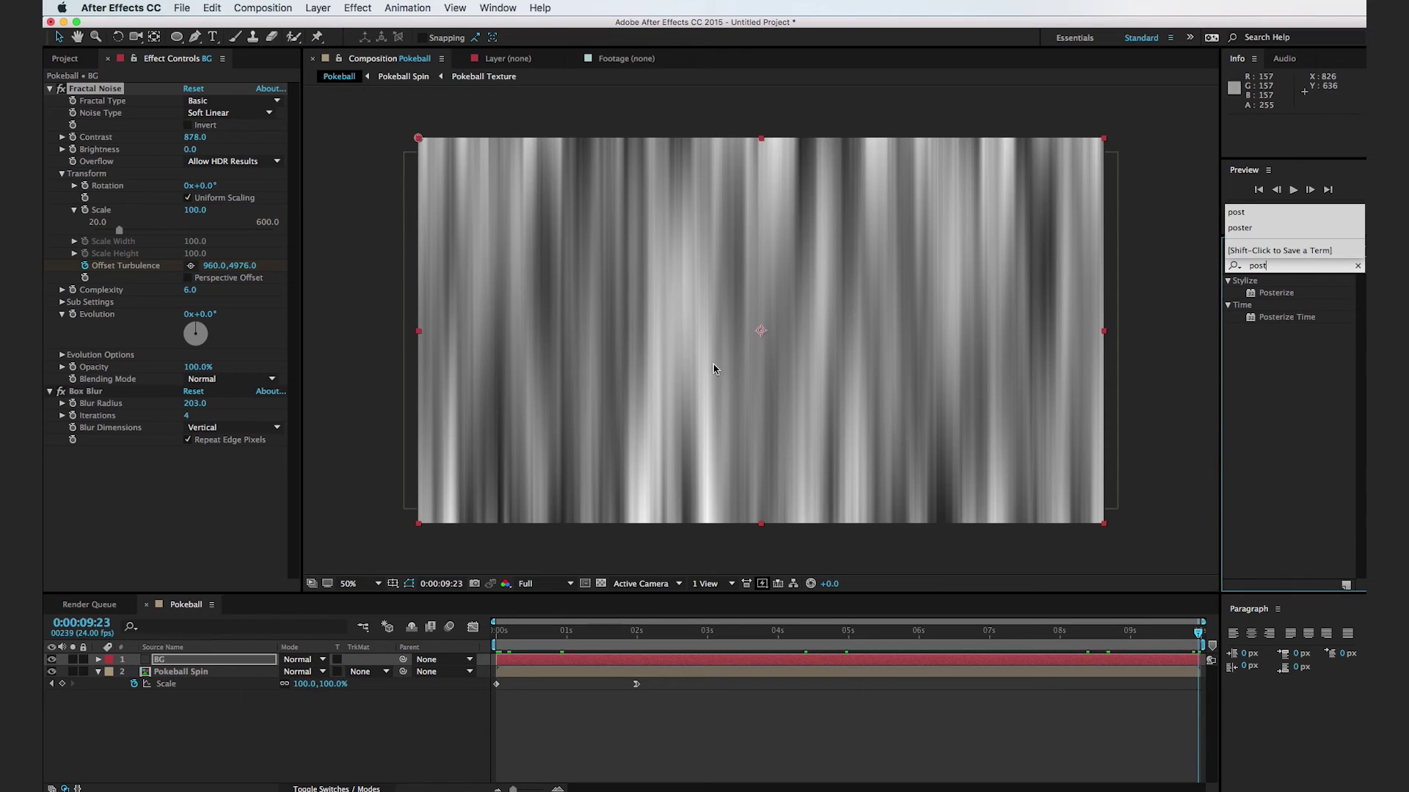
drag(1277, 292, 197, 497)
click(187, 467)
click(315, 499)
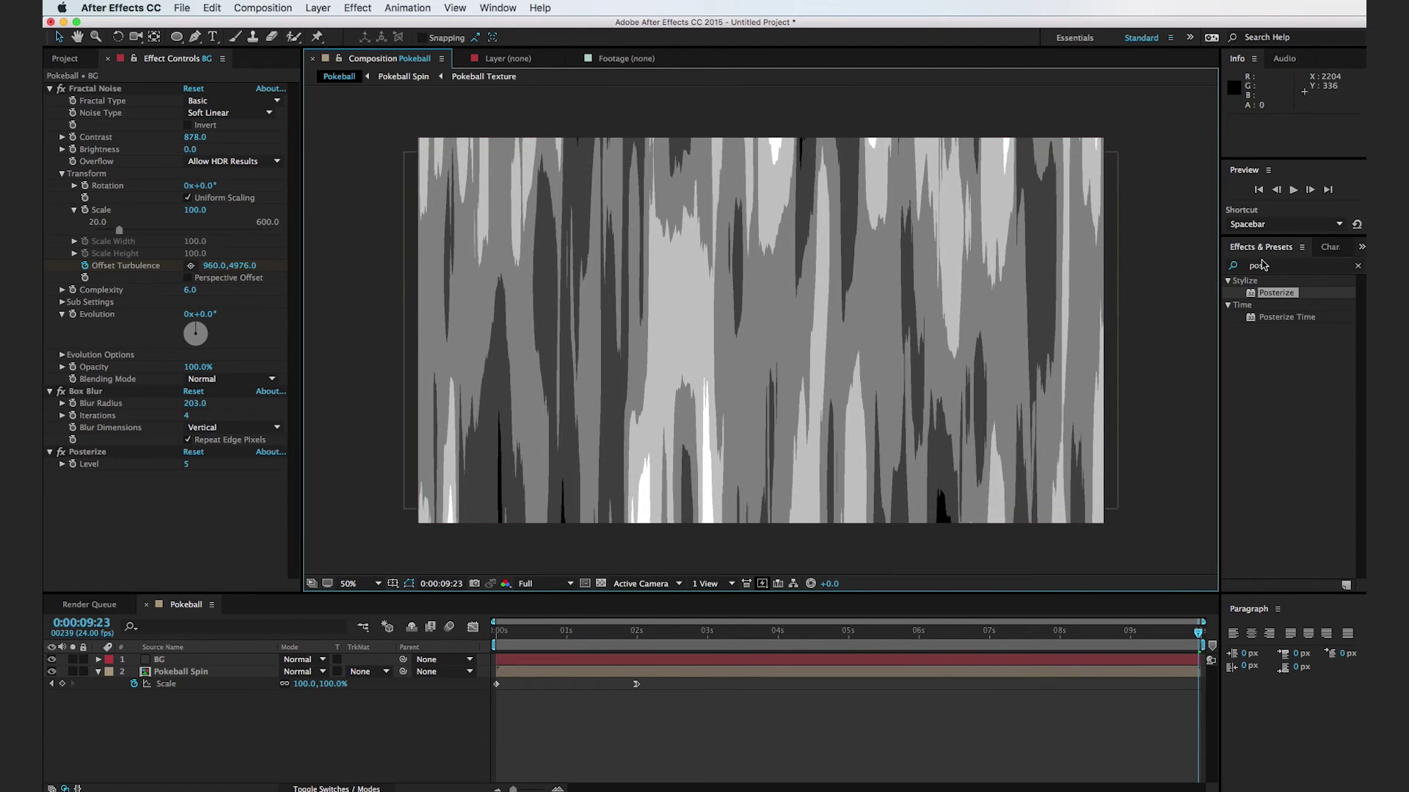
Add Levels to BG after Posterize, with Input Black at 98 and Input White at 168
key(super+5)
text(level)
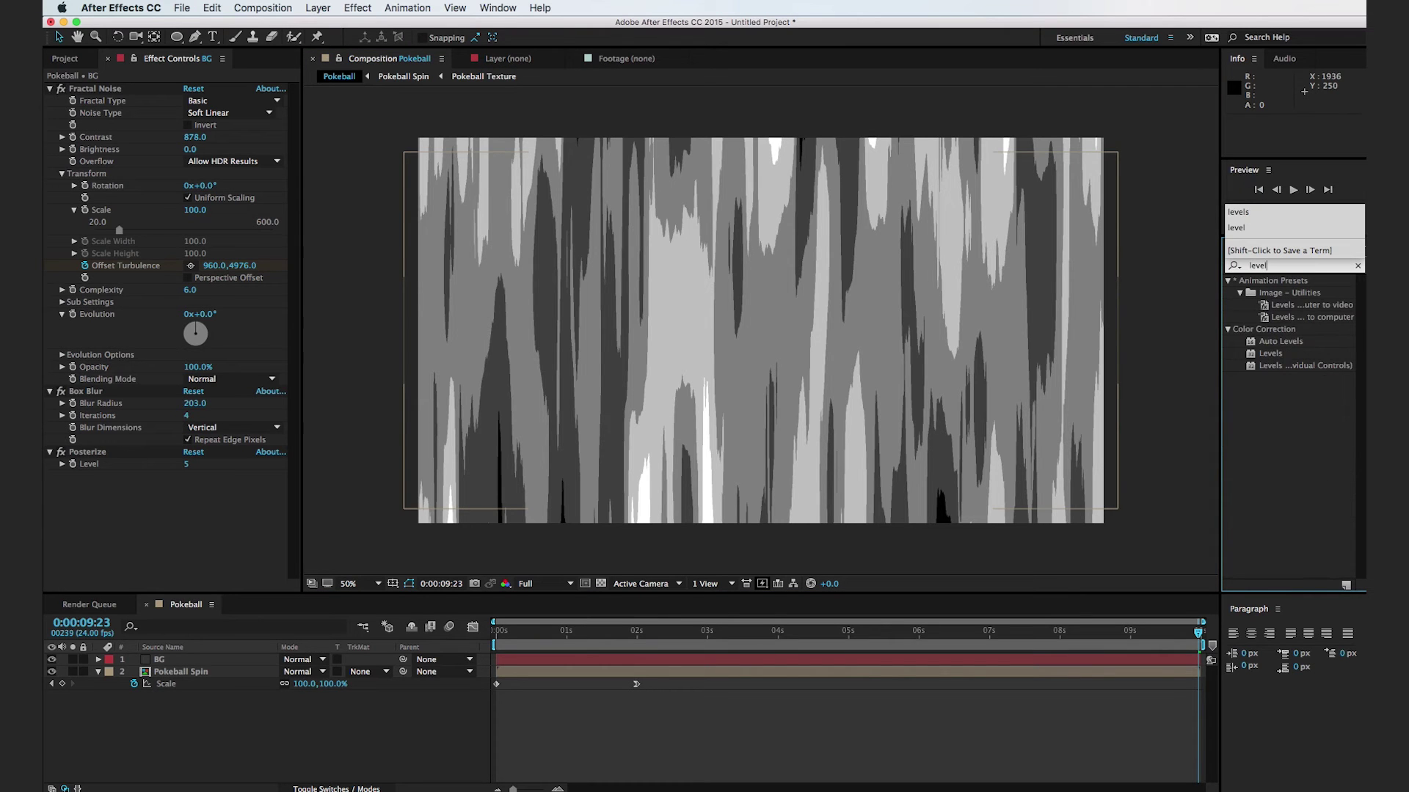
drag(1270, 355, 194, 516)
drag(87, 484, 155, 488)
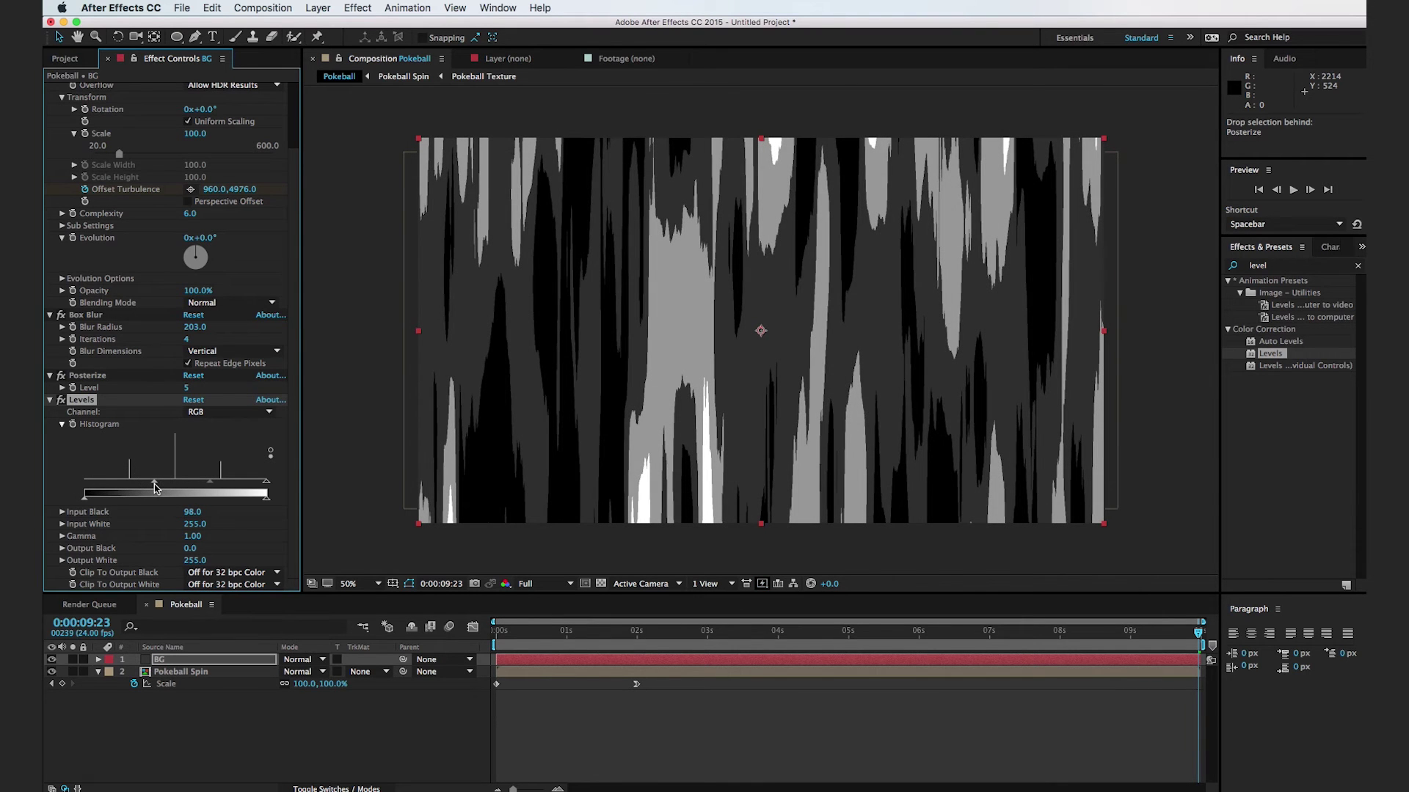
drag(266, 485, 205, 486)
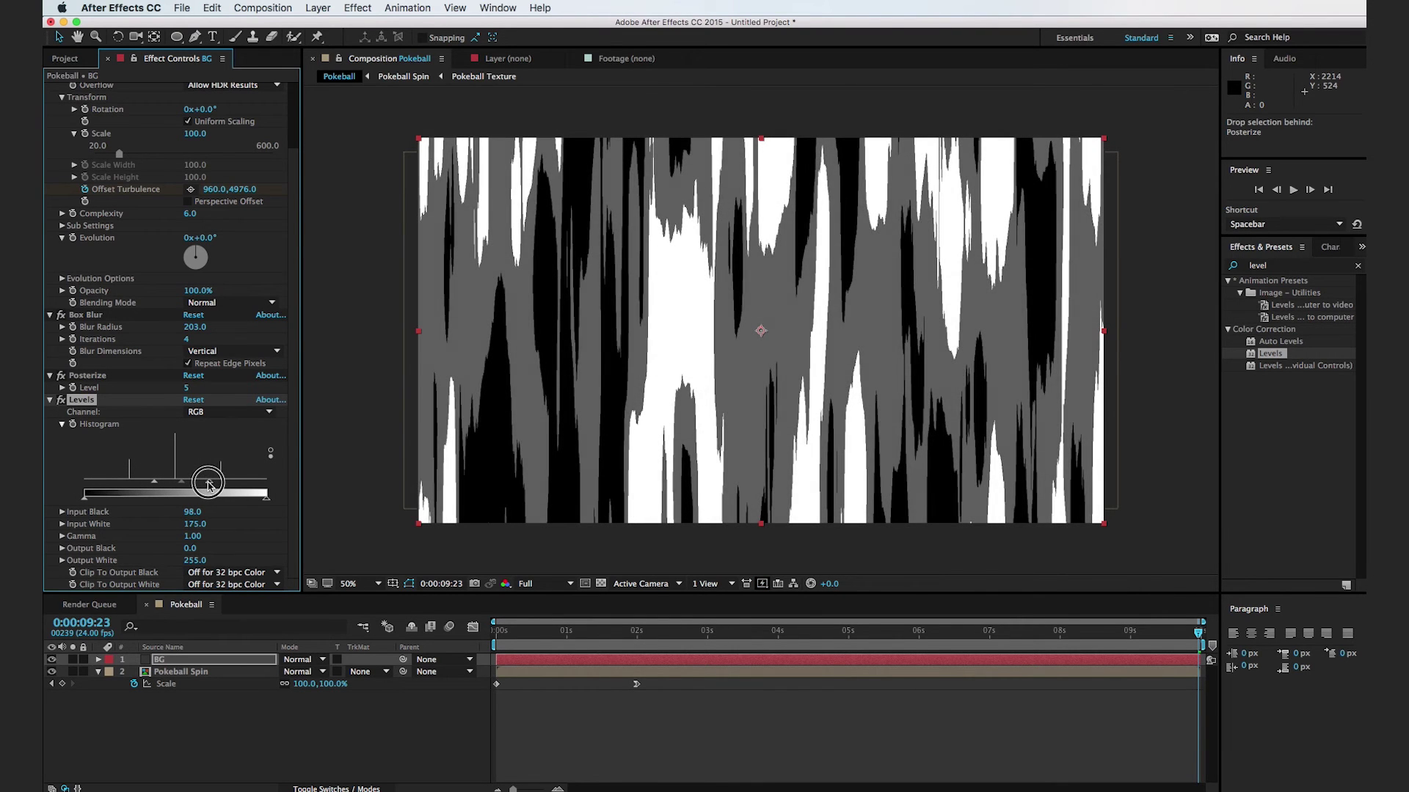
click(342, 477)
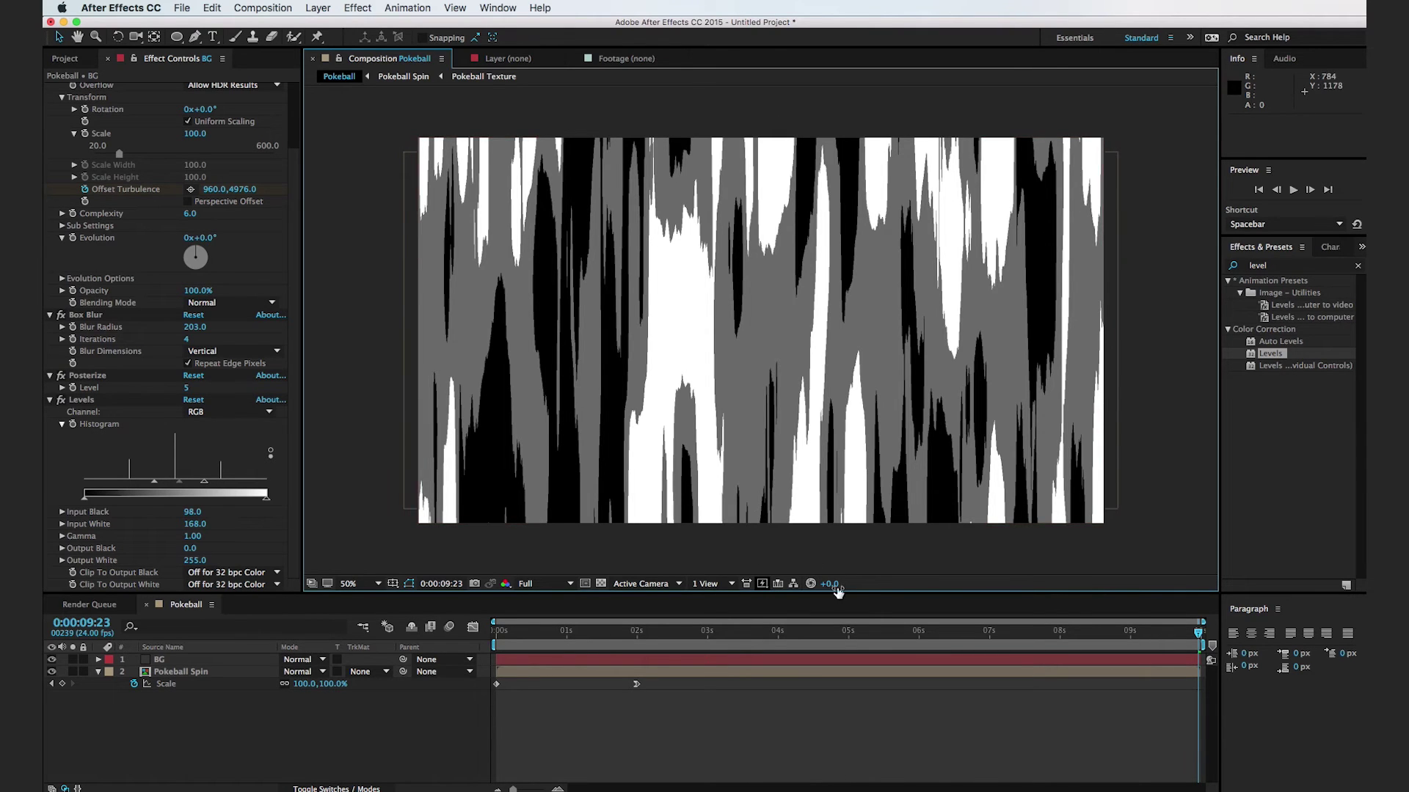
Apply Corner Pin to BG and pull the lower corners inward to about 716, 1106 and 1074, 1118
click(1275, 265)
text(corn)
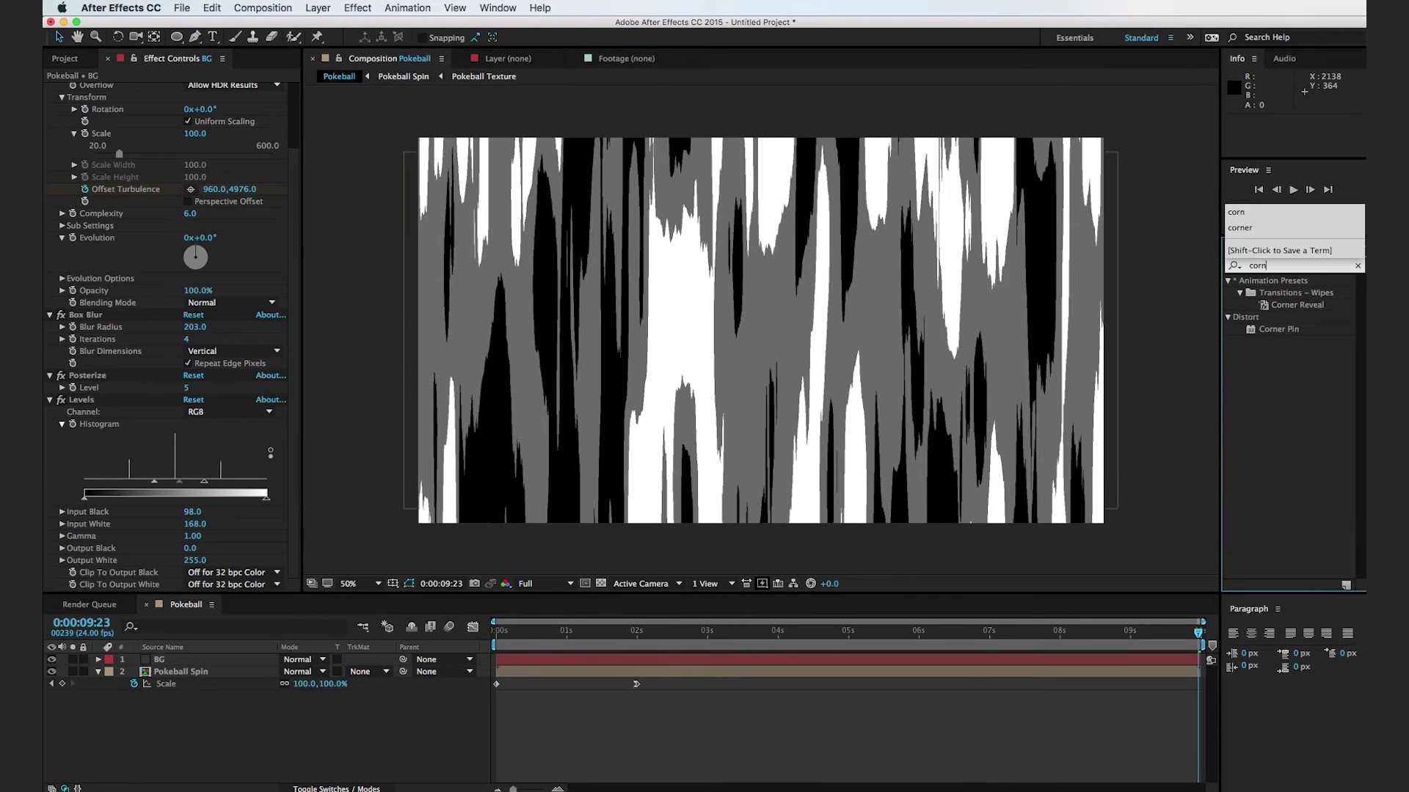
drag(1266, 330, 236, 540)
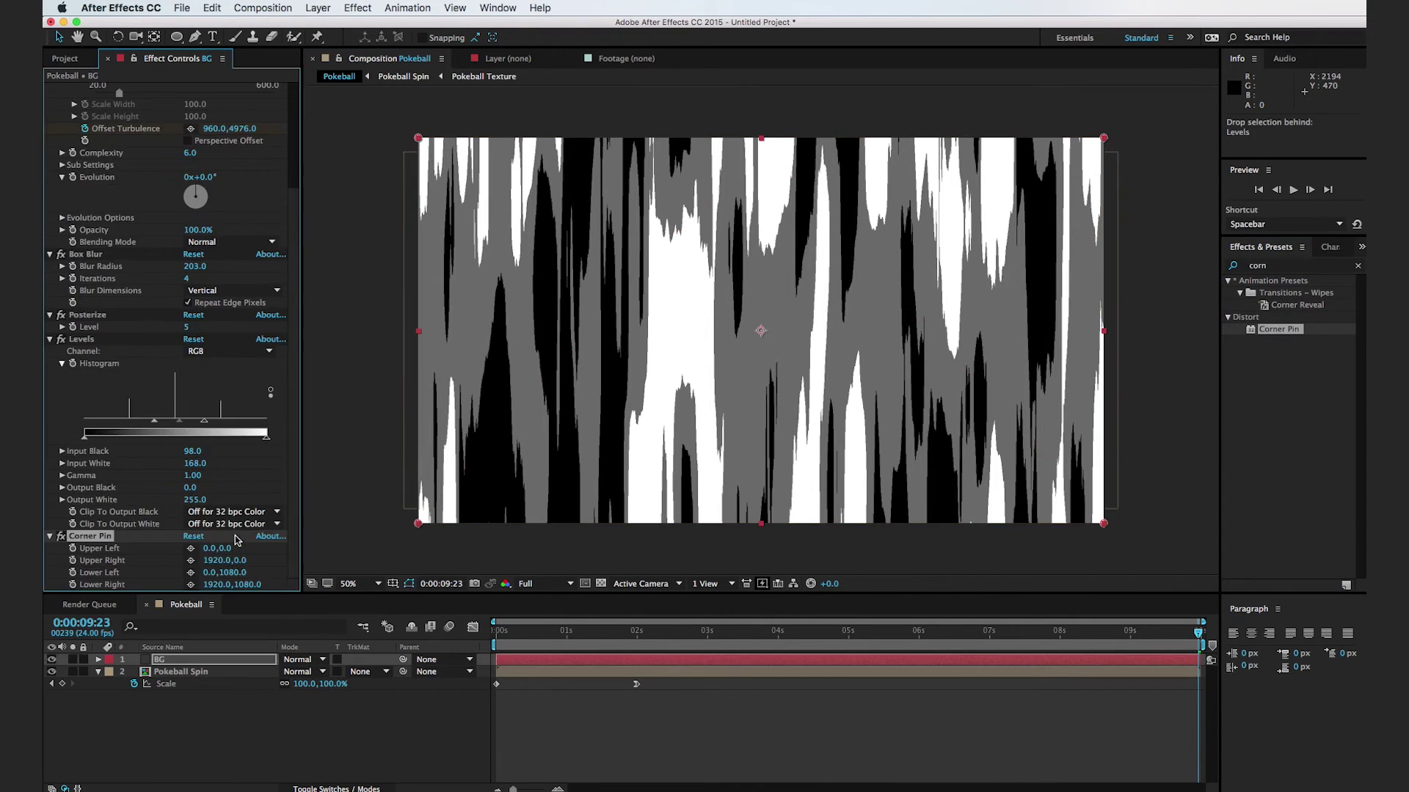
drag(417, 526, 667, 535)
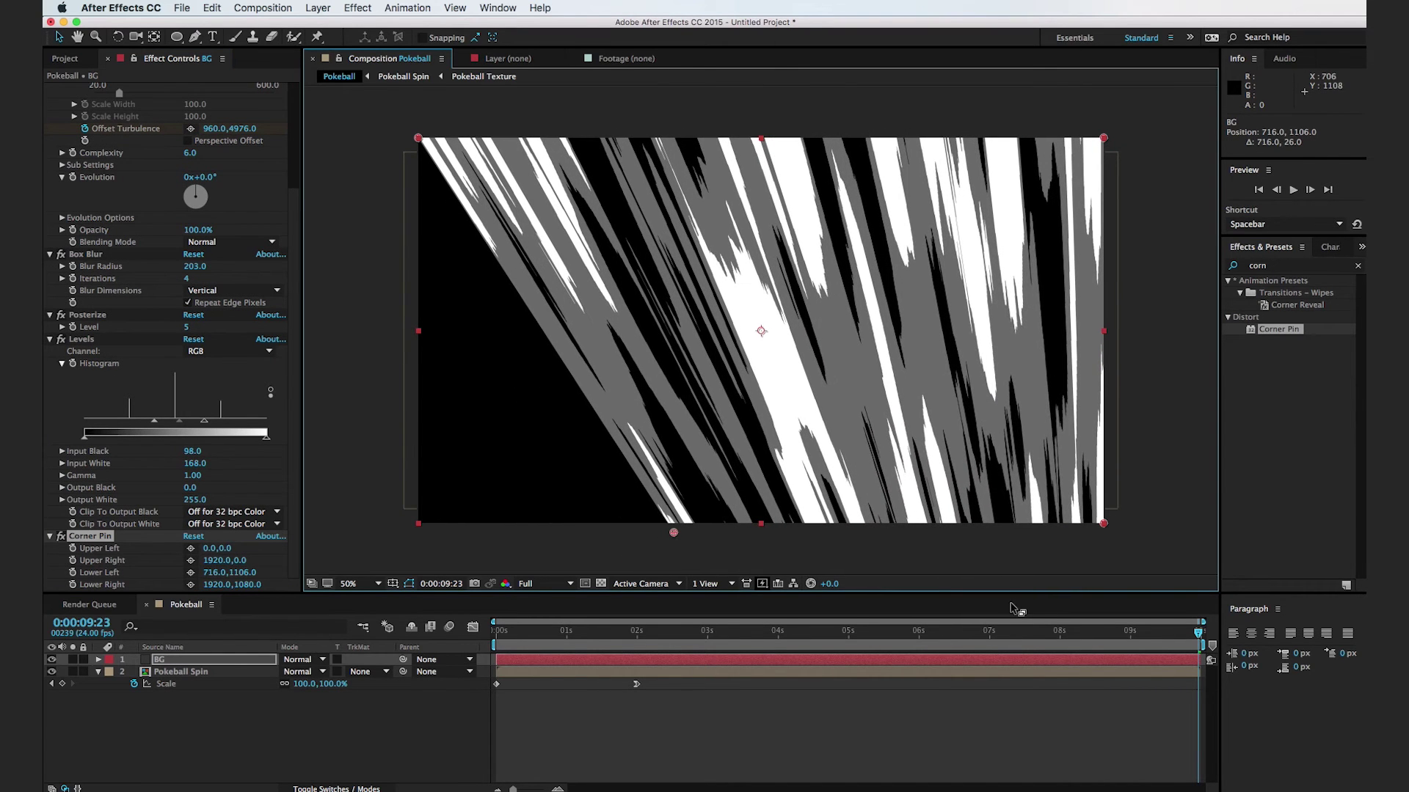
drag(1104, 525, 800, 540)
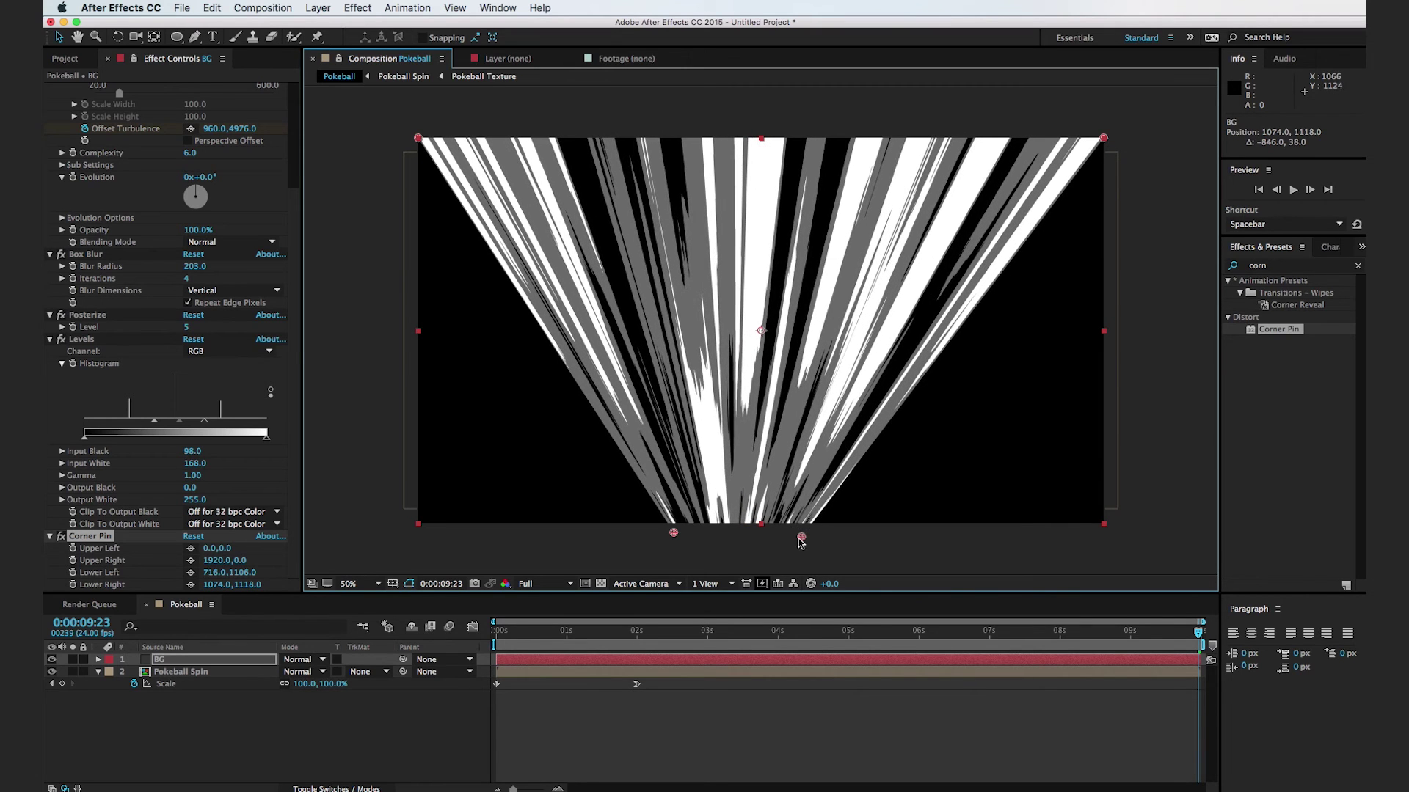
Scale the BG layer to 255%, shift it to about 978, 550, and scrub through the streak animation
drag(584, 651, 751, 653)
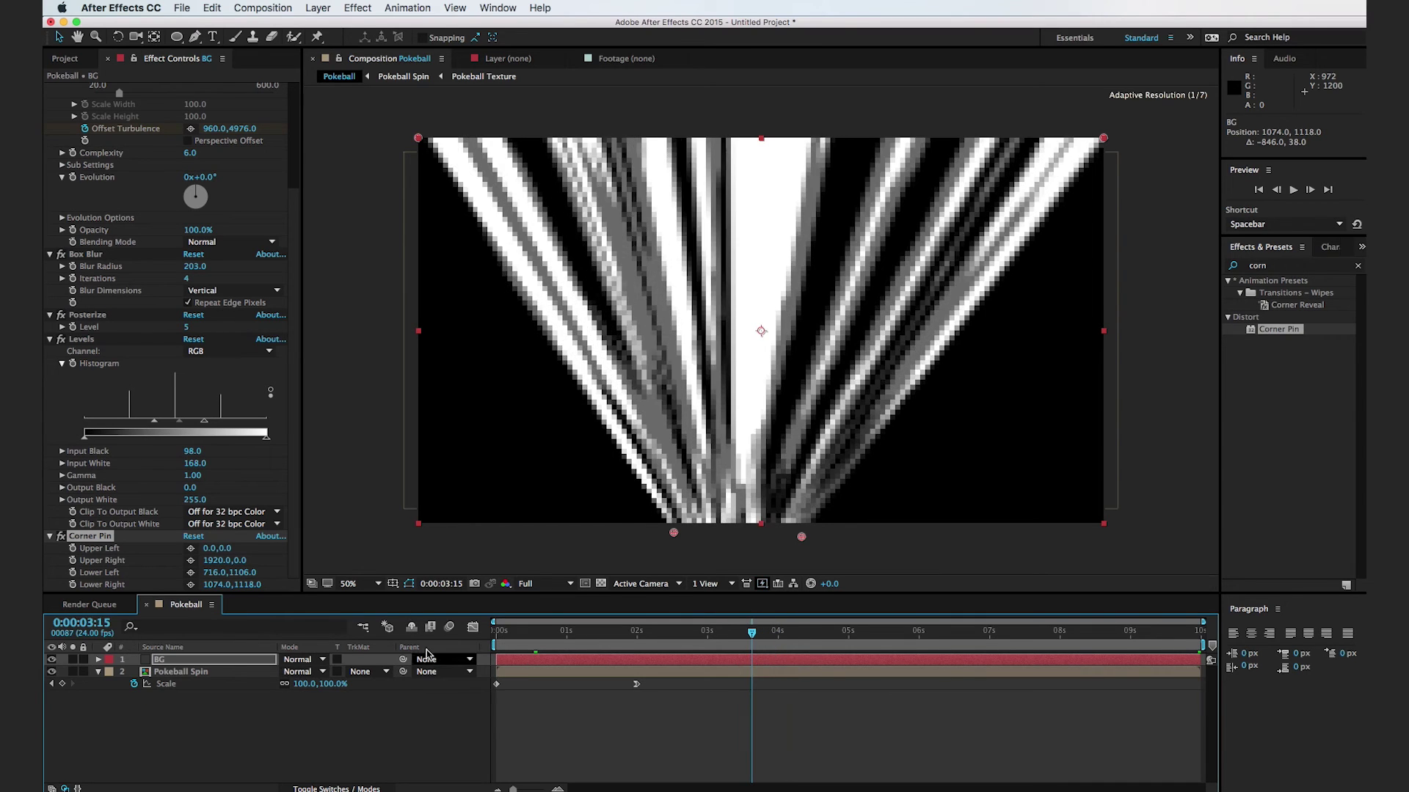
key(s)
drag(310, 672, 419, 675)
drag(576, 449, 582, 454)
drag(535, 638, 1036, 675)
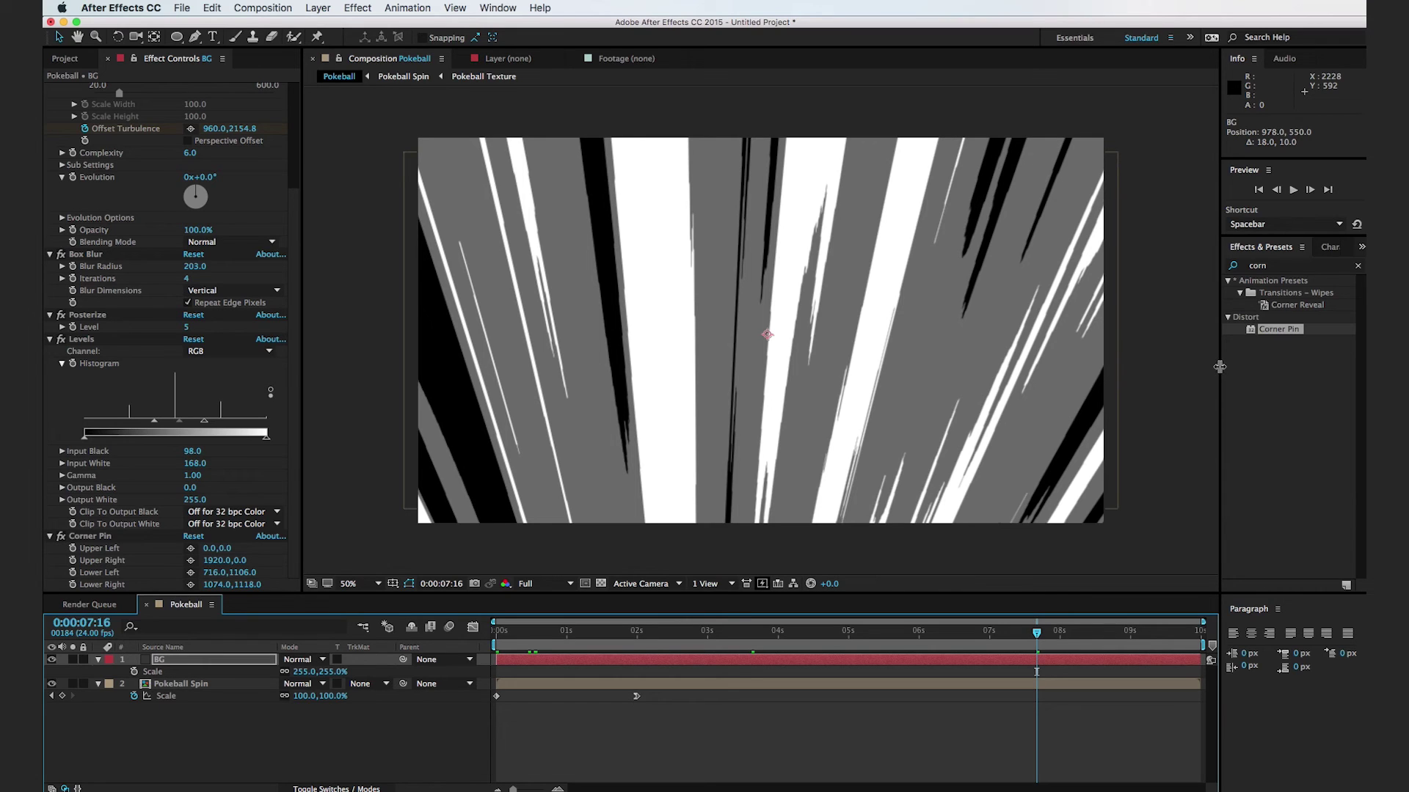
Apply Tritone to BG after Corner Pin and set its Midtones to blue 306F95
click(1286, 266)
text(trit)
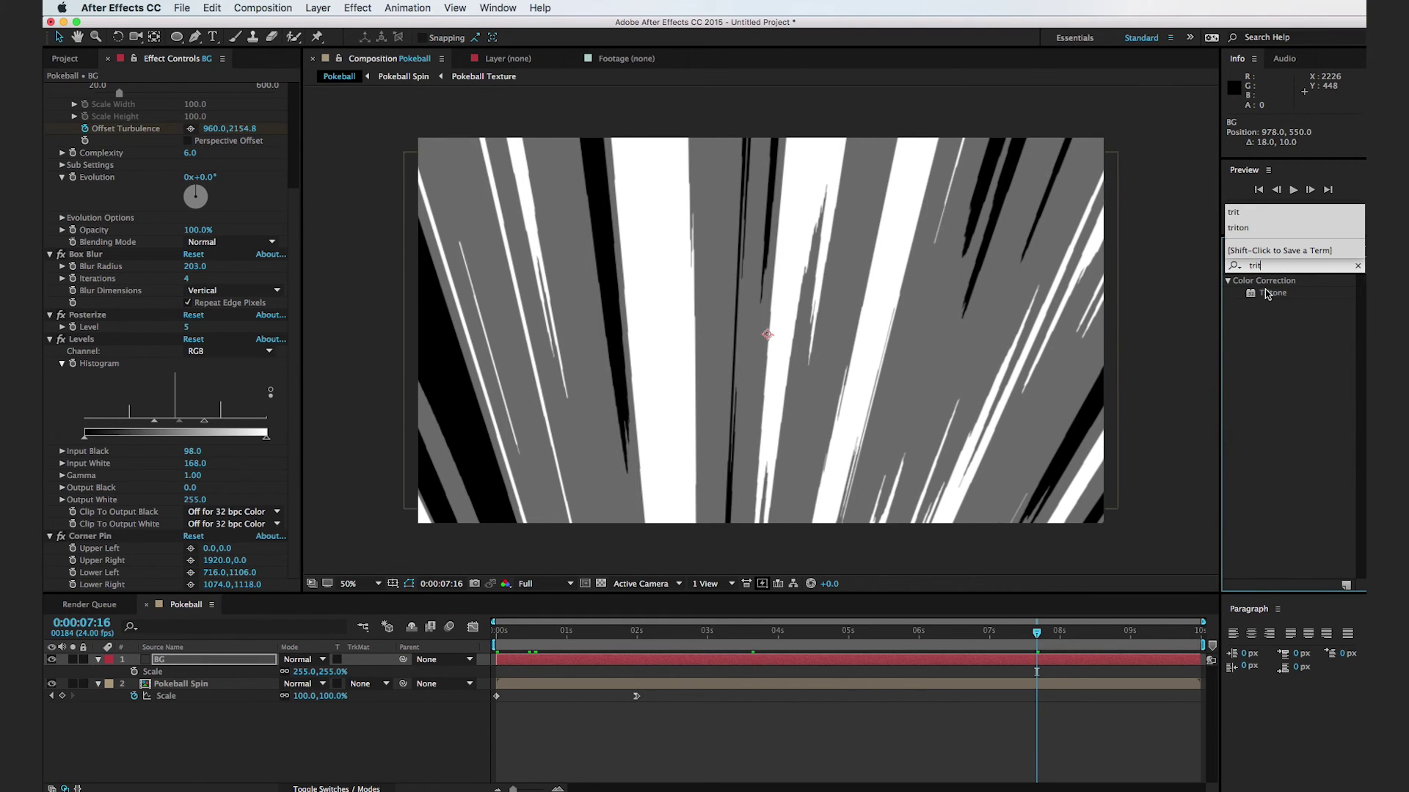
drag(1265, 293, 205, 664)
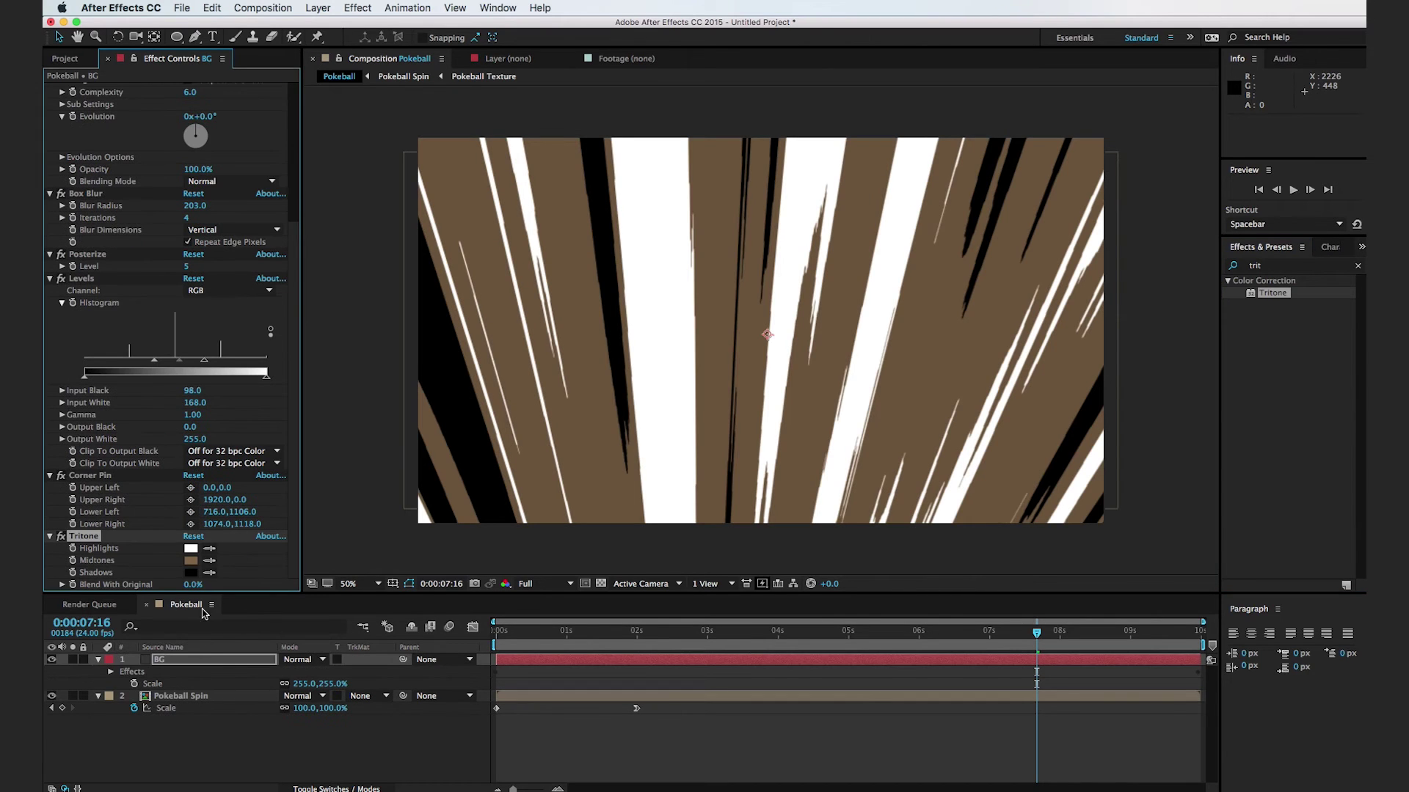
click(191, 563)
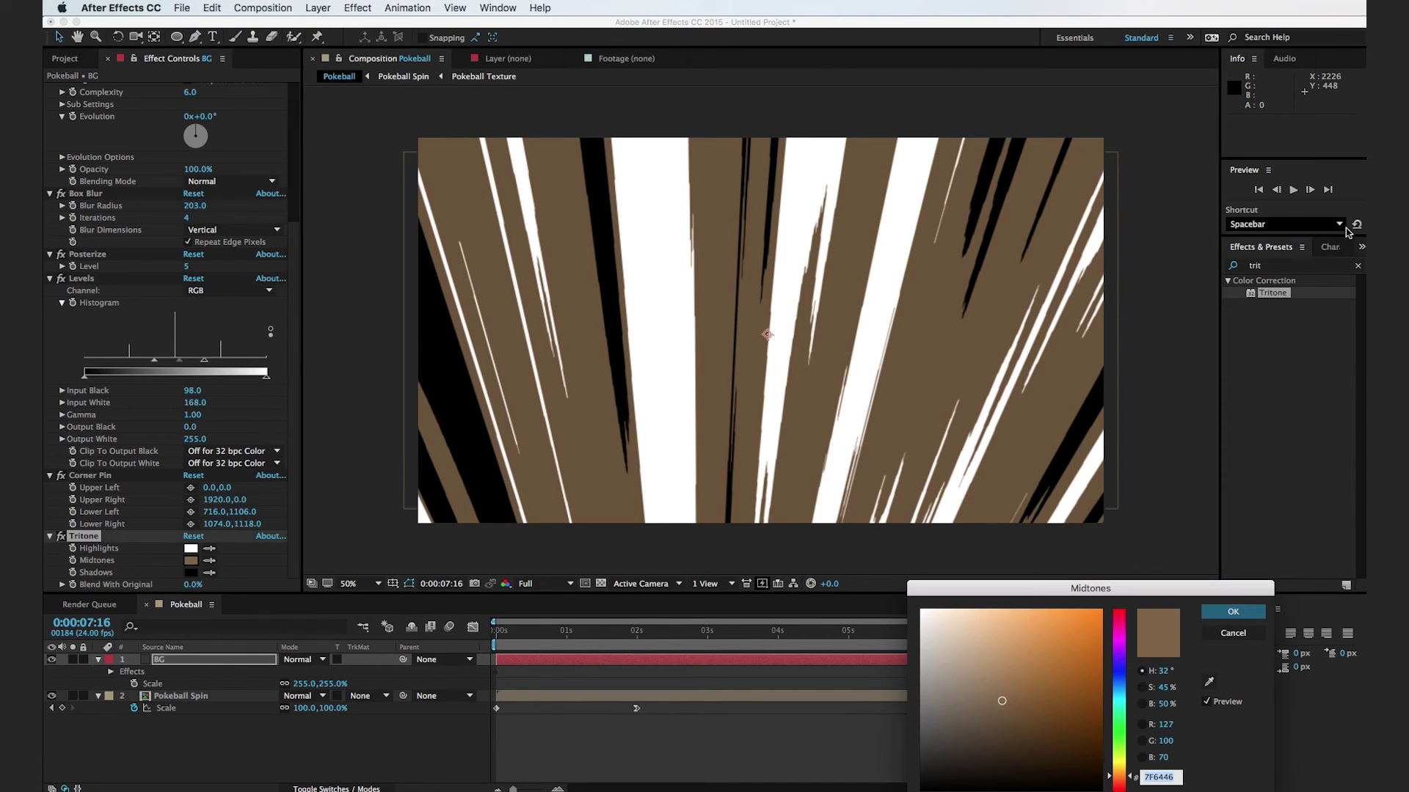
drag(1118, 699, 1042, 686)
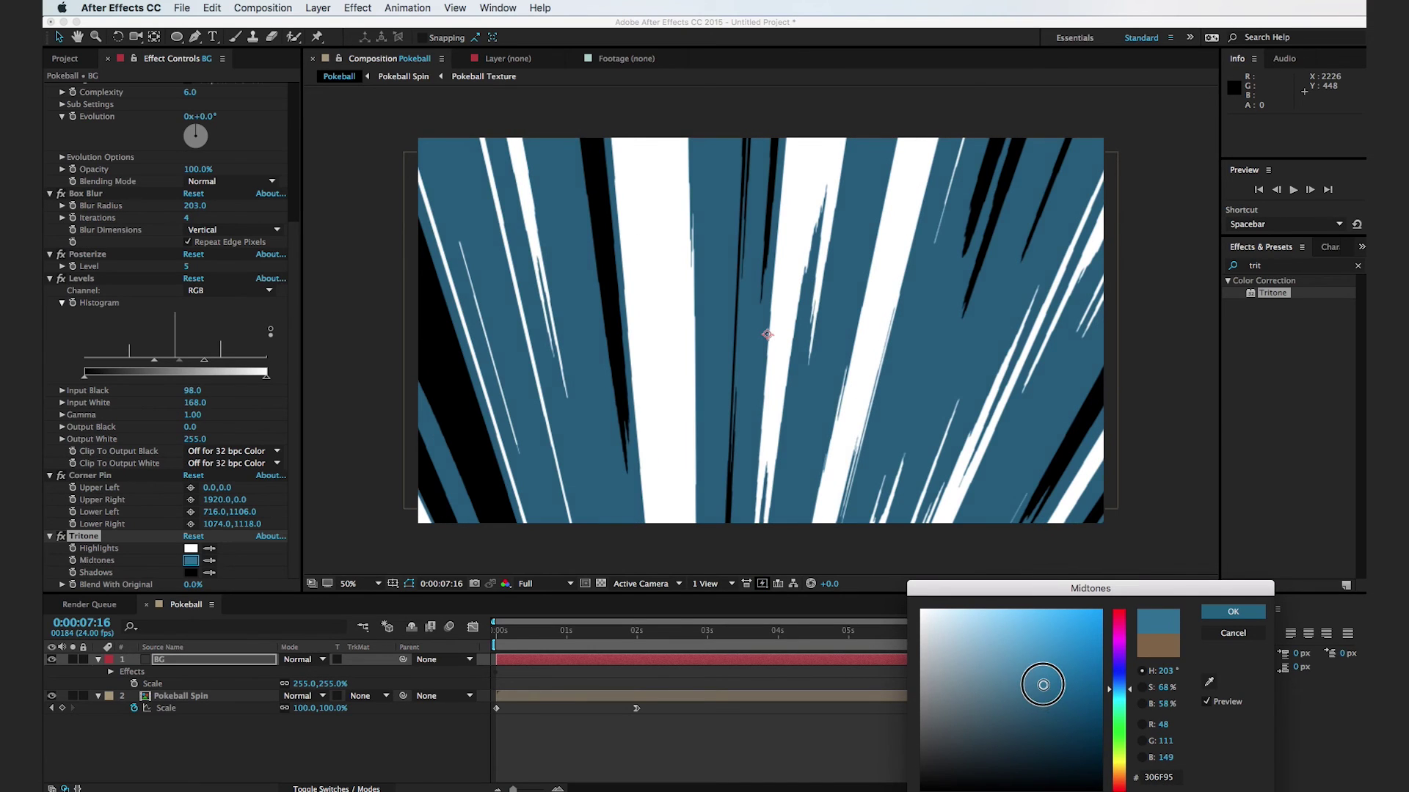
click(1224, 615)
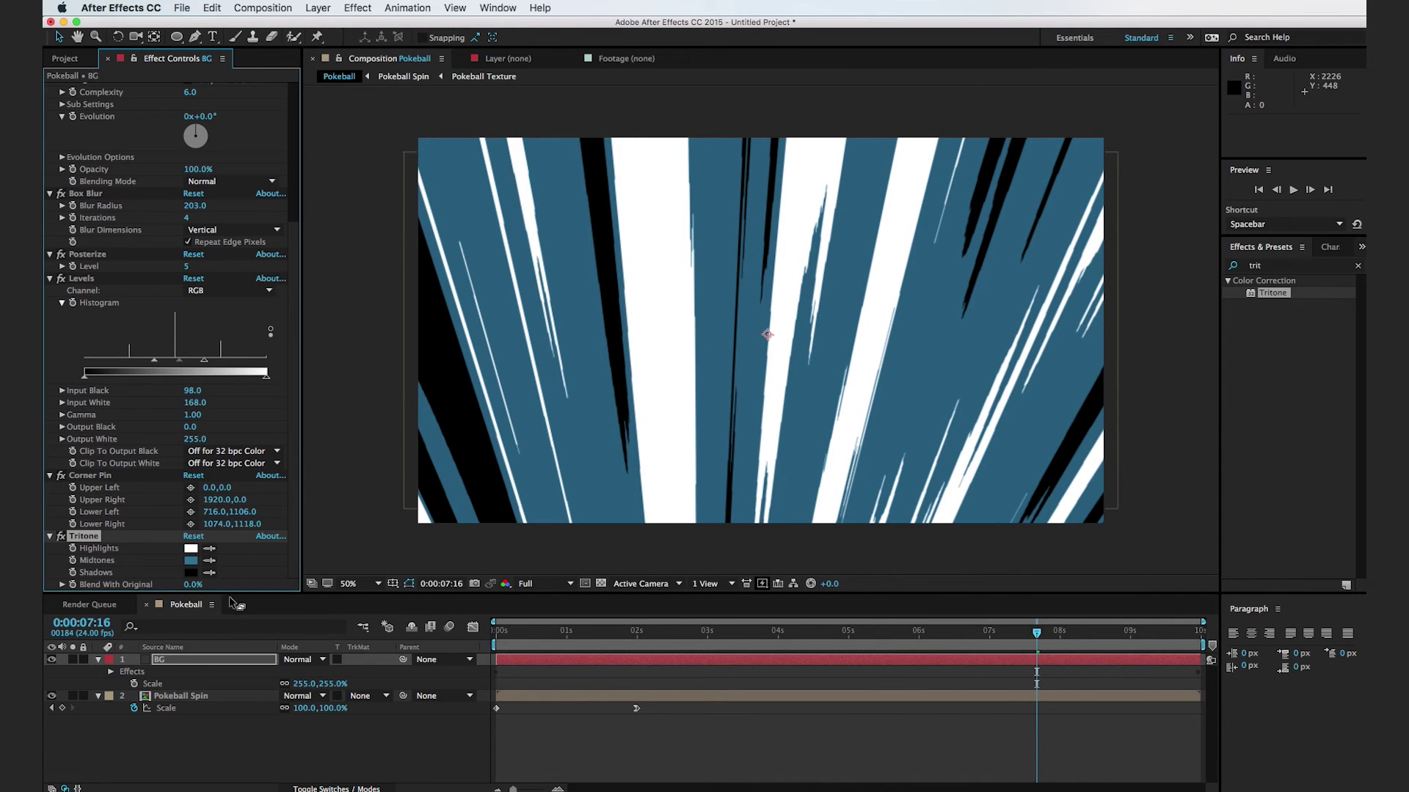
Set the Tritone Shadows color on BG to dark blue 0F354B
click(190, 573)
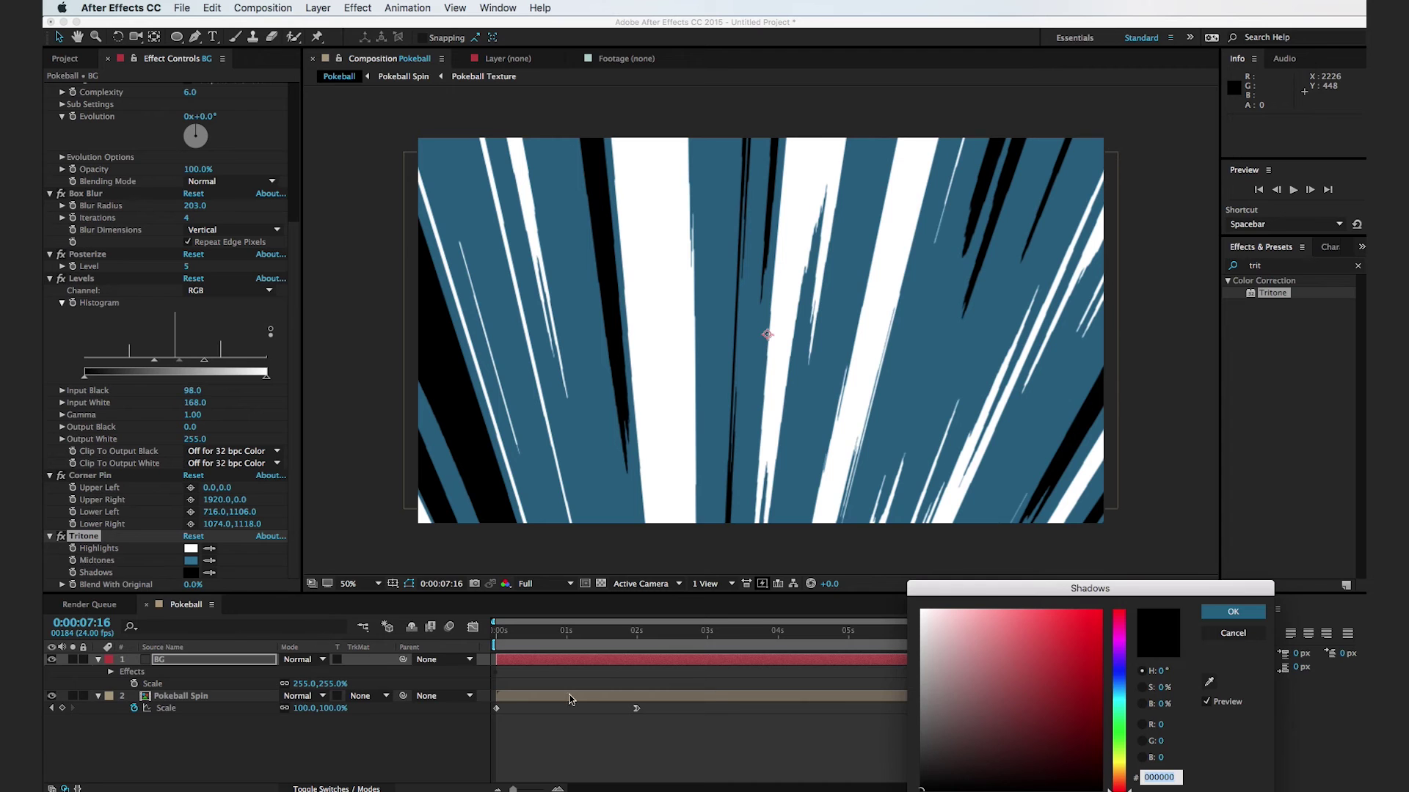
click(1134, 689)
drag(1007, 741, 1068, 738)
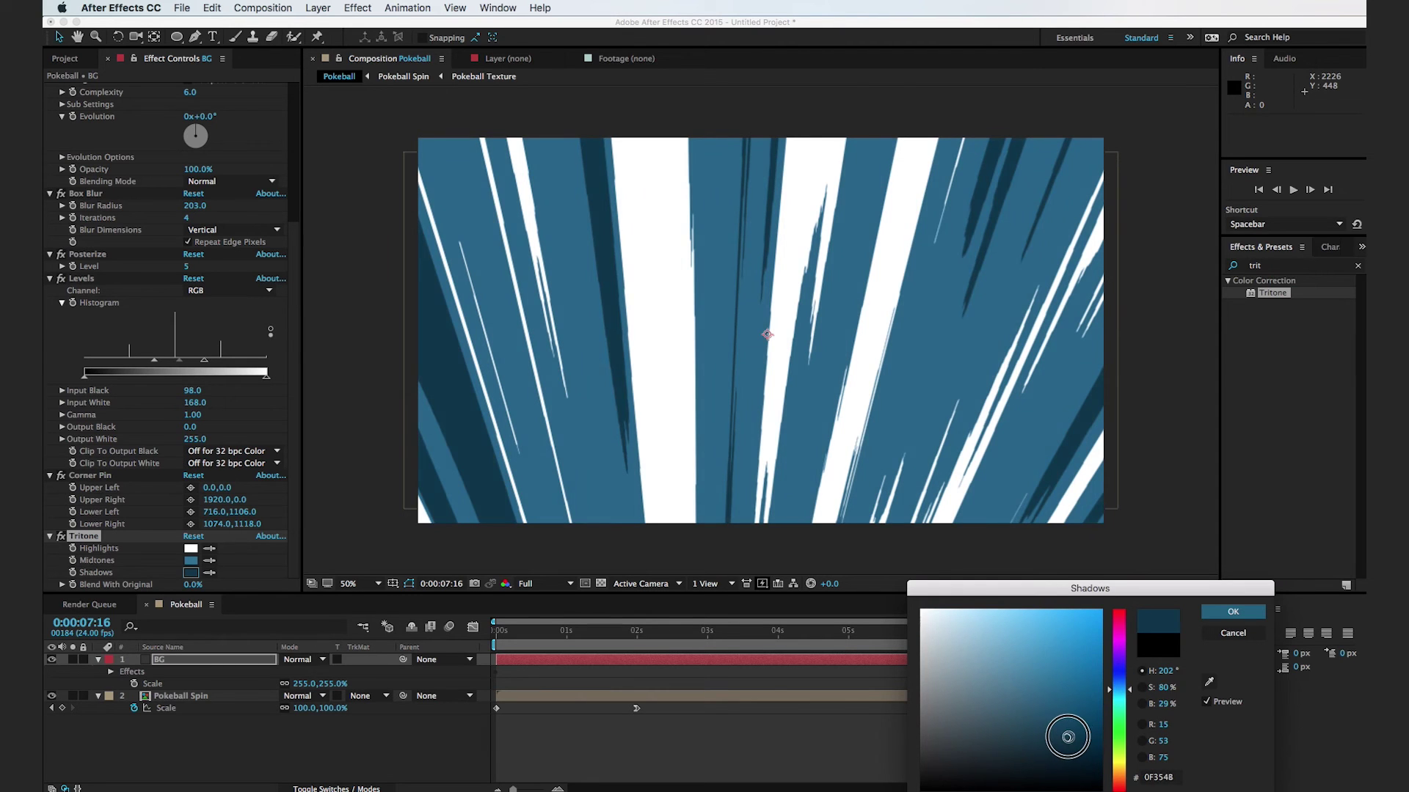
click(1223, 613)
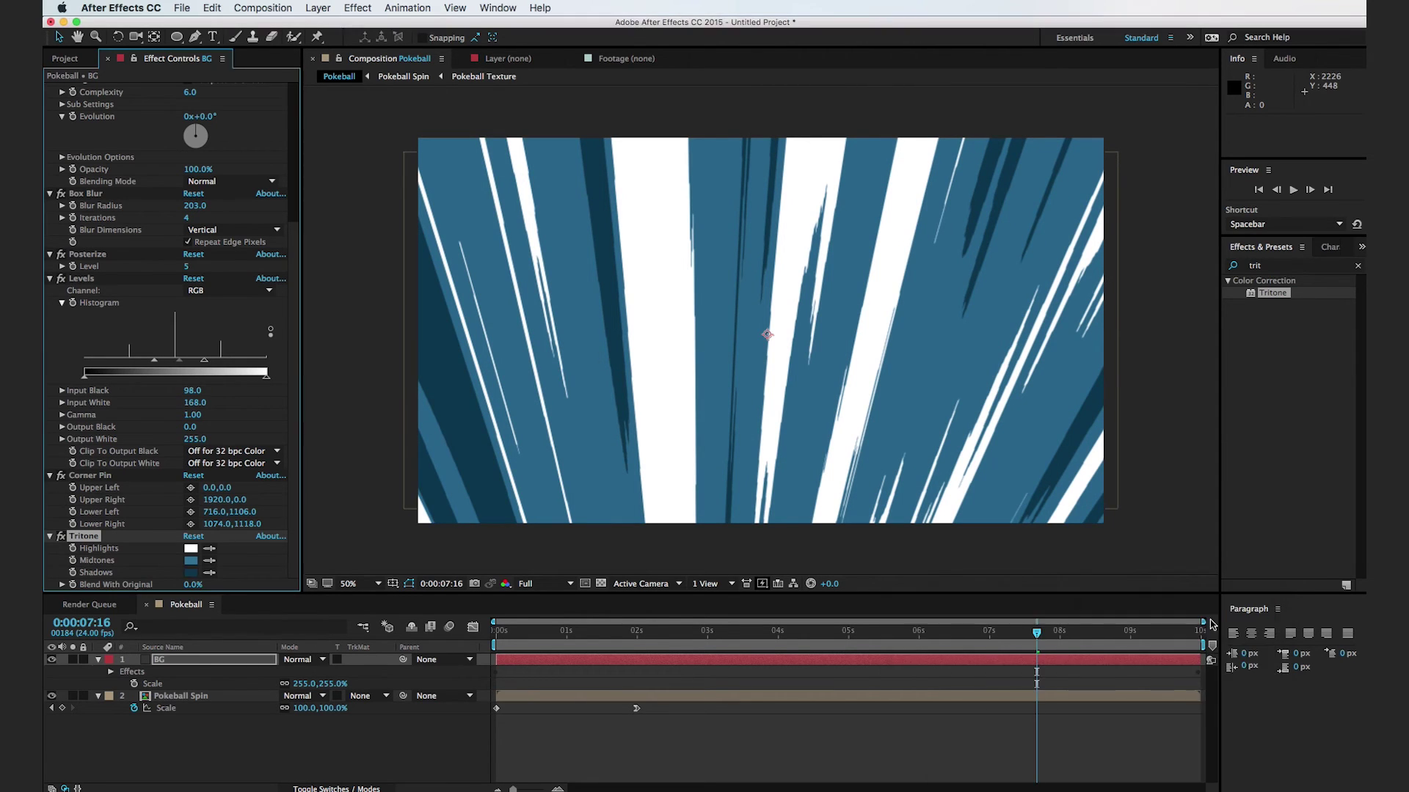
Move the BG layer below Pokeball Spin and preview the composition from the first frame
drag(182, 664, 191, 752)
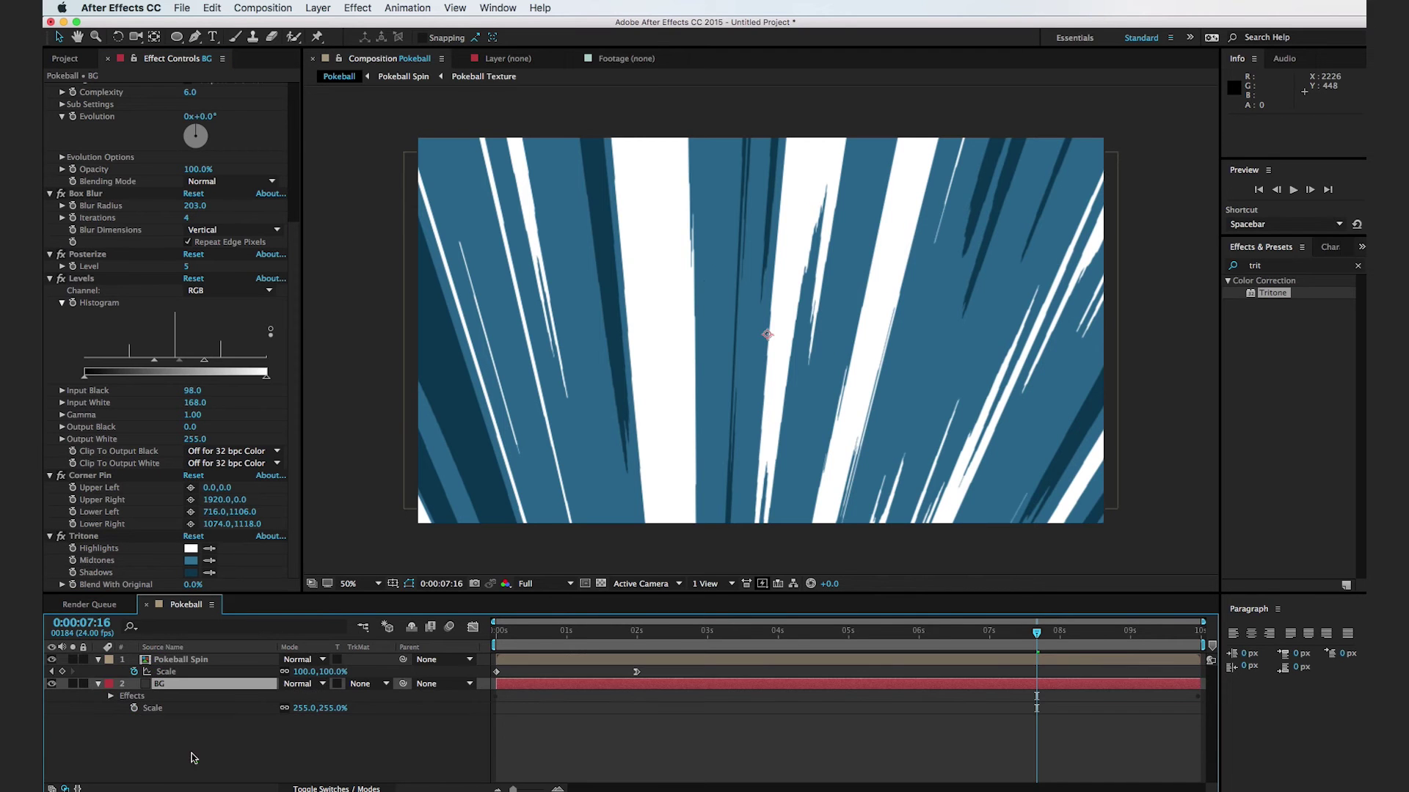
drag(534, 630, 490, 638)
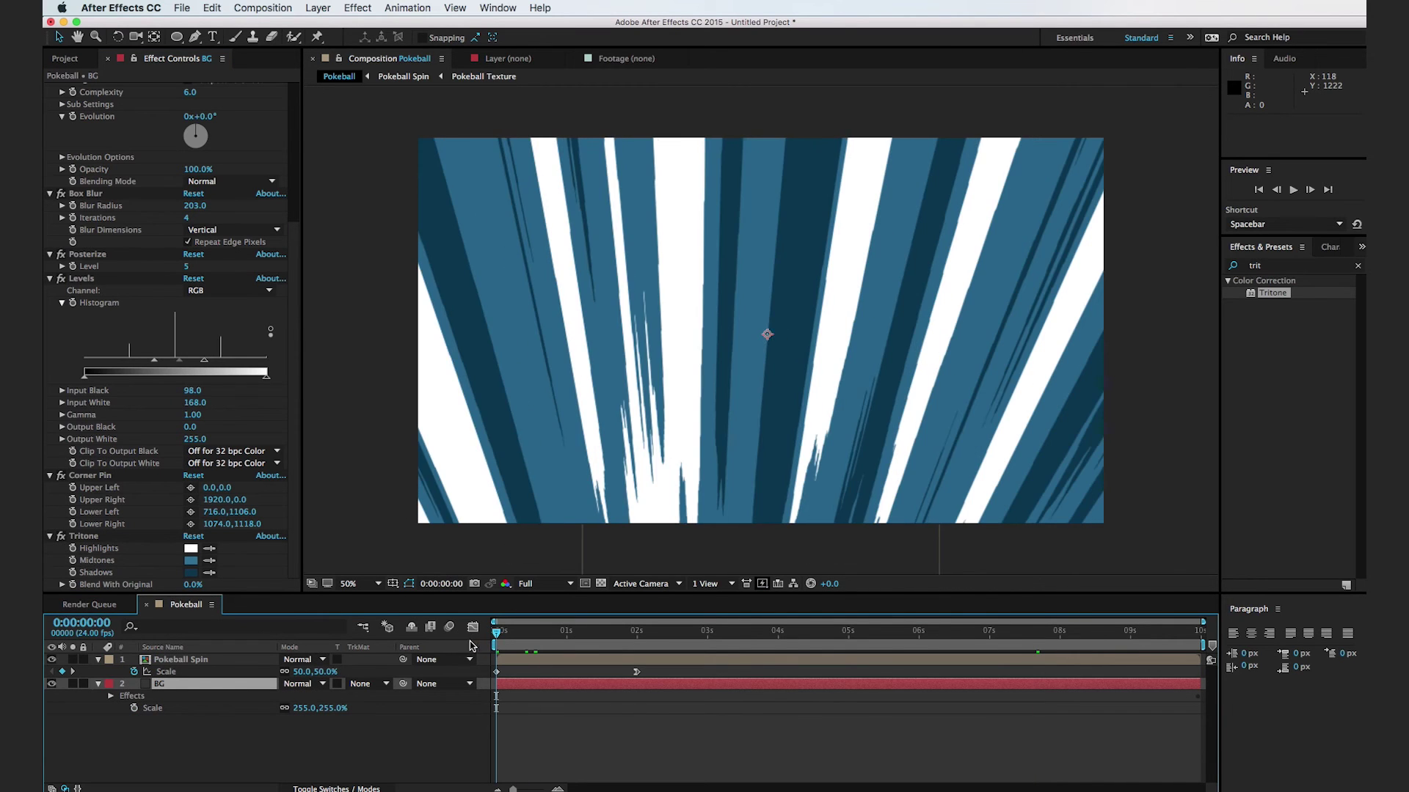
key(space)
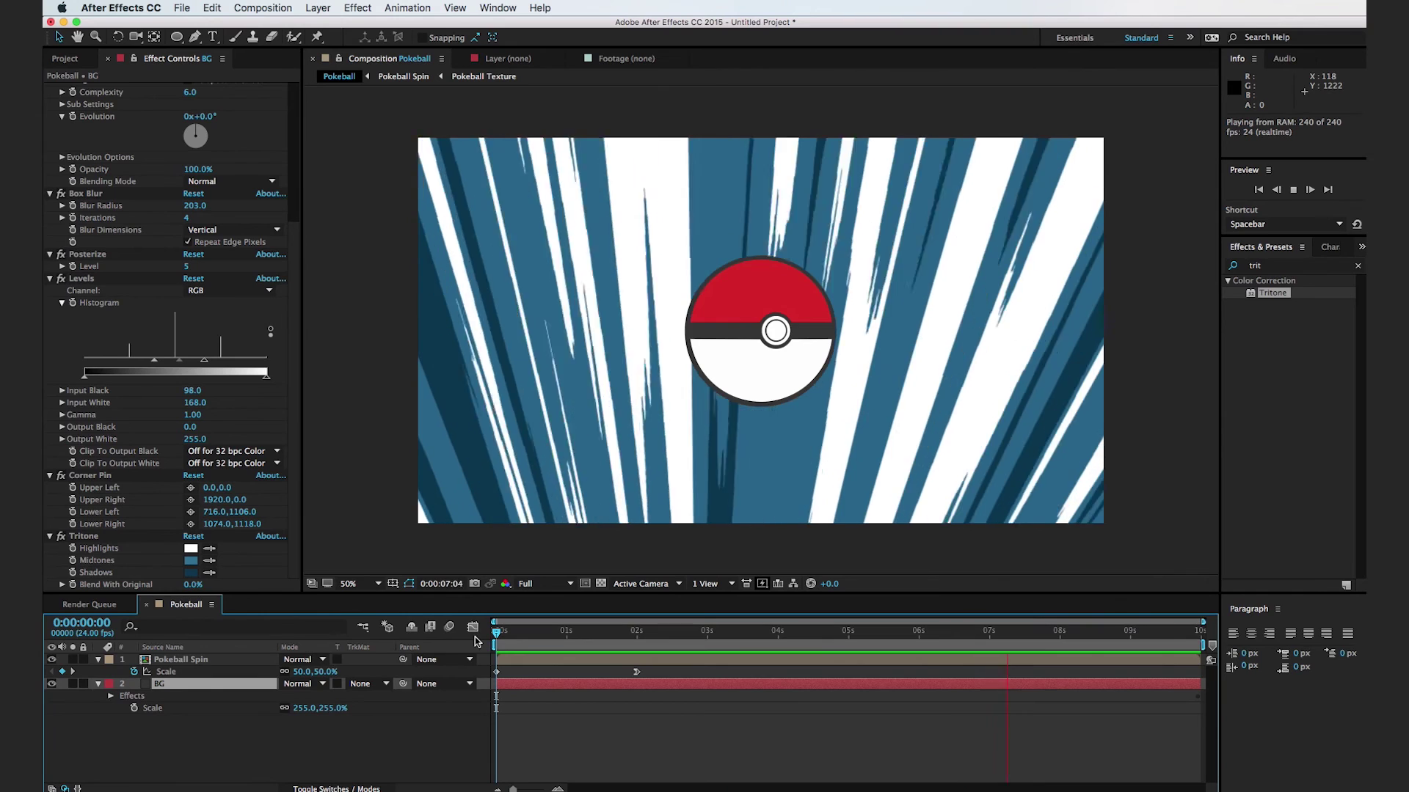
key(space)
key(space)
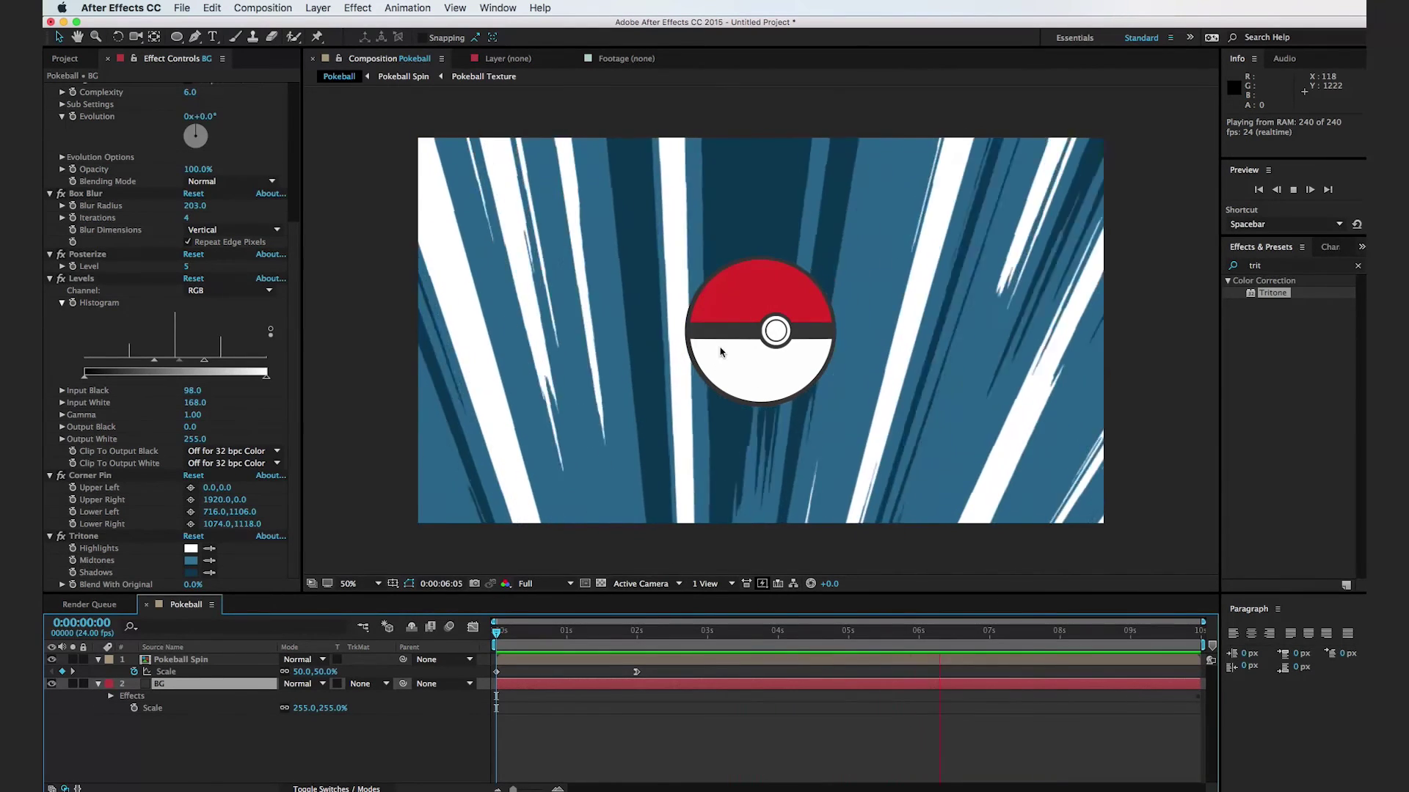
Create a red 1920 x 1080 solid named Energy between Pokeball Spin and BG
drag(646, 632, 577, 635)
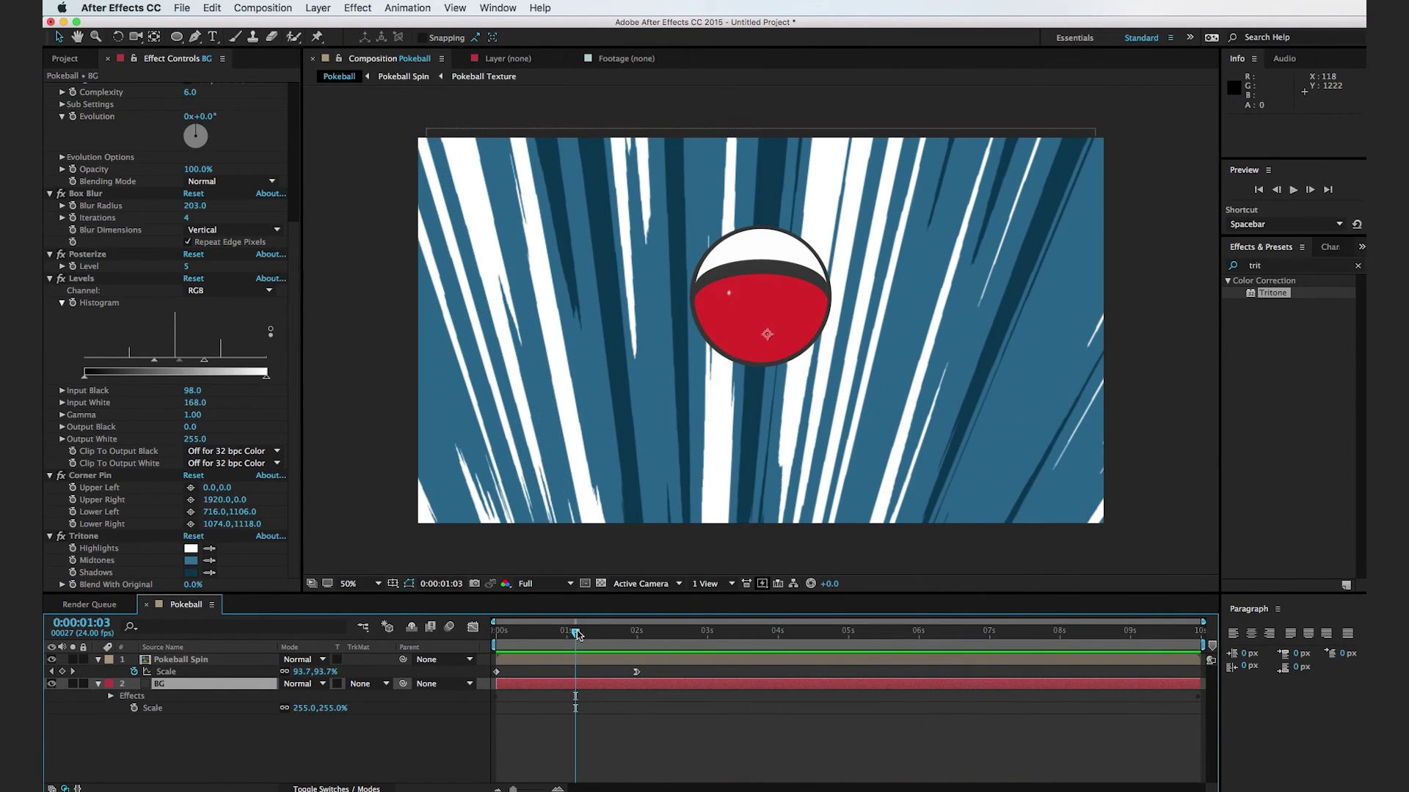
key(ctrl+y)
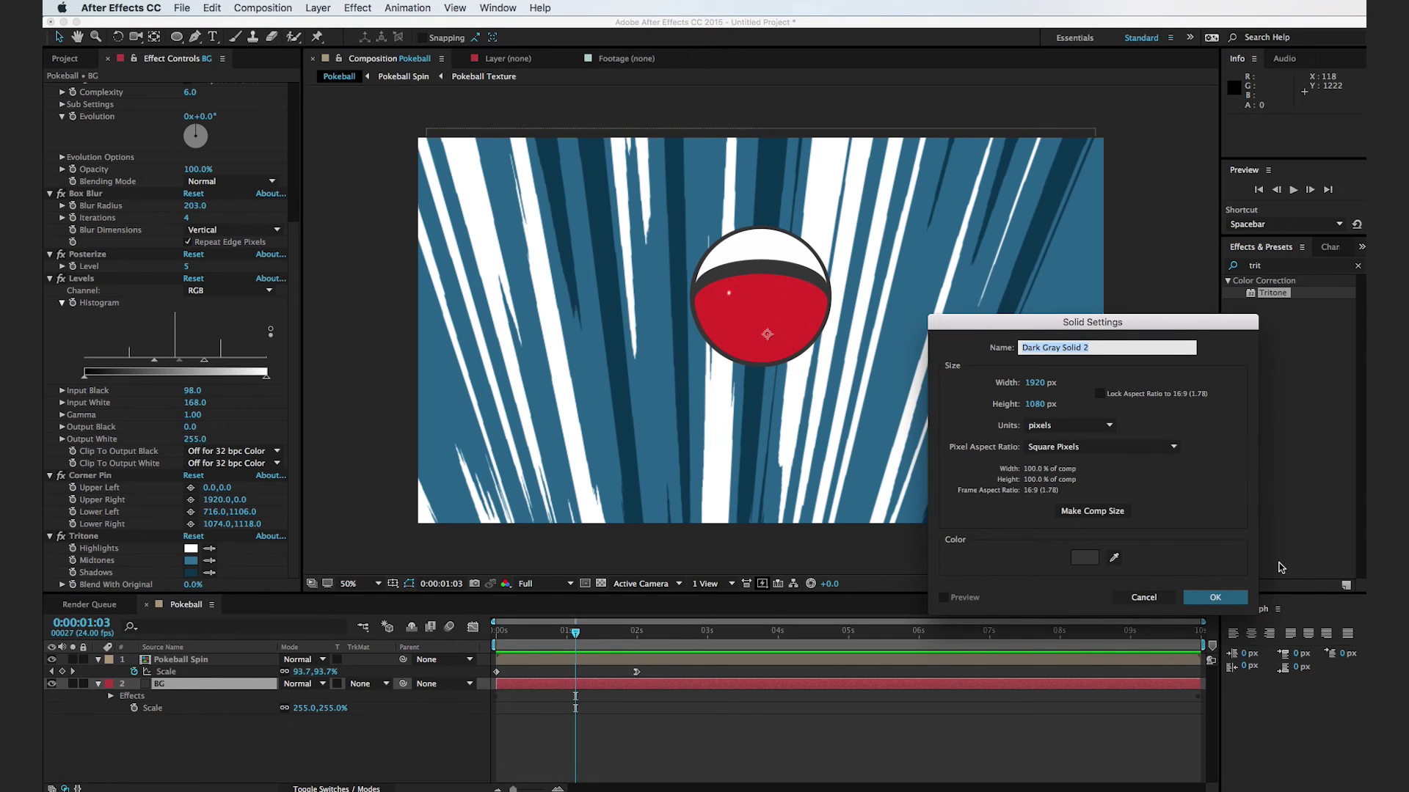
text(Energy)
click(1083, 558)
drag(1079, 717, 1072, 649)
click(1232, 611)
click(1215, 599)
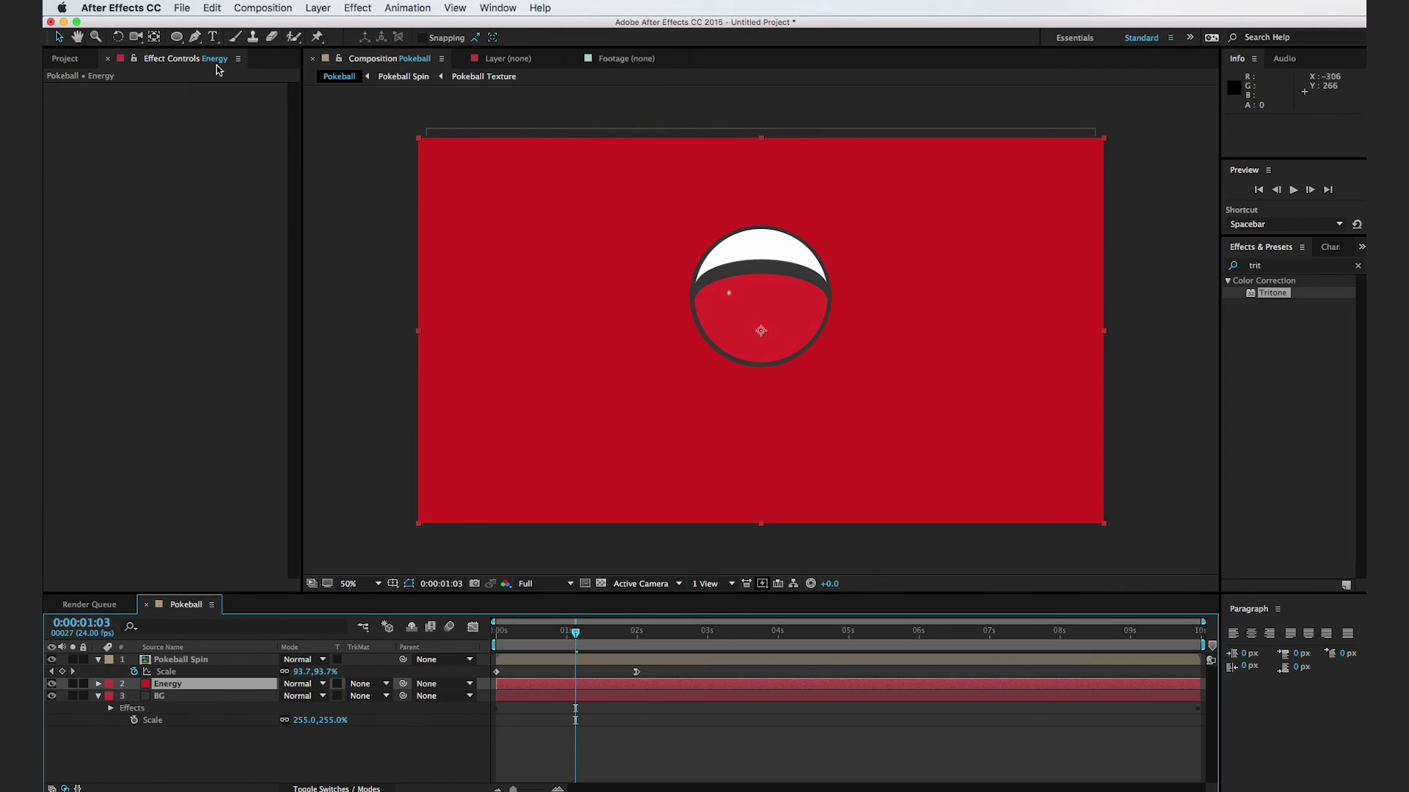
Draw a closed four-point curved mask on Energy beneath the ball with the Pen tool, and move it below the frame
click(195, 36)
drag(854, 539, 817, 469)
drag(699, 471, 694, 545)
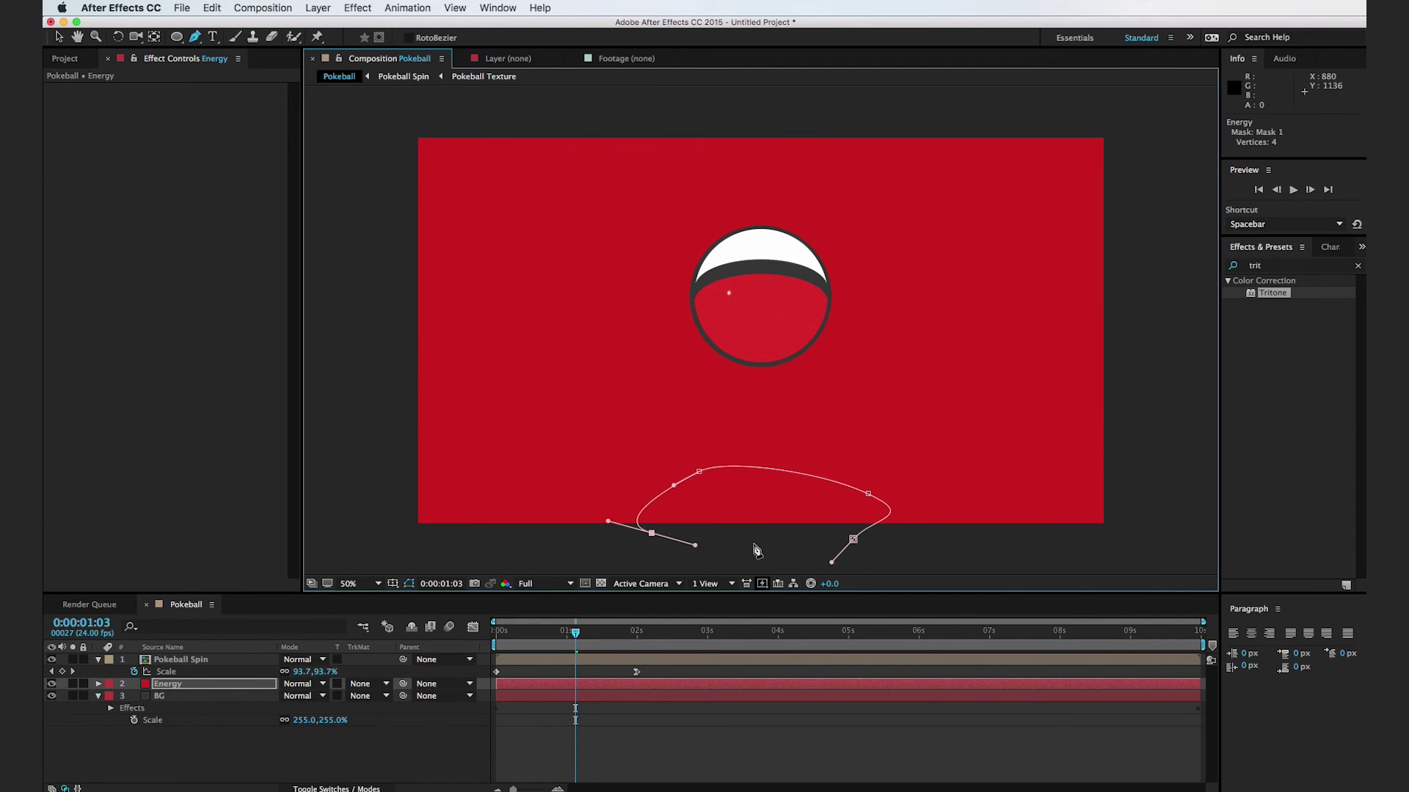
click(853, 539)
key(v)
click(869, 495)
click(674, 555)
drag(652, 535, 649, 595)
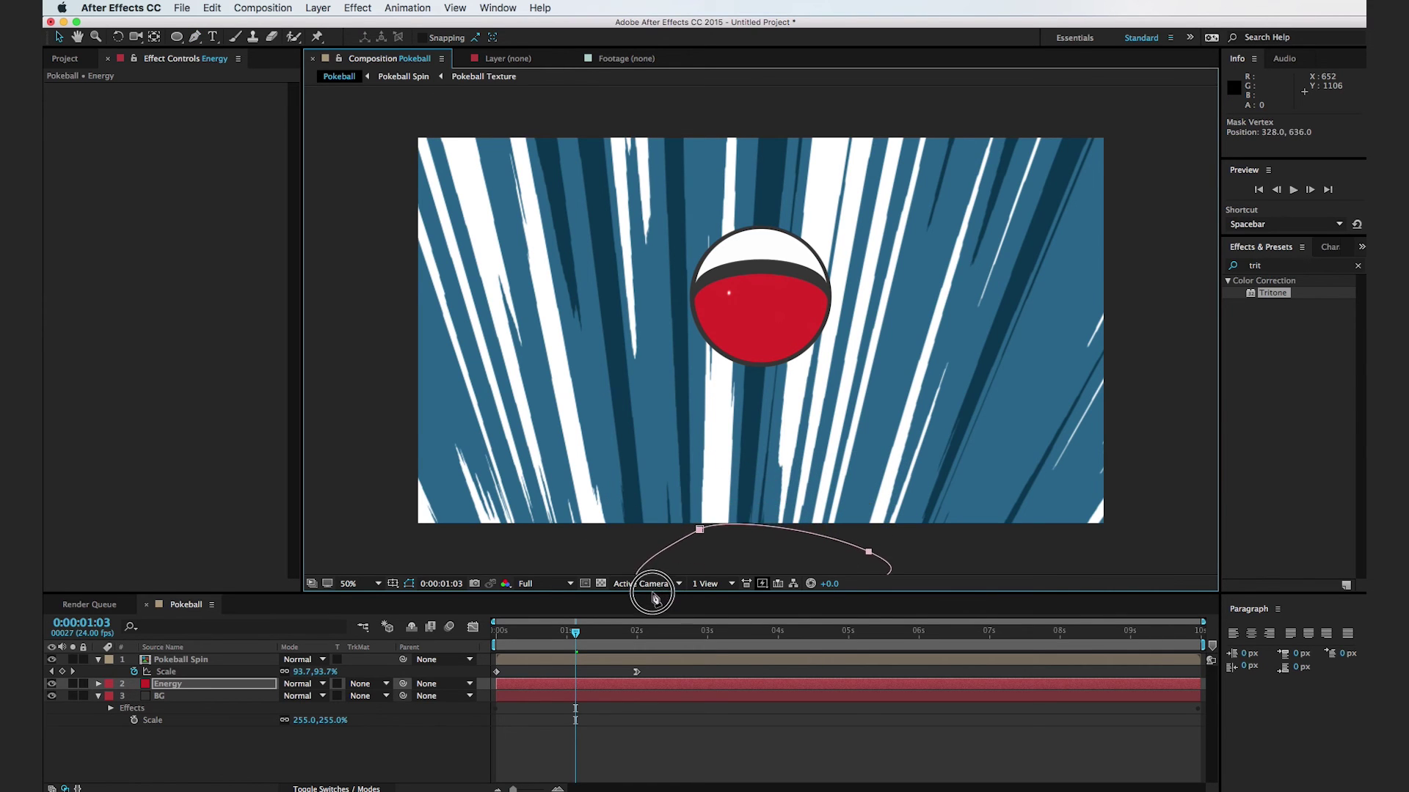
Start keyframing the Mask Path of Energy's Mask 1 at 0:00:00:00
click(238, 765)
key(Home)
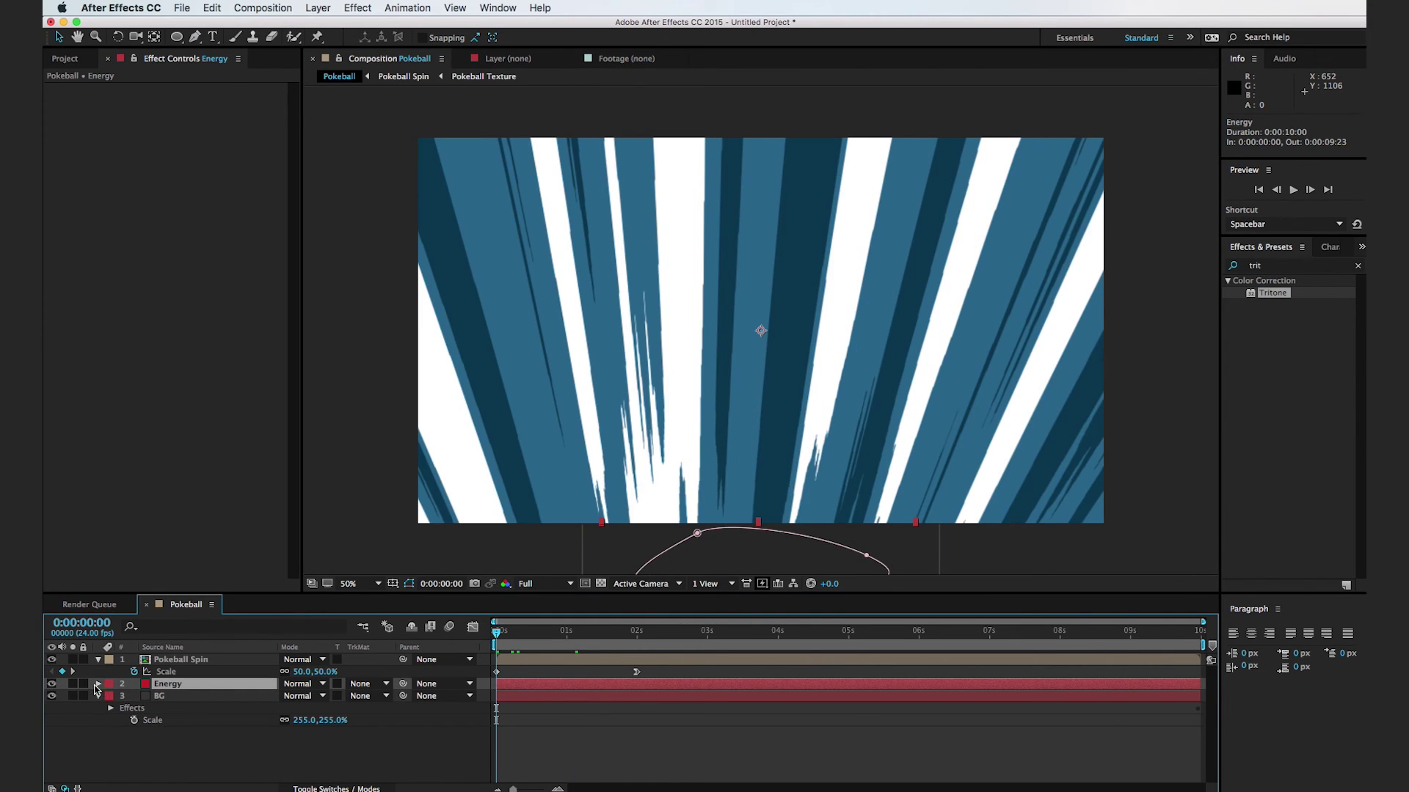
click(97, 683)
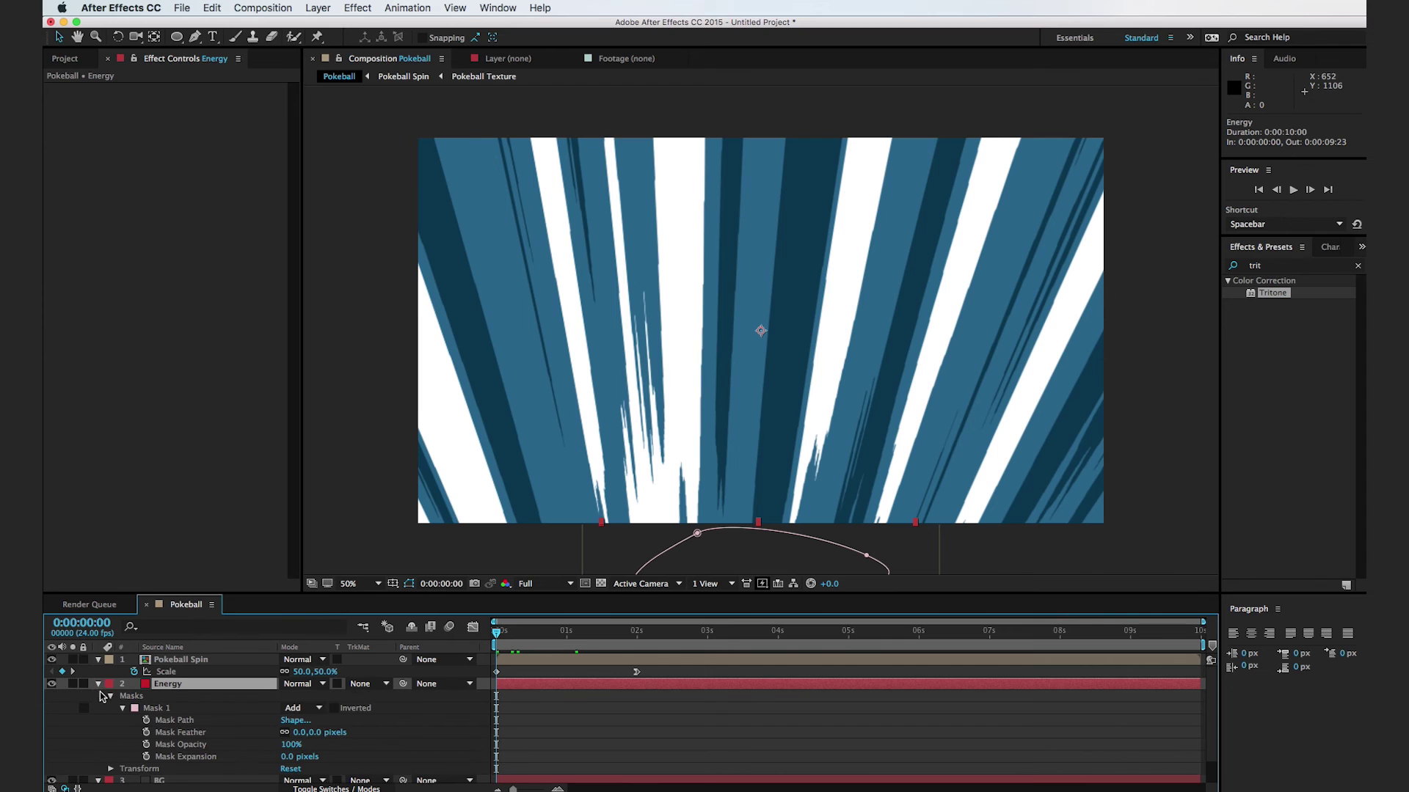
click(146, 721)
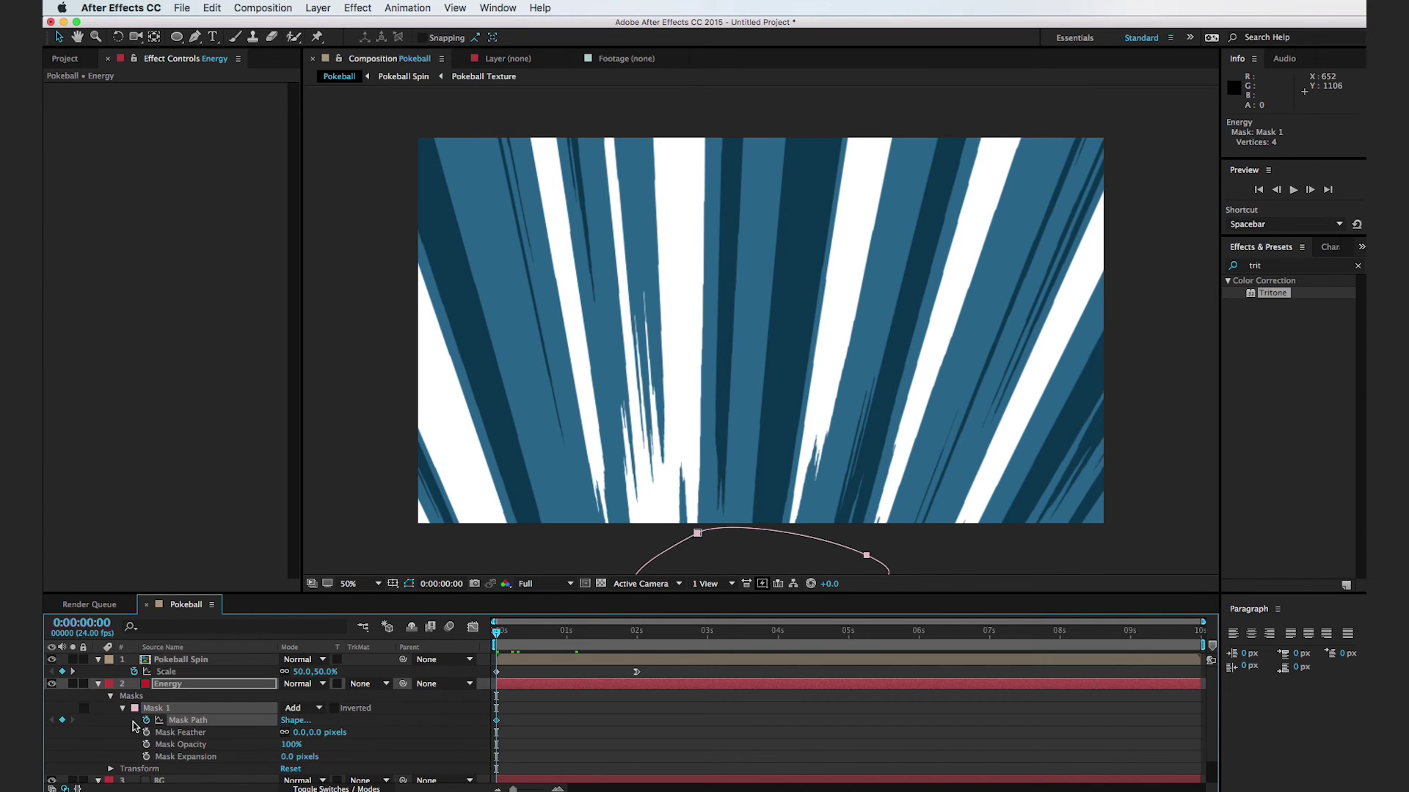
At 0:00:00:07, reshape the Energy mask into a curved blob rising from the frame's lower edge to the left of the ball
drag(498, 641, 520, 640)
drag(702, 534, 635, 449)
drag(800, 469, 731, 529)
drag(584, 509, 616, 516)
drag(631, 446, 621, 406)
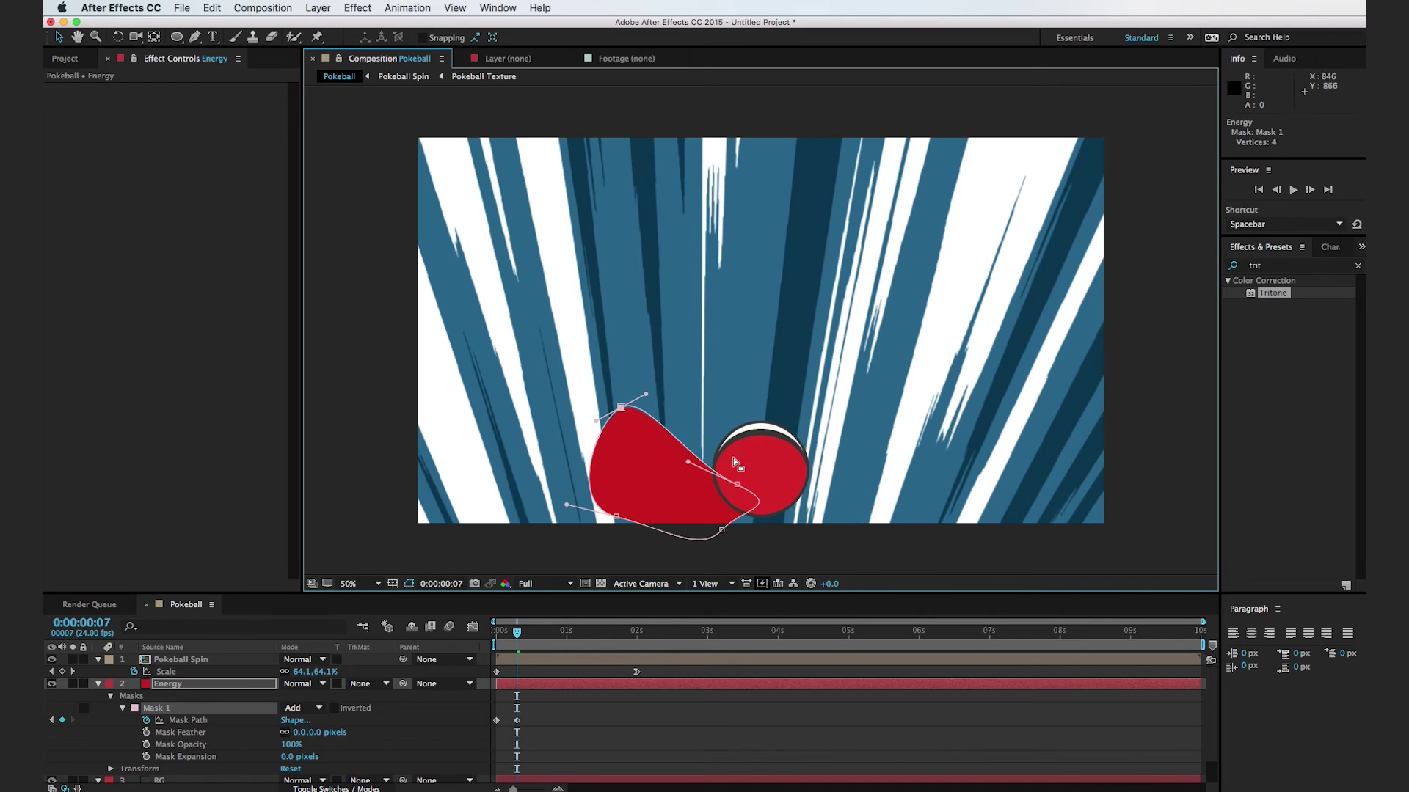
drag(737, 482, 685, 469)
drag(714, 531, 726, 554)
At 0:00:00:12, reshape the Energy mask into a tall curved streak left of the ball, clear of the frame's lower edge
click(504, 644)
drag(504, 645, 531, 653)
drag(622, 406, 643, 286)
drag(616, 517, 648, 364)
click(644, 415)
mouse_move(648, 390)
mouse_down()
mouse_move(653, 405)
mouse_move(628, 386)
mouse_up()
drag(727, 543, 622, 449)
drag(646, 284, 653, 282)
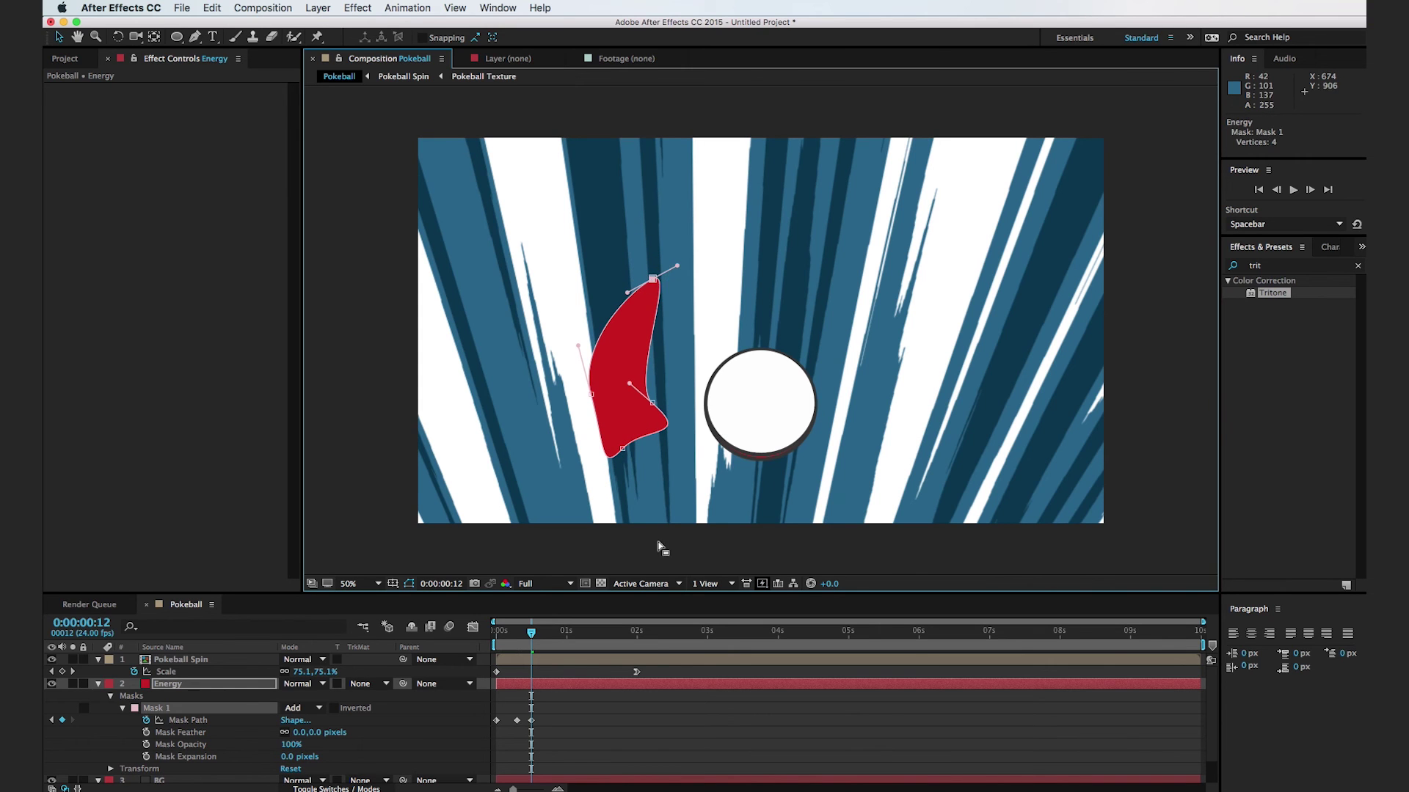
At 0:00:00:23, move the Energy mask points inward so the shape shrinks behind the ball
drag(531, 633, 567, 639)
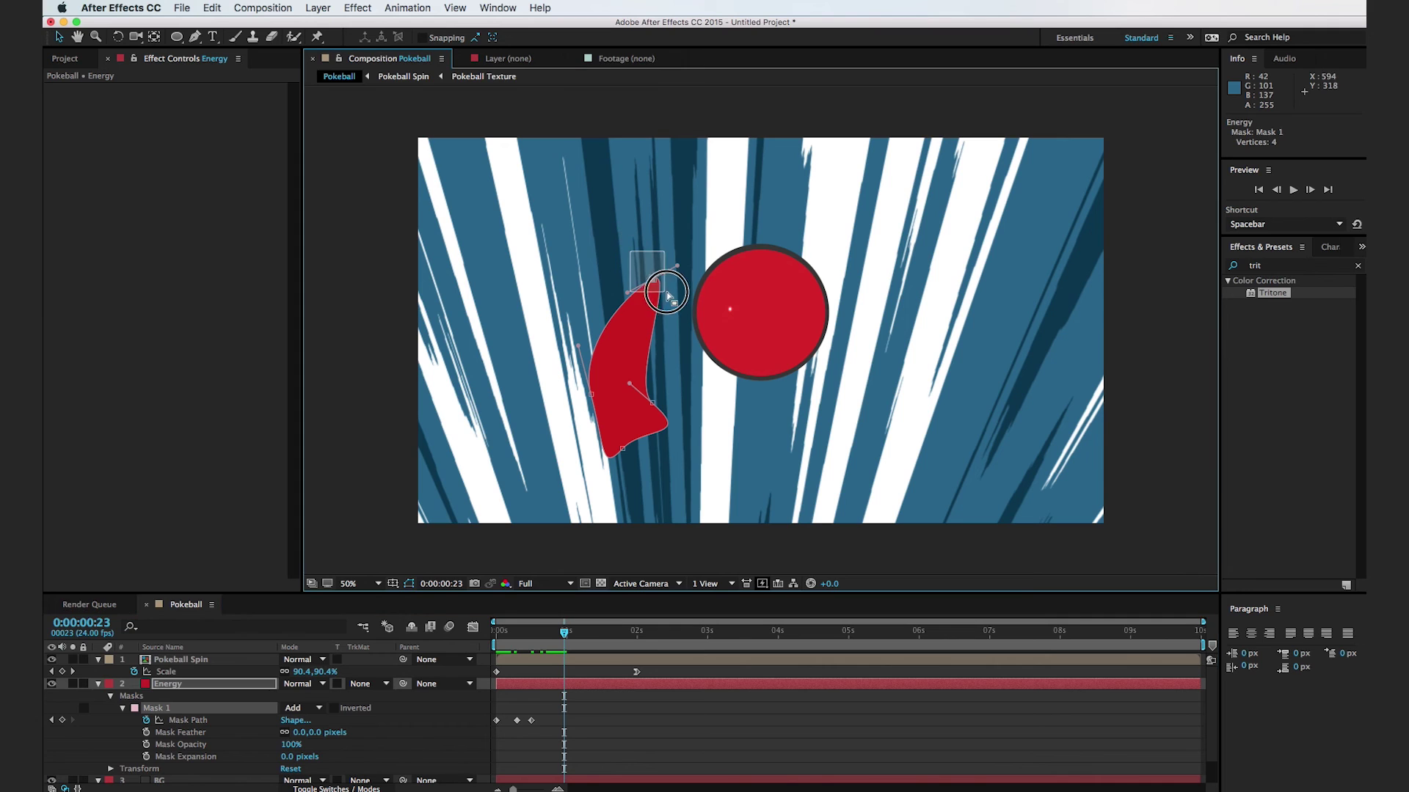
drag(654, 279, 763, 277)
drag(591, 395, 702, 290)
mouse_move(657, 401)
mouse_down()
mouse_move(715, 370)
mouse_move(675, 408)
mouse_up()
drag(627, 451, 724, 311)
At 0:00:00:17, adjust the Energy mask points into a slimmer curved streak beside the ball, and scrub through the motion
drag(562, 650, 540, 675)
drag(703, 367, 669, 337)
click(699, 365)
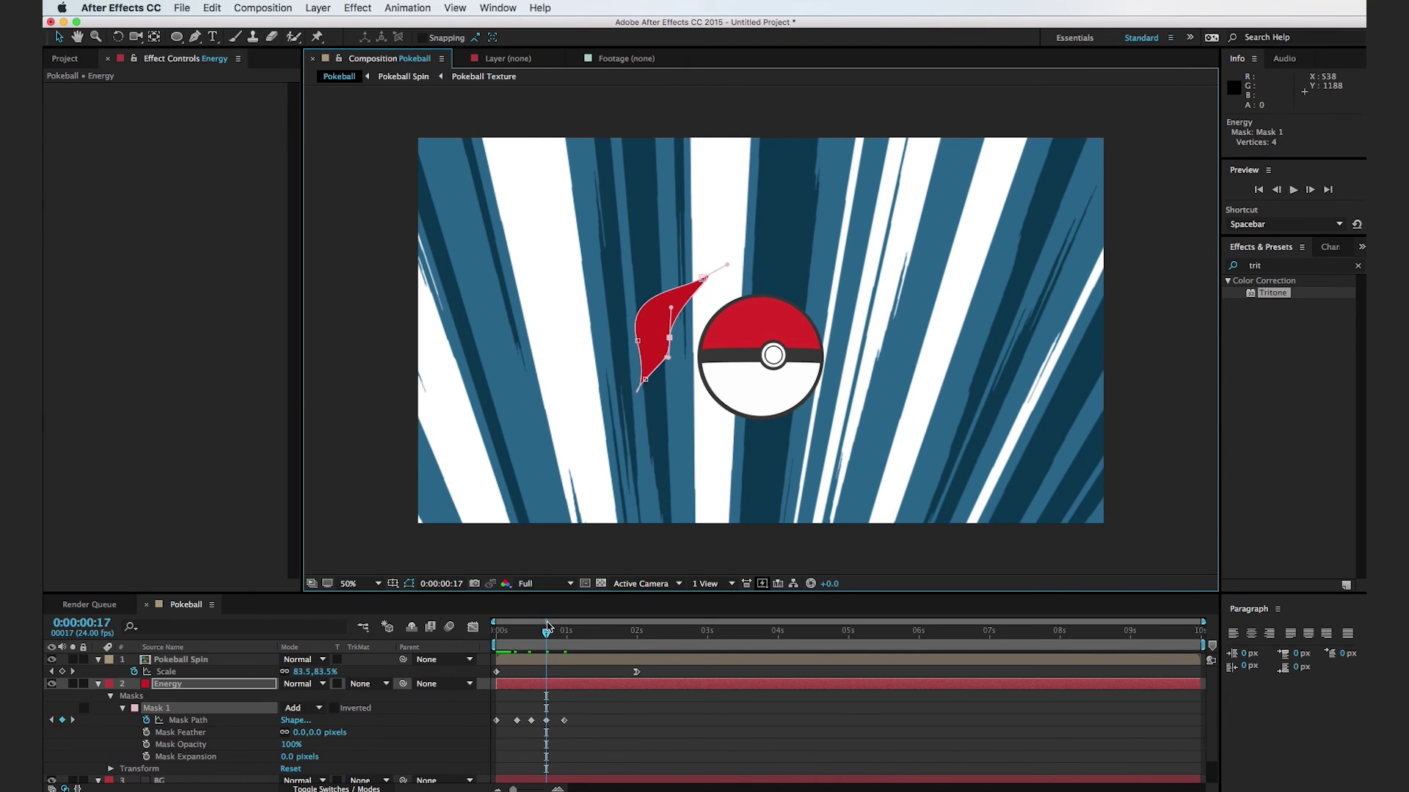
mouse_move(546, 635)
mouse_down()
mouse_move(560, 636)
mouse_move(498, 651)
mouse_move(567, 650)
mouse_move(513, 651)
mouse_move(540, 648)
mouse_up()
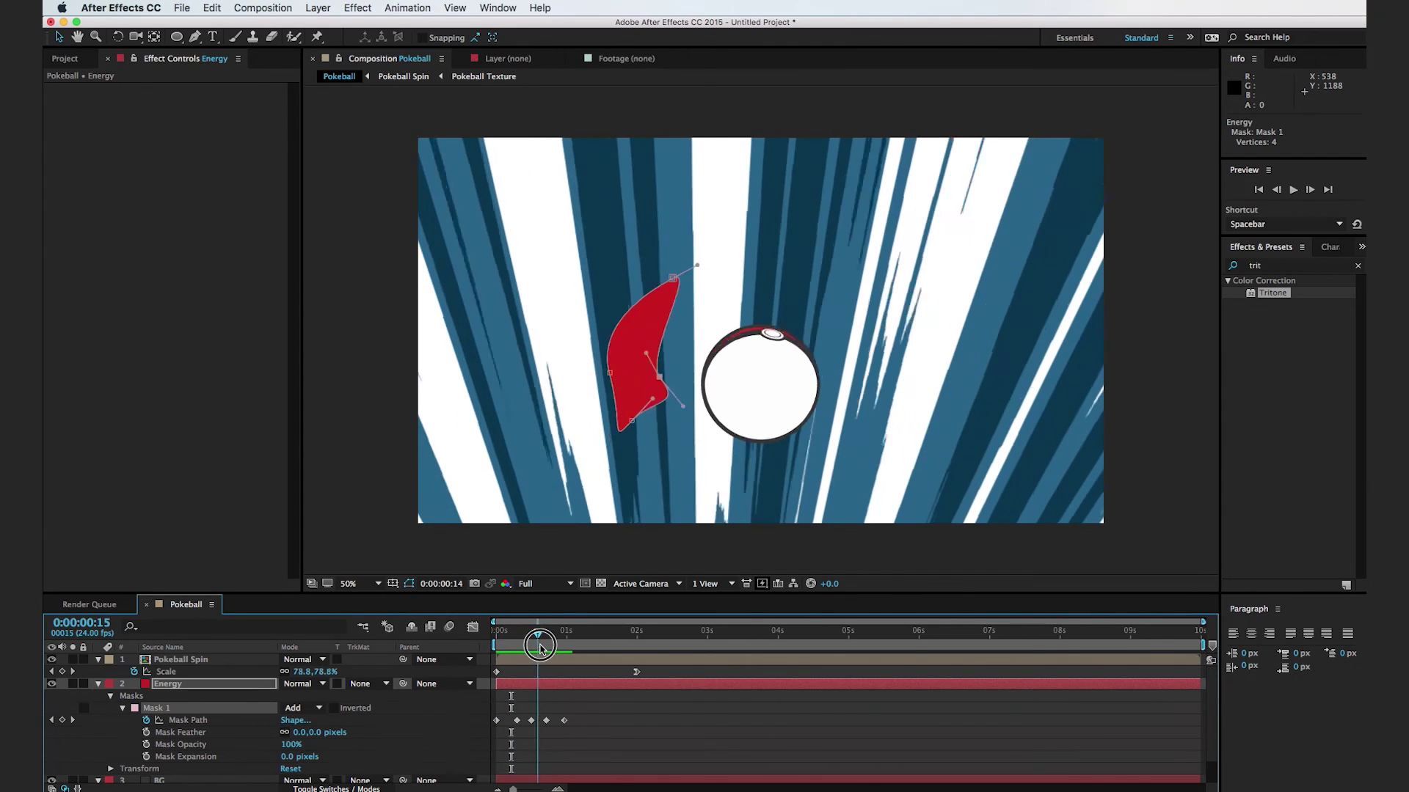
Apply Turbulent Displace to Energy with Amount 103 and Complexity 3, and scrub to check the distorted shape
double_click(1276, 270)
text(turb)
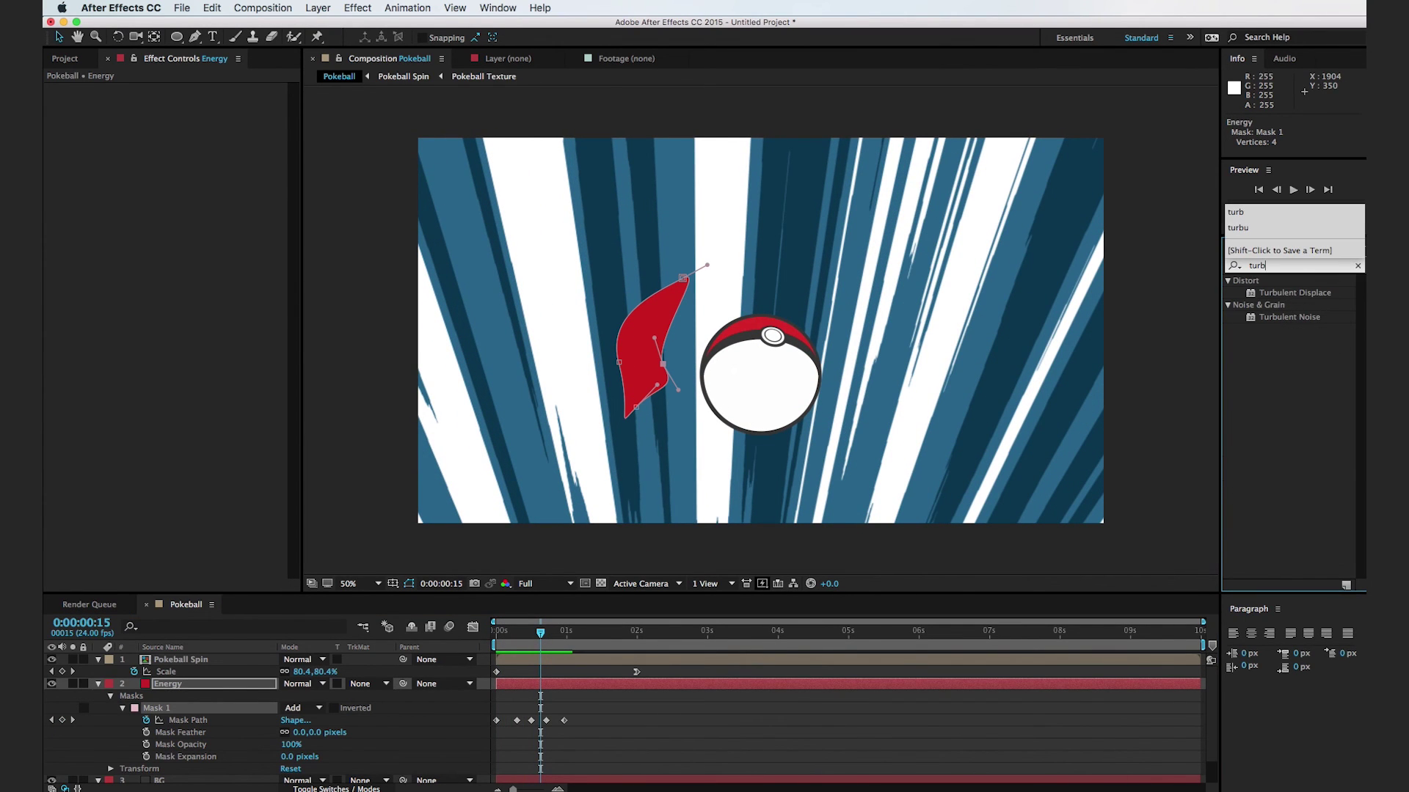
drag(1284, 295, 227, 688)
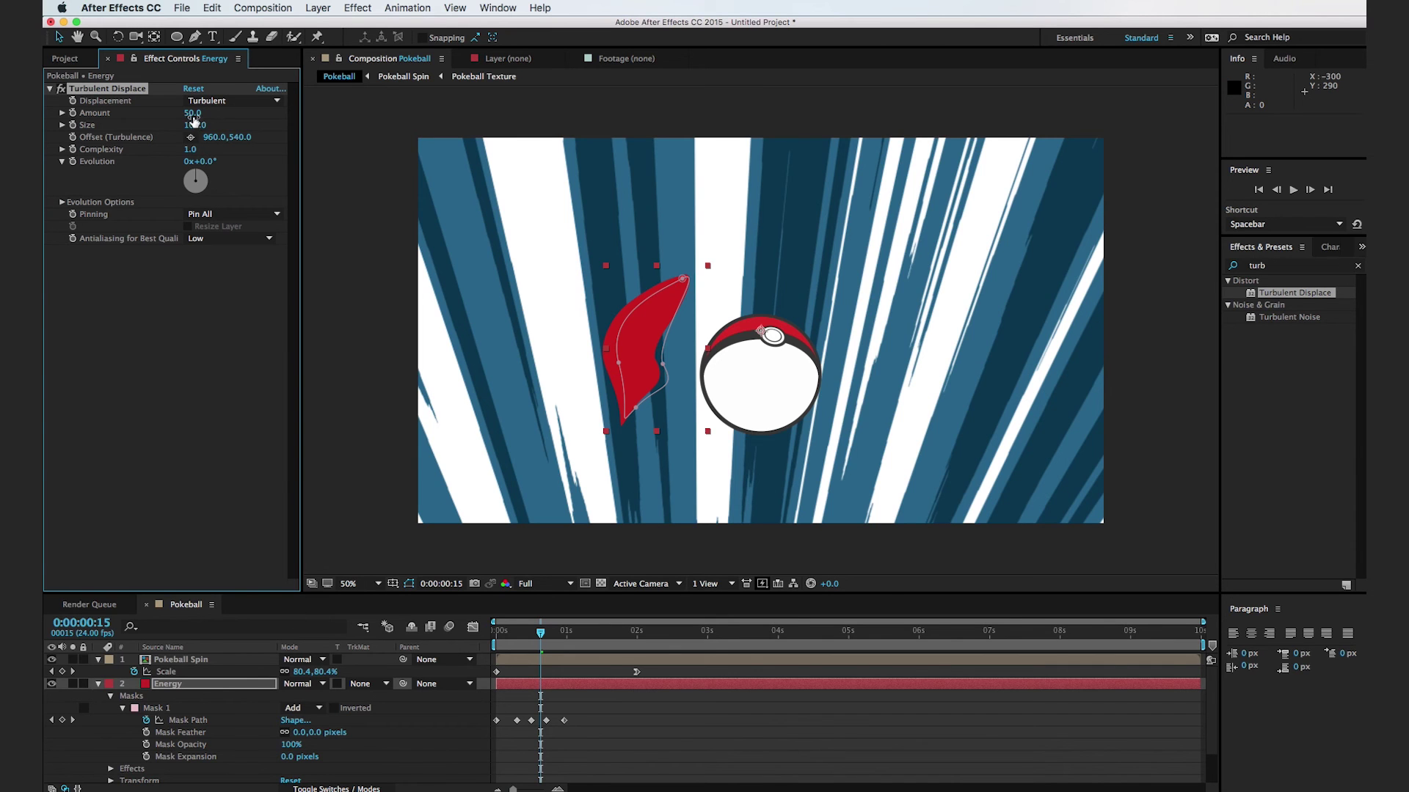
drag(200, 117, 357, 174)
mouse_move(532, 636)
mouse_down()
mouse_move(496, 635)
mouse_move(550, 636)
mouse_move(538, 637)
mouse_up()
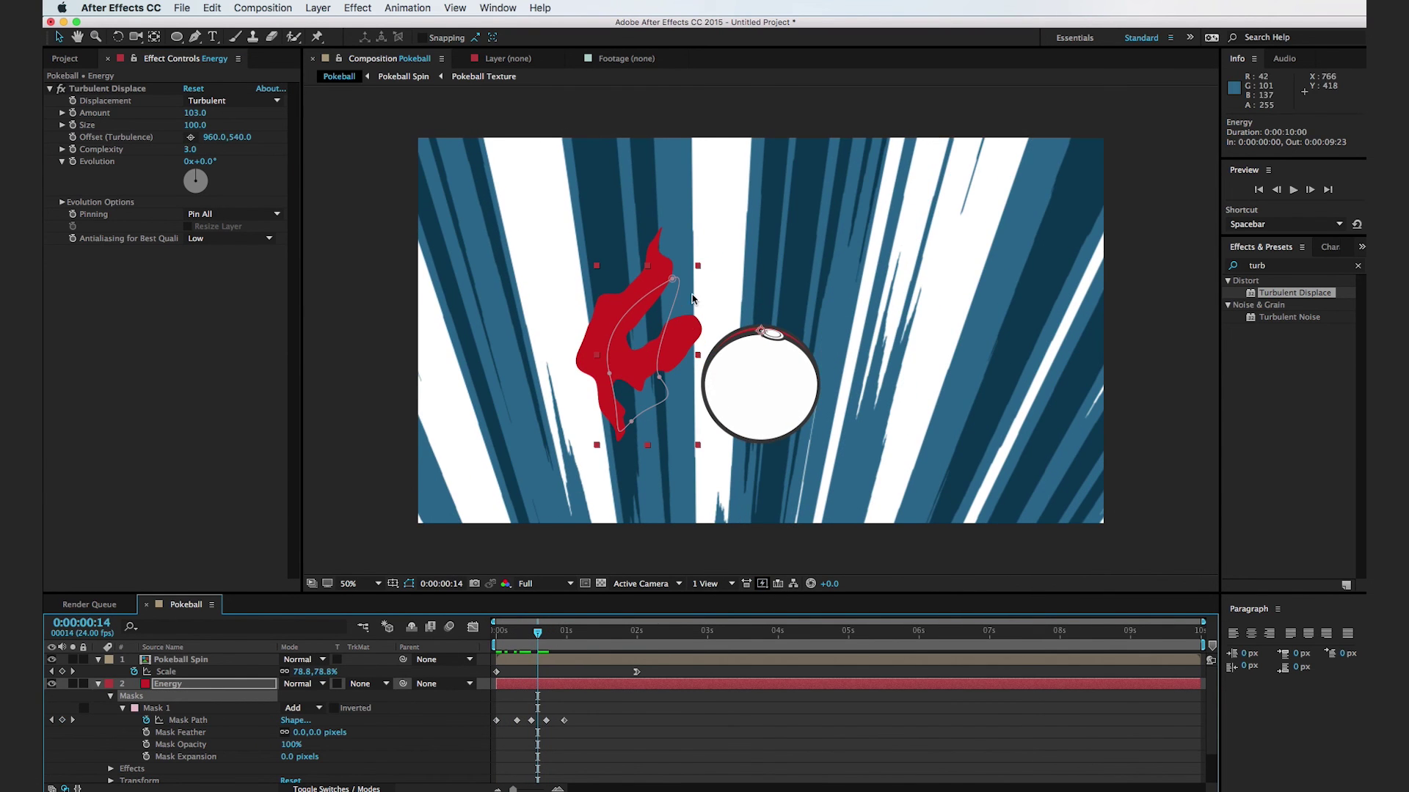
Keyframe the Turbulent Displace Evolution on Energy from 0° at 0:00:00:00 to 323° at 0:00:02:00
drag(514, 637, 468, 658)
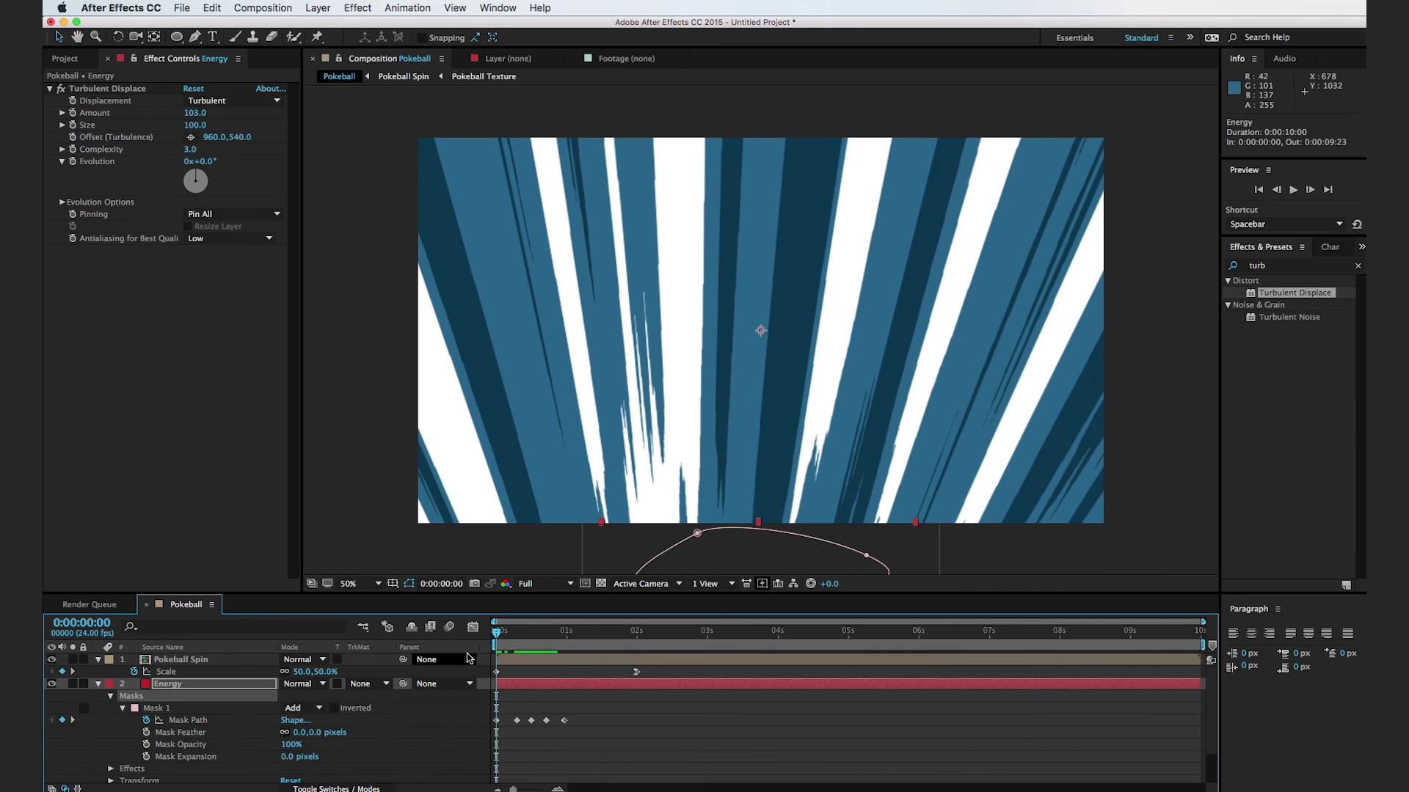
click(74, 163)
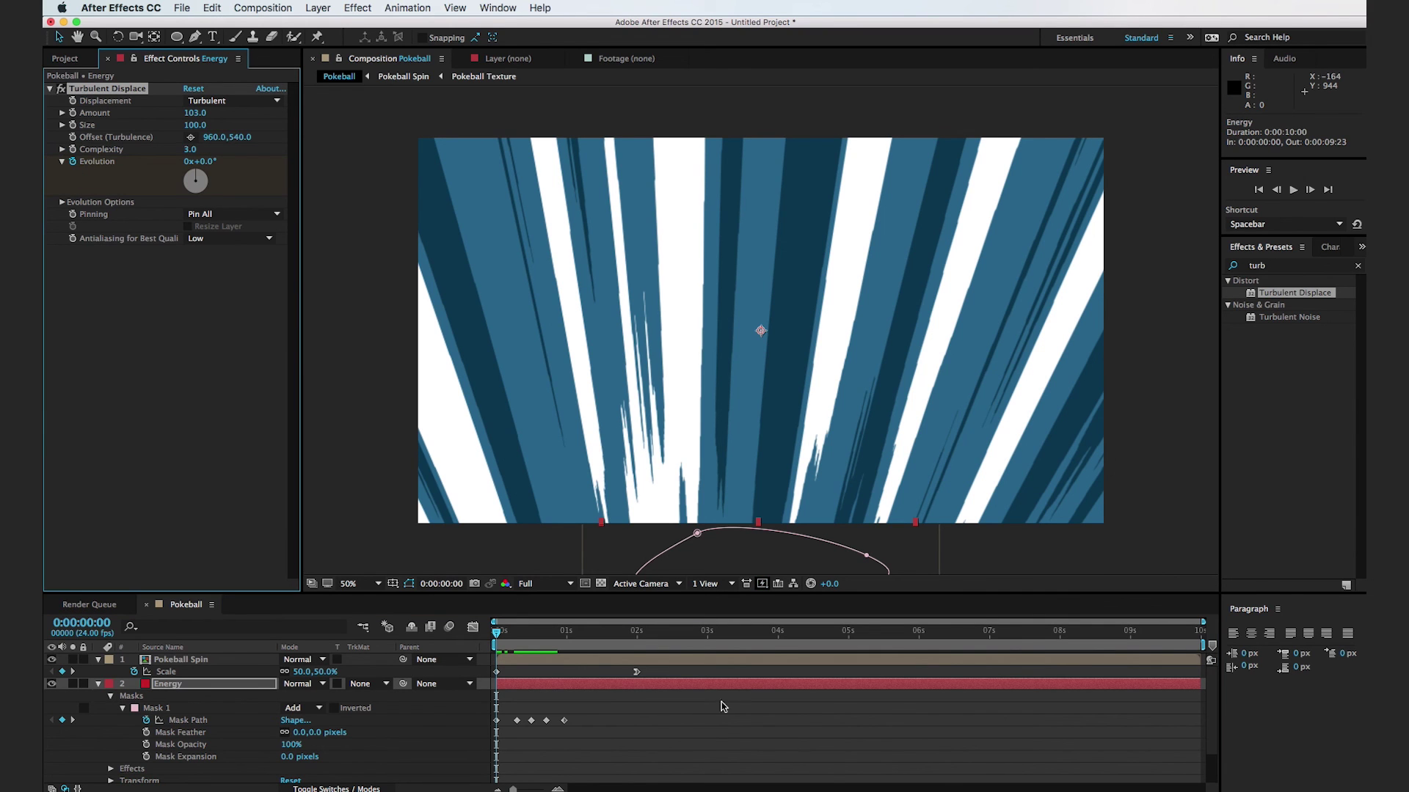
click(635, 639)
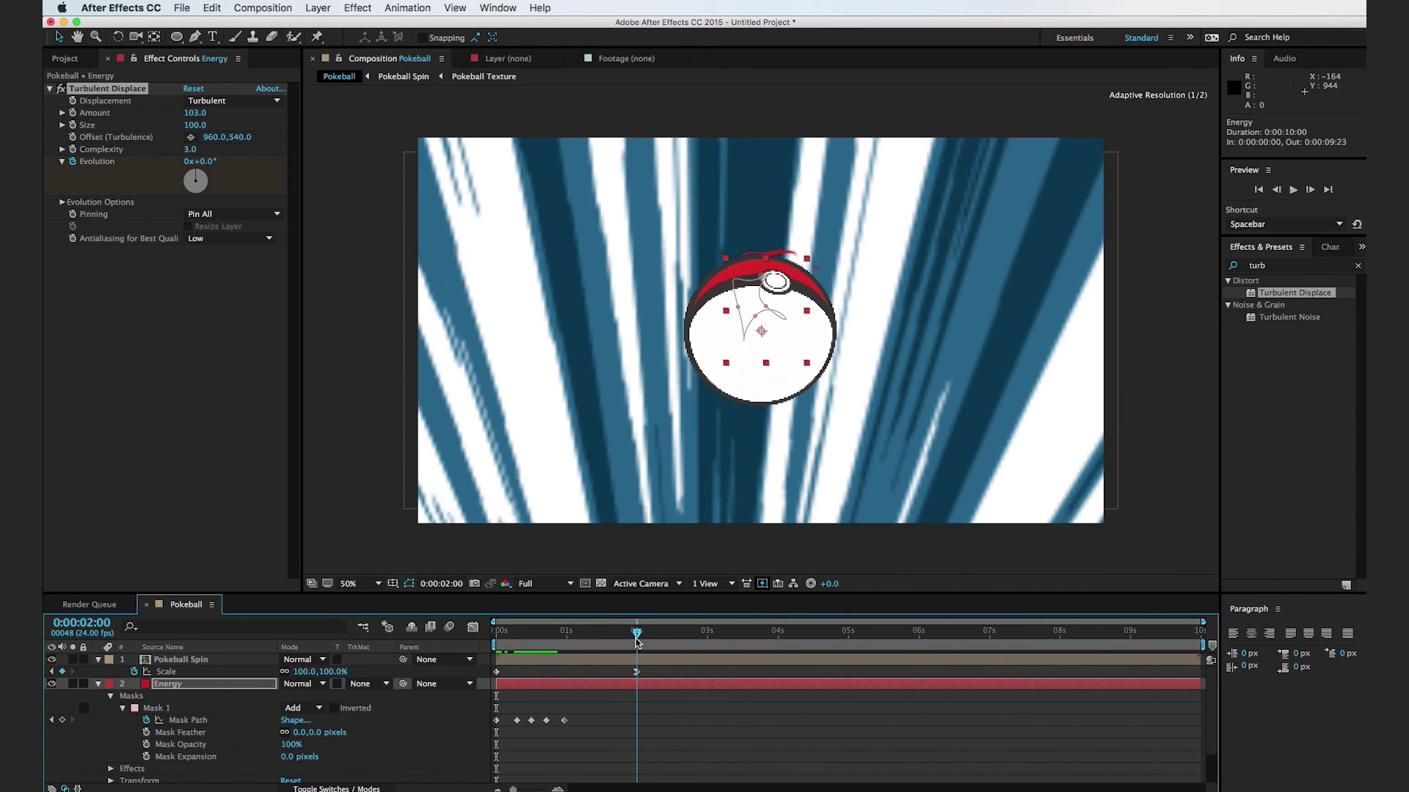
mouse_move(202, 183)
mouse_down()
mouse_move(158, 176)
mouse_move(176, 136)
mouse_move(209, 158)
mouse_up()
Split the Energy layer at 0:00:01:00, delete the part after it, and return to the first frame
drag(535, 632, 567, 629)
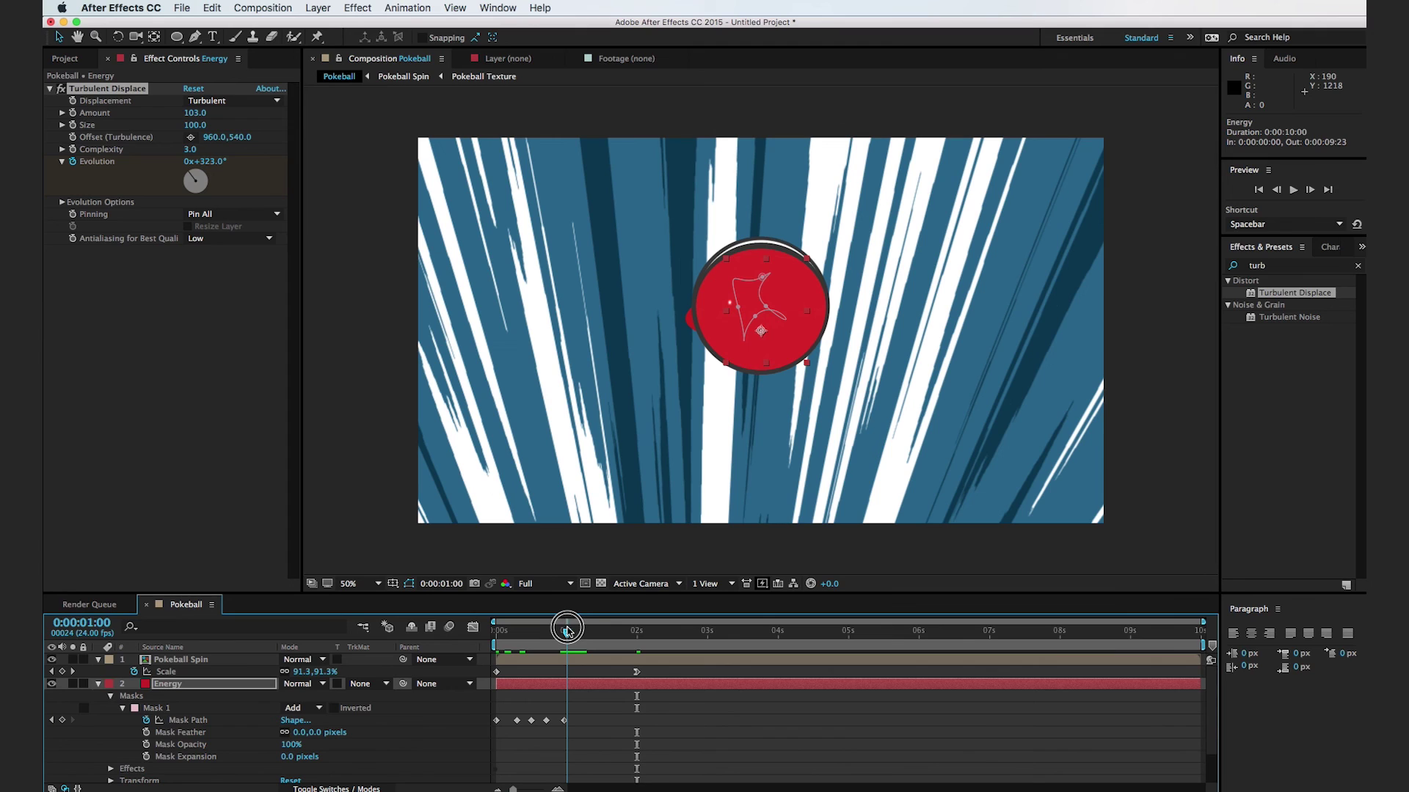
click(576, 685)
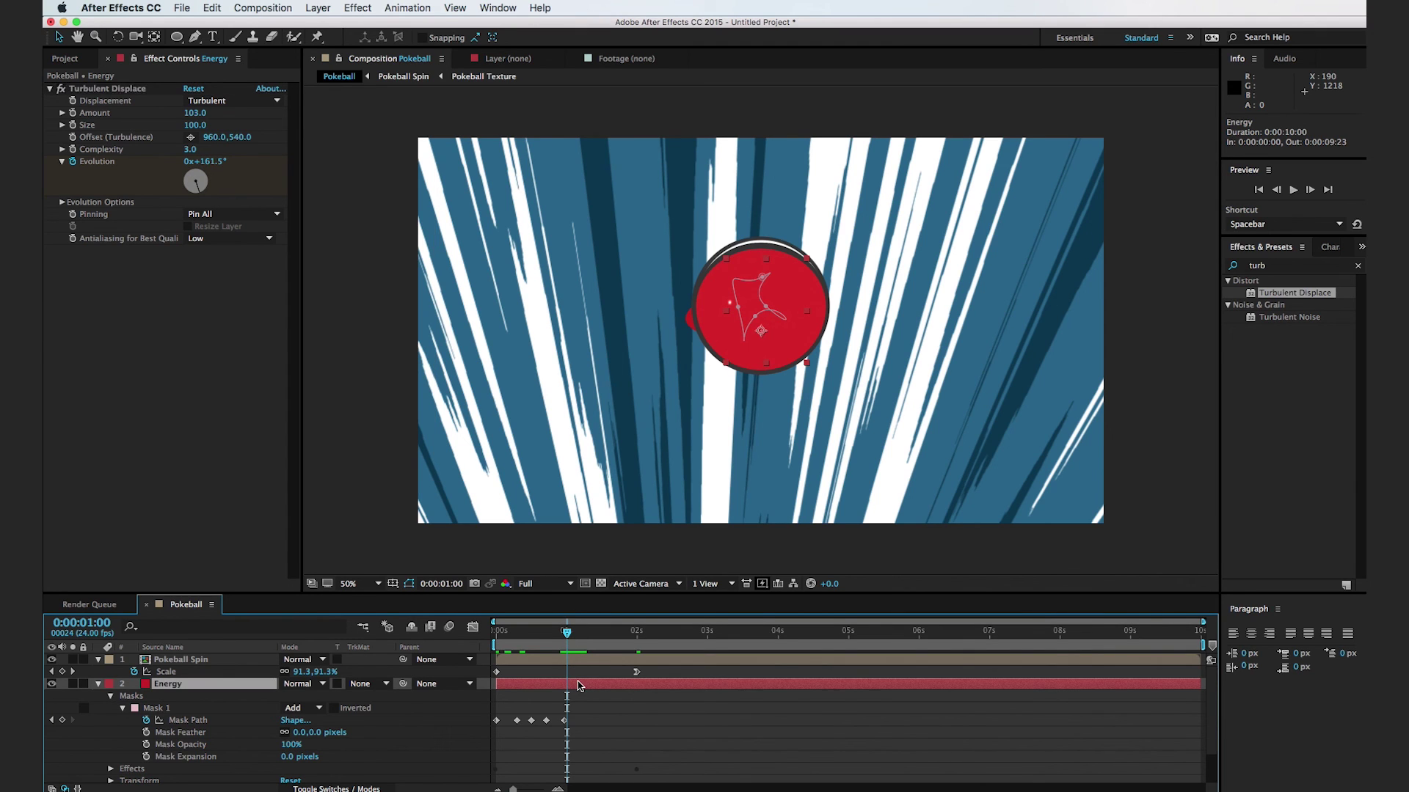
key(super+shift+d)
key(Delete)
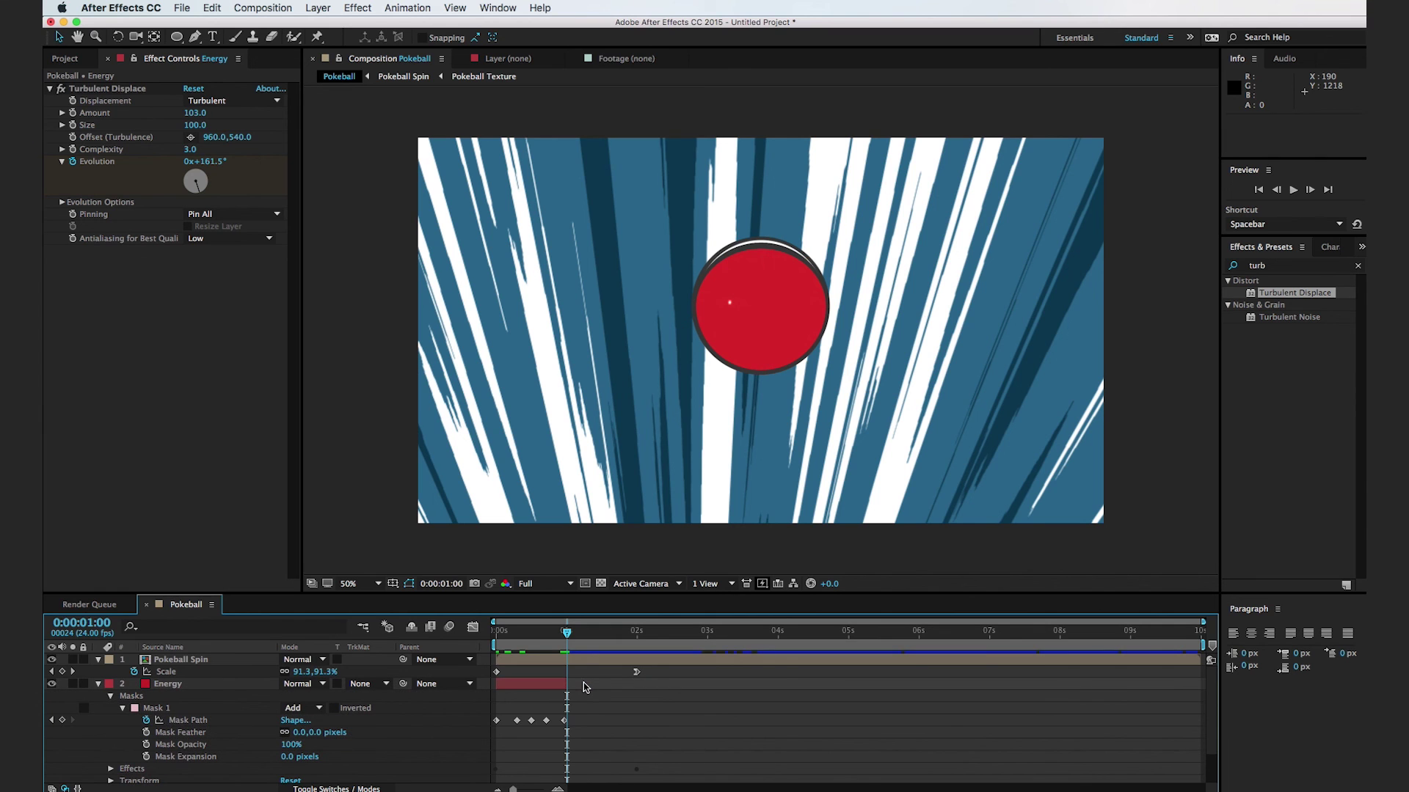
drag(552, 647, 488, 650)
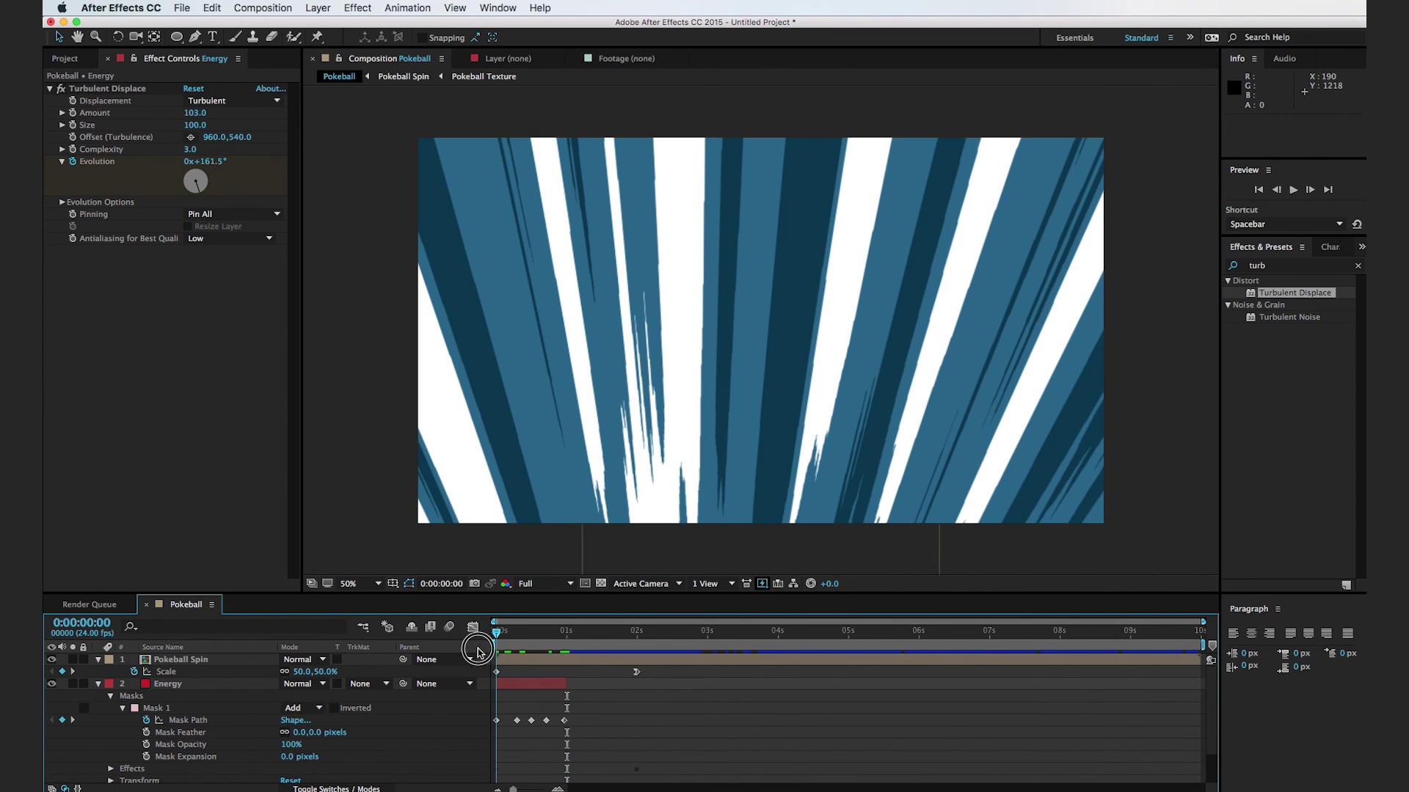
Preview the animation, set the Energy layer's blending mode to Hard Light at 0:00:00:16, and play it back
key(space)
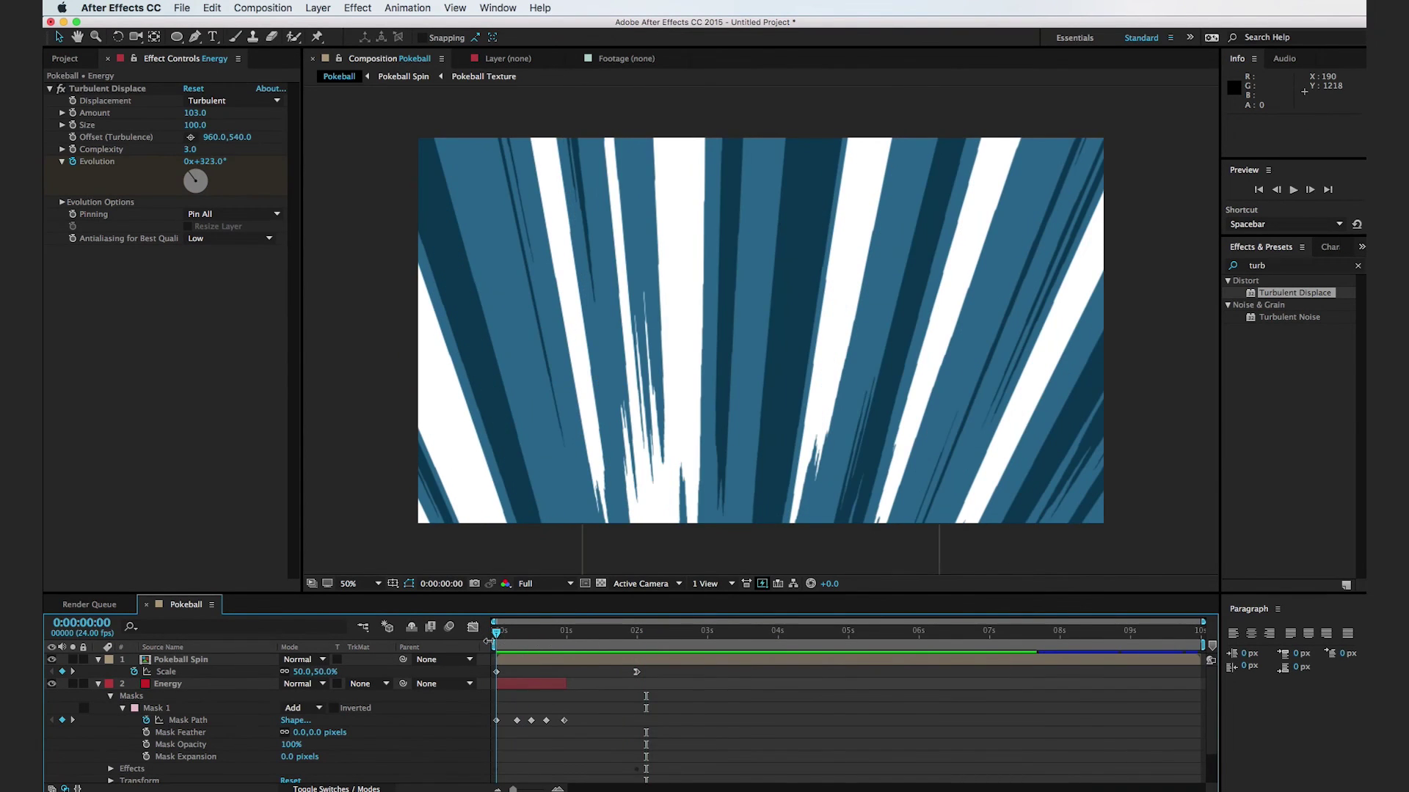
click(539, 633)
drag(539, 632, 545, 632)
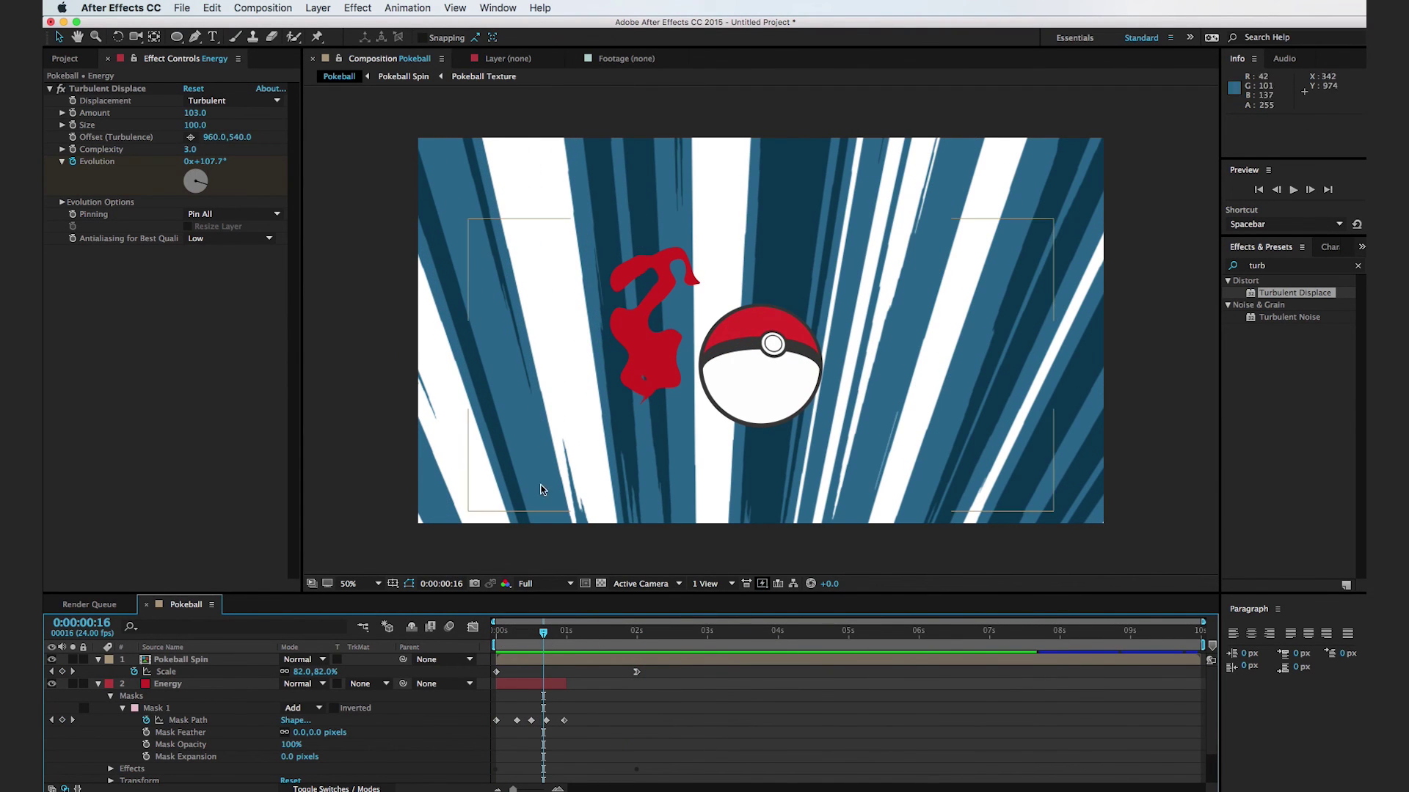
click(314, 689)
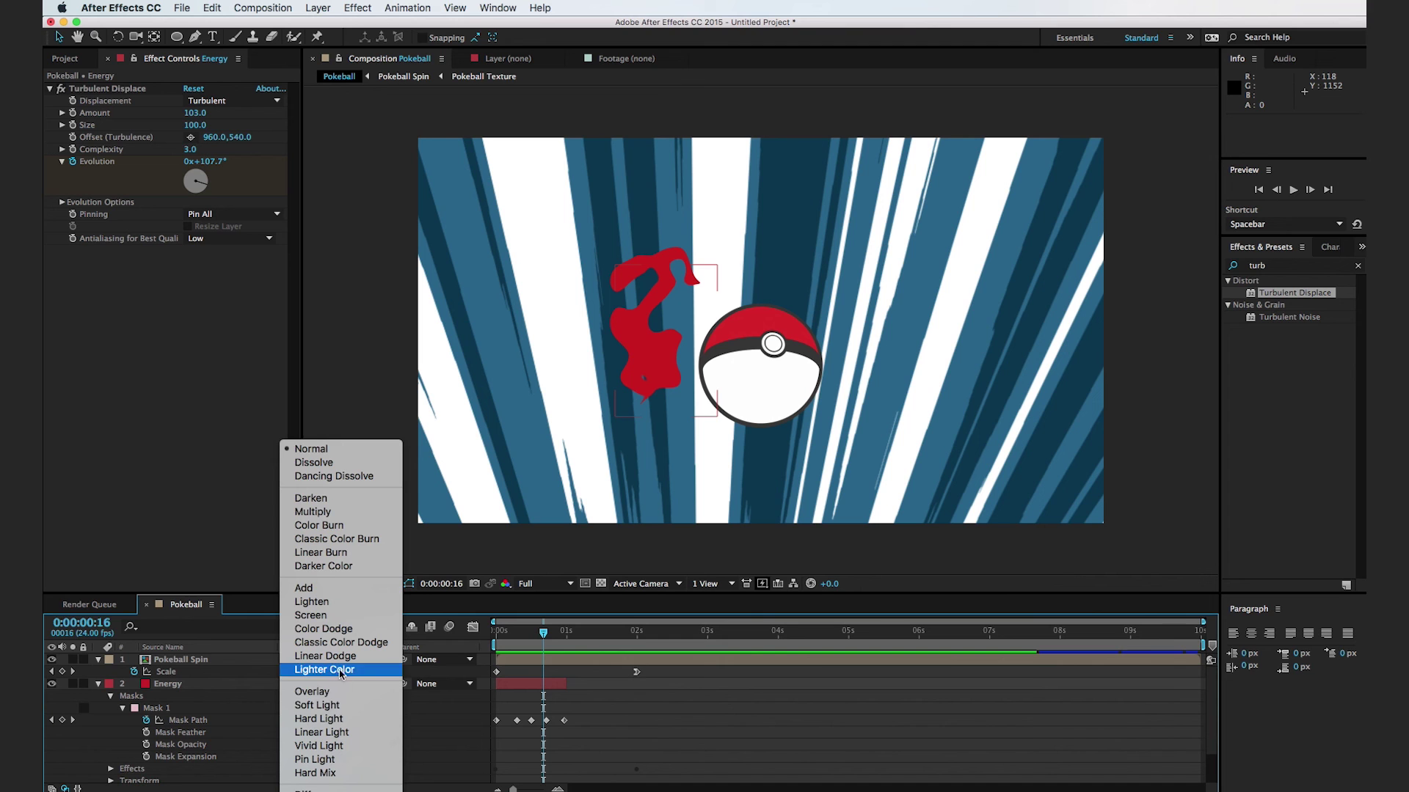
click(328, 722)
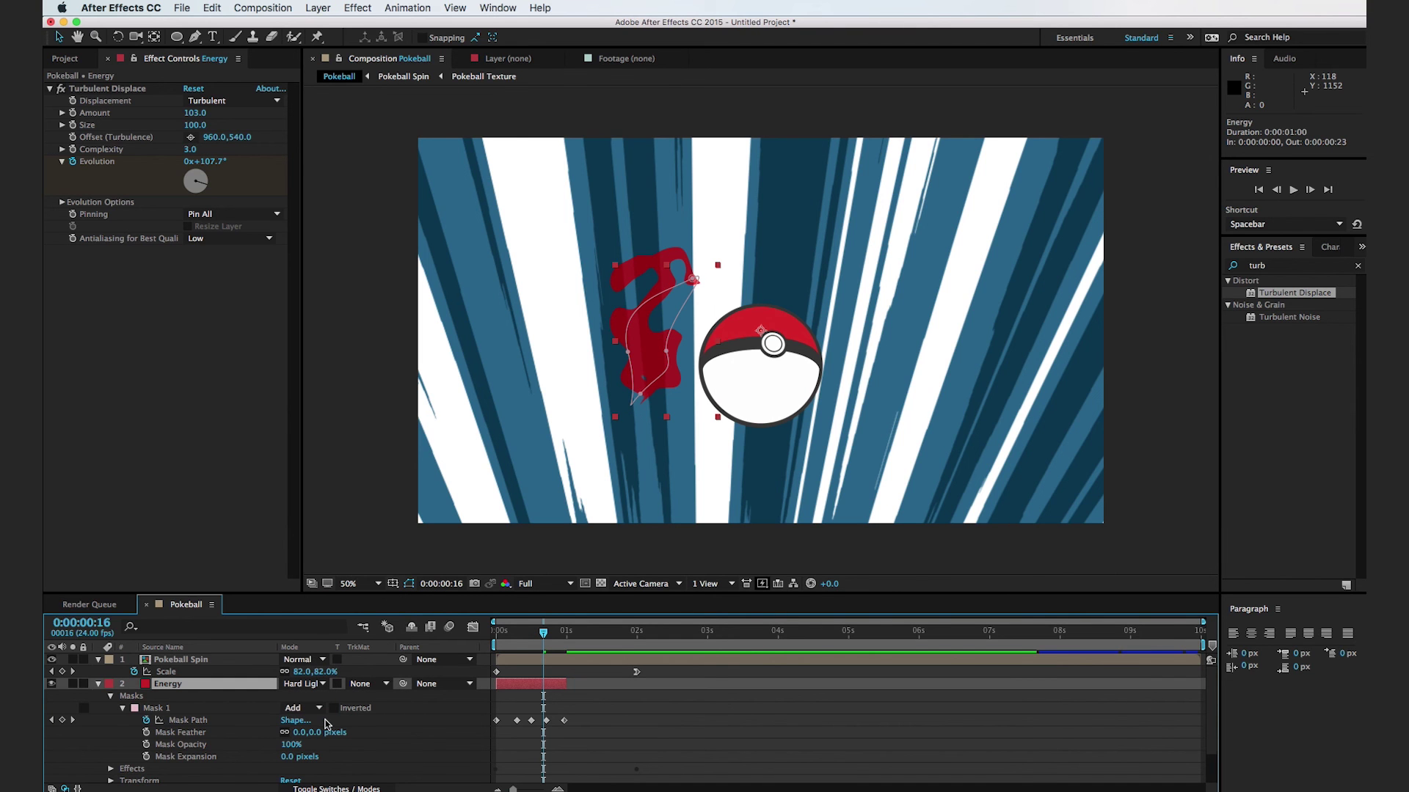
key(space)
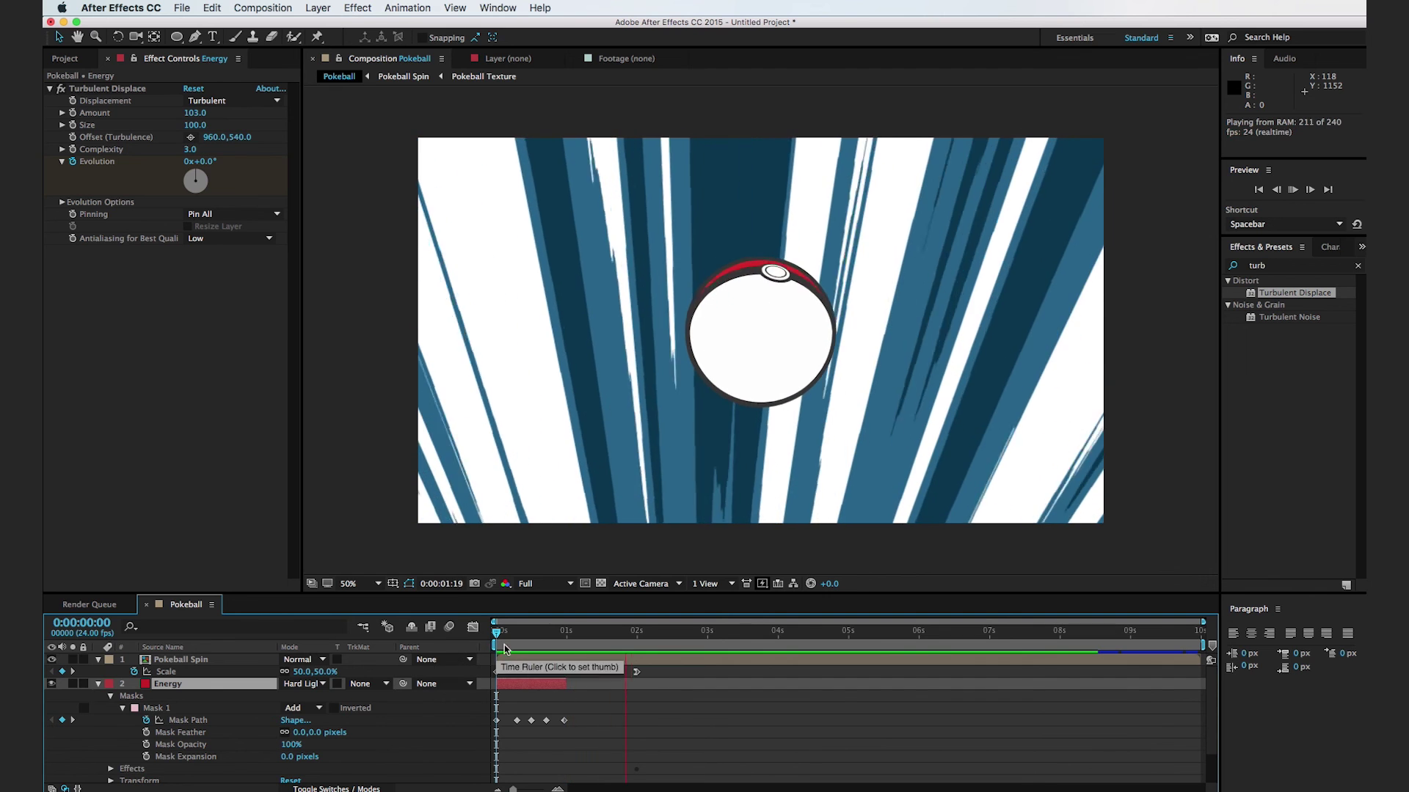
At 0:00:00:06, apply Fast Blur to Energy with a slight Blurriness, deselect the layer, and preview the animation from the first frame
drag(539, 636, 514, 646)
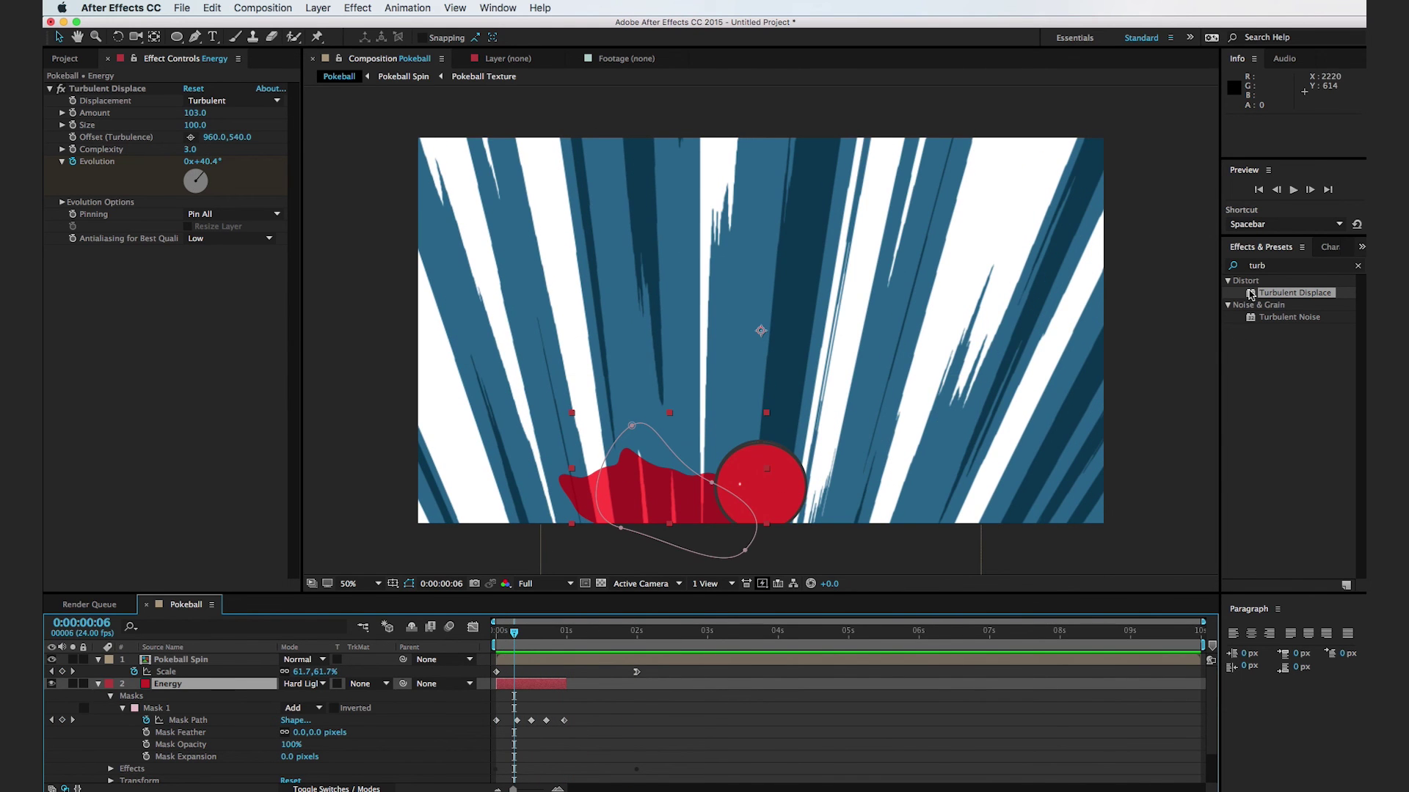
click(1274, 266)
text(fas)
drag(1280, 367, 165, 683)
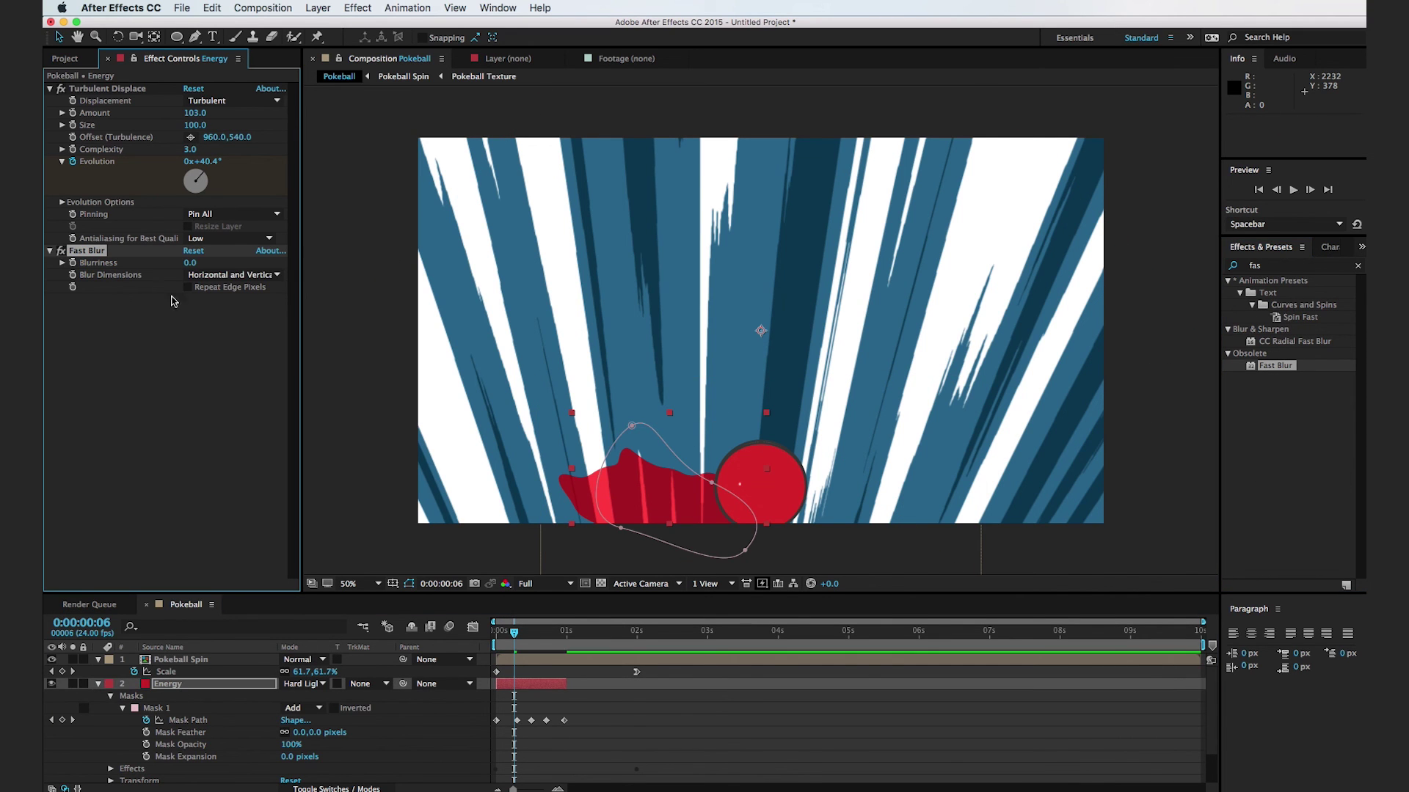
drag(190, 265, 189, 270)
click(302, 369)
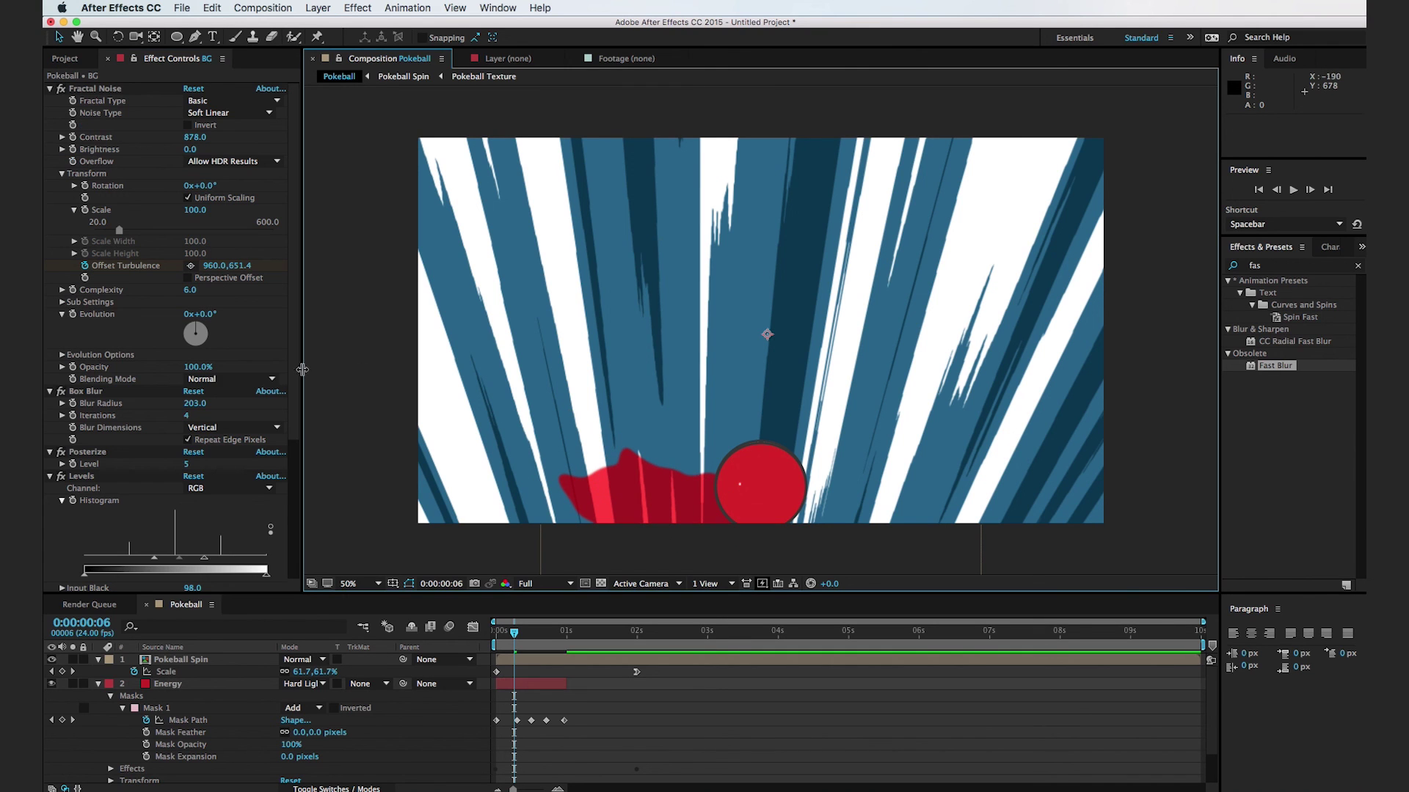
key(space)
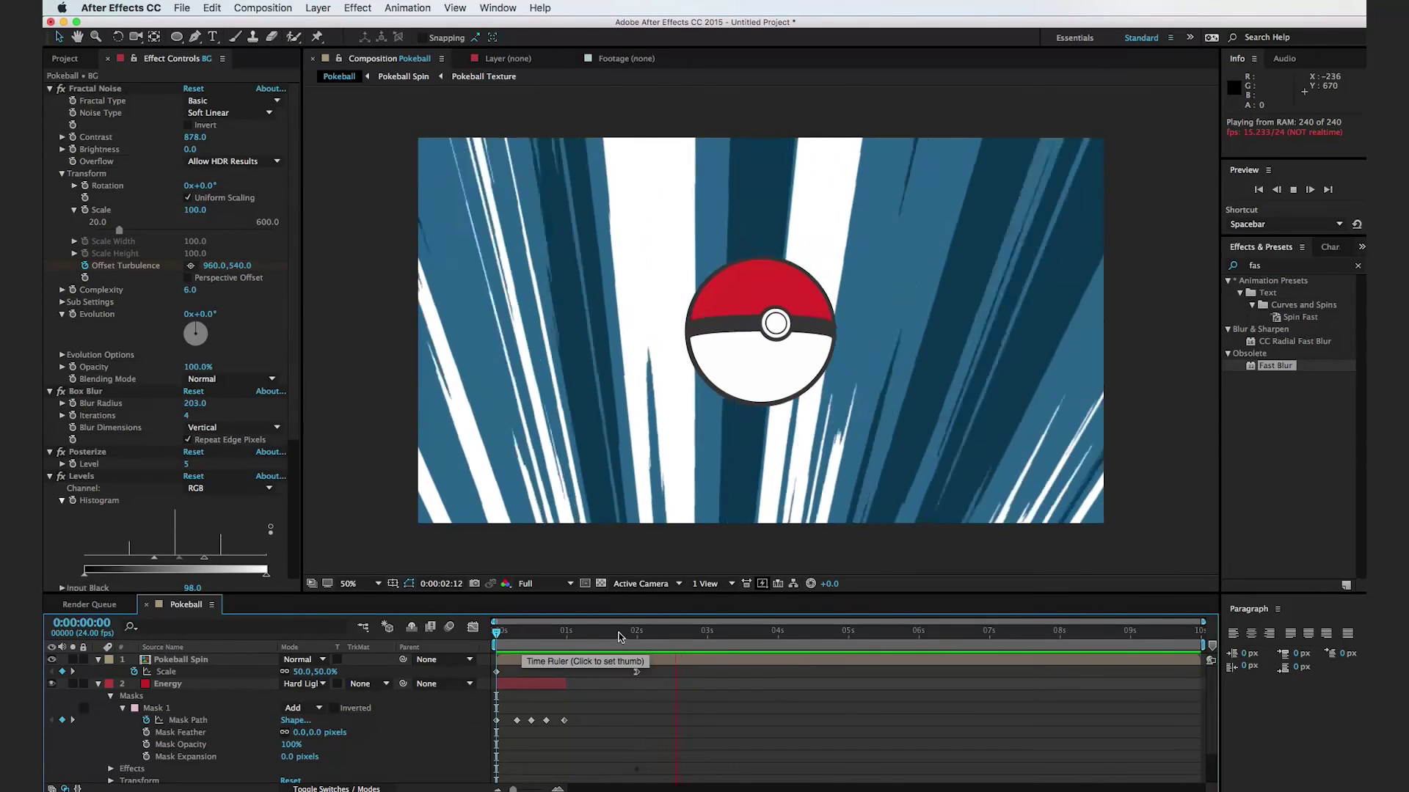
click(431, 630)
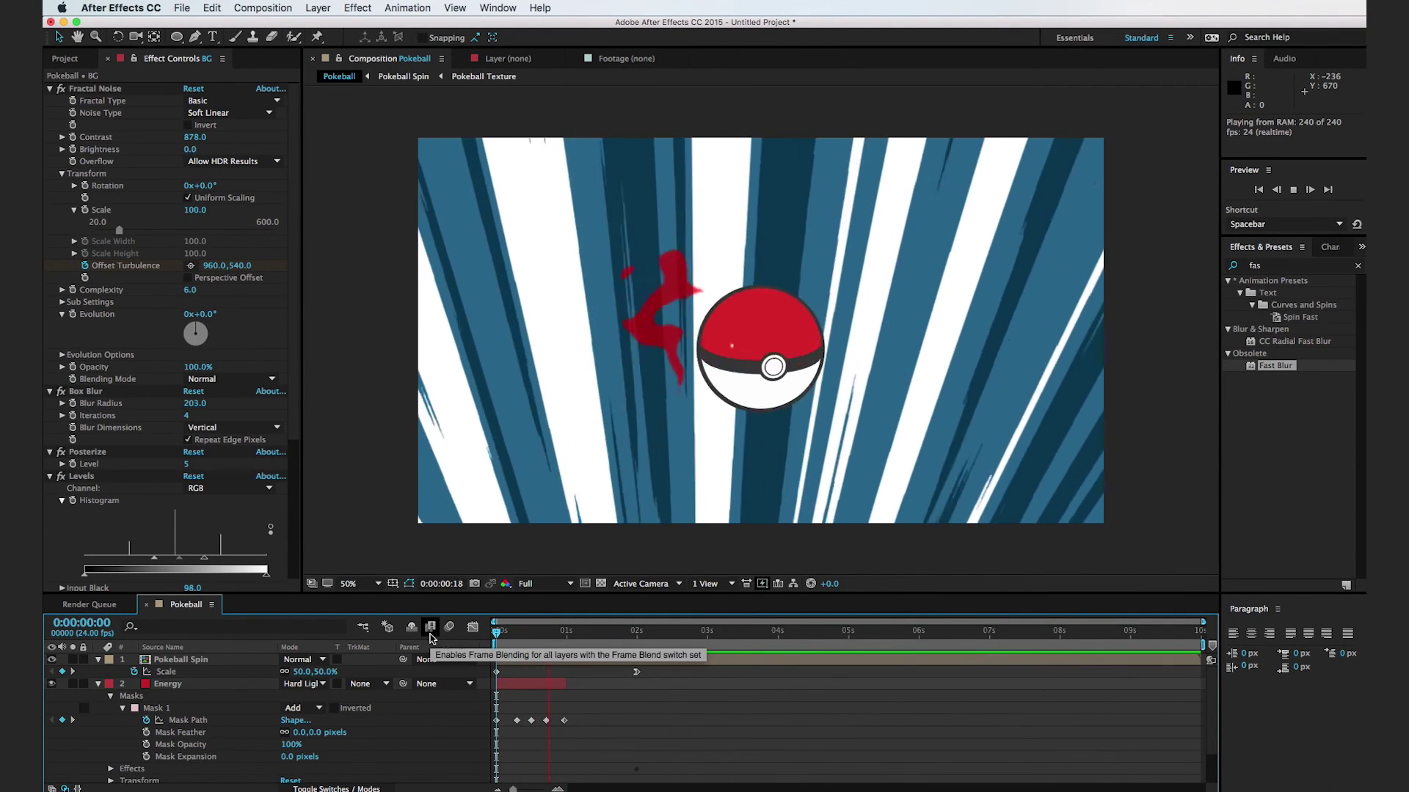